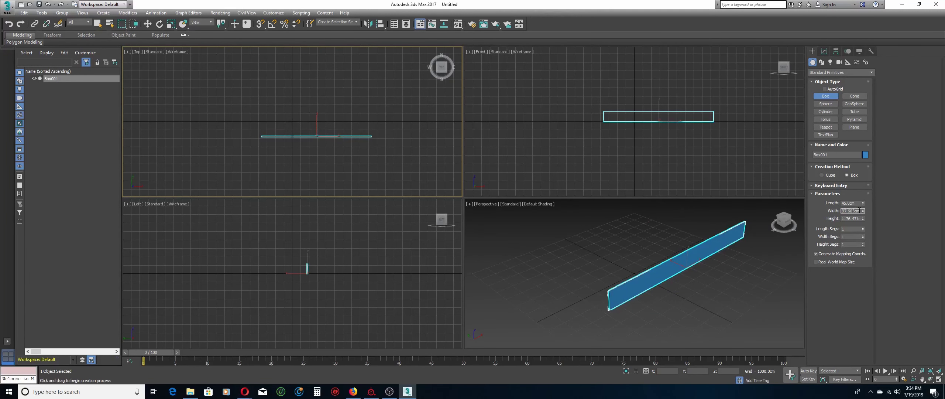
Set the blue box to 45 cm width and 3 cm height, framing all views on it.
type("45")
key("Tab")
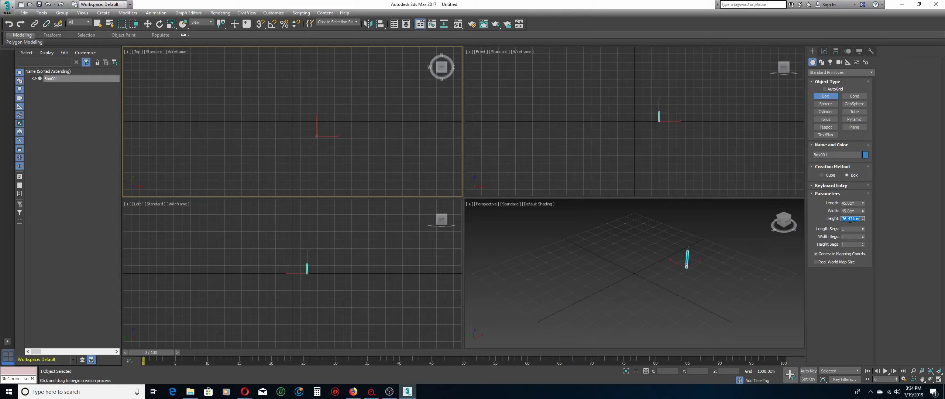
type("3")
key("Tab")
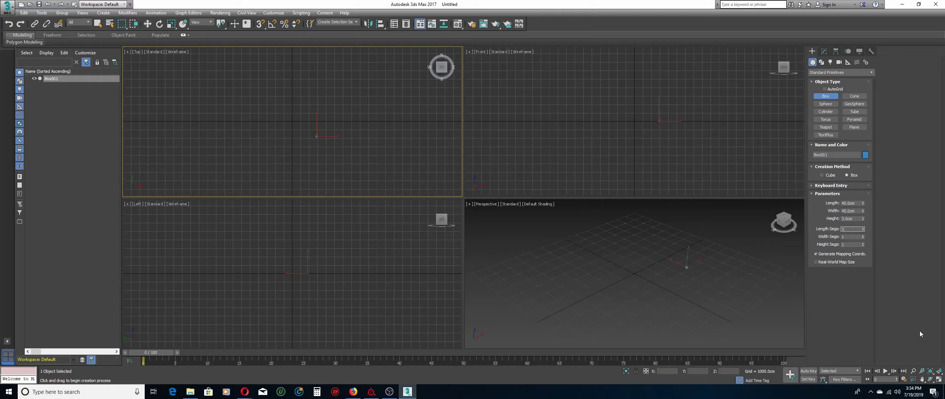
left_click(939, 371)
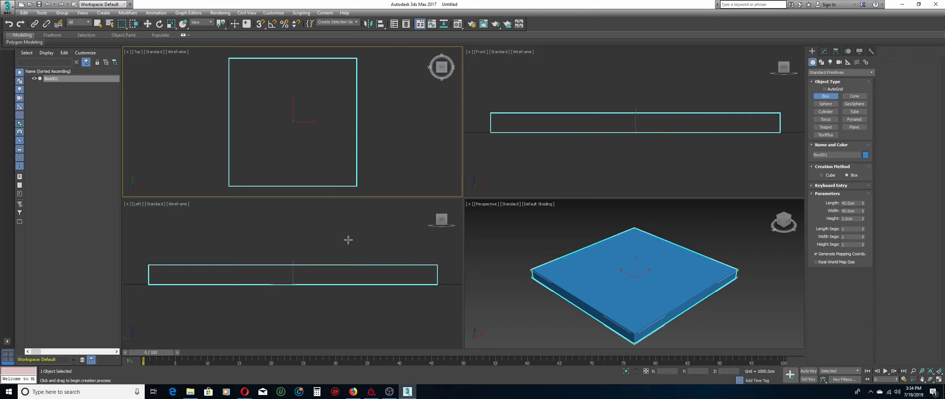
Move the seat slab to X 0, Y 0 and frame all views around it.
left_click(148, 23)
double_click(676, 371)
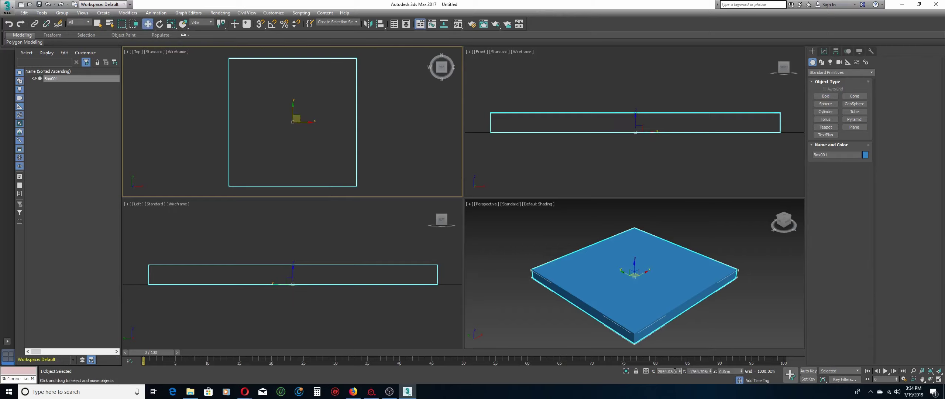
type("0")
double_click(701, 371)
type("0")
key("Tab")
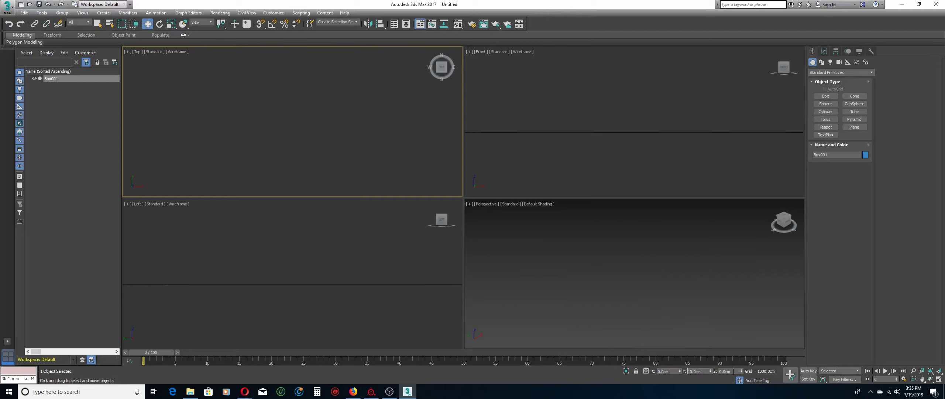
left_click(939, 371)
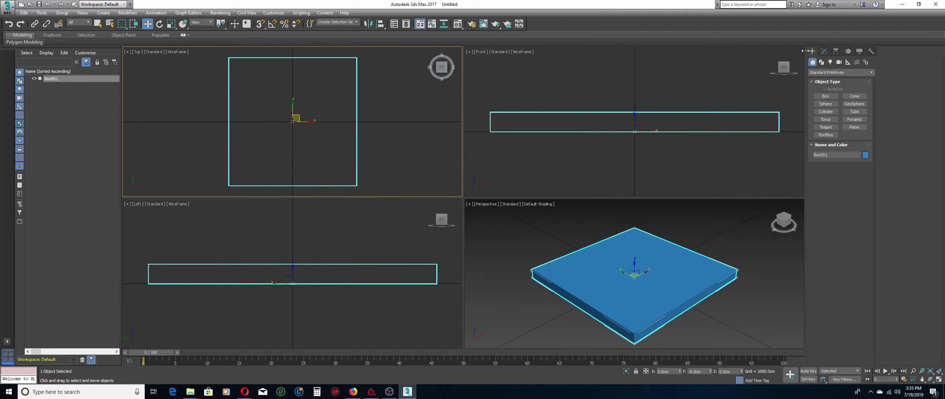
left_click(826, 96)
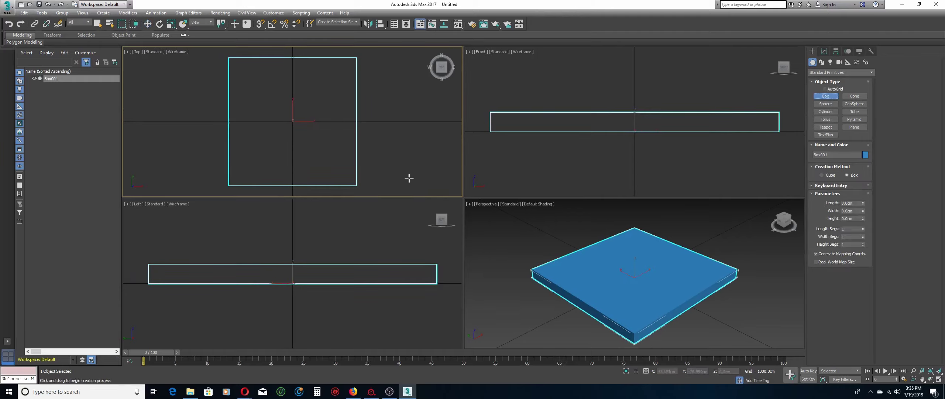
Draw a new green box in the Top view, discarding an accidental small one.
left_click_drag(406, 178, 423, 185)
right_click(421, 184)
left_click_drag(378, 144, 417, 173)
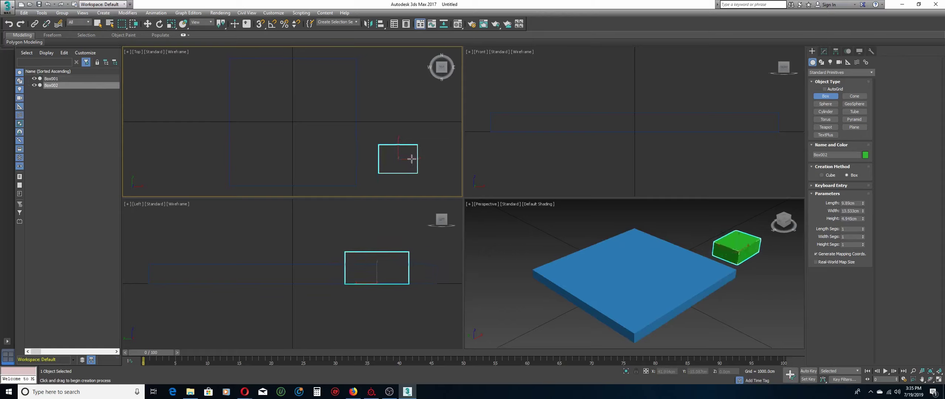
Size the green leg box to Length 5, Width 5, Height 50 cm and frame all views.
left_click(856, 203)
type("5")
left_click(856, 211)
type("5")
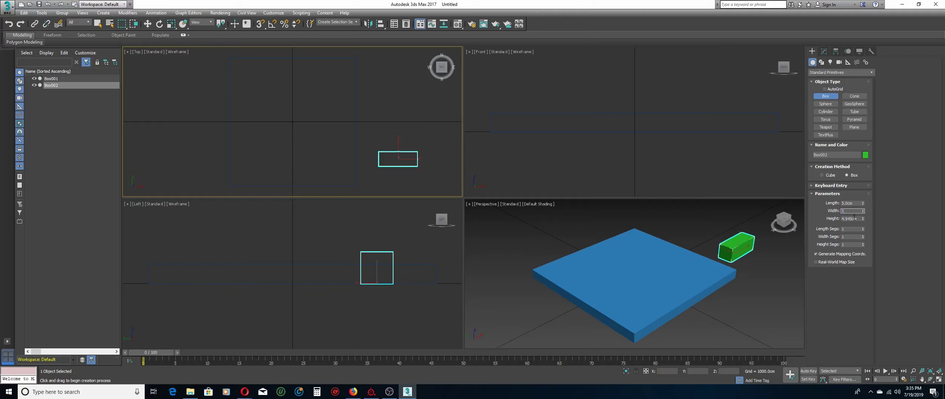
left_click(855, 219)
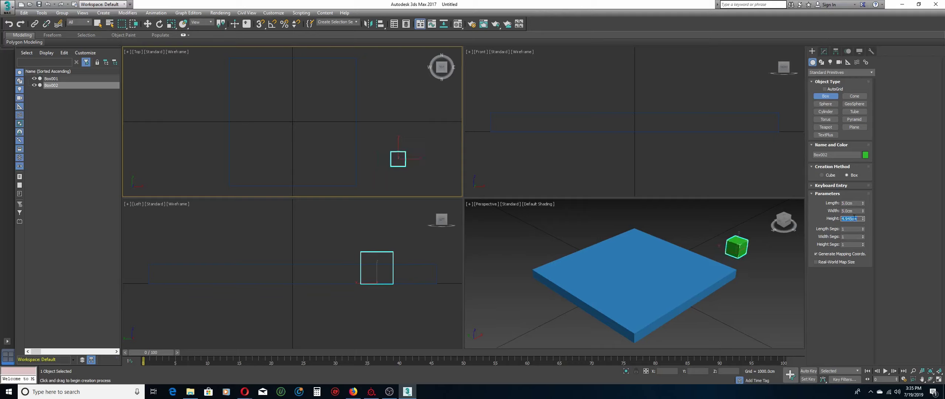
type("50")
left_click(855, 211)
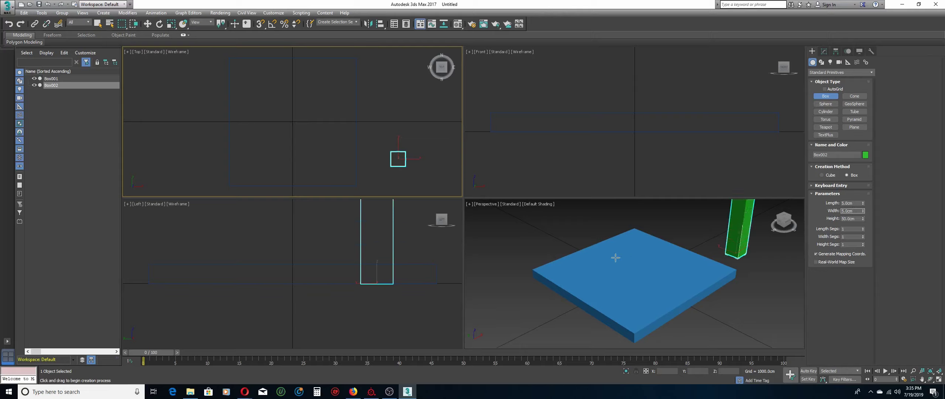
left_click(939, 372)
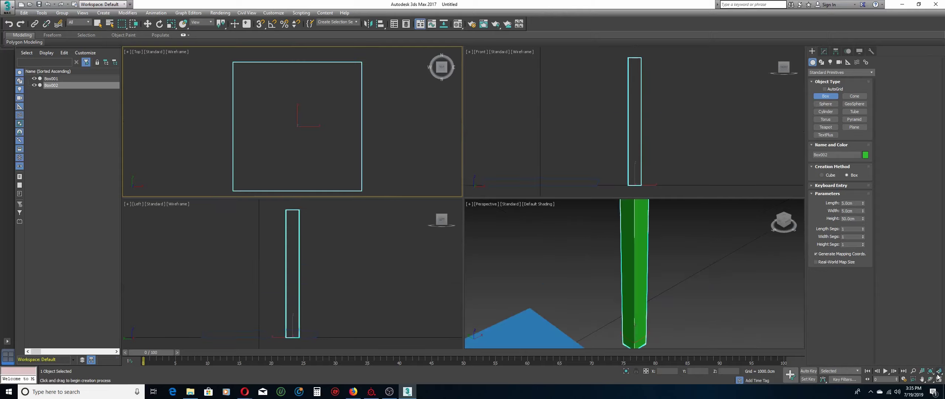
left_click(381, 24)
Align the leg to Box001 on X and Y position, Minimum to Minimum.
scroll(544, 258, "down", 5)
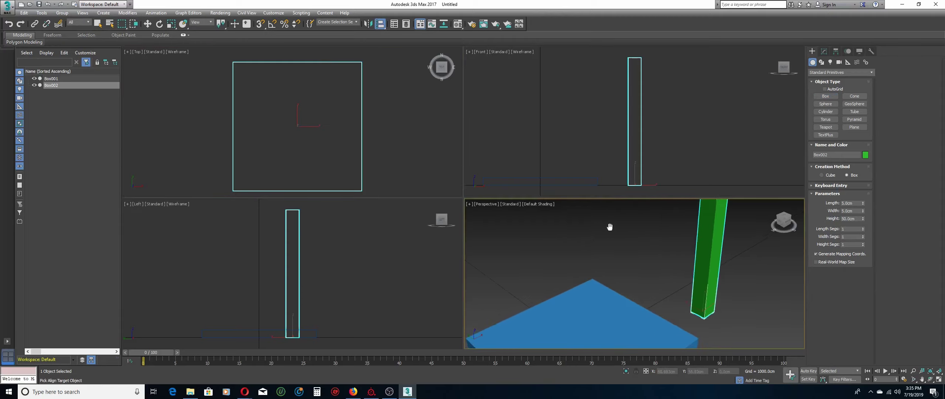
left_click(606, 282)
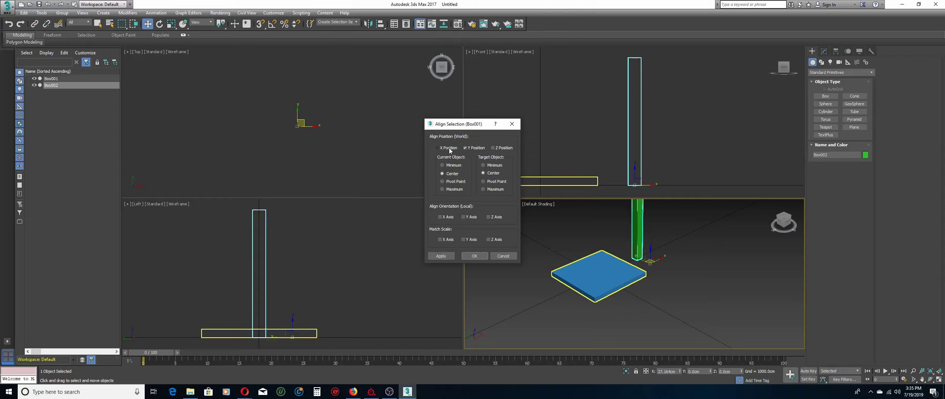
left_click(493, 149)
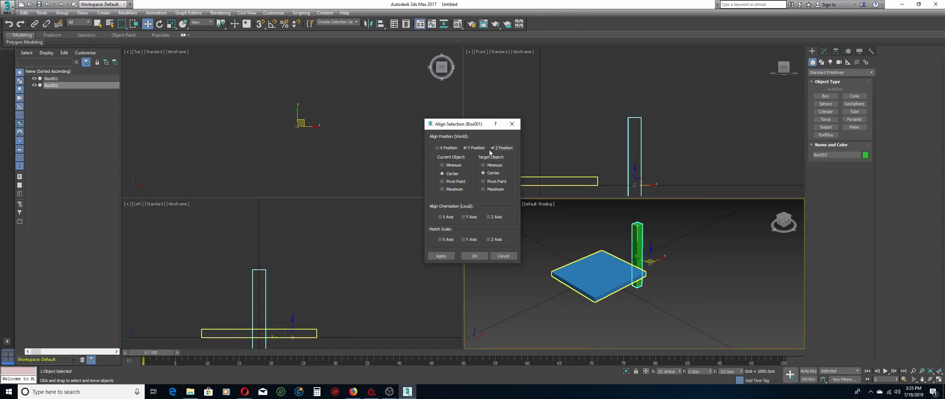
left_click(492, 148)
left_click(437, 148)
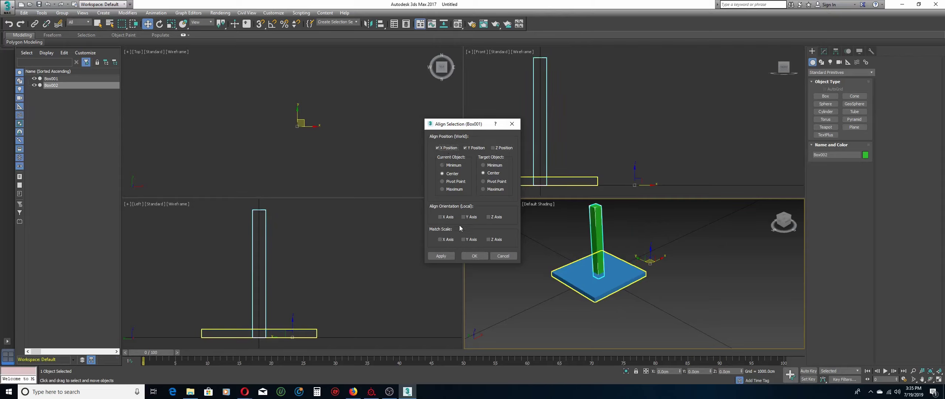
left_click(448, 189)
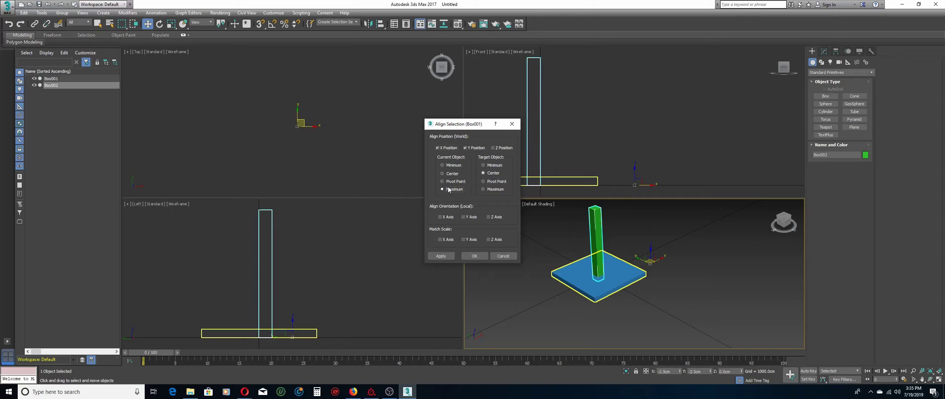
left_click(483, 165)
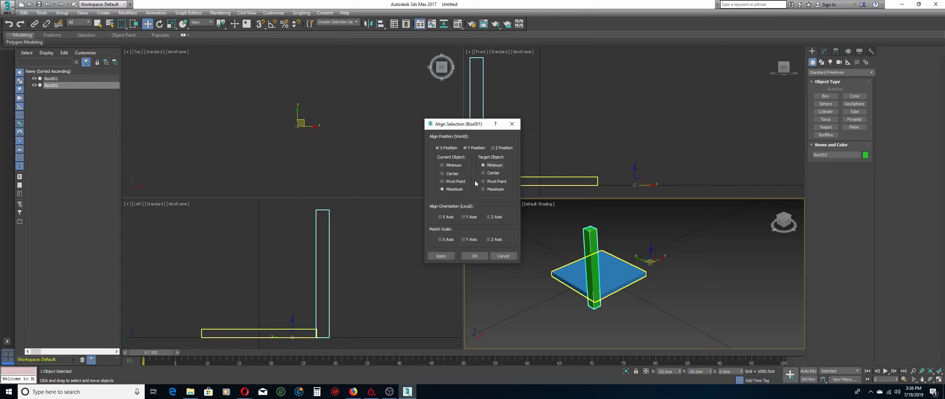
left_click(442, 165)
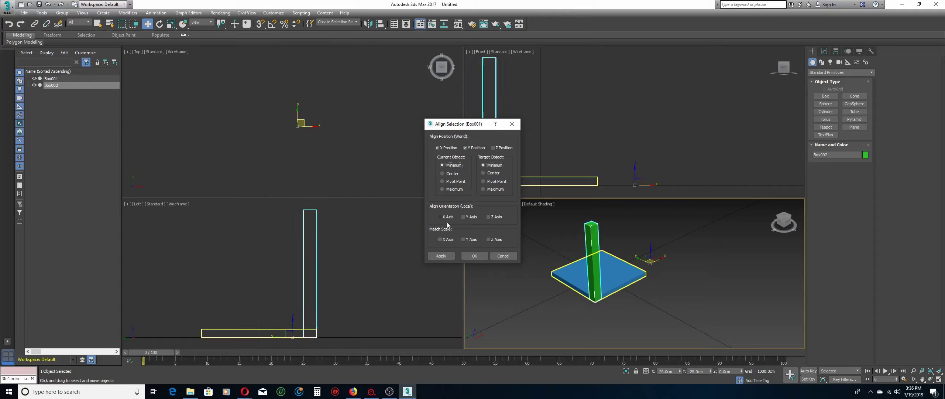
left_click(477, 257)
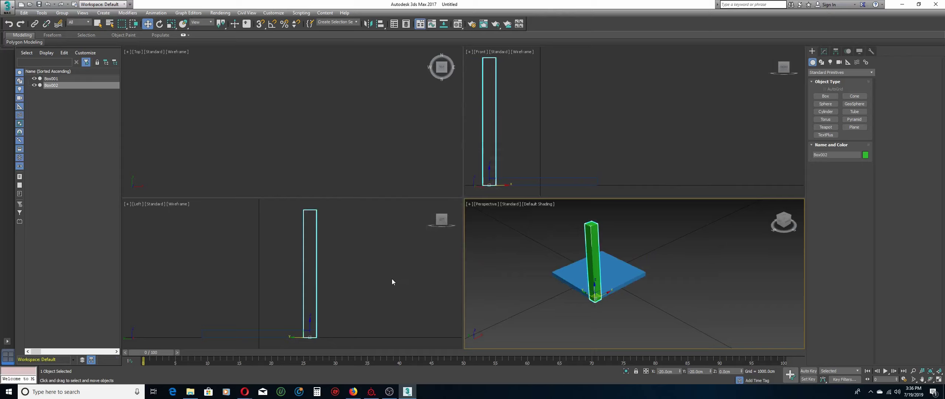
Copy the green leg as Box003 and align it maximum-to-maximum with the seat's far Y edge.
right_click(593, 247)
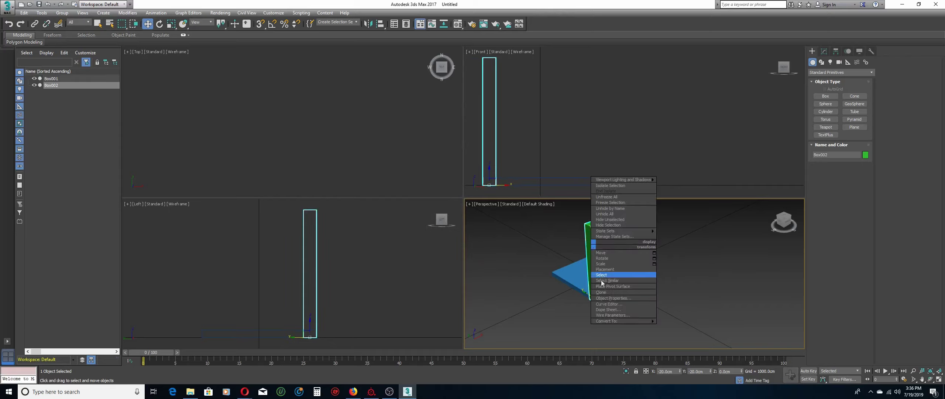
left_click(604, 296)
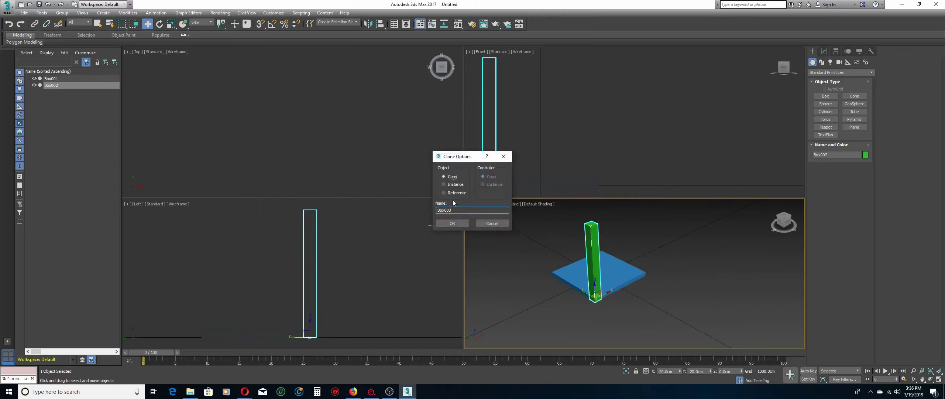
left_click(452, 223)
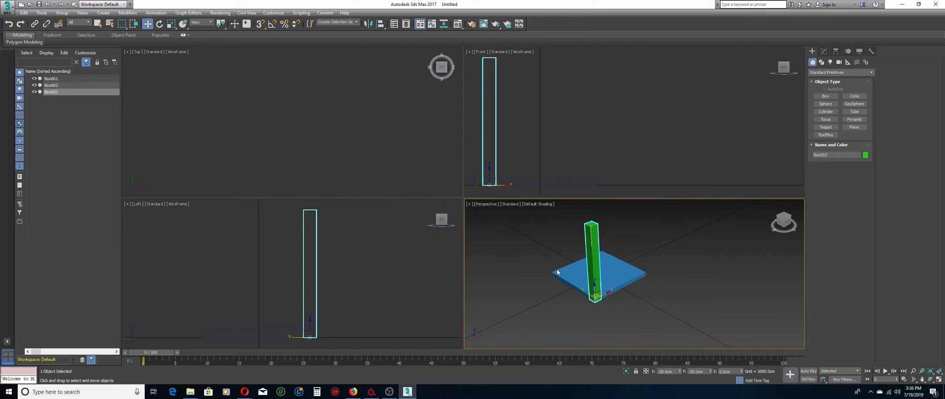
left_click(380, 23)
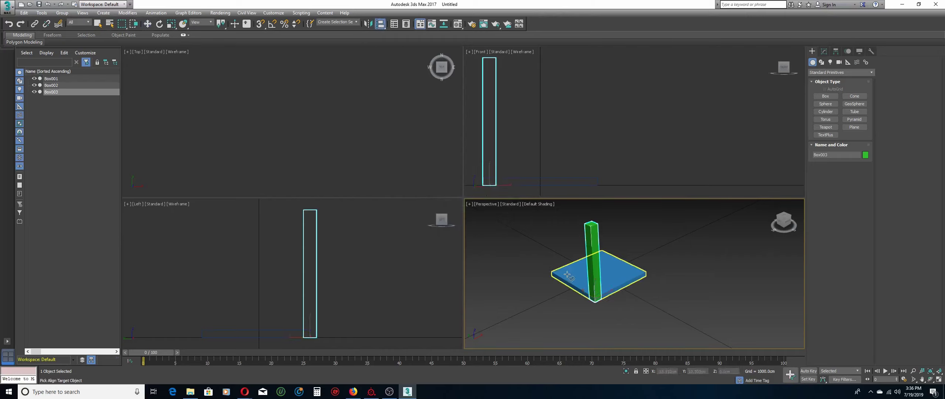
left_click(568, 277)
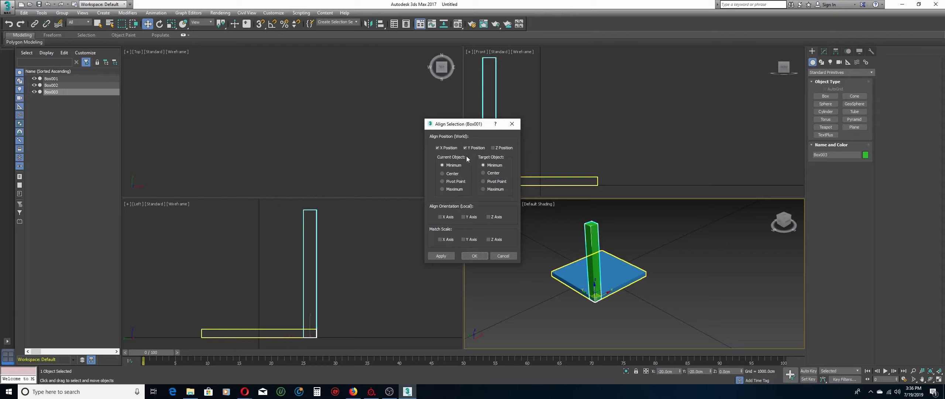
left_click(455, 148)
left_click(481, 189)
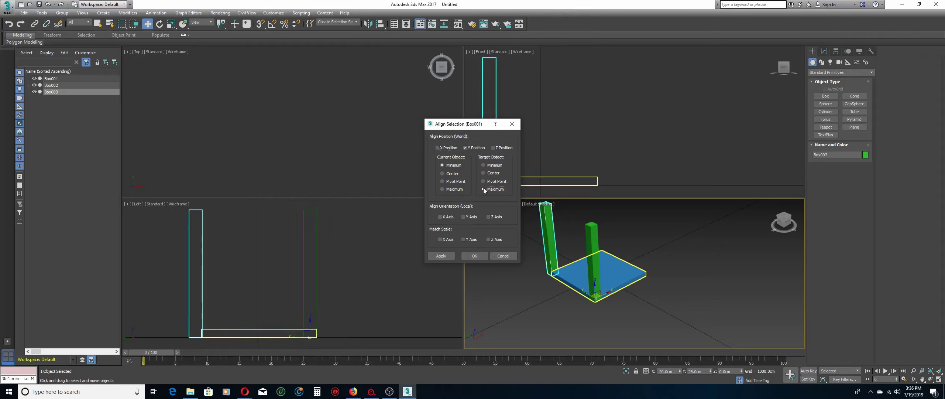
left_click(454, 189)
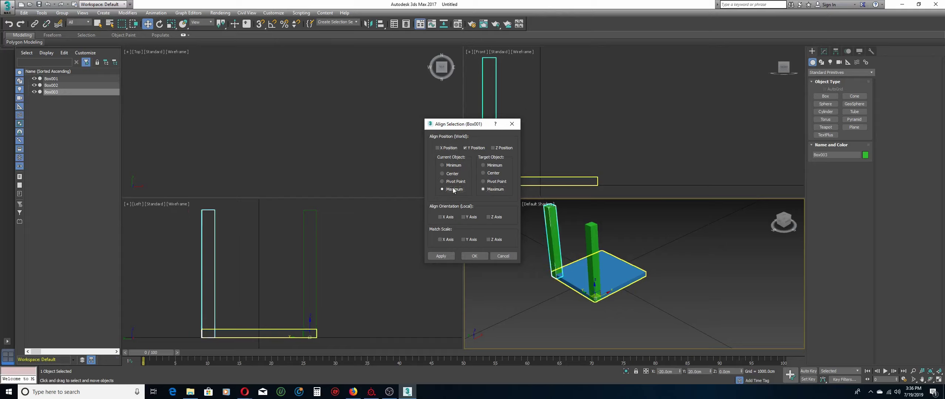
left_click(475, 255)
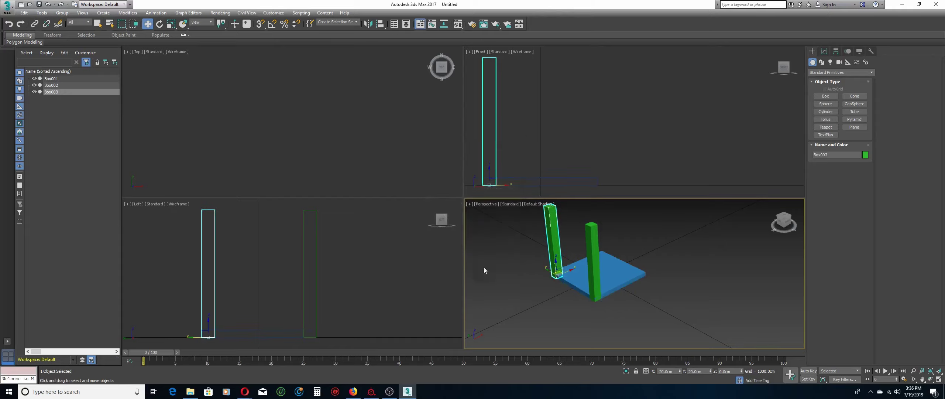
Select both green legs and start aligning them to the seat, then cancel.
left_click(595, 244, "ctrl")
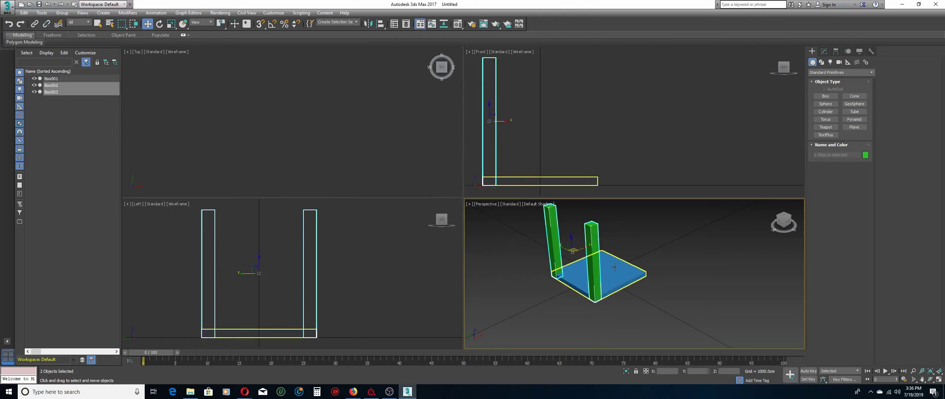
left_click(380, 23)
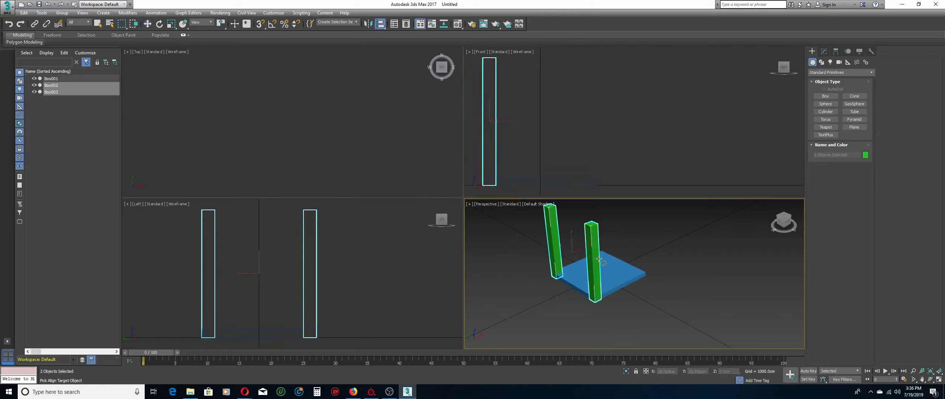
left_click(611, 271)
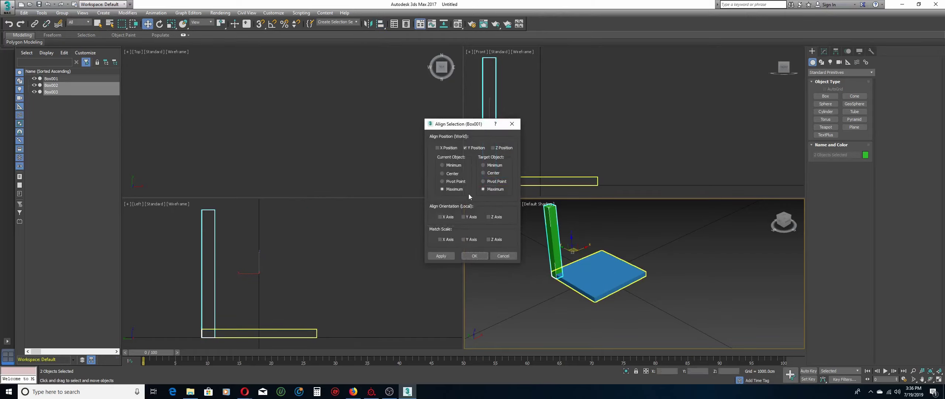
left_click(507, 126)
Copy both legs and align the copies to the seat's maximum X edge, Maximum to Maximum.
right_click(587, 255)
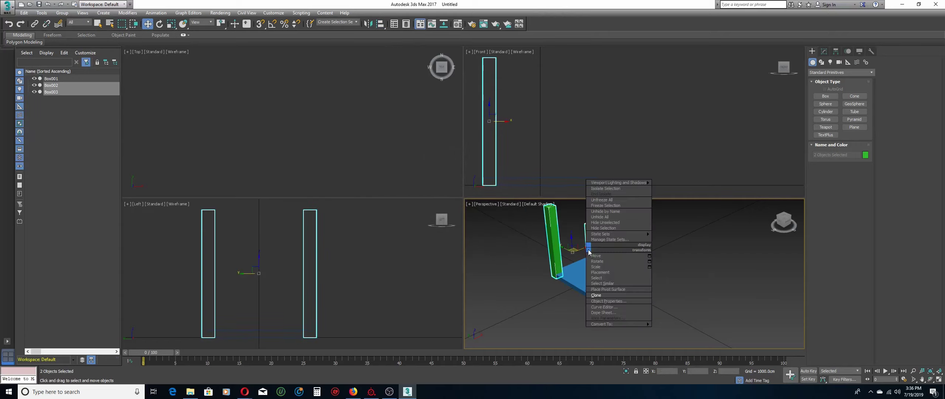
left_click(605, 297)
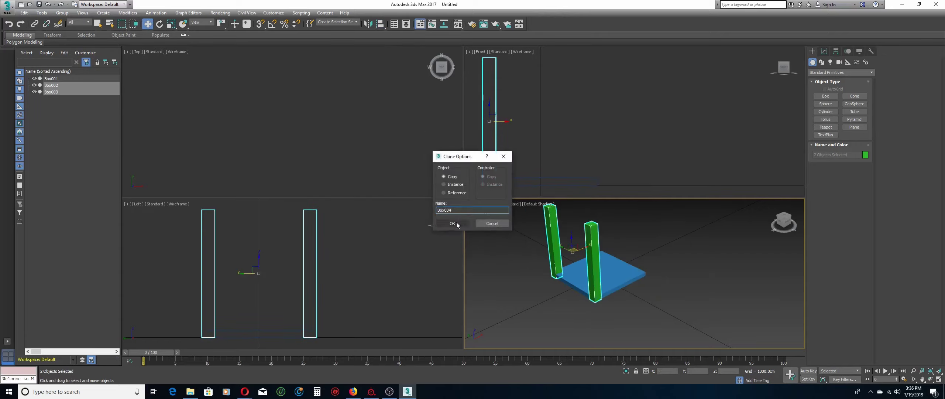
left_click(452, 222)
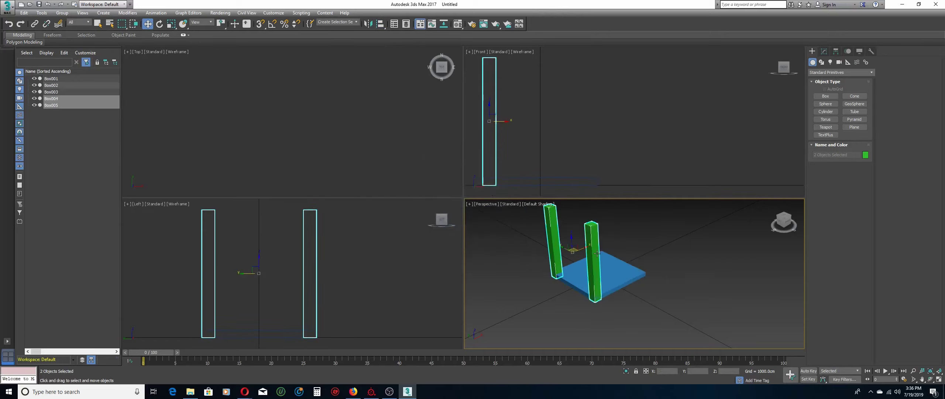
left_click(380, 23)
left_click(559, 272)
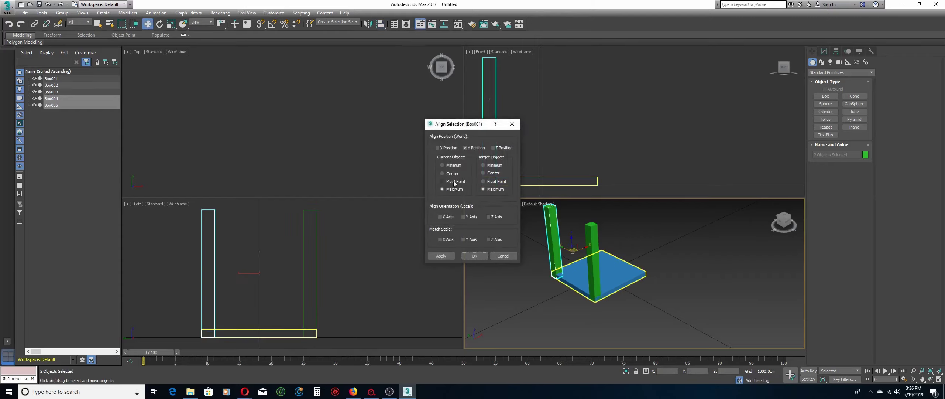
left_click(442, 148)
left_click(465, 148)
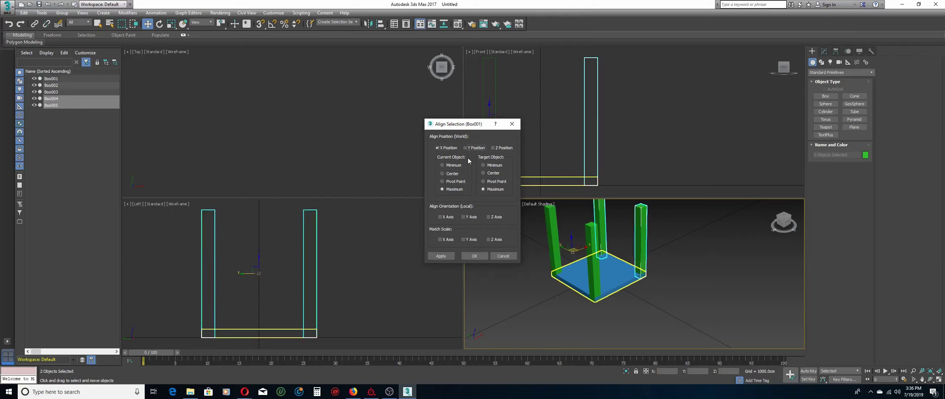
left_click(472, 255)
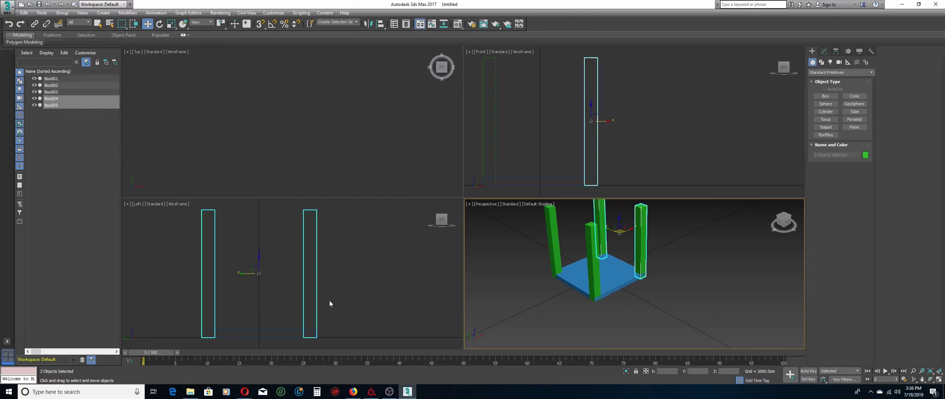
middle_click_drag(329, 300, 372, 289)
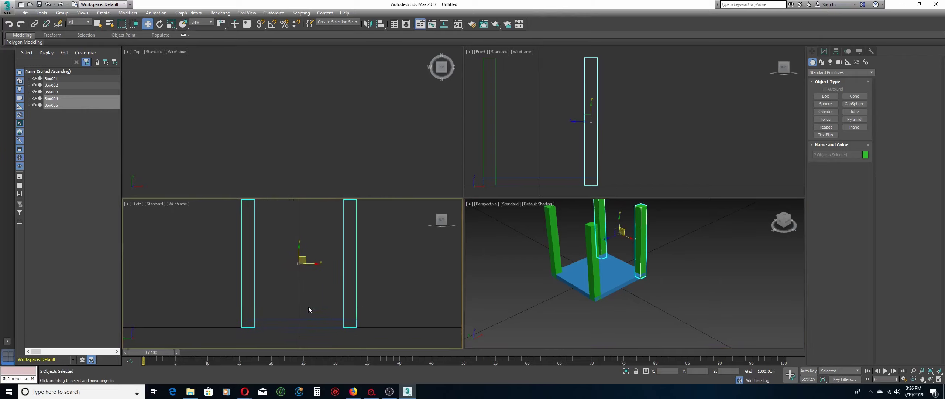
left_click(318, 322)
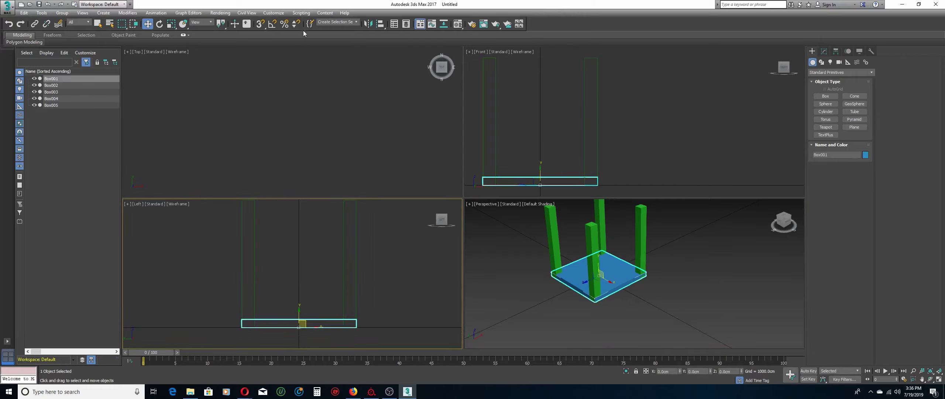
Align the seat's minimum Z to leg Box005's maximum Z so it sits on the legs.
left_click(380, 24)
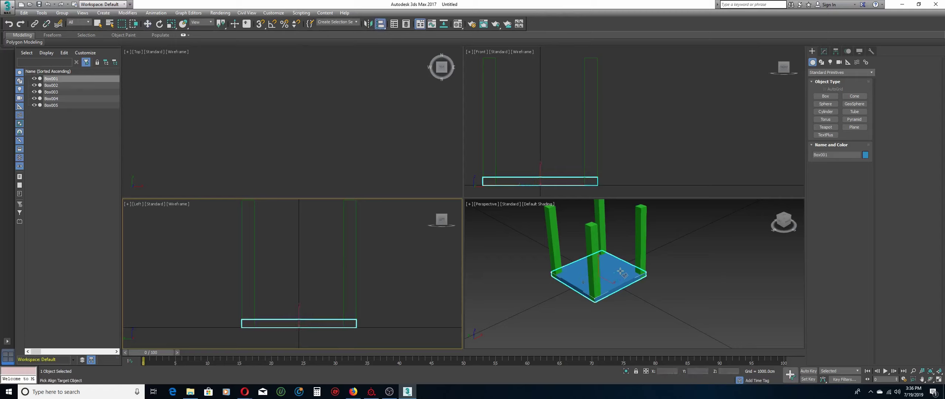
left_click(640, 242)
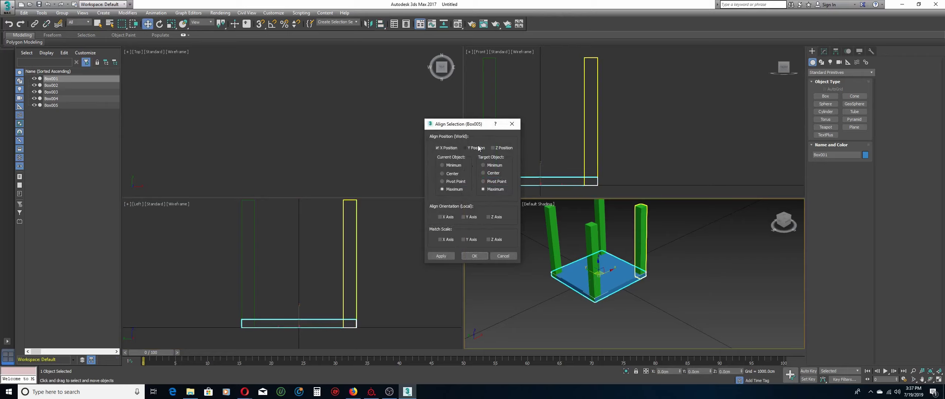
left_click(494, 148)
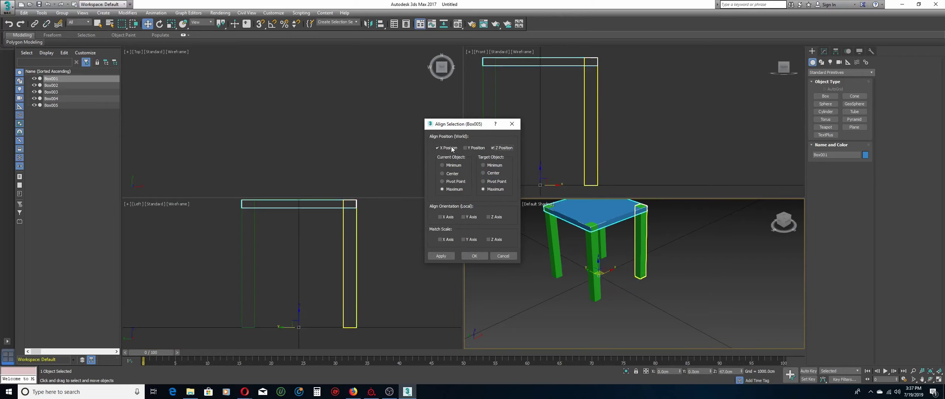
left_click(442, 165)
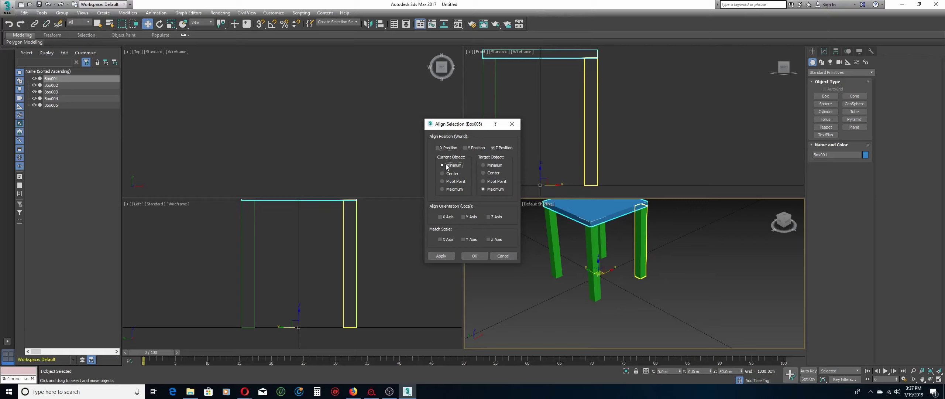
left_click(481, 255)
middle_click_drag(367, 240, 401, 264)
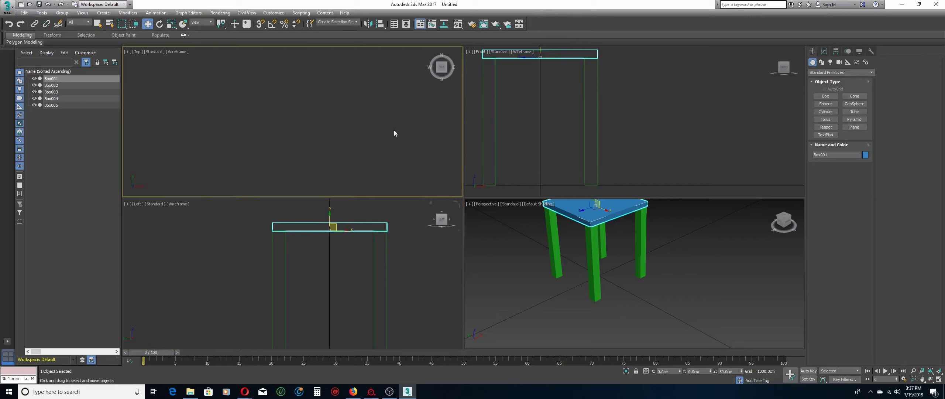
scroll(359, 124, "down", 5)
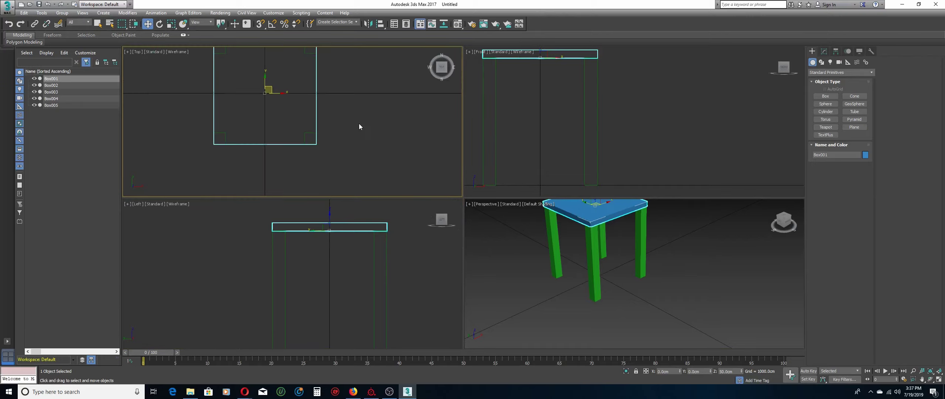
middle_click_drag(359, 124, 381, 144)
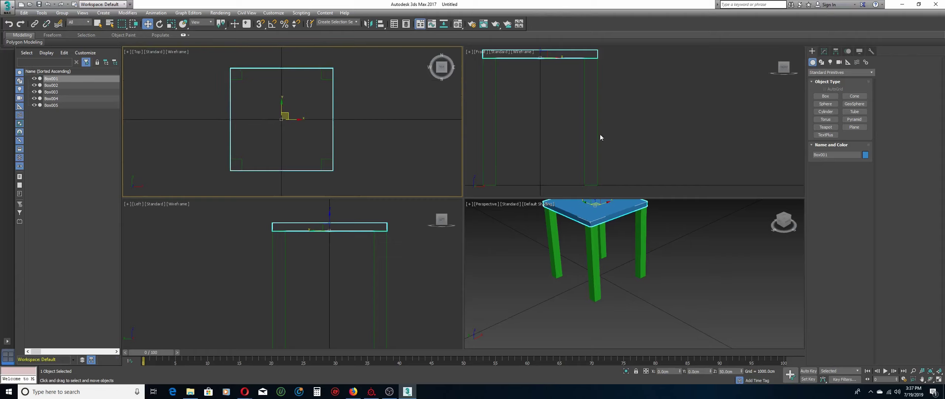
Draw a thin box beside the right-hand legs, then check the tabletop and leg sizes.
left_click(826, 96)
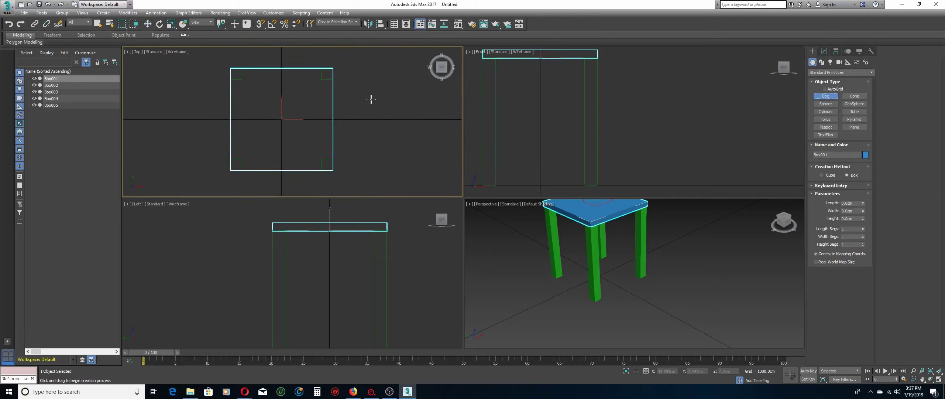
left_click_drag(342, 82, 351, 156)
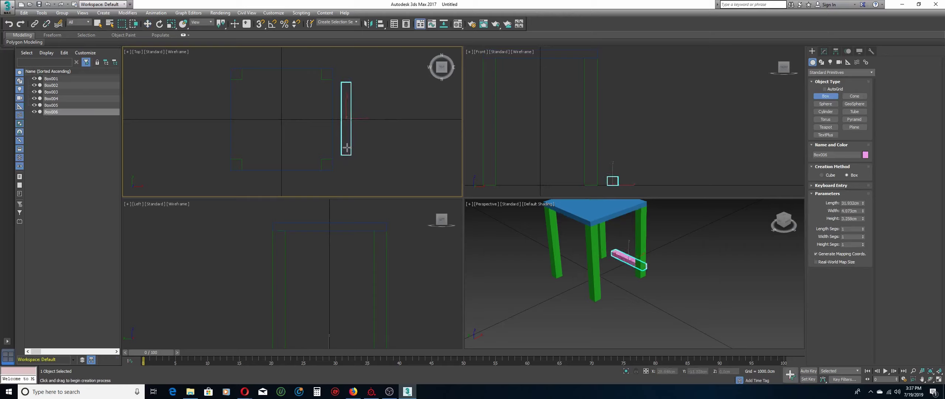
double_click(855, 205)
right_click(703, 237)
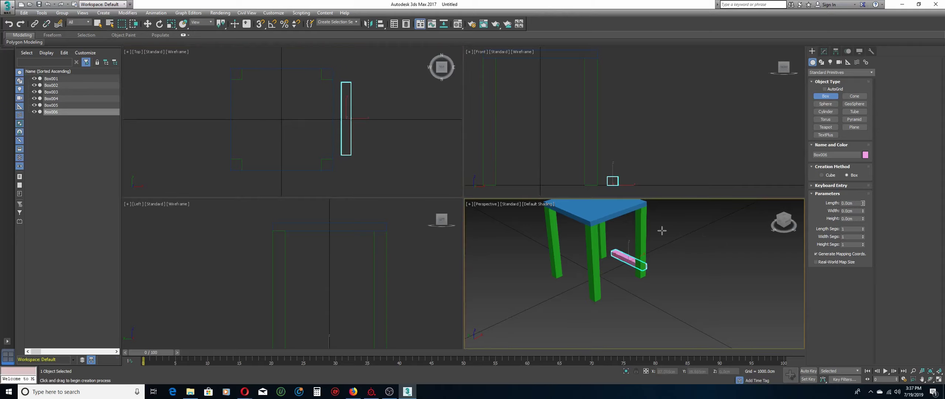
left_click(823, 52)
left_click(605, 212)
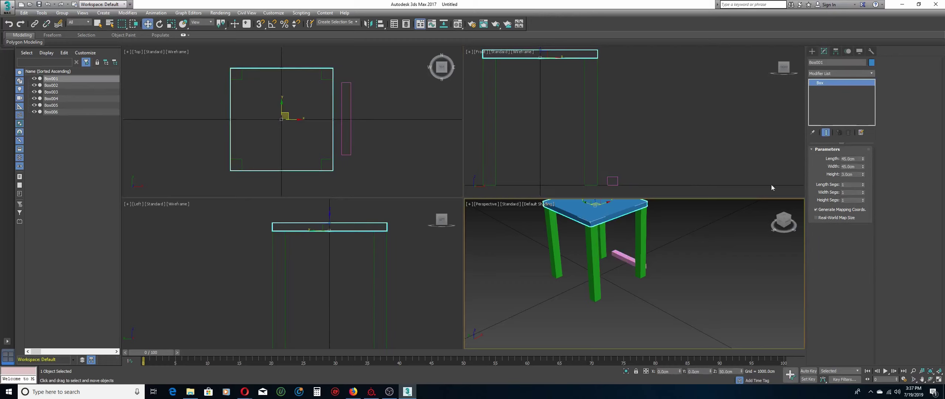
left_click(640, 224)
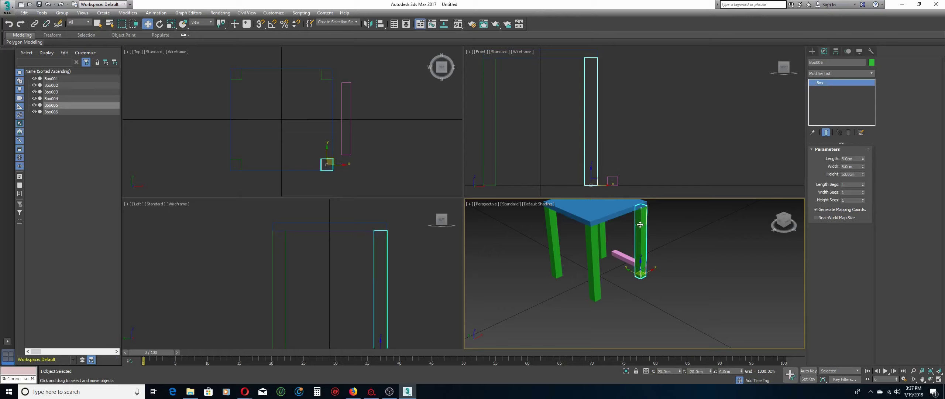
Give the pink rail Box006 Length 35, Width 3 and Height 6 cm.
left_click(624, 258)
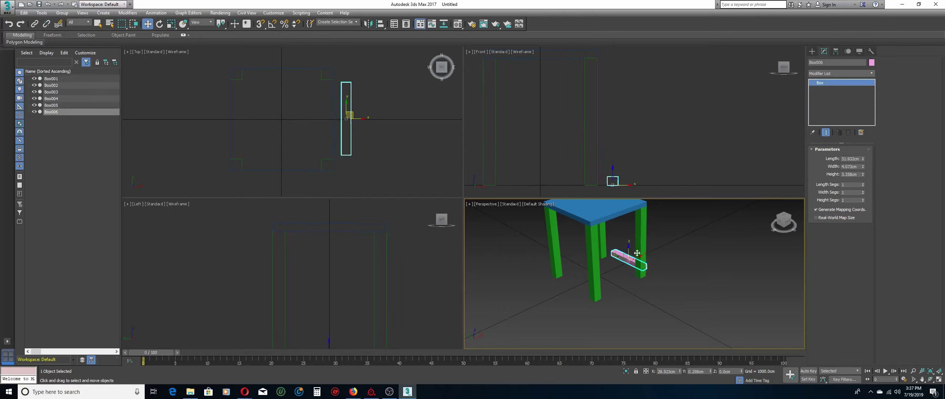
left_click(858, 158)
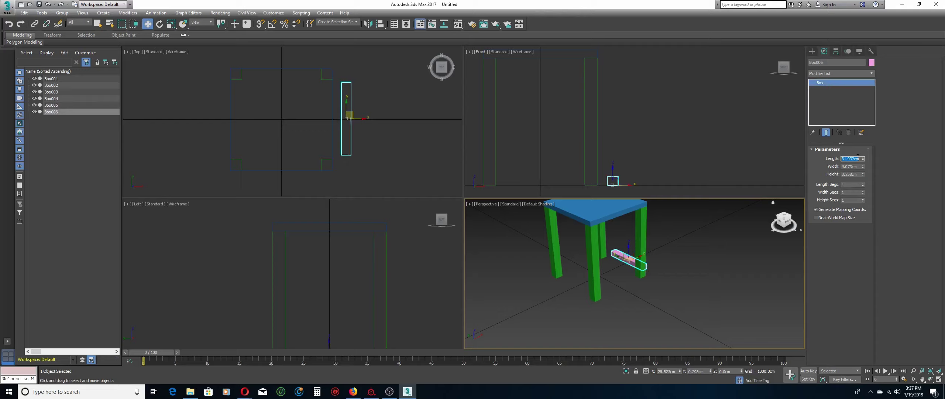
type("35")
left_click(854, 166)
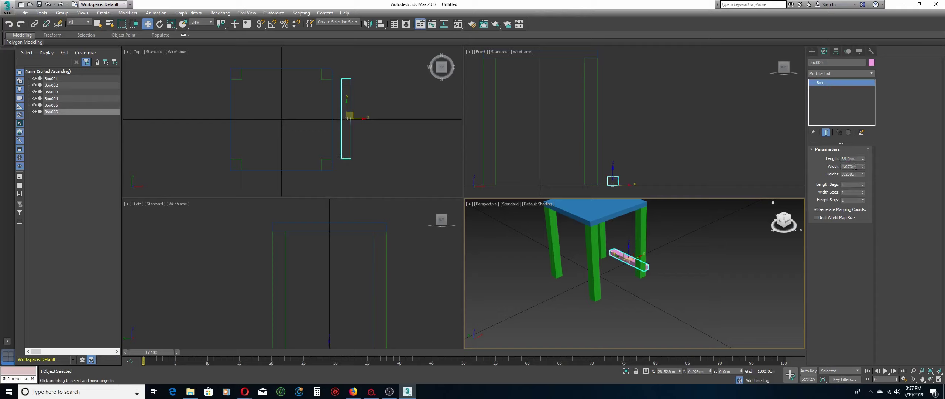
left_click_drag(863, 168, 863, 169)
left_click(849, 167)
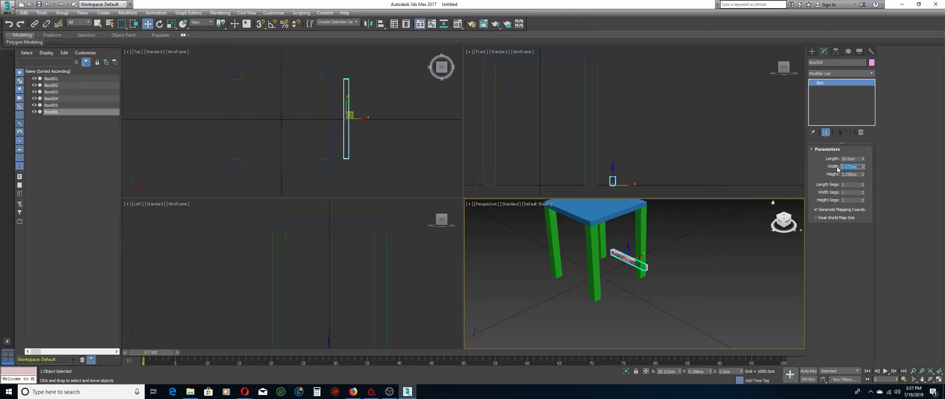
type("3")
left_click(854, 174)
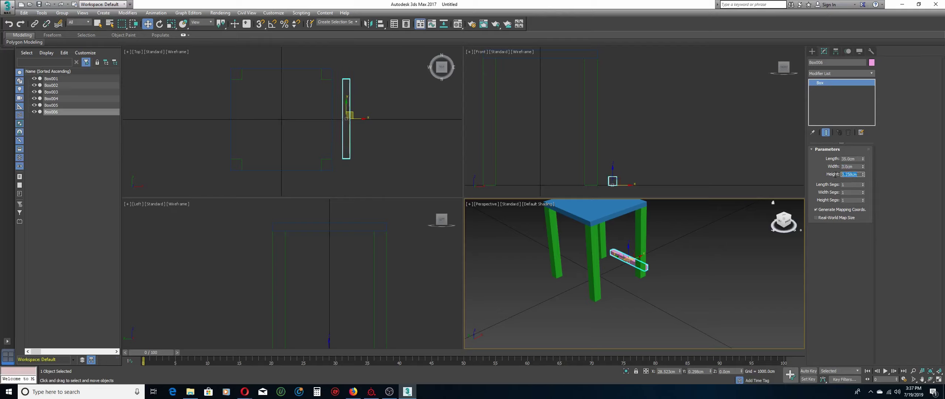
type("5")
left_click(851, 166)
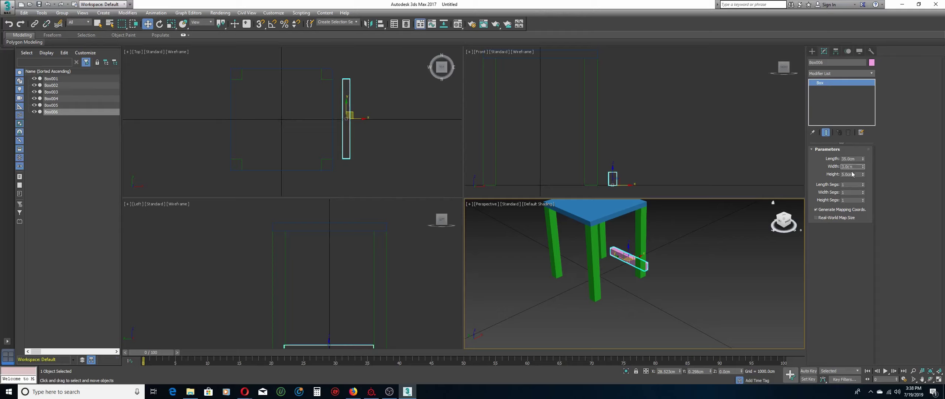
left_click(847, 175)
type("6")
key("shift+Tab")
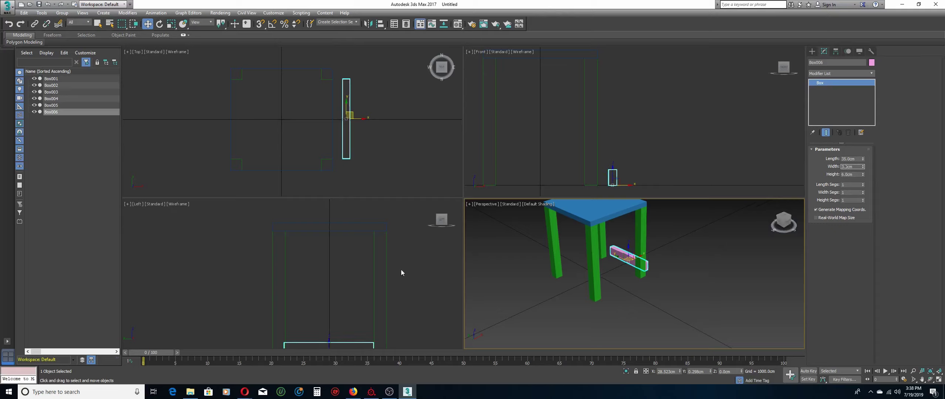
Align the rail's maximum Y to the tabletop's minimum Y edge.
left_click(381, 25)
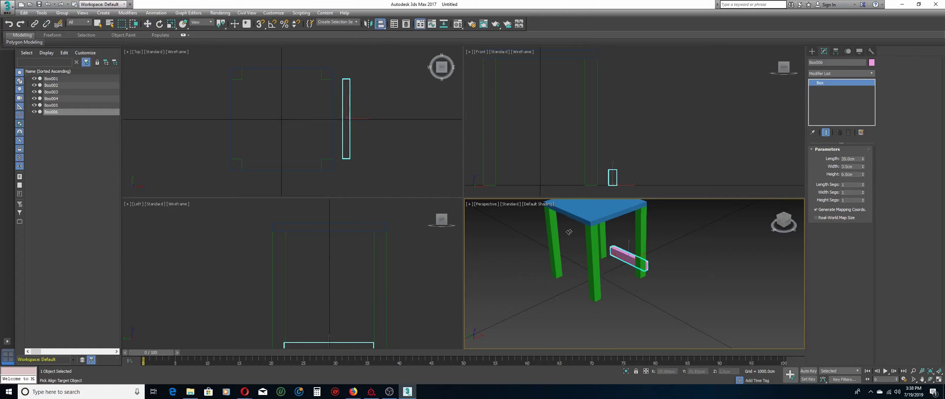
middle_click_drag(566, 233, 554, 241)
middle_click_drag(361, 272, 370, 289)
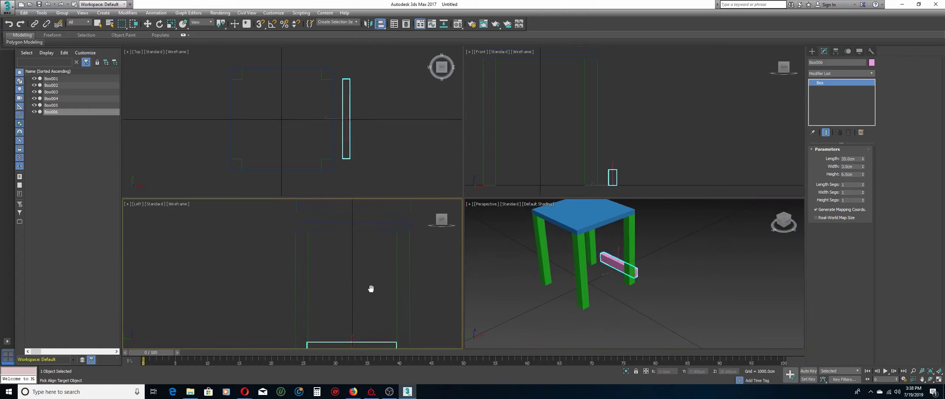
left_click(367, 231)
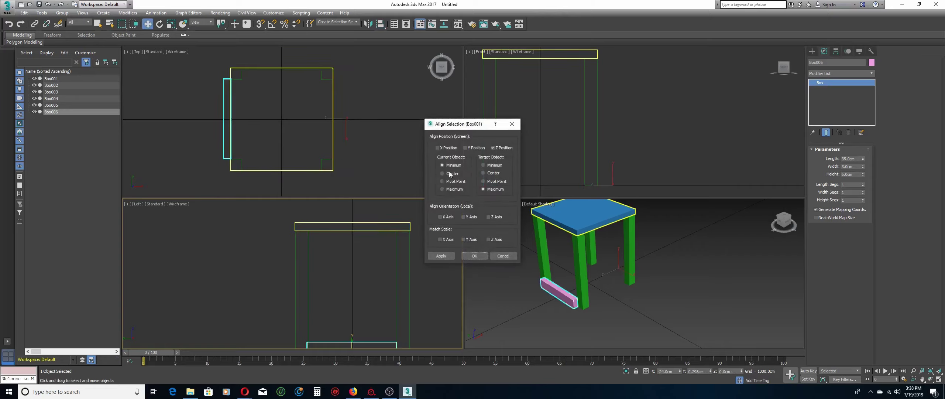
left_click(492, 148)
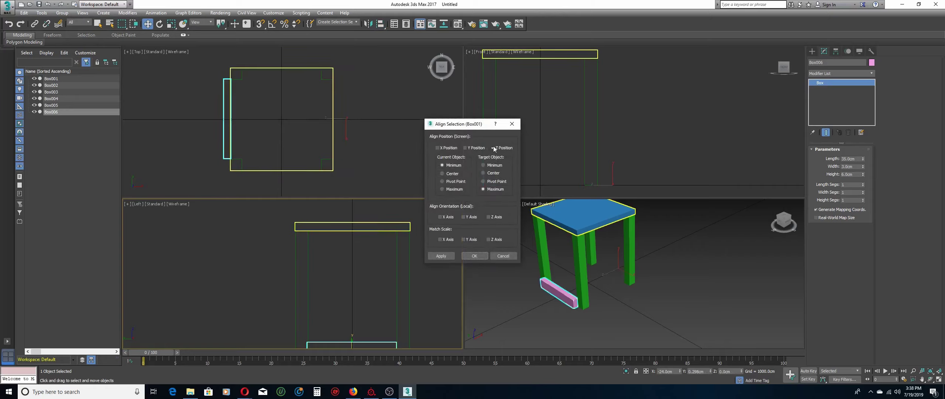
left_click(472, 148)
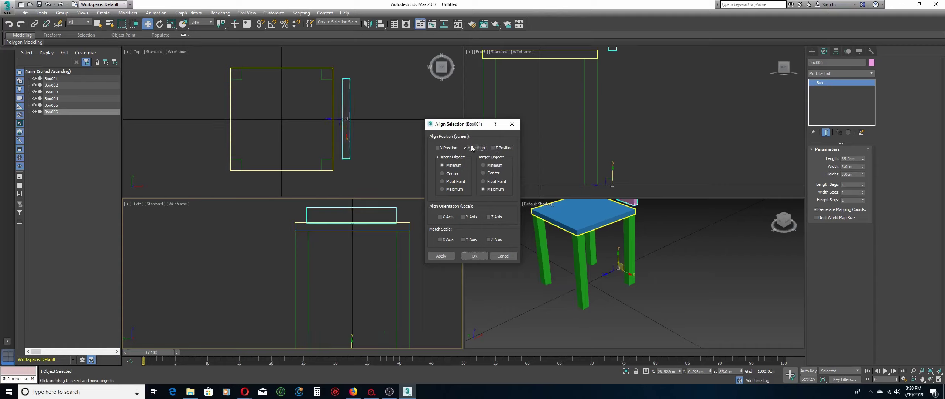
left_click(485, 166)
left_click(454, 190)
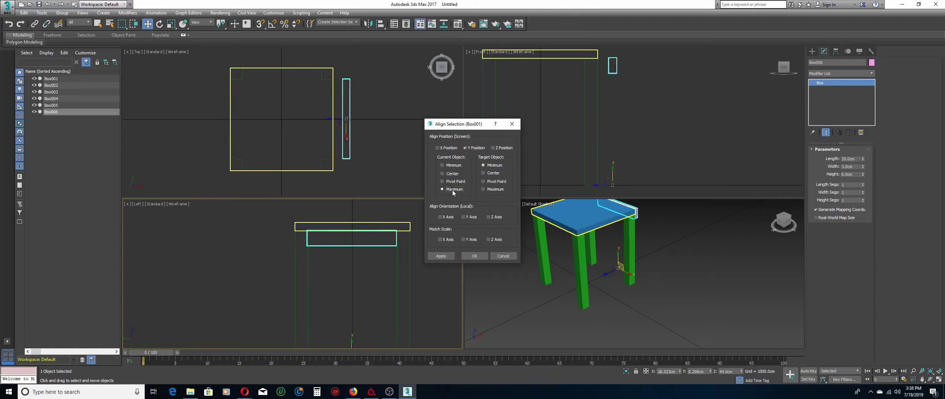
left_click(474, 256)
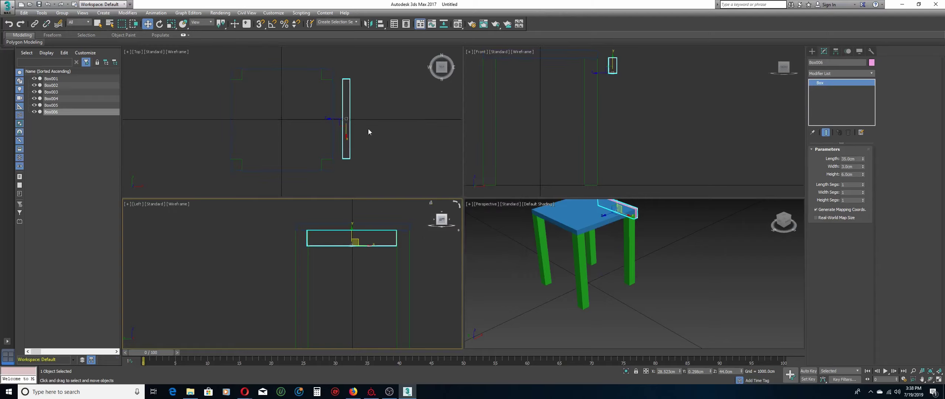
Centre the rail on the tabletop along X, Center to Center.
left_click(380, 24)
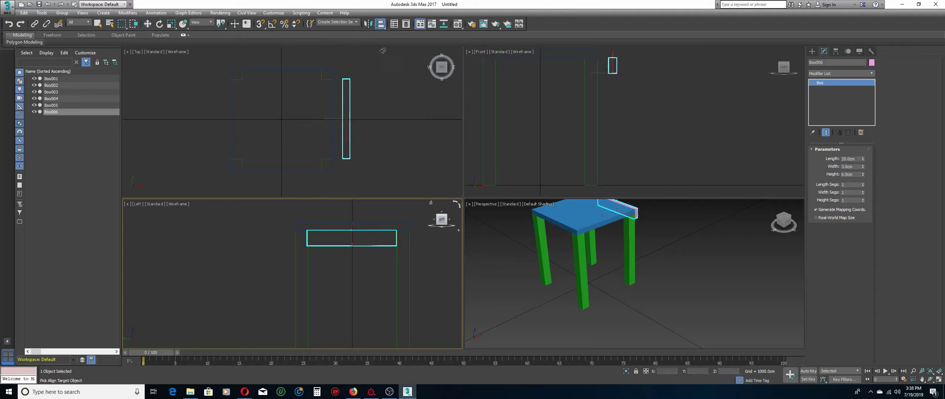
left_click(381, 224)
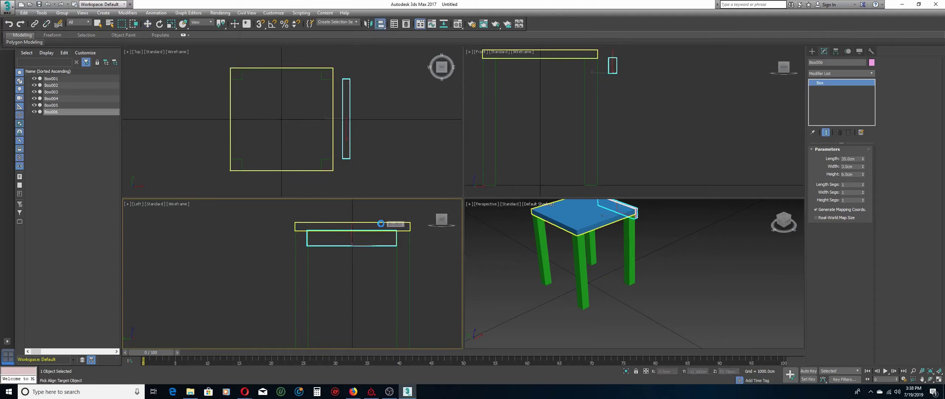
left_click(452, 174)
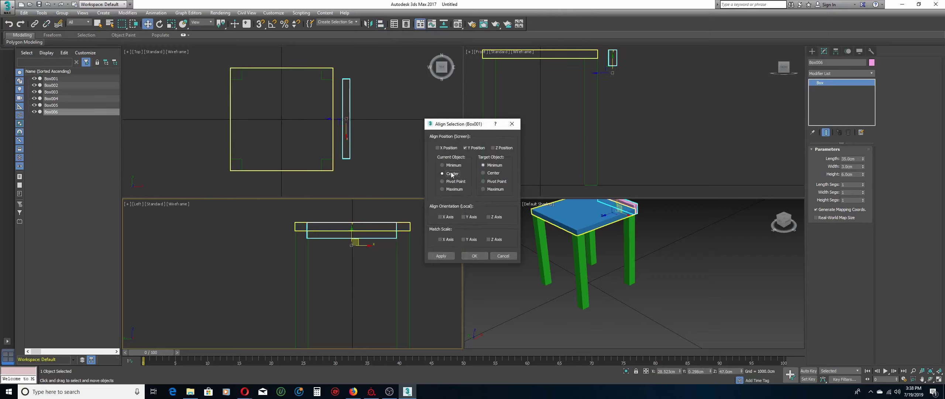
left_click(484, 173)
left_click(466, 148)
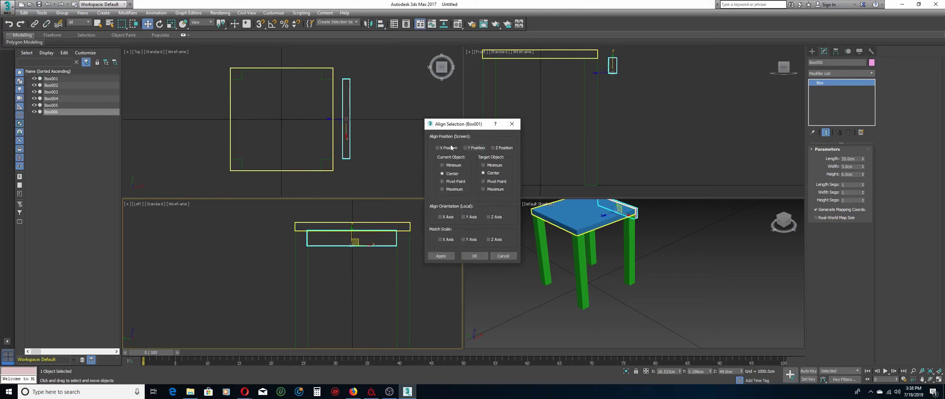
left_click(438, 148)
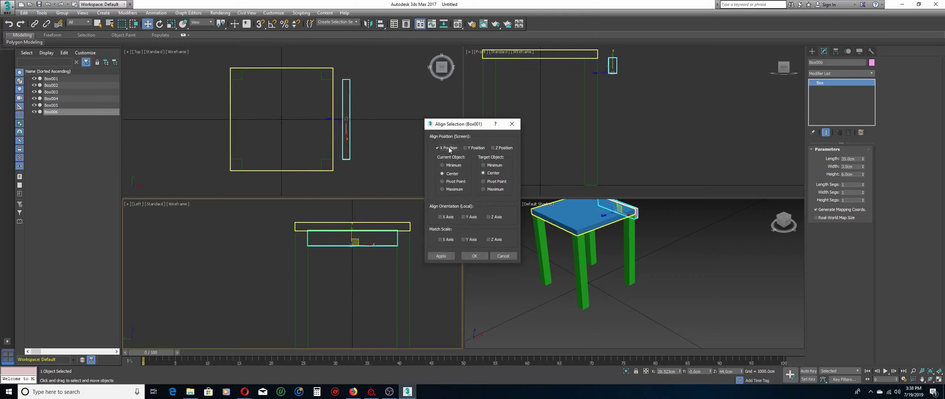
left_click(475, 257)
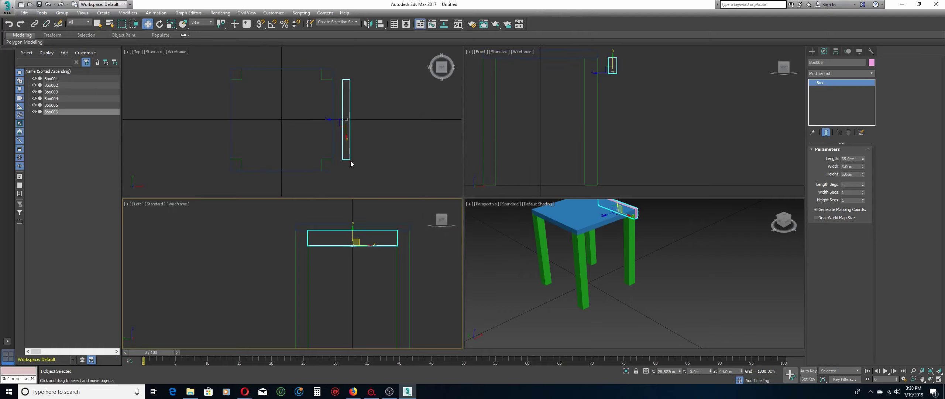
Align the rail's X centre to the rear leg Box005's centre.
left_click(381, 24)
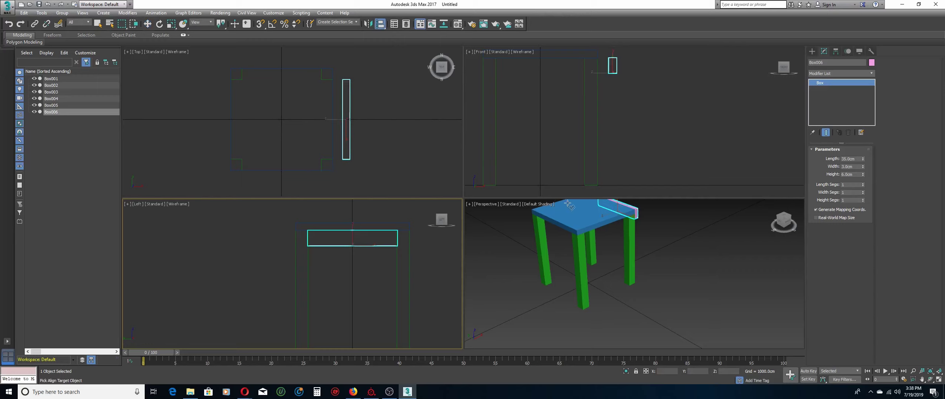
left_click(631, 232)
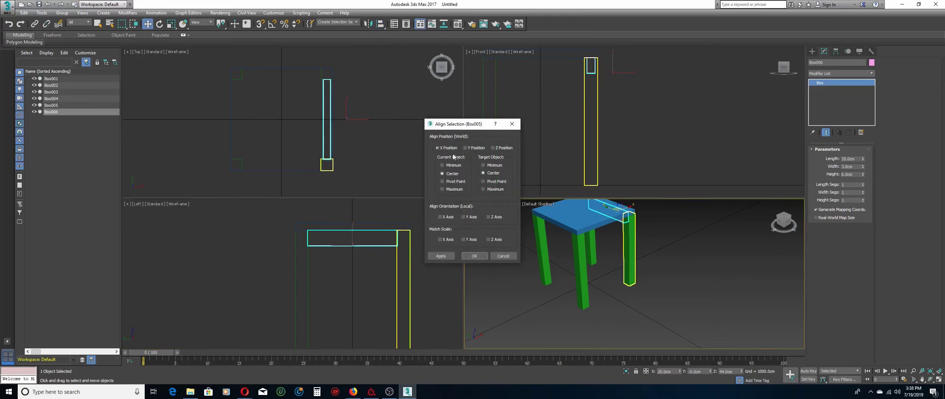
left_click(476, 258)
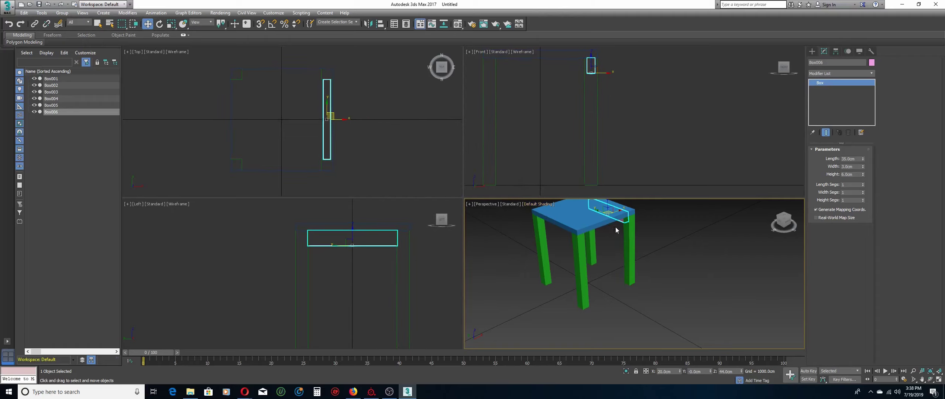
Orbit the Perspective view and clone the pink rail as copy Box007.
left_click(931, 379)
left_click_drag(631, 286, 648, 294)
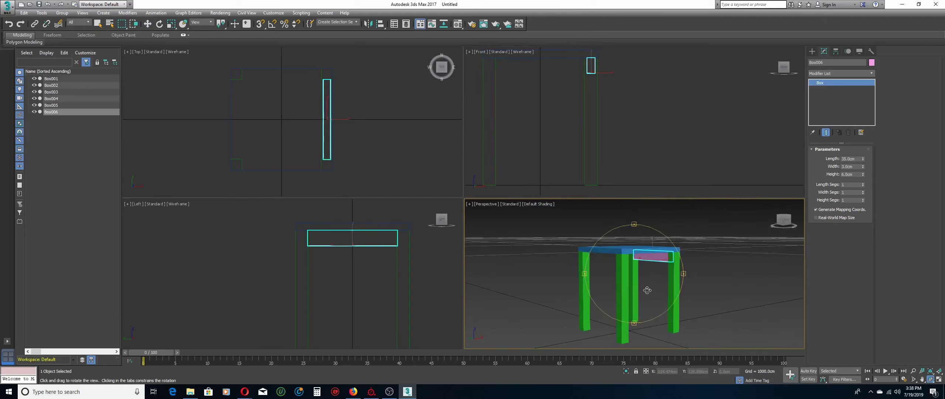
right_click(647, 285)
right_click(656, 279)
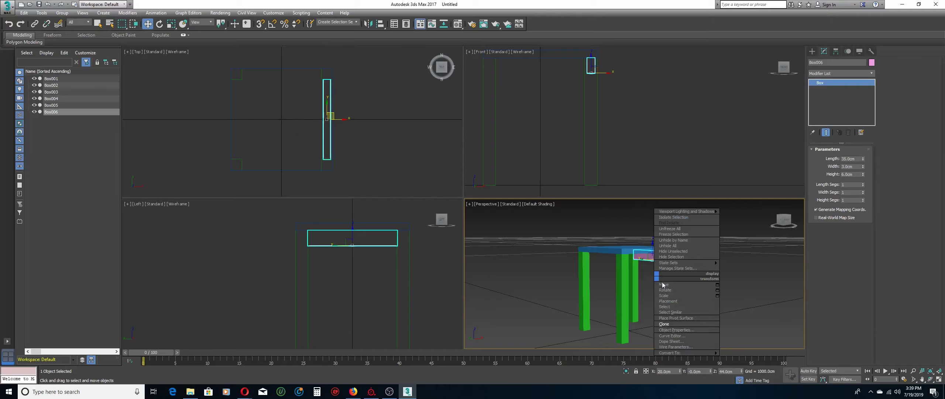
left_click(672, 324)
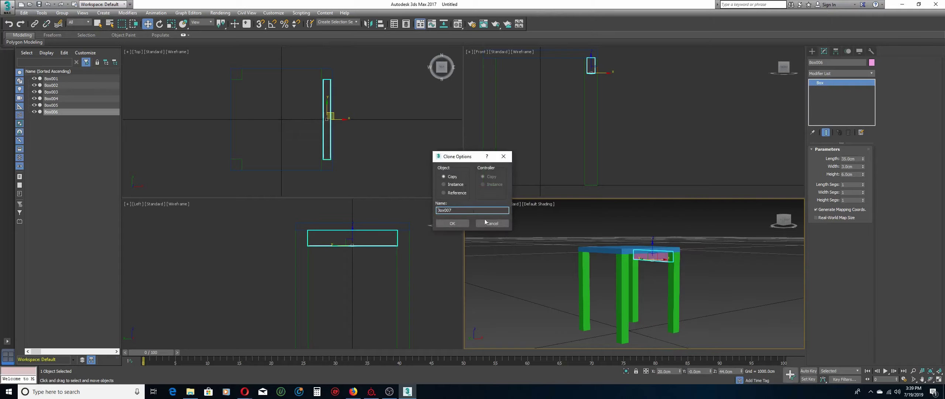
left_click(462, 223)
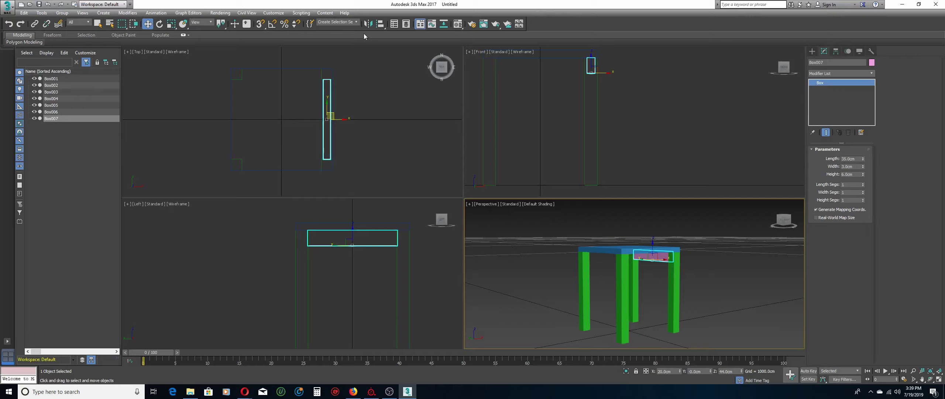
Align Box007's X centre to the front leg Box002's centre.
left_click(380, 23)
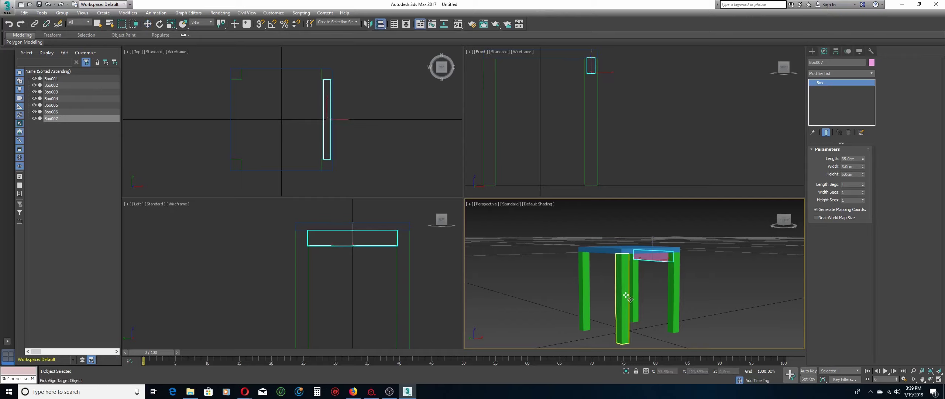
left_click(626, 296)
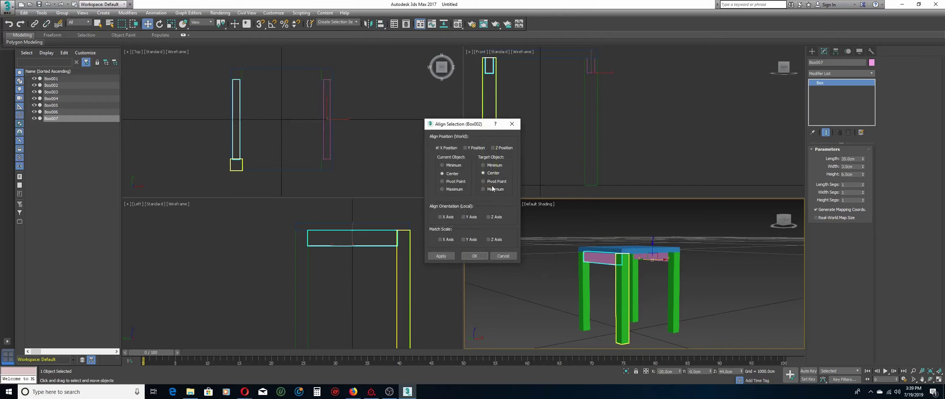
left_click(475, 256)
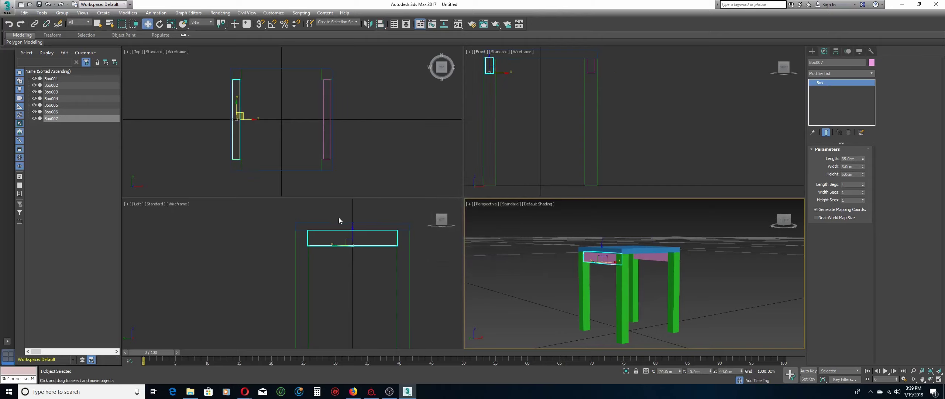
left_click(656, 262, "ctrl")
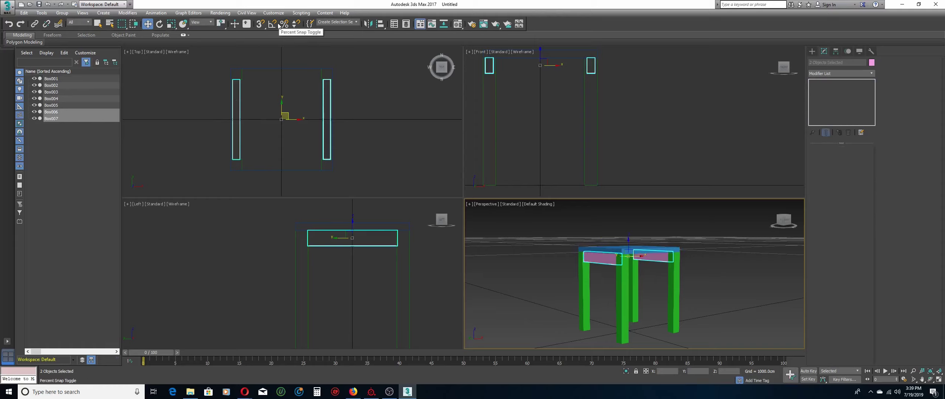
Clone the two pink rails as copies.
right_click(284, 116)
right_click(290, 119)
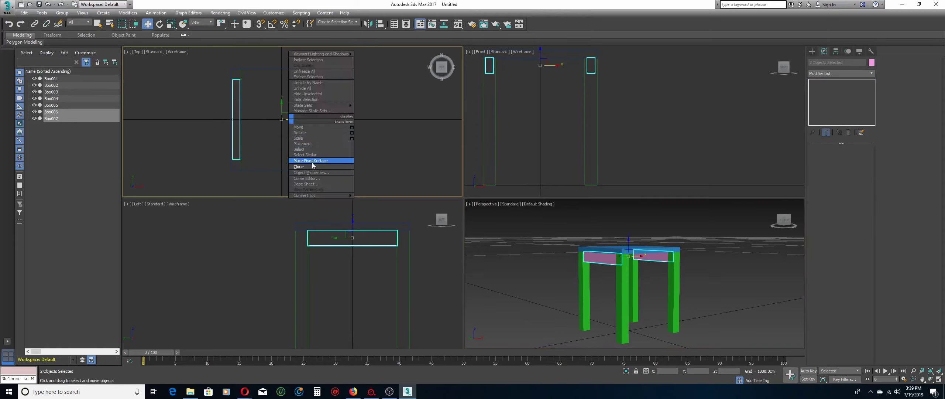
left_click(299, 166)
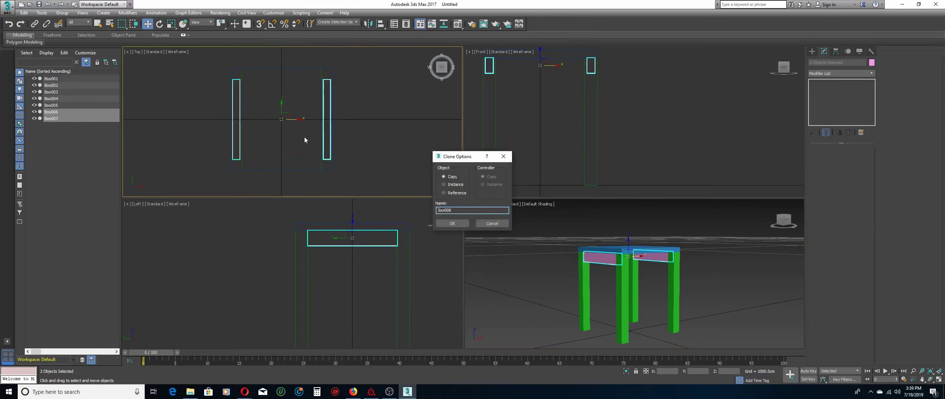
left_click(460, 224)
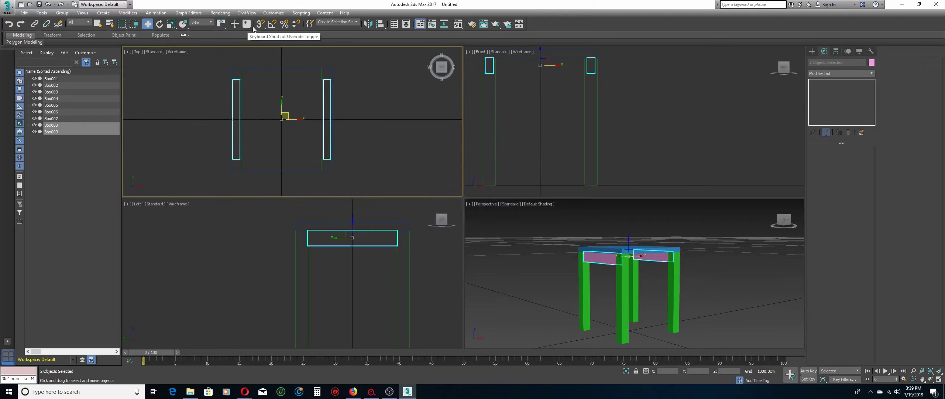
Rotate the two new rails 90° with angle snap, then add Box007 and Box006 to select all four rails.
left_click(272, 24)
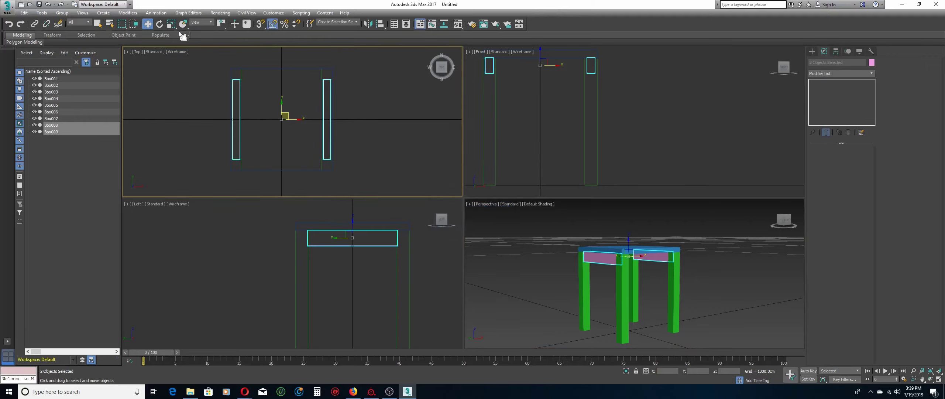
left_click(160, 24)
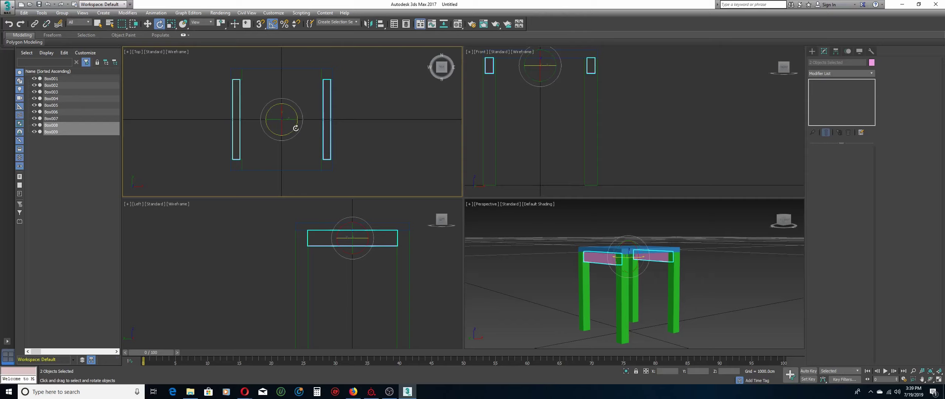
left_click_drag(298, 127, 270, 152)
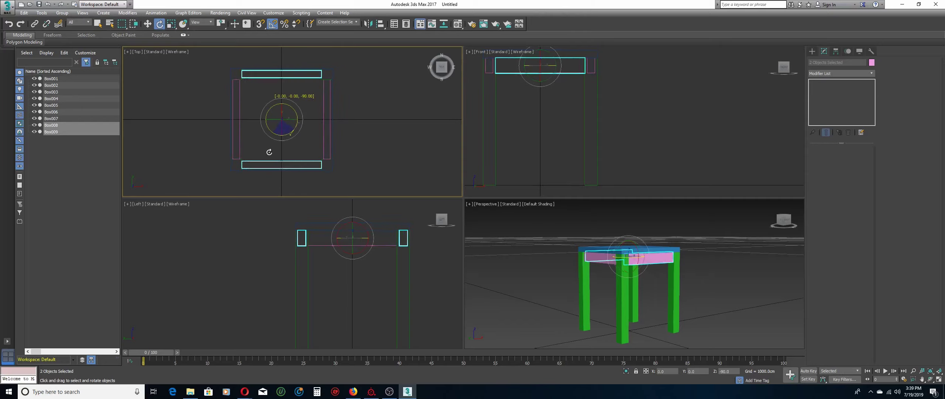
left_click_drag(269, 152, 270, 153)
left_click(61, 119, "ctrl")
left_click(59, 112, "ctrl")
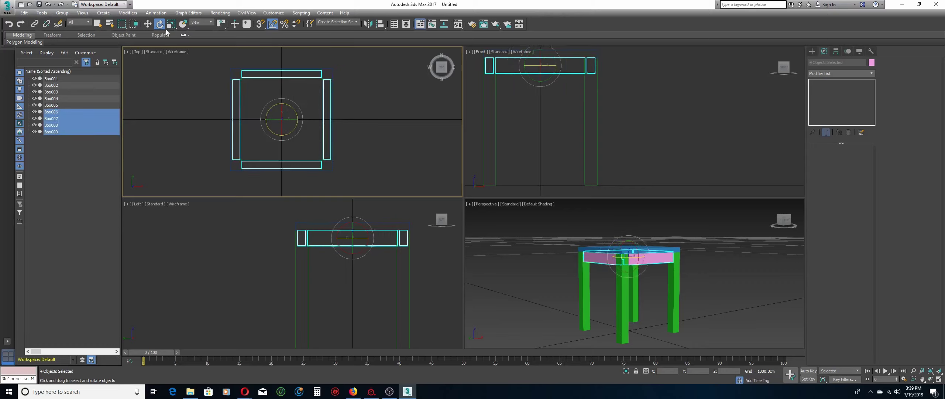
Clone the four selected pink rails as copies.
left_click(148, 24)
right_click(308, 160)
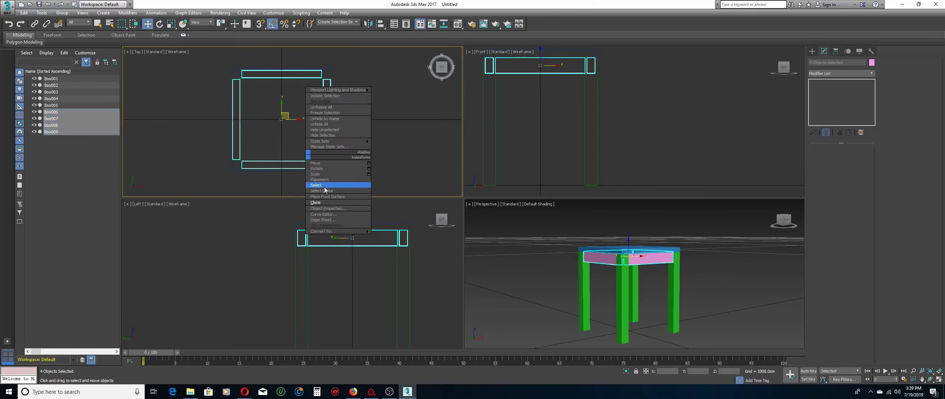
left_click(315, 203)
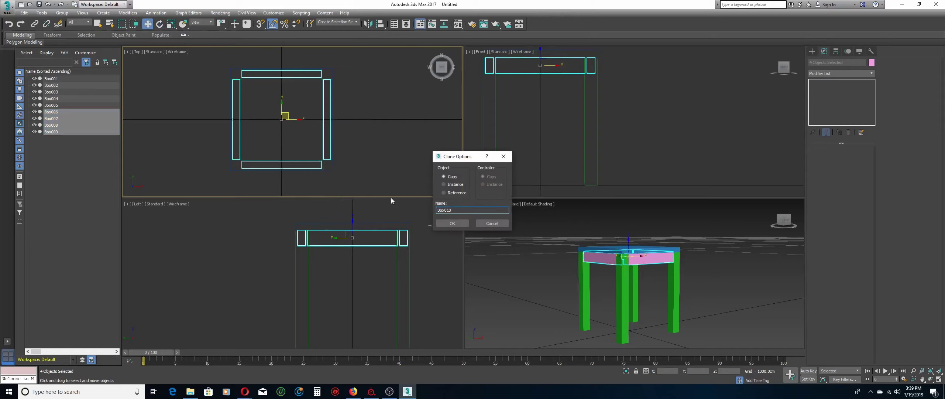
left_click(453, 223)
Drag the copies Box010–Box013 down the legs to form a lower ring of rails.
scroll(359, 248, "down", 4)
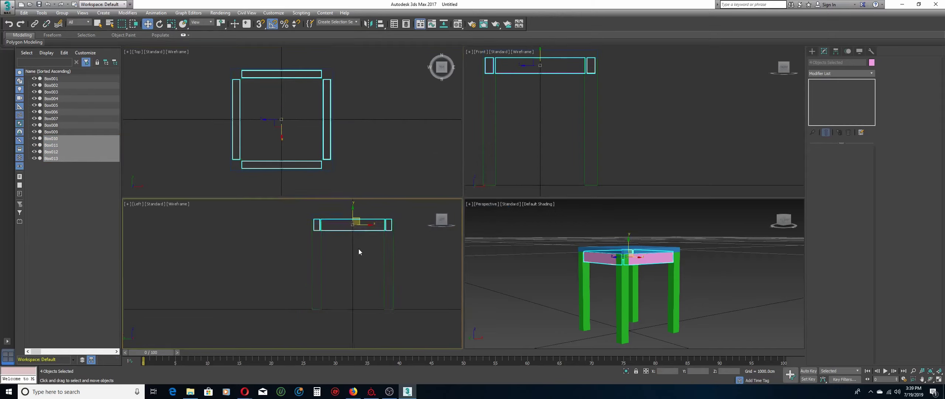
left_click_drag(352, 220, 355, 236)
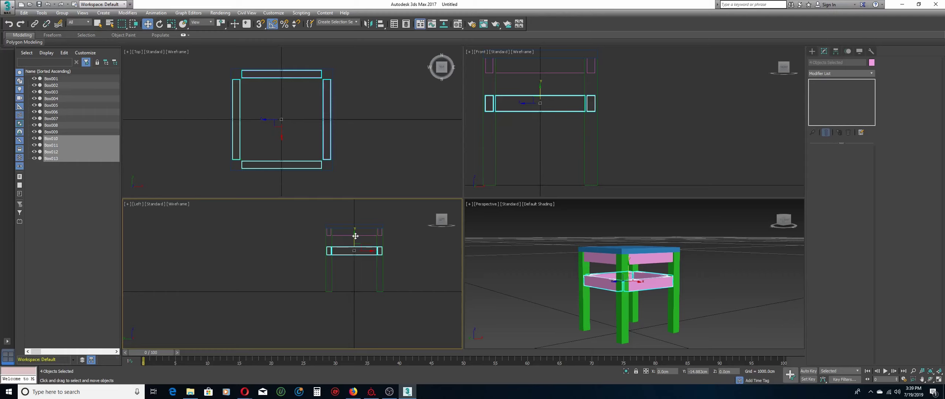
left_click_drag(355, 235, 356, 238)
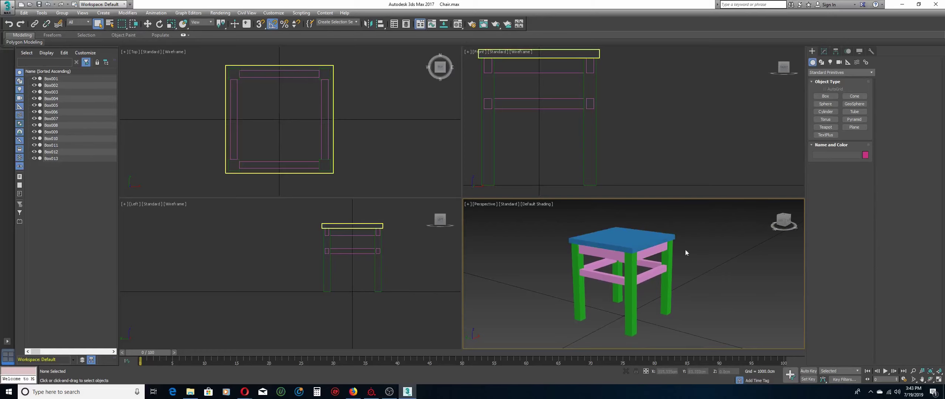
Convert all 13 stool boxes to Editable Poly, leaving the seat Box001 selected.
left_click(643, 243)
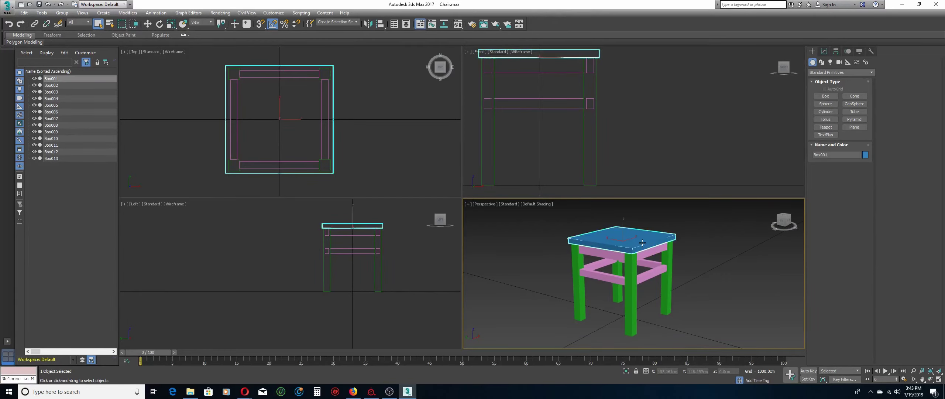
left_click(824, 51)
key("ctrl+a")
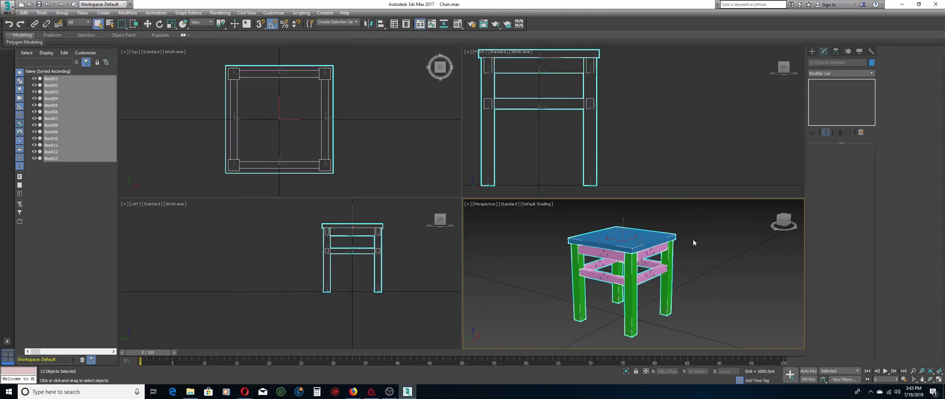
right_click(631, 257)
mouse_move(660, 332)
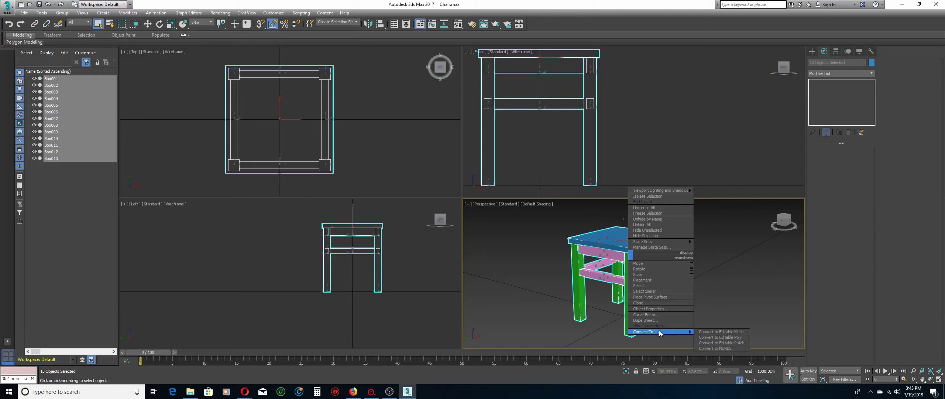
left_click(717, 337)
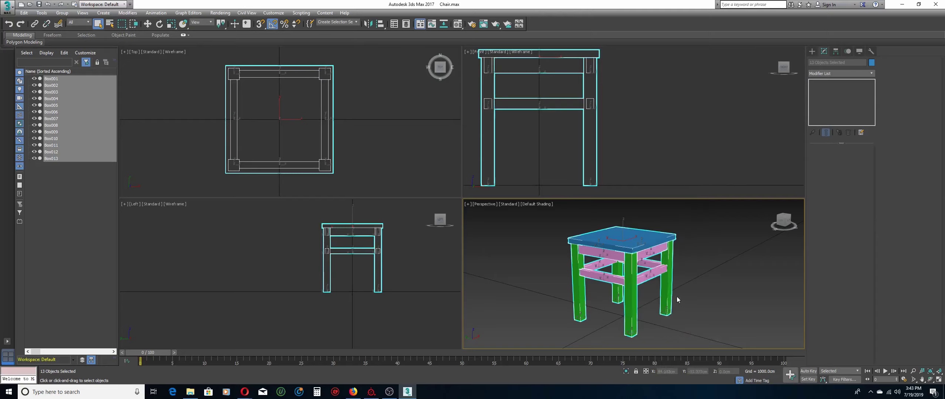
left_click(663, 223)
left_click(647, 231)
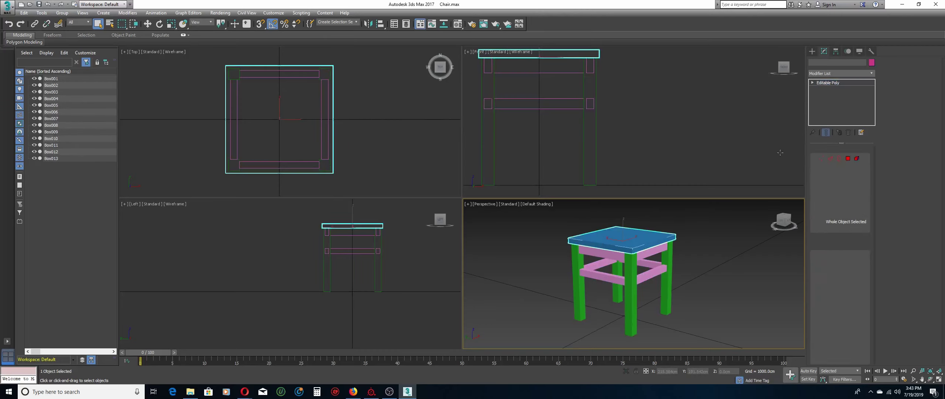
Add an Unwrap UVW modifier to seat Box001 and open its UV editor in a maximized Perspective view.
left_click(840, 74)
key("u")
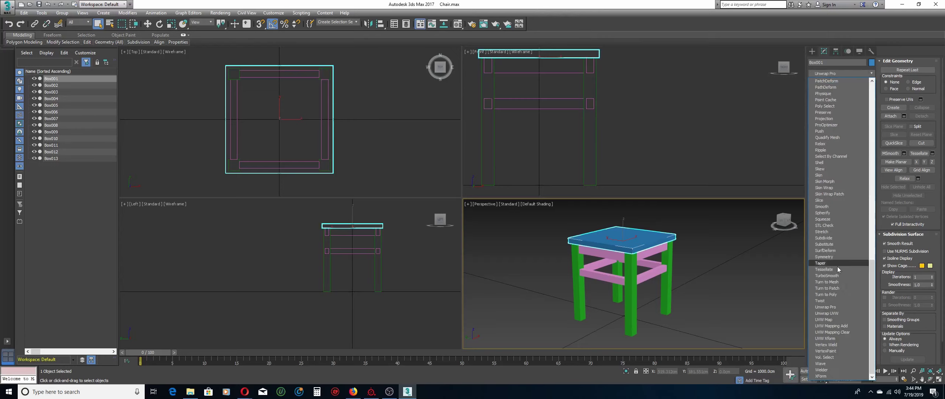
left_click(845, 312)
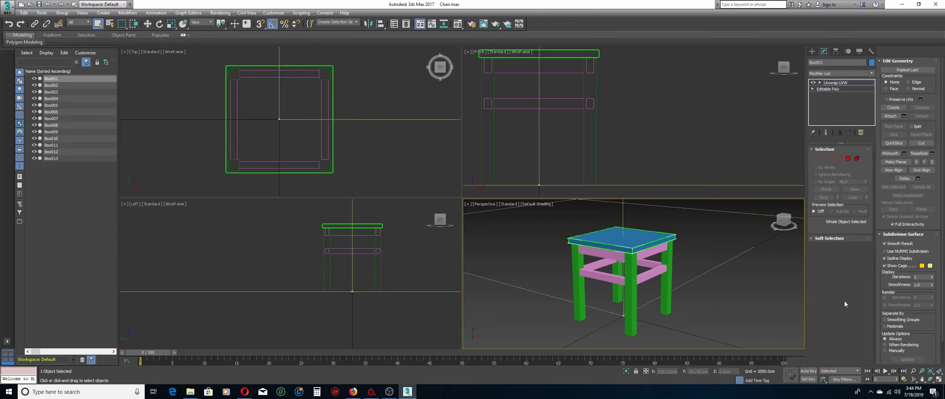
left_click(939, 380)
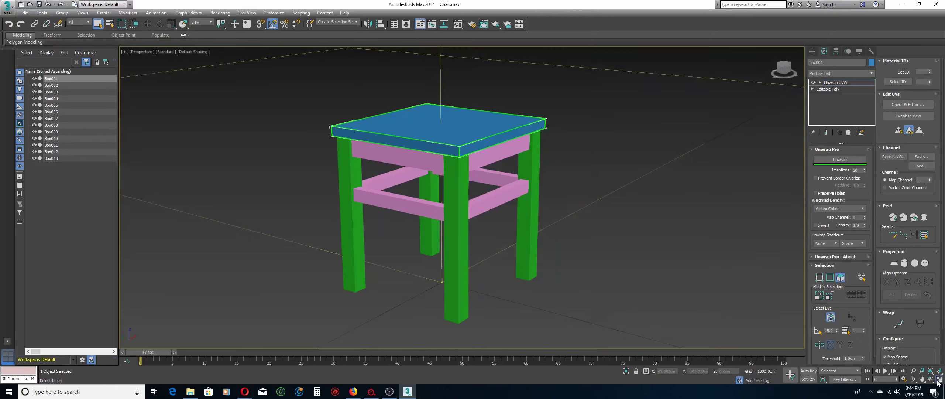
middle_click_drag(471, 192, 648, 198)
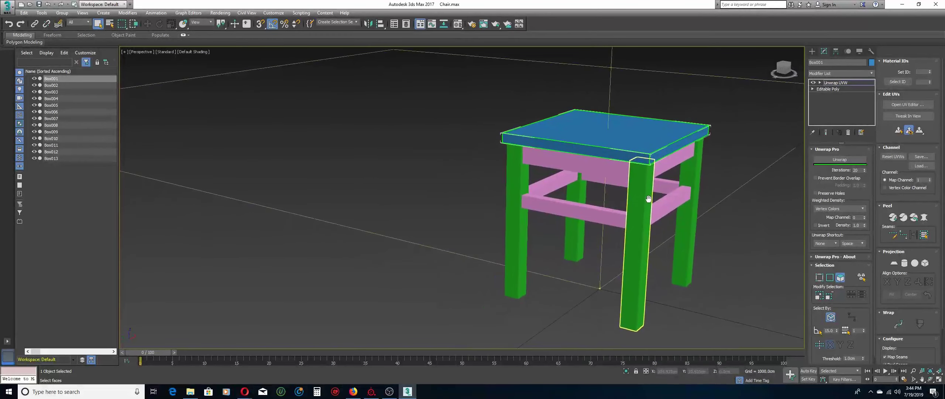
left_click(904, 106)
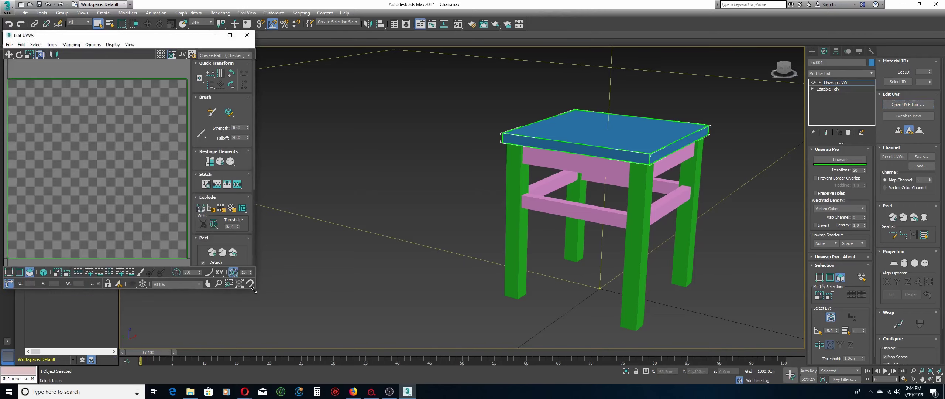
Apply Box Mapping normal mapping to all of the seat's UV faces.
left_click_drag(254, 289, 383, 348)
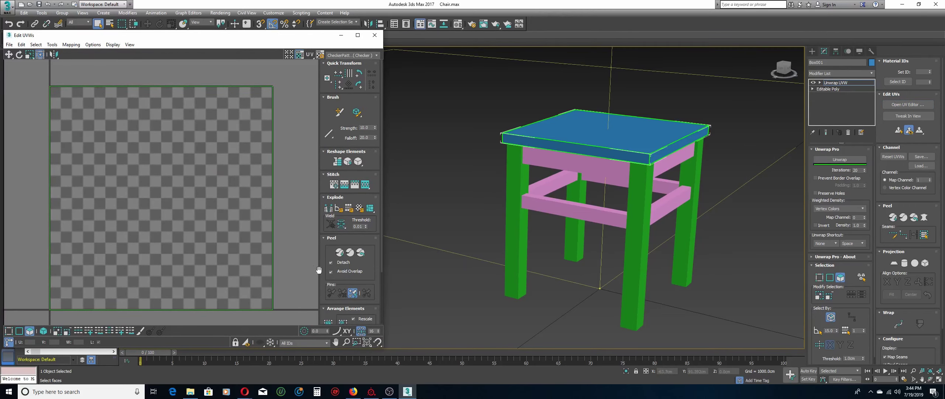
left_click(65, 228)
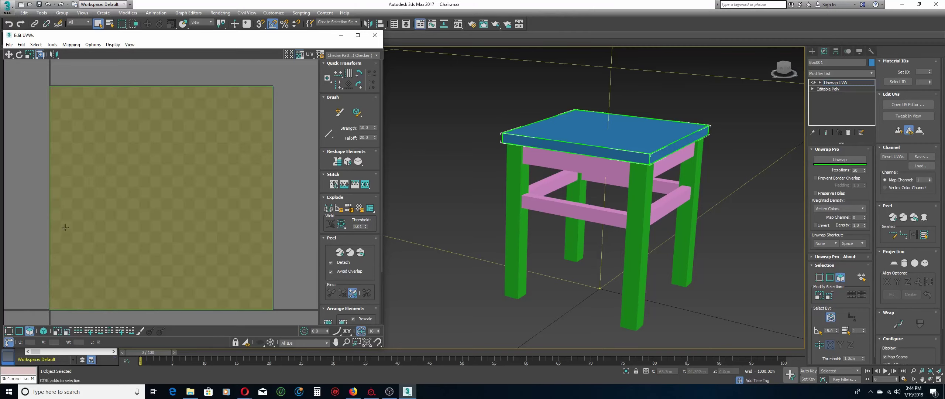
left_click(69, 216)
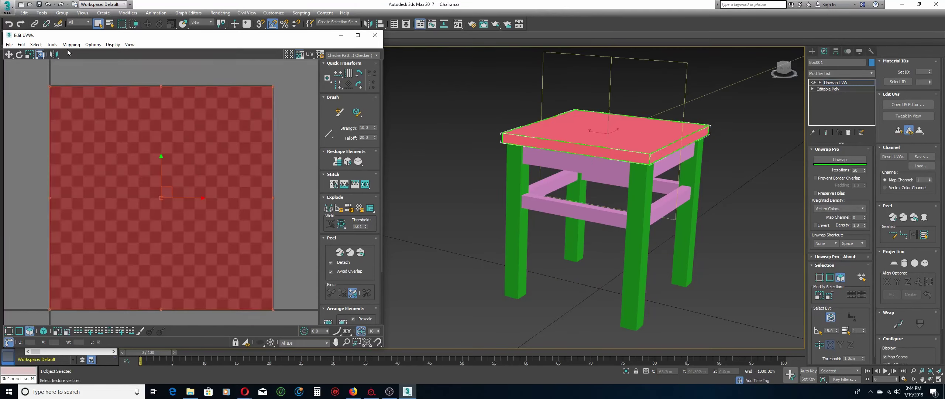
left_click(71, 45)
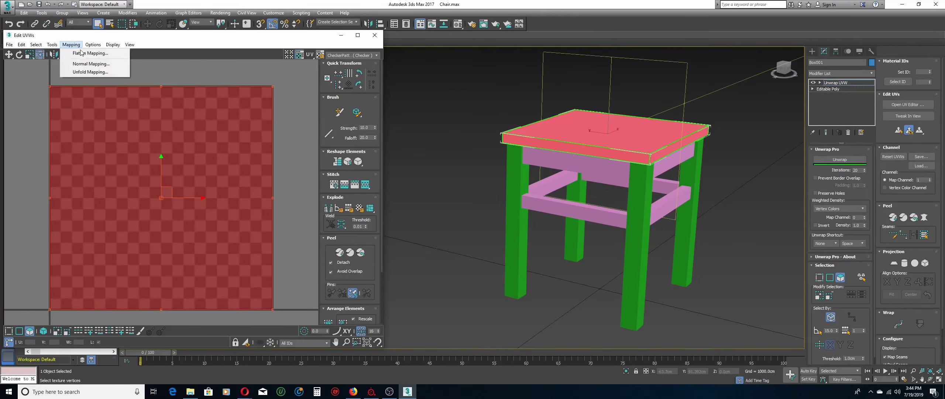
left_click(89, 66)
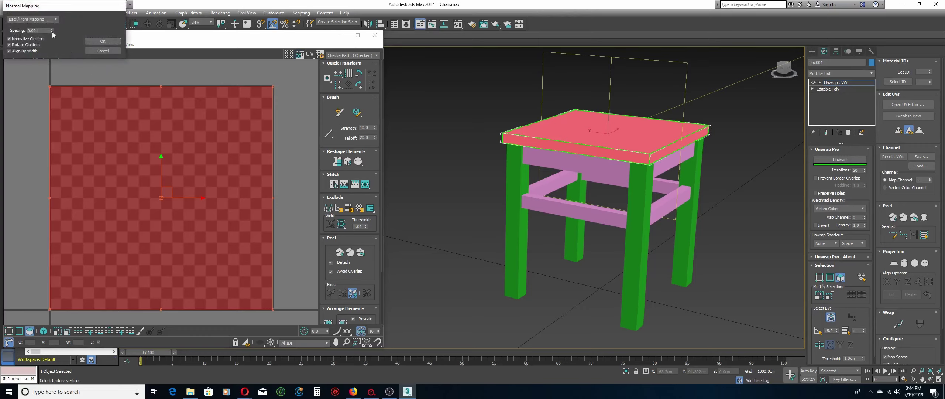
left_click(57, 21)
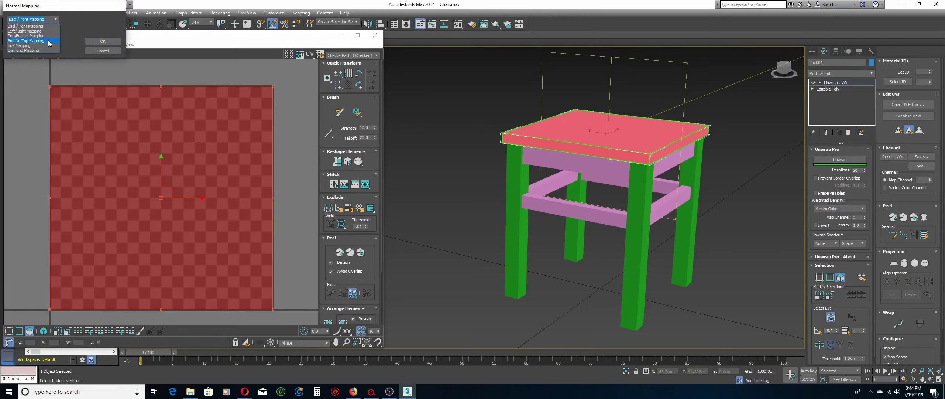
left_click(48, 45)
left_click(102, 41)
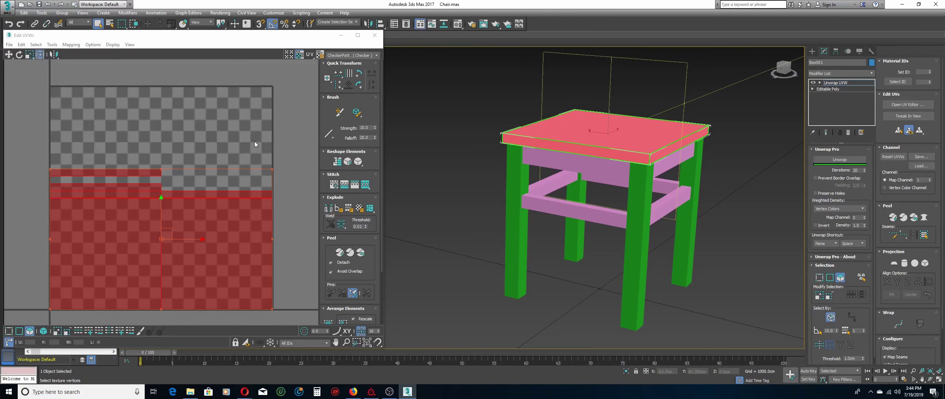
Clear the UV selection and close the Edit UVWs editor.
middle_click_drag(205, 147, 223, 133)
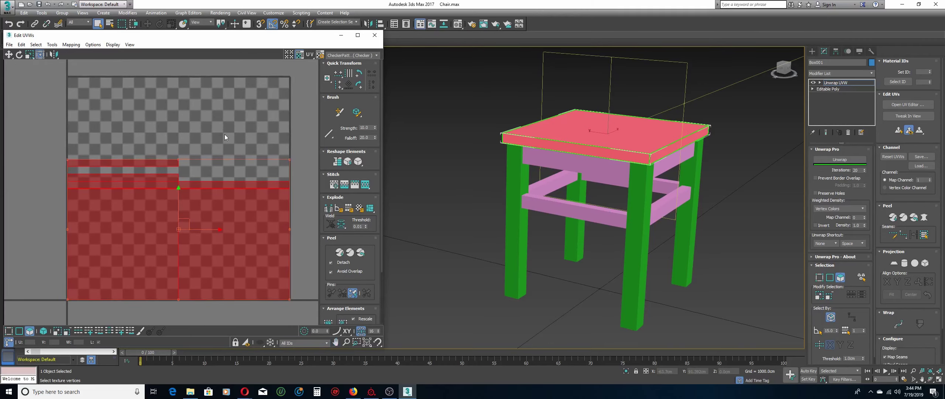
left_click(225, 135)
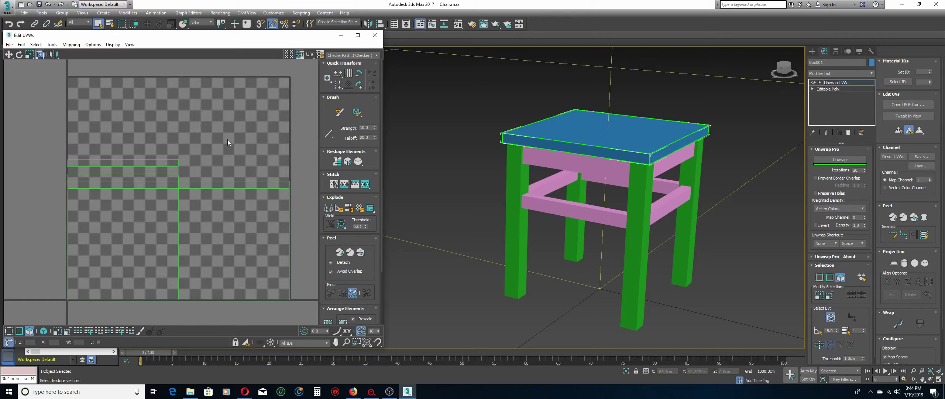
left_click(371, 38)
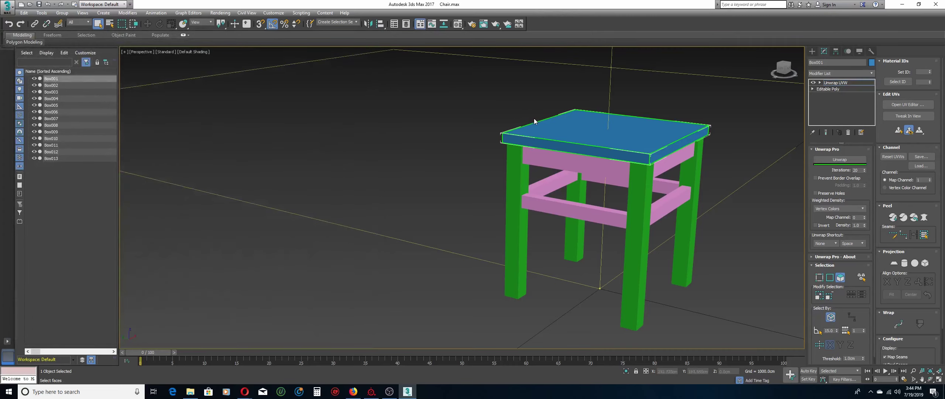
Collapse the seat's Unwrap UVW into its Editable Poly.
right_click(557, 129)
mouse_move(591, 205)
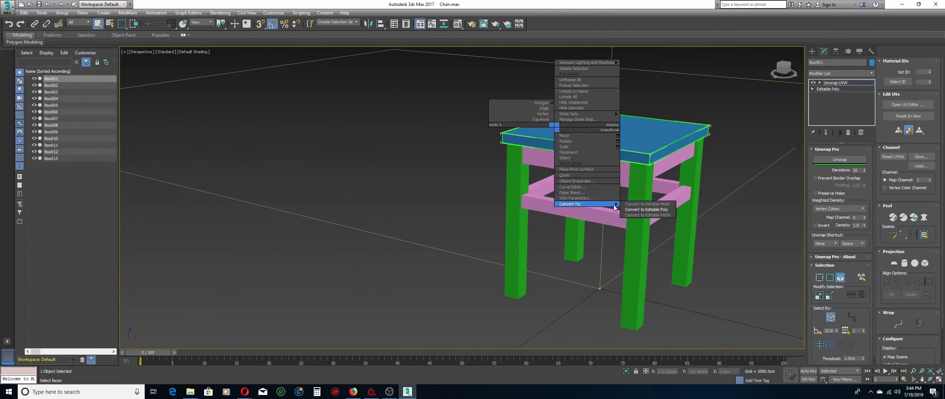
left_click(639, 210)
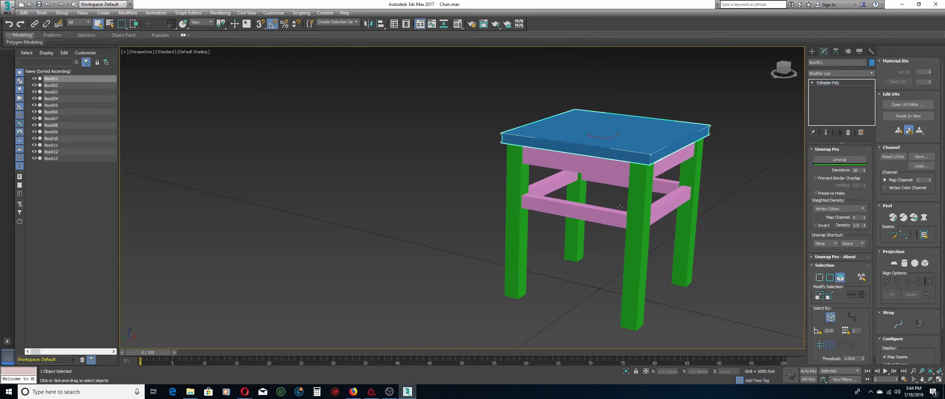
Select front rail Box007 and add an Unwrap UVW modifier to it.
left_click(613, 170)
left_click(845, 74)
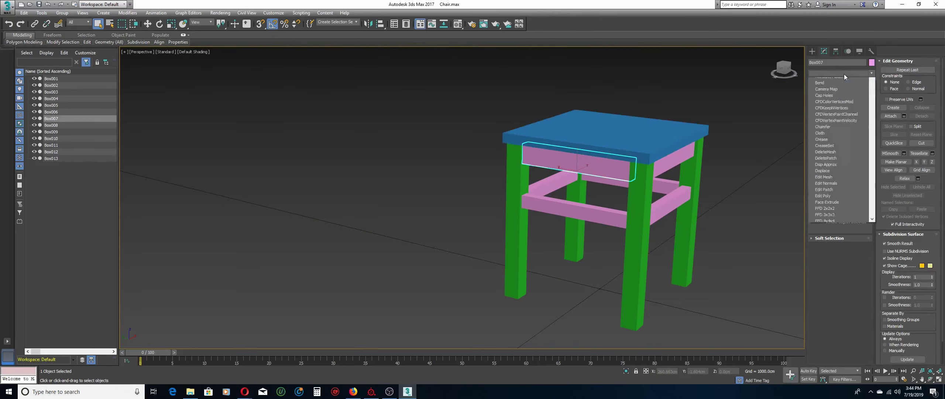
key("u")
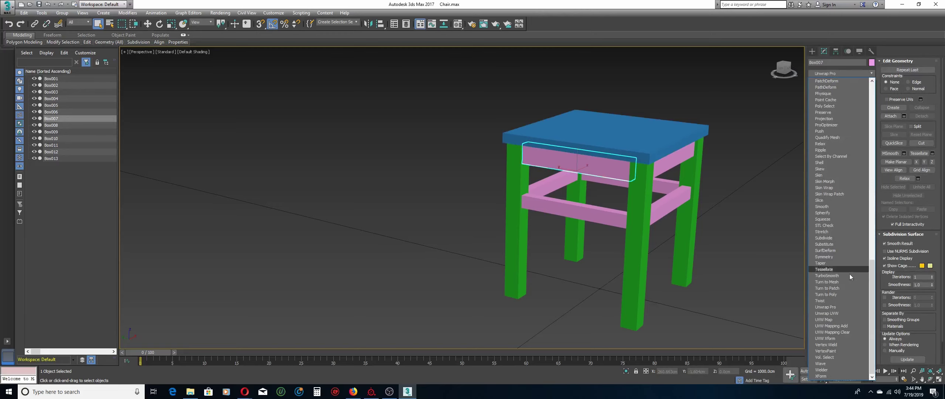
left_click(844, 307)
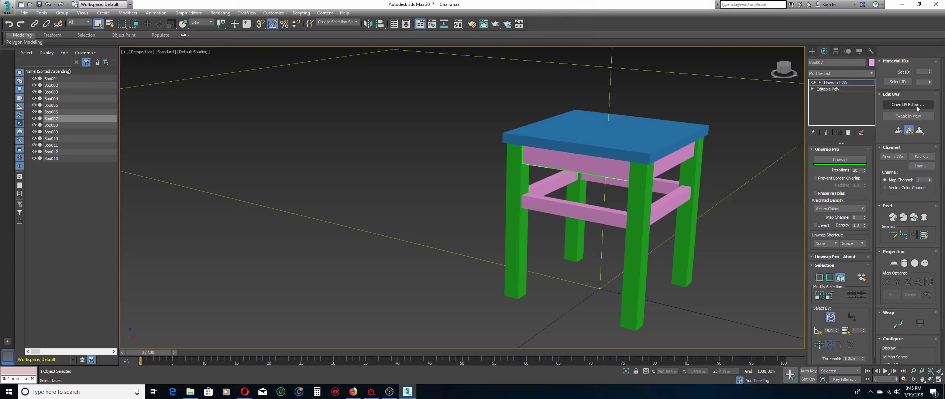
Open Box007's UV editor, select all faces and apply Box Mapping normal mapping.
left_click(915, 105)
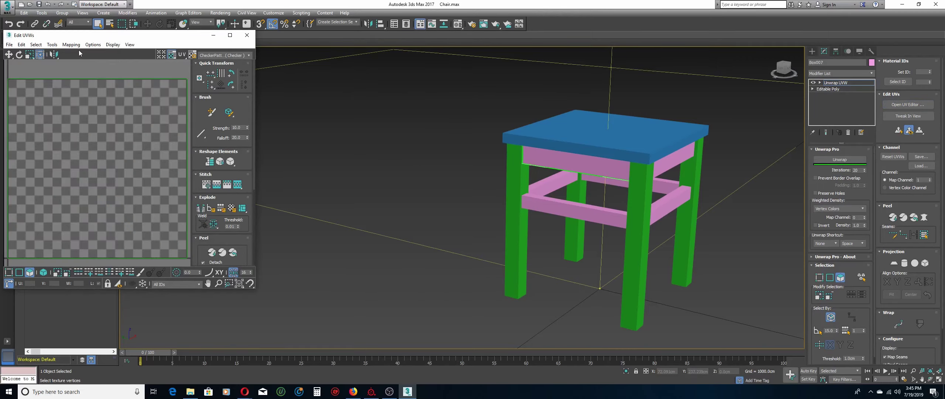
key("ctrl+a")
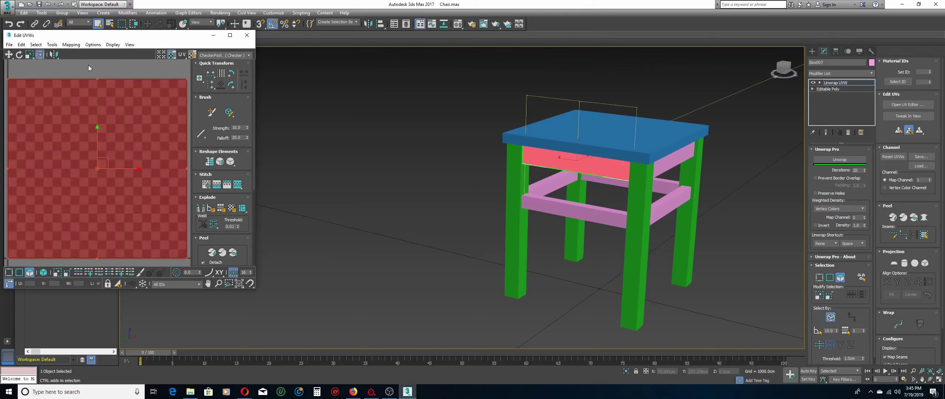
left_click(71, 45)
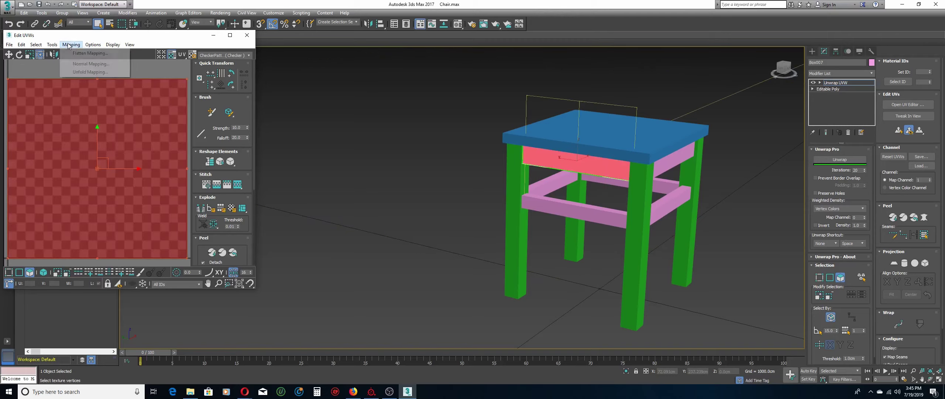
left_click(87, 65)
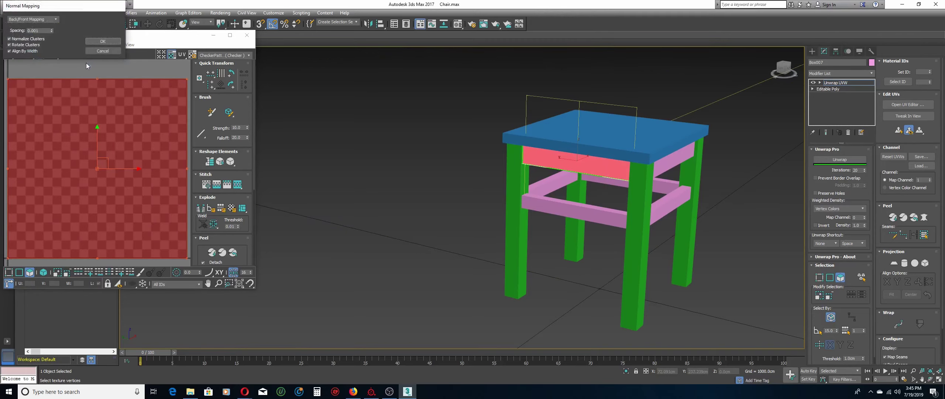
left_click(56, 19)
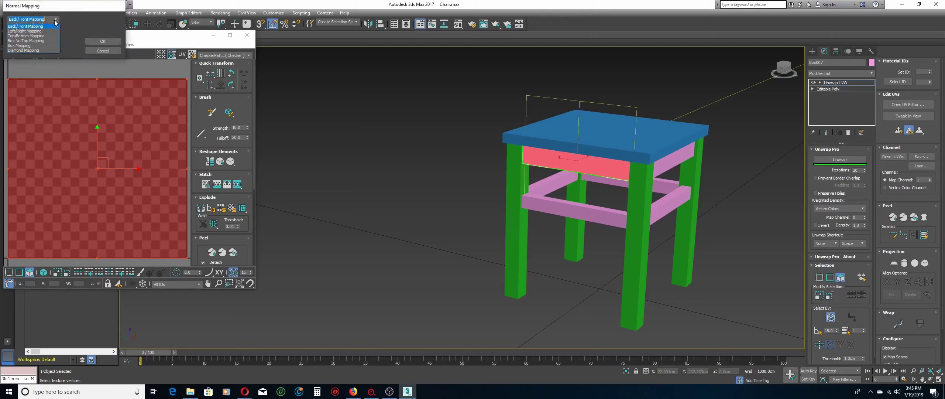
left_click(48, 46)
left_click(103, 41)
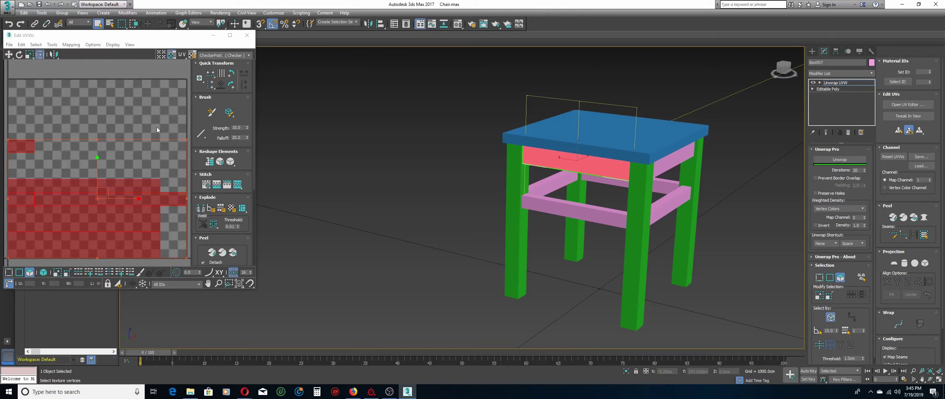
Enlarge the UV editor and trial-stitch the lower cluster, undoing the wedge-shaped result.
left_click_drag(256, 102, 421, 104)
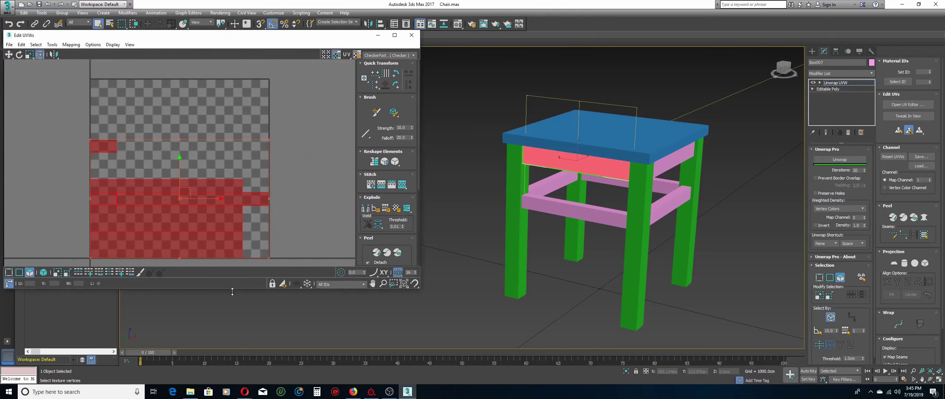
left_click_drag(232, 291, 232, 344)
scroll(237, 260, "up", 2)
middle_click_drag(236, 260, 246, 221)
left_click(290, 232)
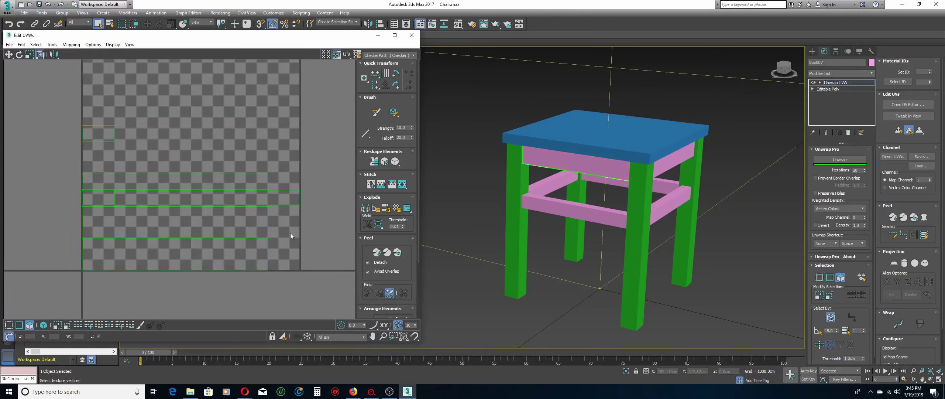
left_click(231, 218)
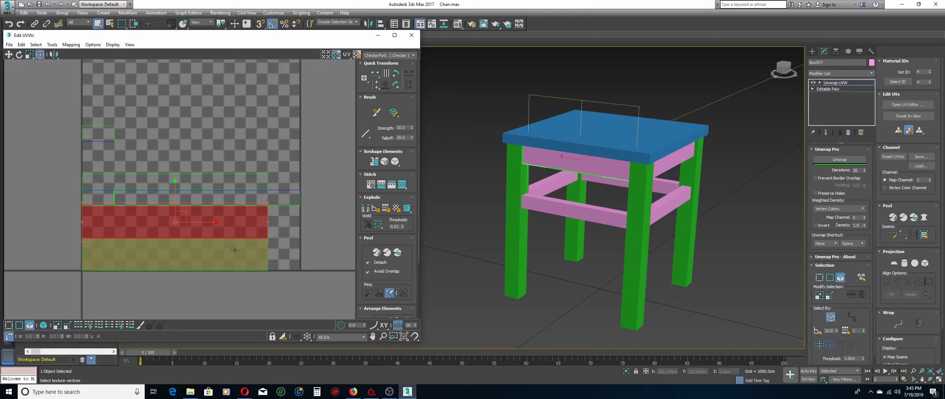
left_click(371, 185)
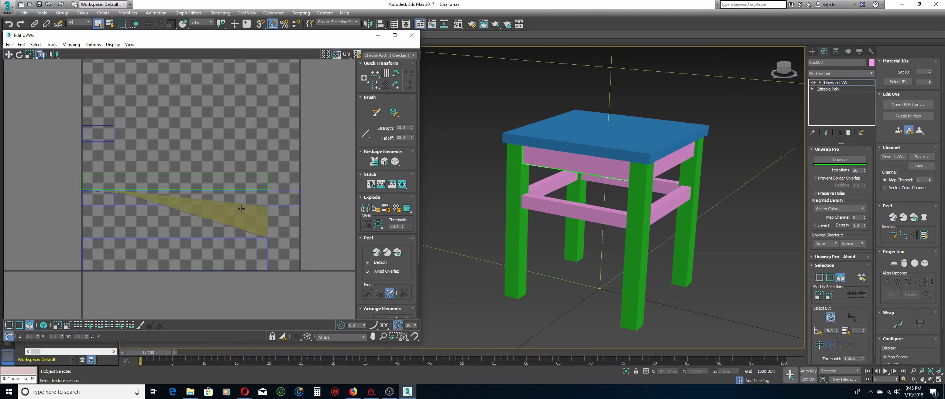
key("ctrl+z")
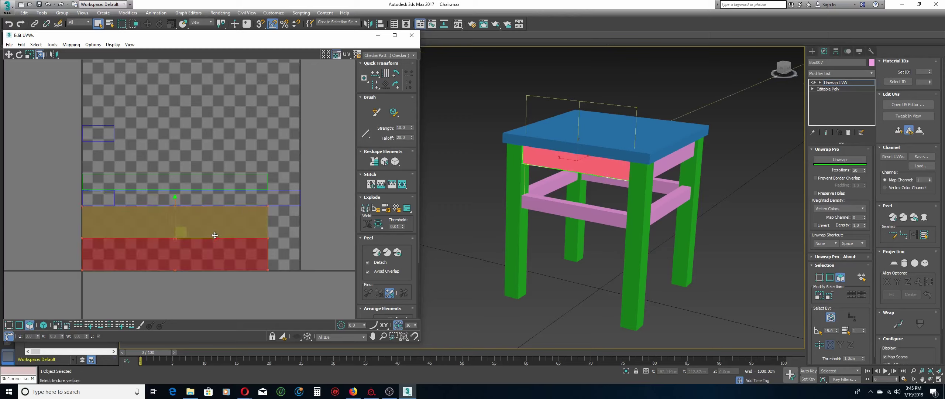
Rearrange the UV elements and stitch the upper strip together with the lower strip.
middle_click_drag(291, 260, 283, 201)
left_click(112, 305)
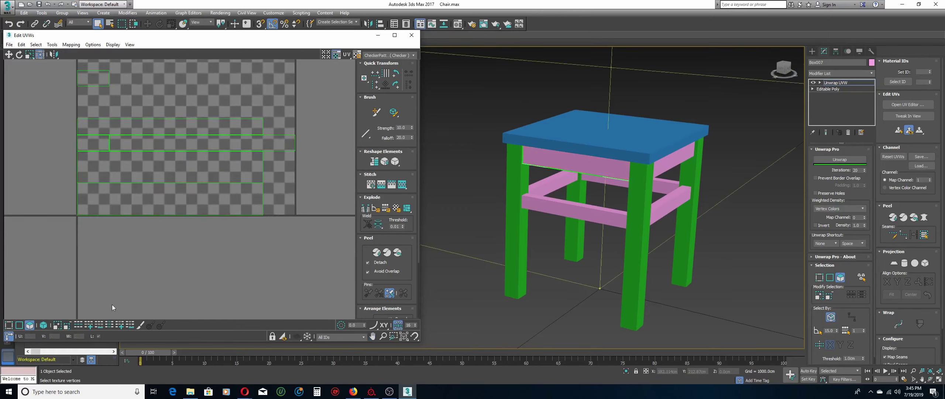
left_click(43, 325)
left_click_drag(177, 195, 186, 258)
left_click(180, 169)
left_click_drag(180, 168, 207, 187)
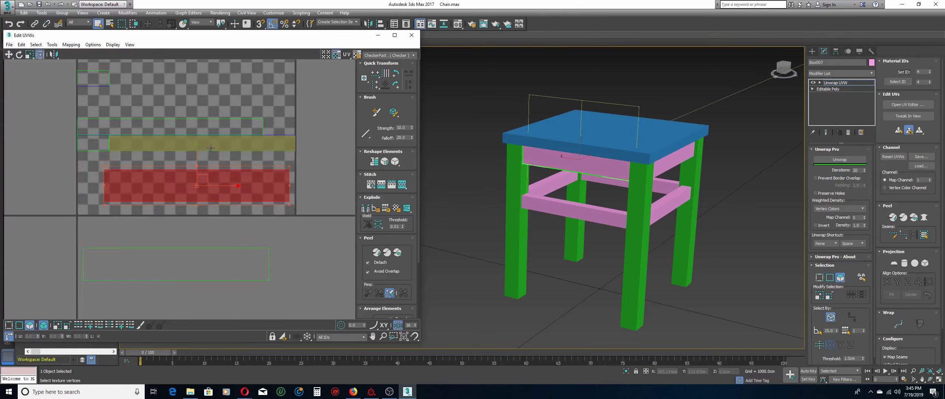
left_click(213, 144)
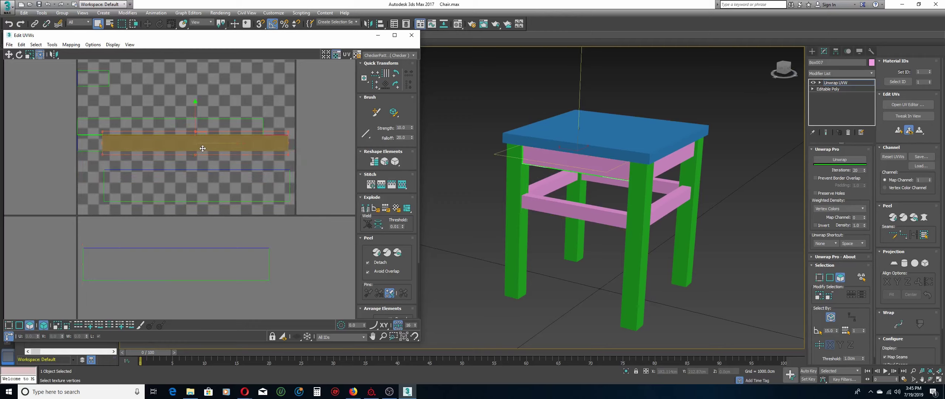
left_click_drag(213, 144, 185, 224)
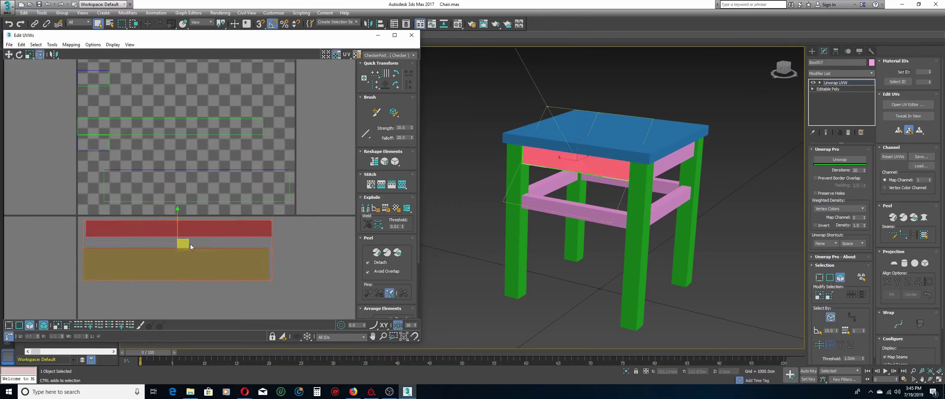
left_click(185, 258, "ctrl")
left_click(371, 184)
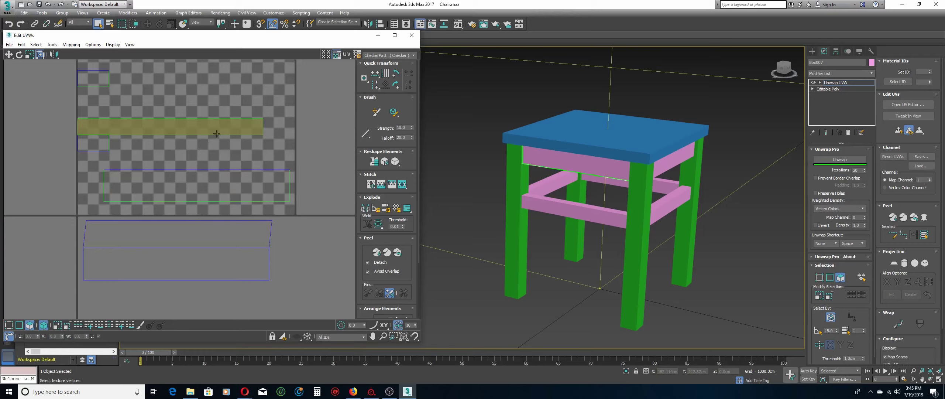
Orbit the rail from below to match its faces to the UV strips.
left_click(577, 158)
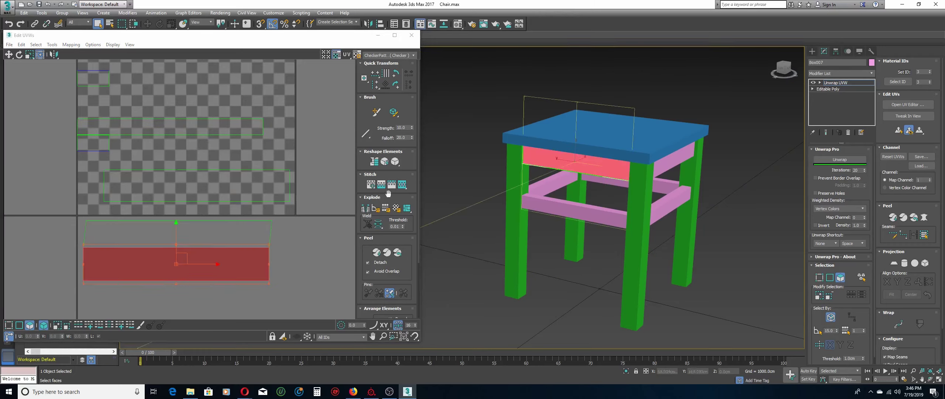
left_click(267, 188)
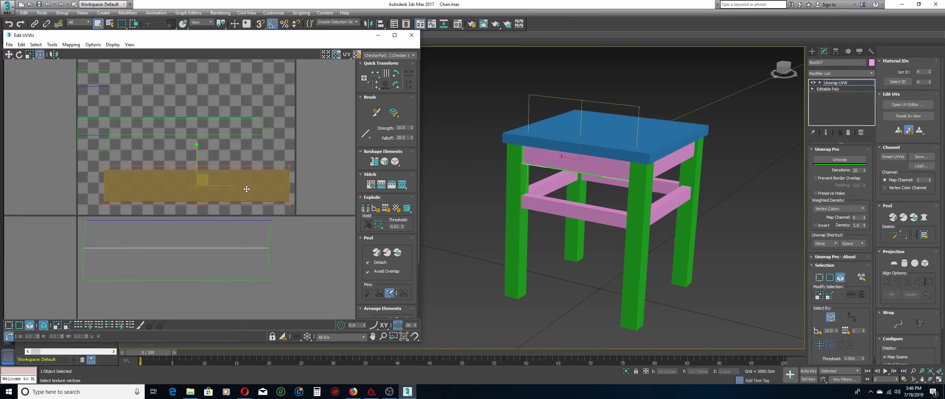
left_click(930, 379)
left_click_drag(470, 199, 545, 243)
left_click(244, 230)
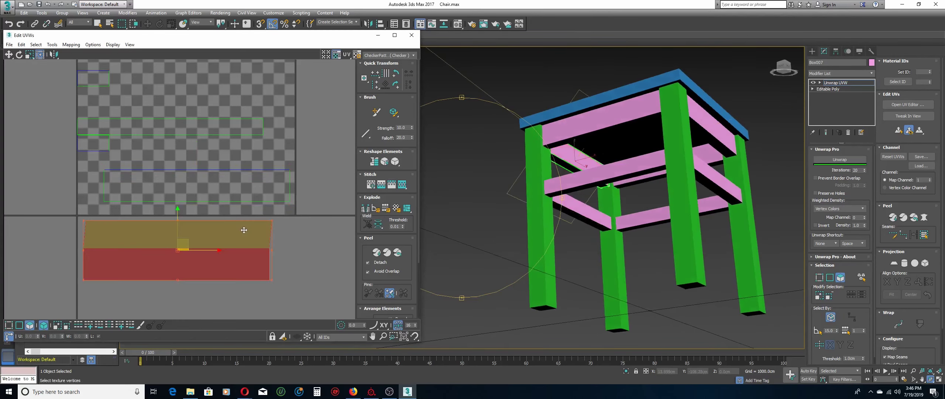
left_click(299, 234)
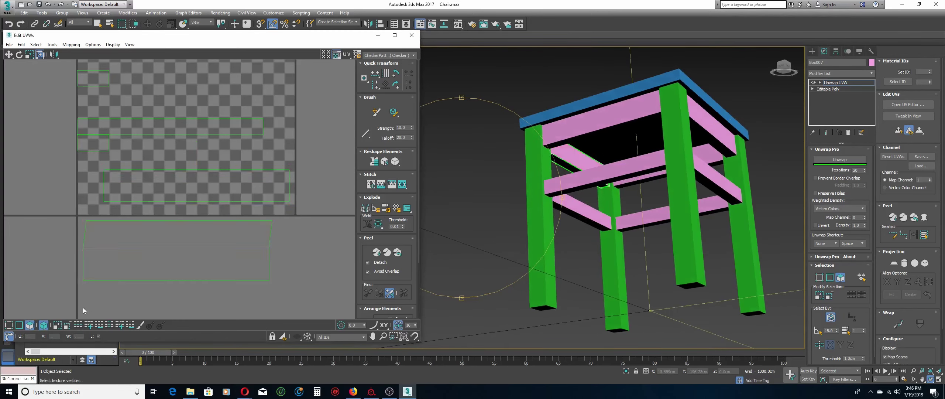
left_click(47, 327)
left_click(165, 229)
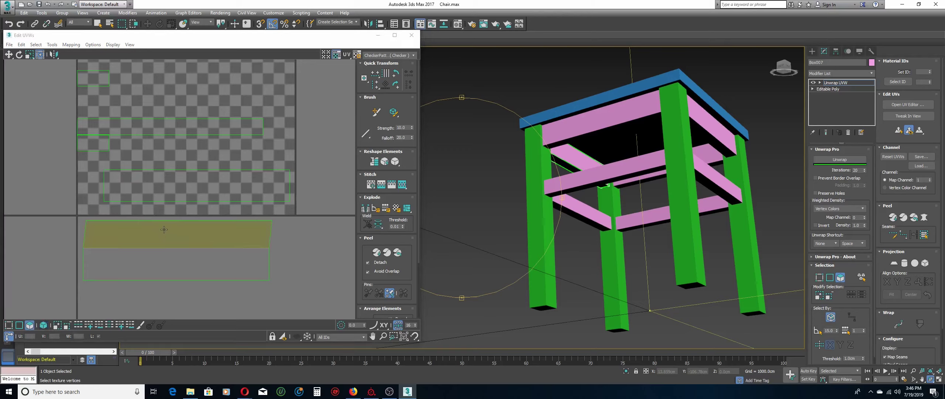
Stitch the upper UV strip onto the lower one.
middle_click_drag(523, 184, 593, 186, "alt")
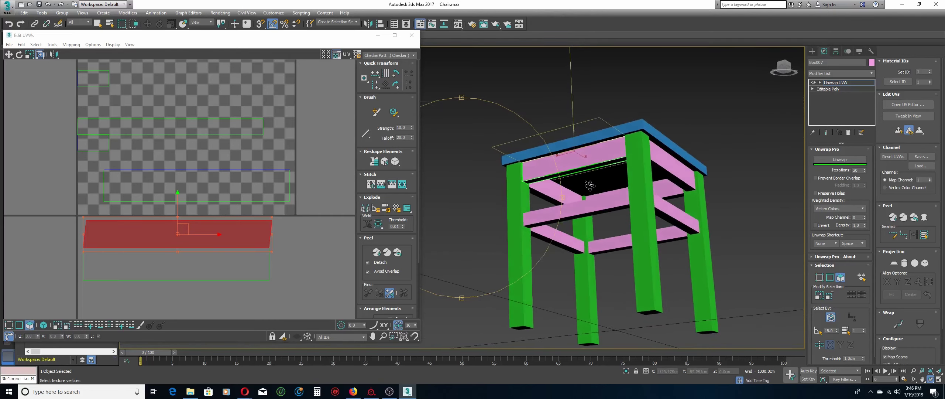
left_click(251, 191)
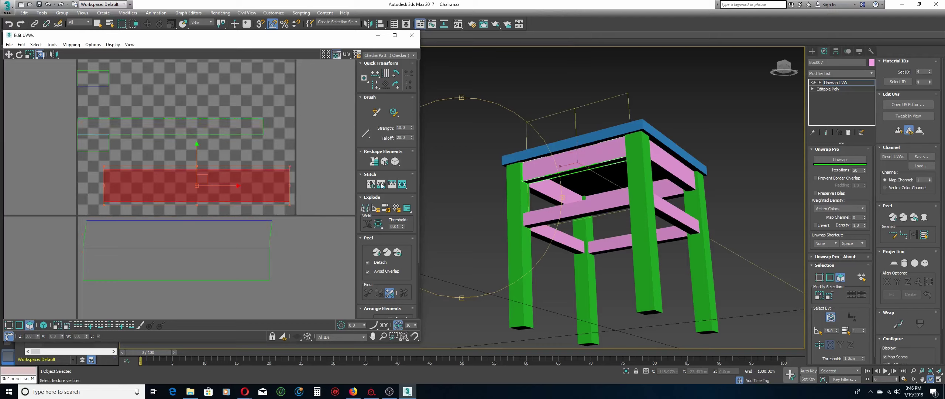
middle_click_drag(495, 181, 437, 177, "alt")
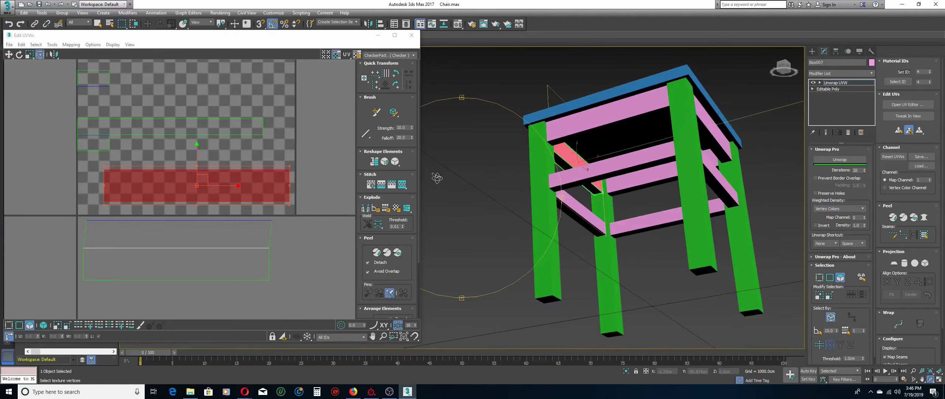
left_click(247, 134)
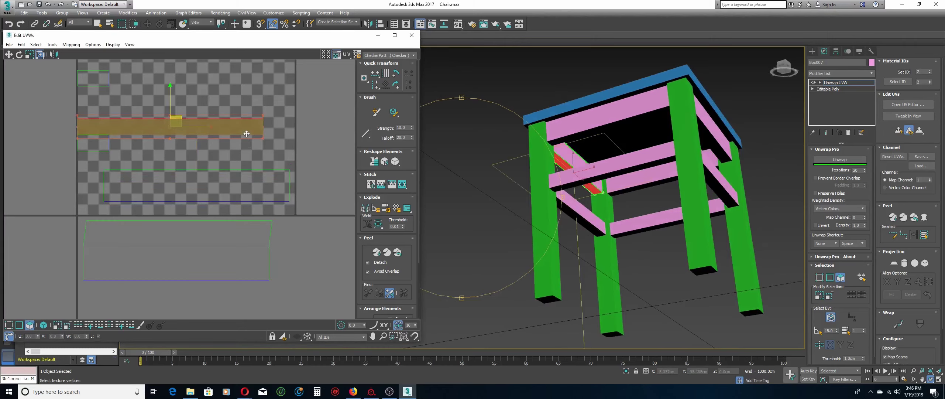
left_click(274, 184, "ctrl")
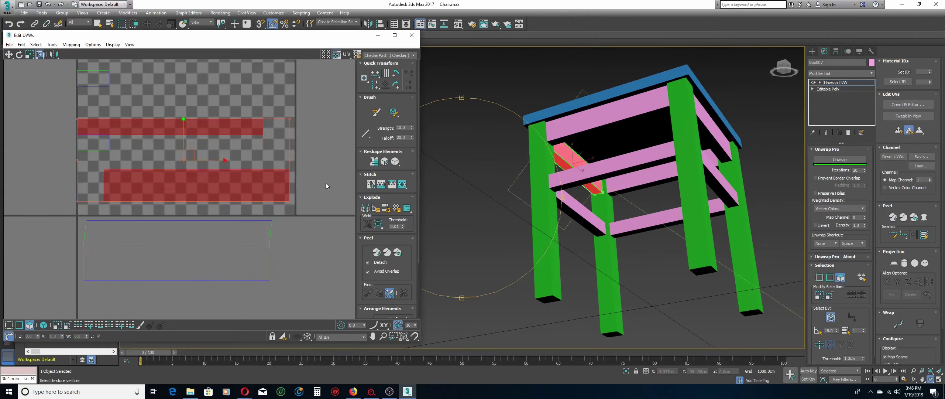
left_click(370, 184)
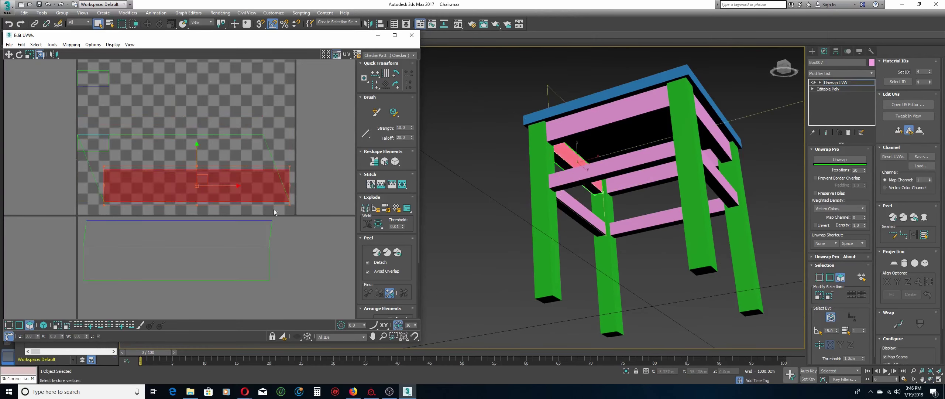
Stitch the parallelogram piece onto the strip and select both UV elements.
left_click(251, 267)
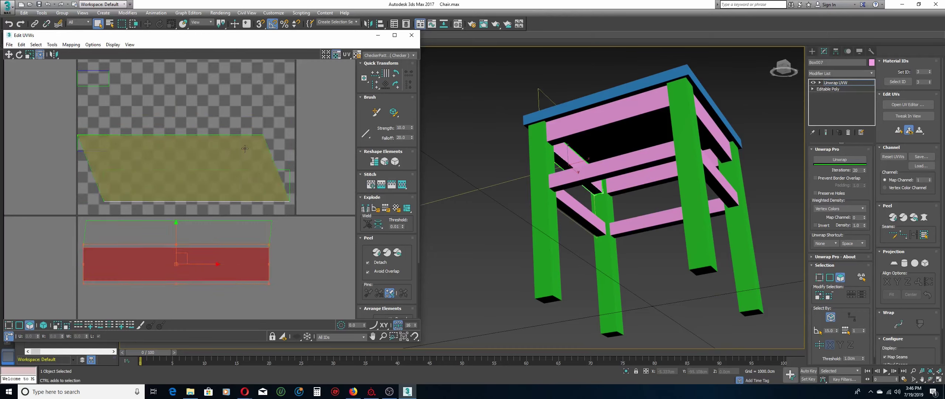
left_click(244, 149, "ctrl")
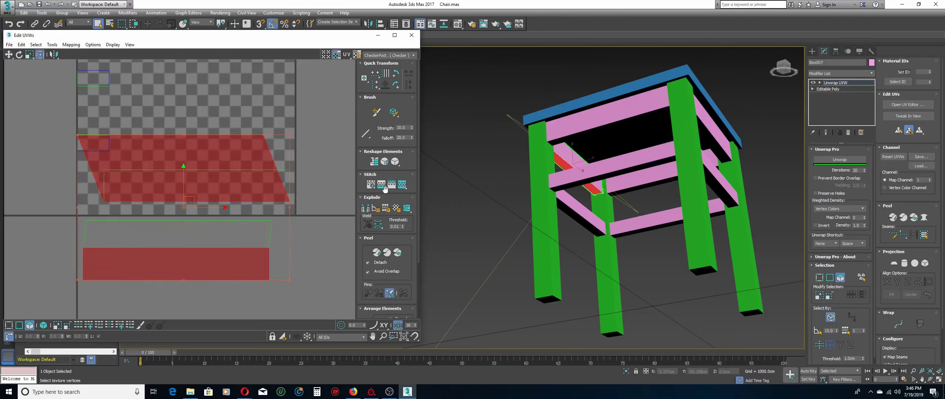
left_click(372, 188)
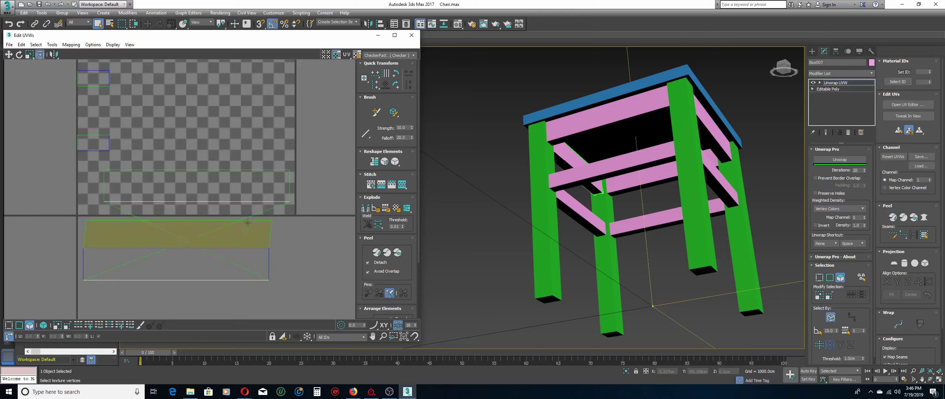
left_click(234, 236)
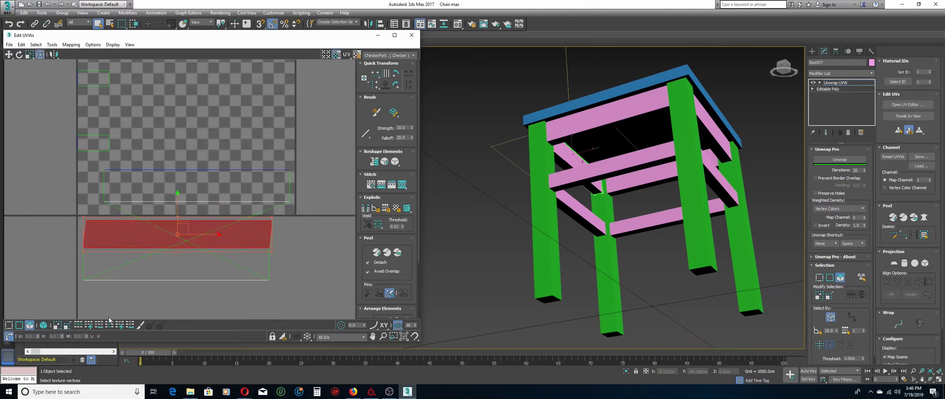
left_click(43, 325)
left_click(177, 236)
Re-unwrap the elements with Prevent Border Overlap and rotate the element level.
left_click(195, 188, "ctrl")
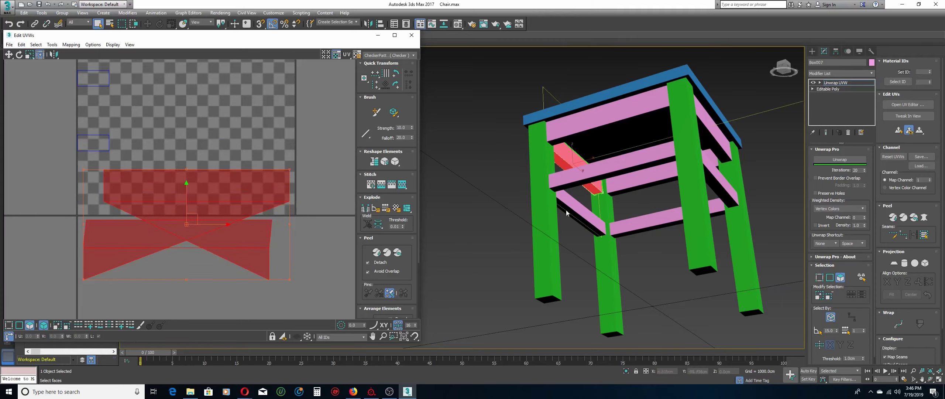
left_click(816, 177)
left_click(830, 159)
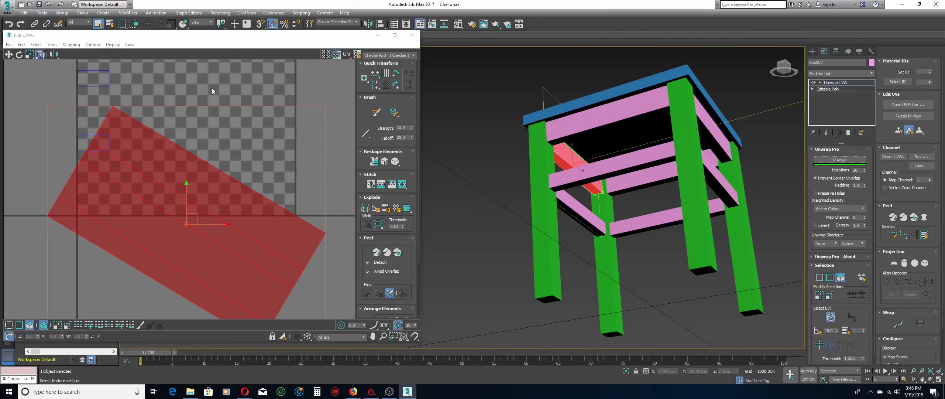
right_click(198, 154)
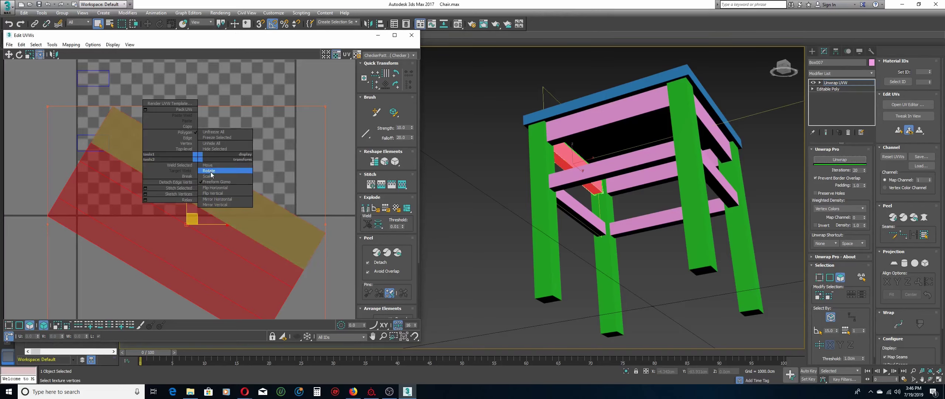
left_click(211, 172)
left_click_drag(290, 238, 305, 191)
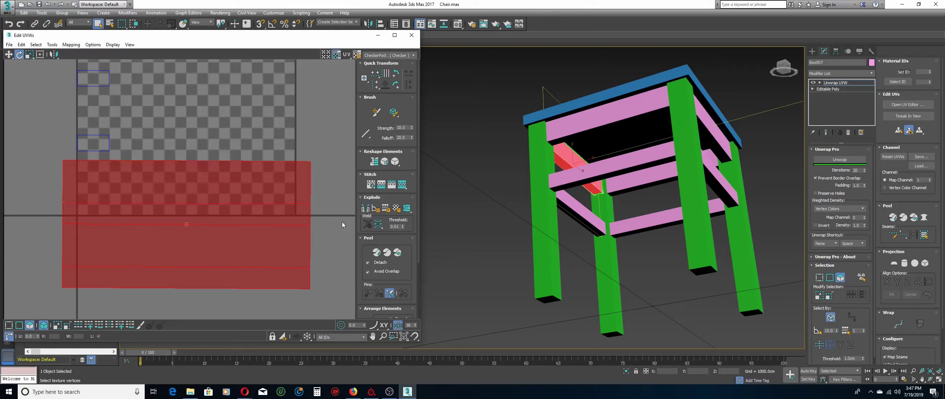
Select all UV pieces and pack them to fill the checker square.
key("ctrl+a")
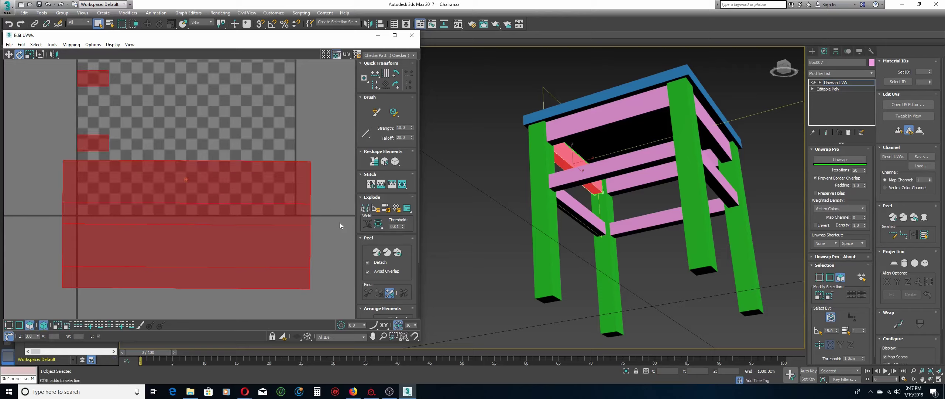
scroll(372, 235, "down", 3)
scroll(371, 239, "down", 1)
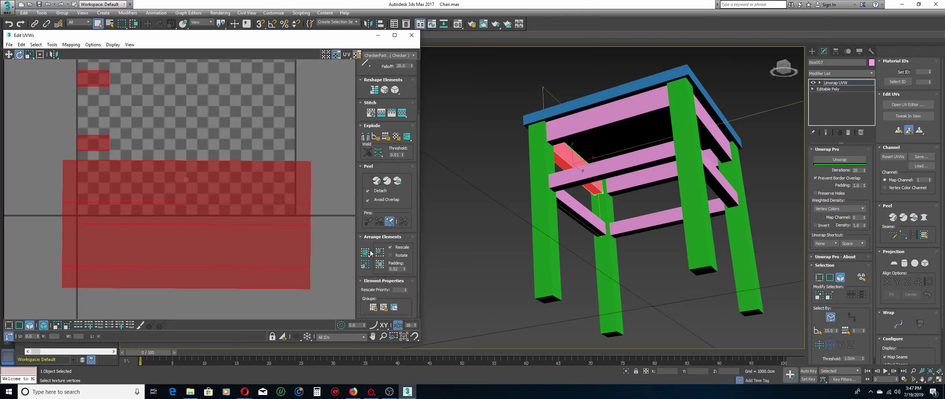
left_click(365, 252)
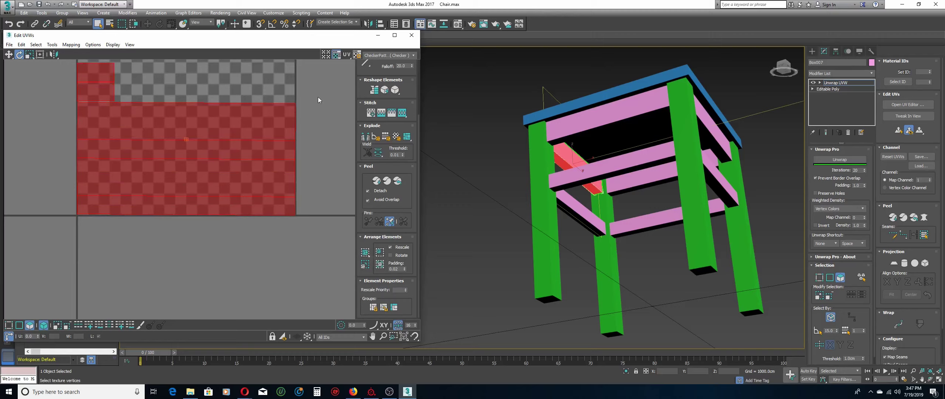
left_click(827, 159)
Close Edit UVWs and collapse rail Box007 into an Editable Poly.
left_click(412, 35)
right_click(546, 146)
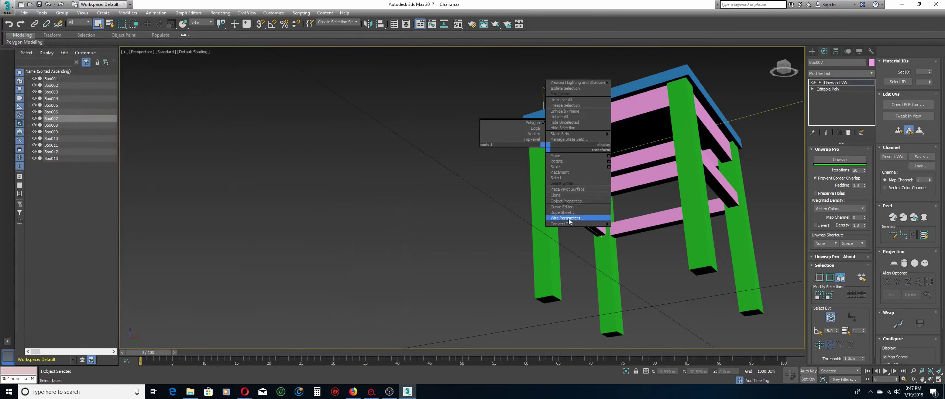
mouse_move(591, 223)
left_click(628, 229)
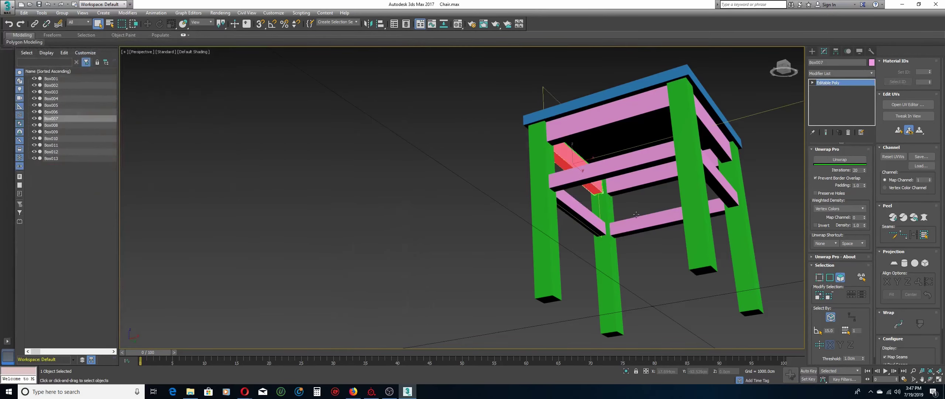
Select rail Box006 and orbit to a side view of the stool.
left_click(703, 119)
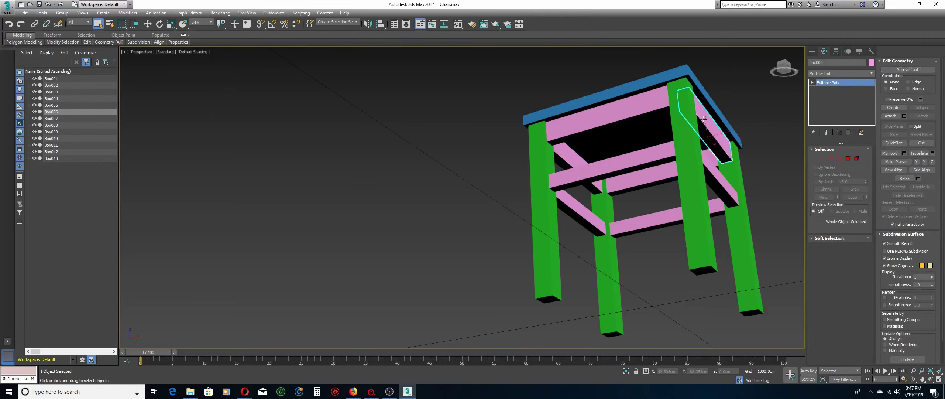
left_click(930, 379)
left_click_drag(511, 179, 455, 183)
scroll(550, 218, "down", 3)
right_click(454, 183)
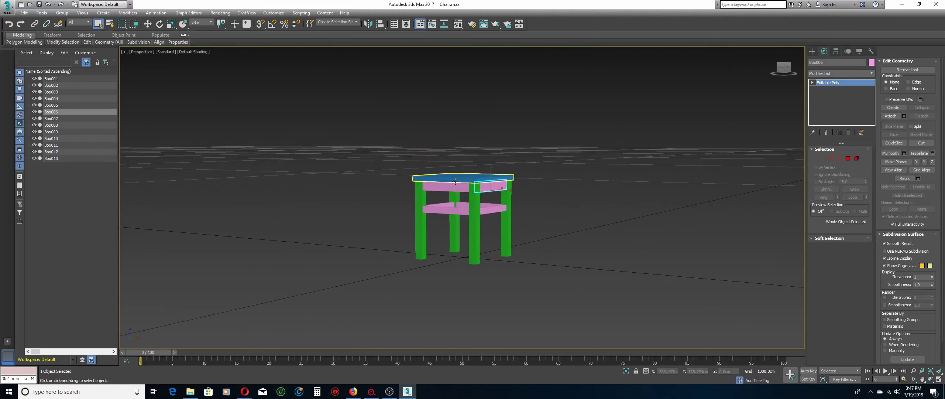
left_click(457, 181)
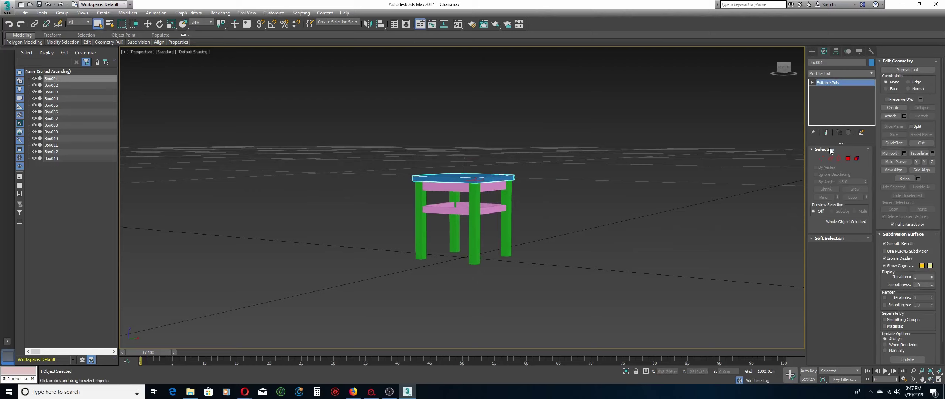
left_click(904, 117)
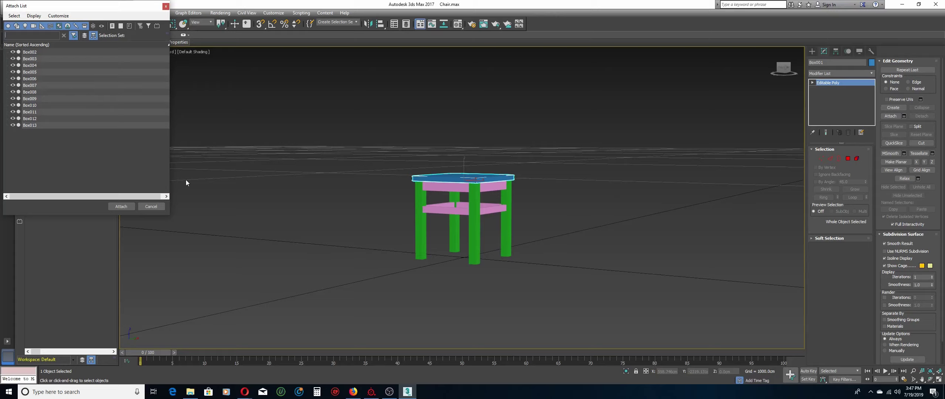
key("ctrl+a")
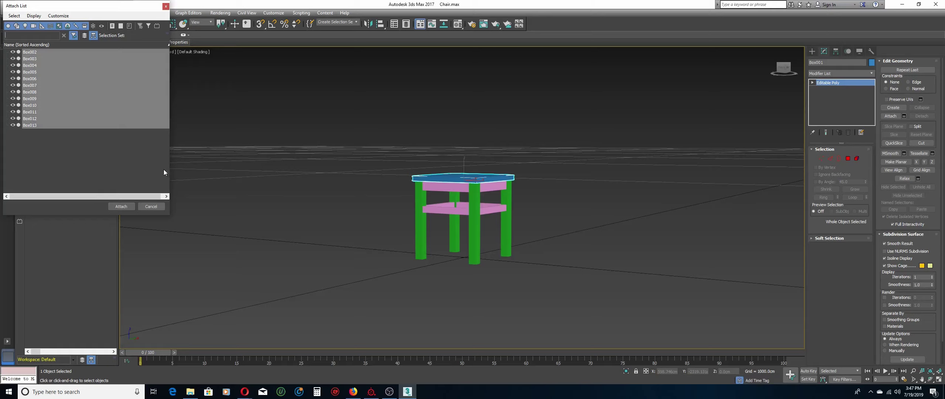
left_click(158, 206)
left_click(158, 206)
left_click(525, 208)
scroll(515, 199, "up", 5)
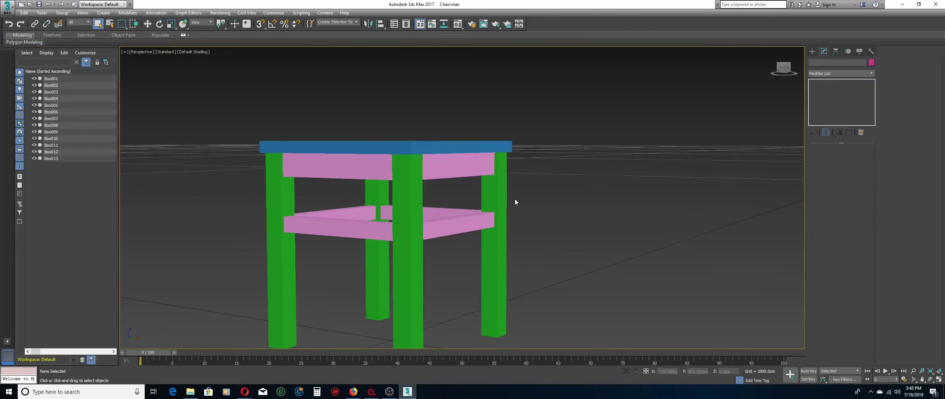
Select leg Box002, add an Unwrap UVW modifier, and open its Edit UVWs editor.
left_click(445, 162)
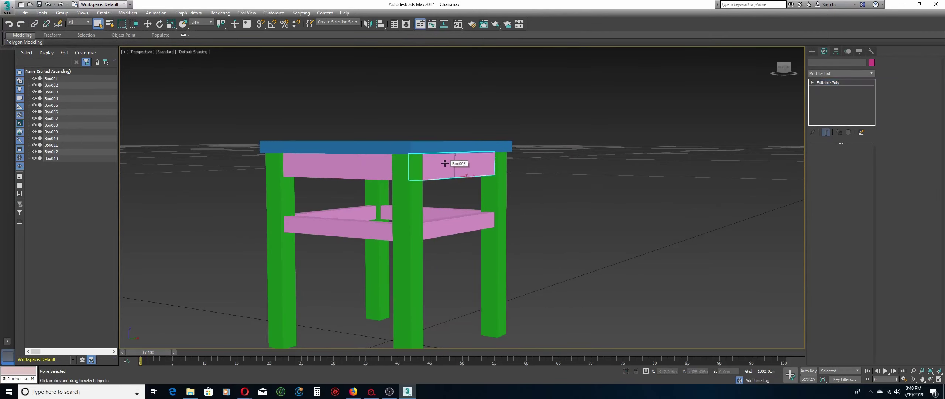
left_click(51, 79)
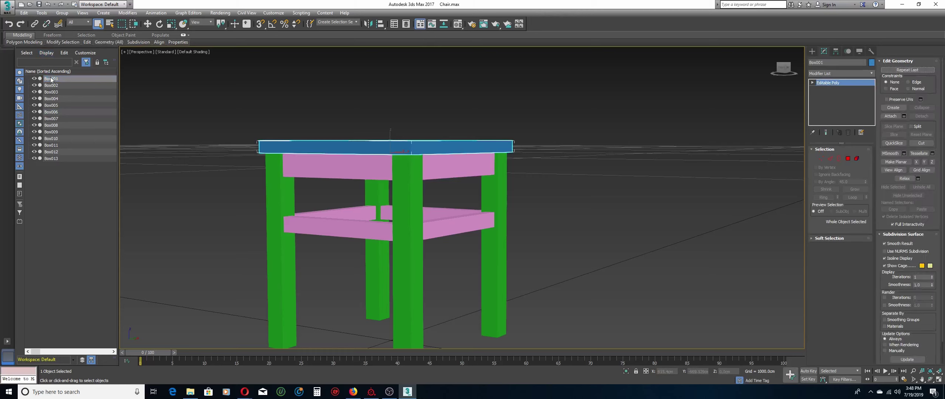
left_click(52, 85)
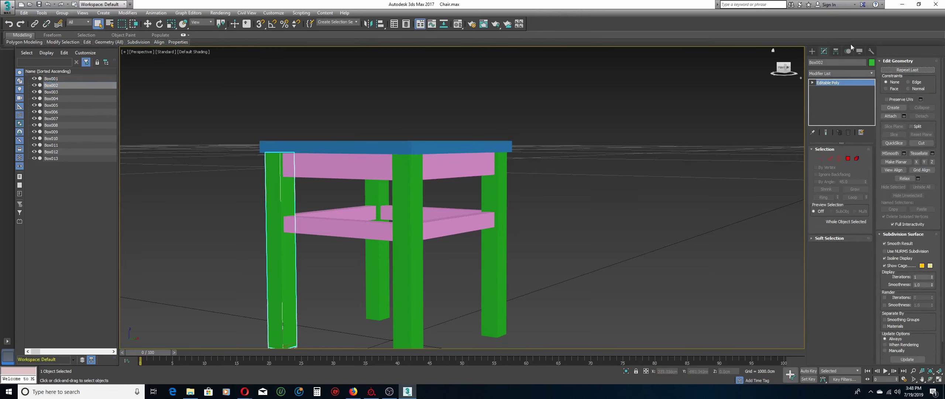
left_click(835, 74)
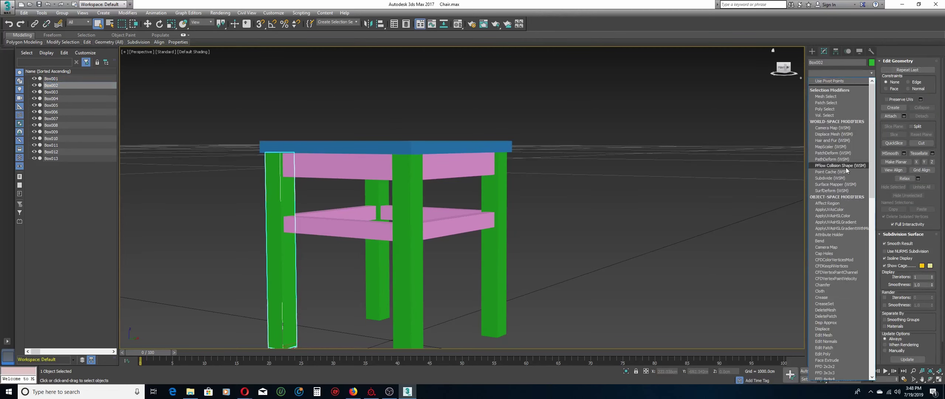
key("u")
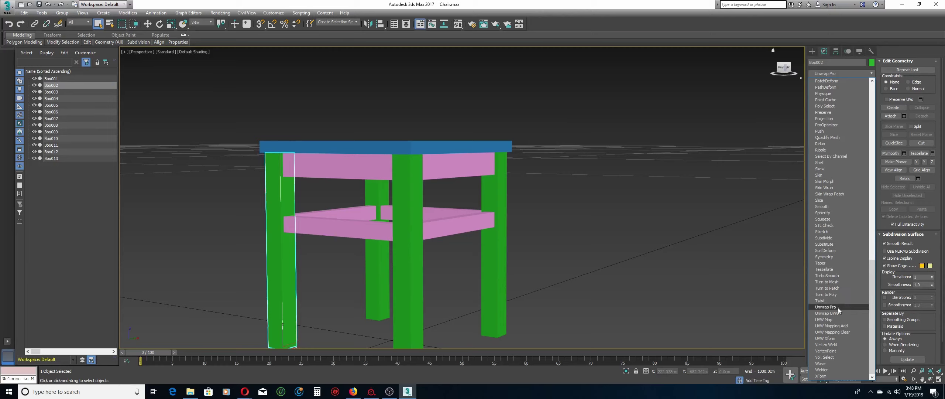
left_click(838, 308)
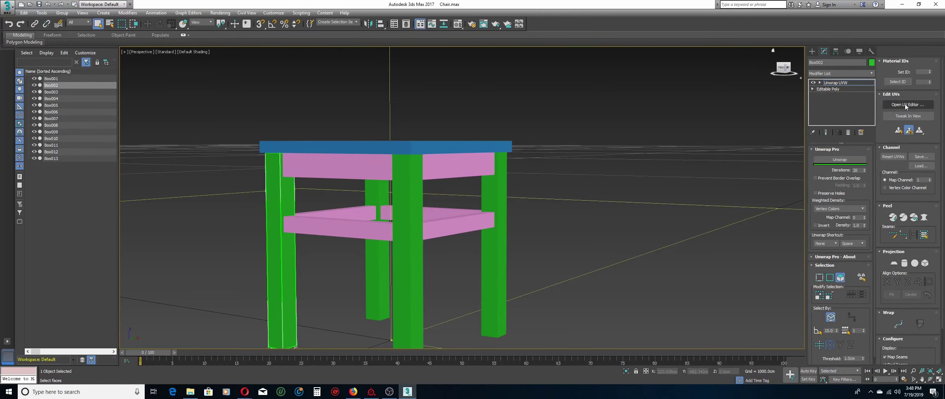
left_click(905, 105)
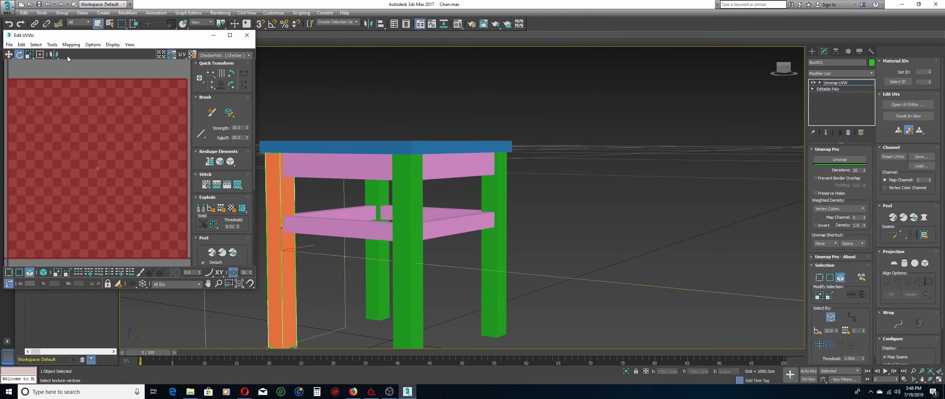
Apply Box No Top normal mapping to the leg's UVs.
left_click(67, 44)
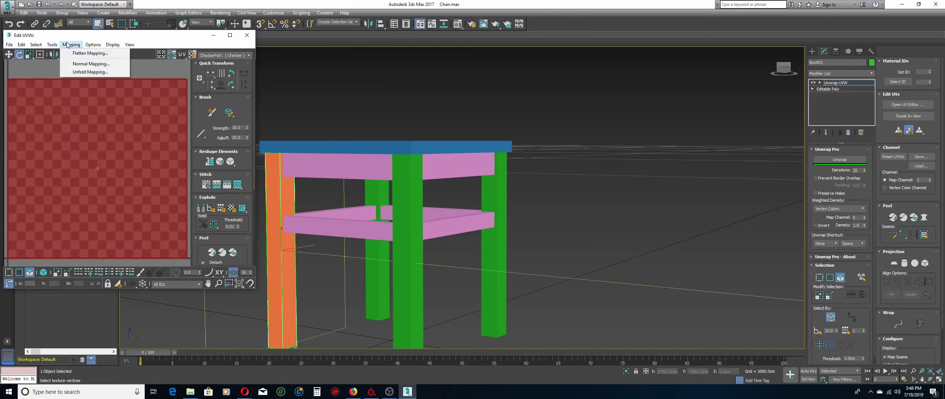
left_click(89, 63)
left_click(56, 21)
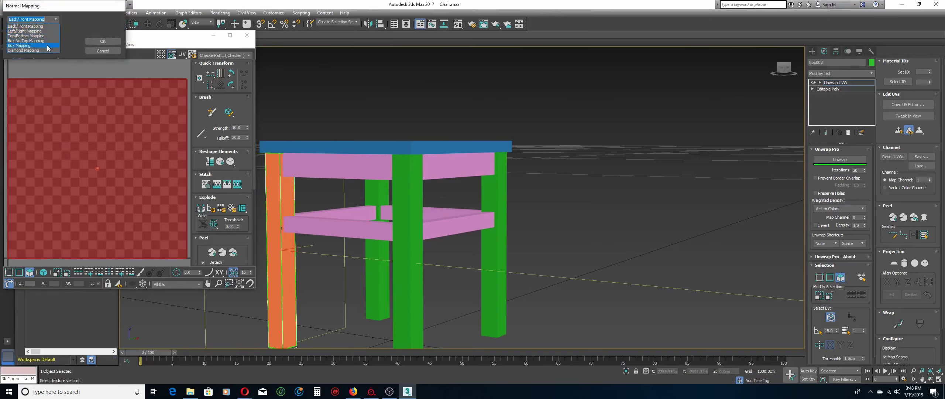
left_click(47, 40)
left_click(101, 41)
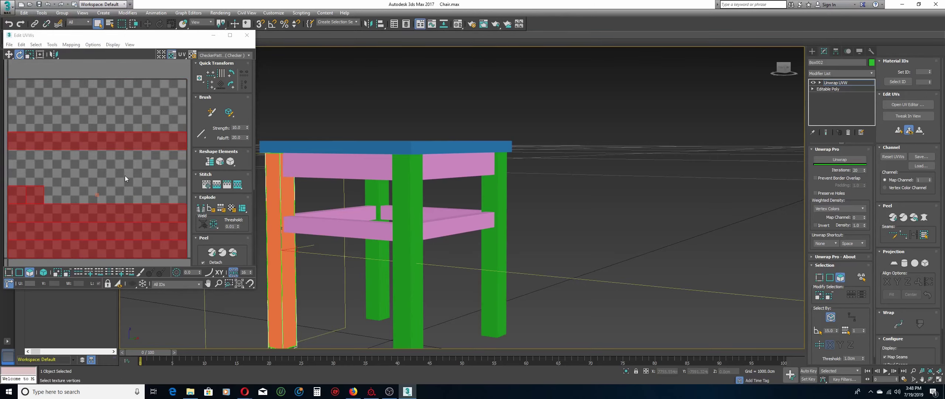
Widen the UV editor and stitch the bottom UV strips together in two passes.
middle_click_drag(358, 192, 582, 152)
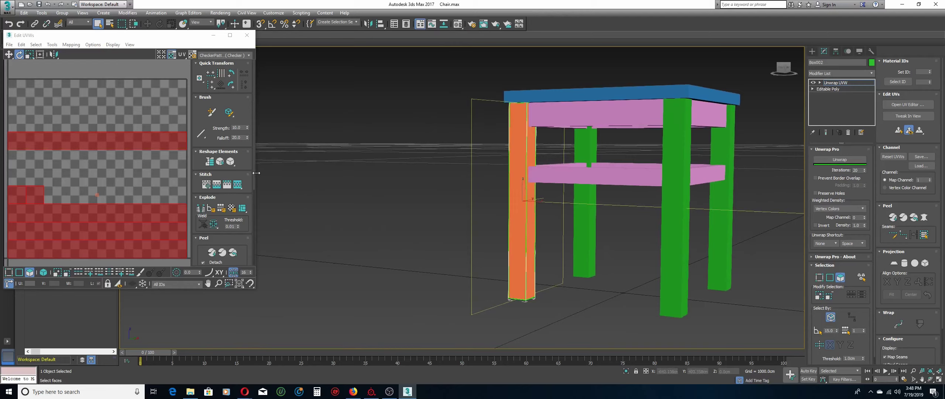
left_click_drag(256, 173, 393, 168)
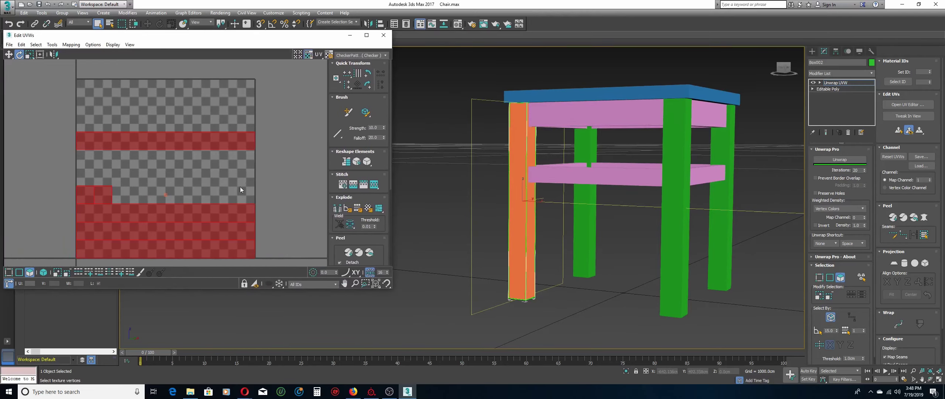
left_click(227, 190)
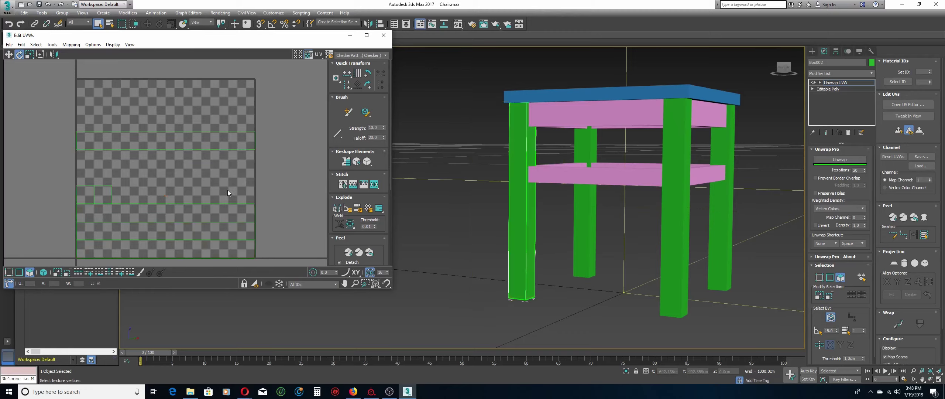
left_click(155, 242)
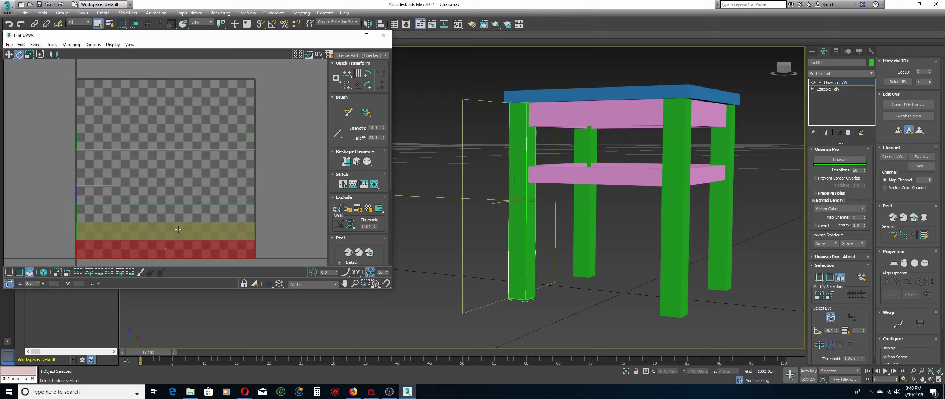
left_click(179, 216, "ctrl")
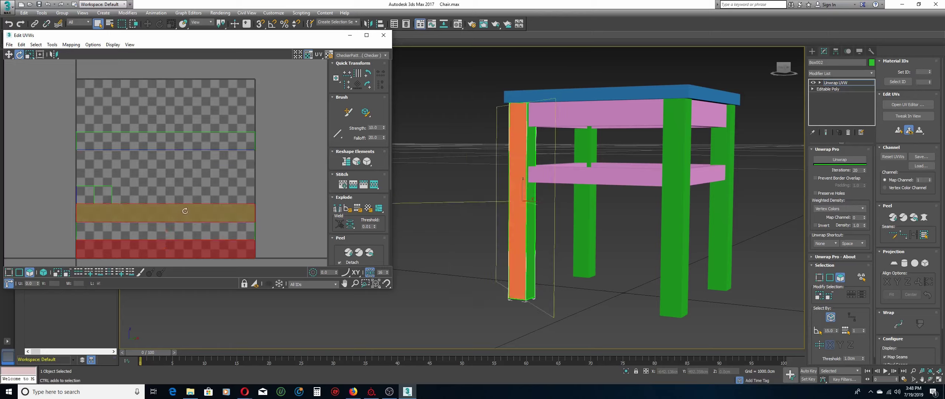
left_click(343, 184)
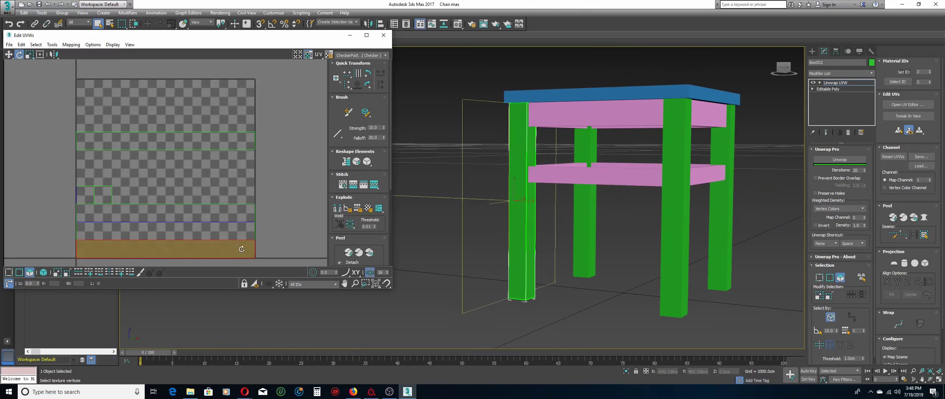
left_click(241, 248)
left_click(233, 231, "ctrl")
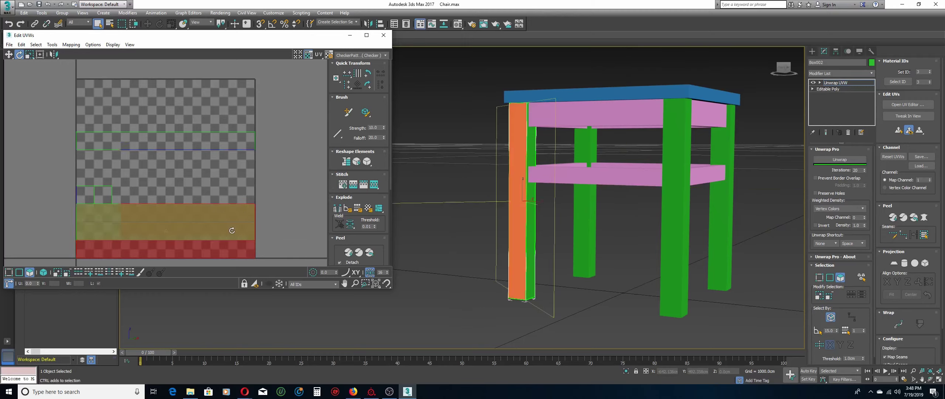
left_click(342, 185)
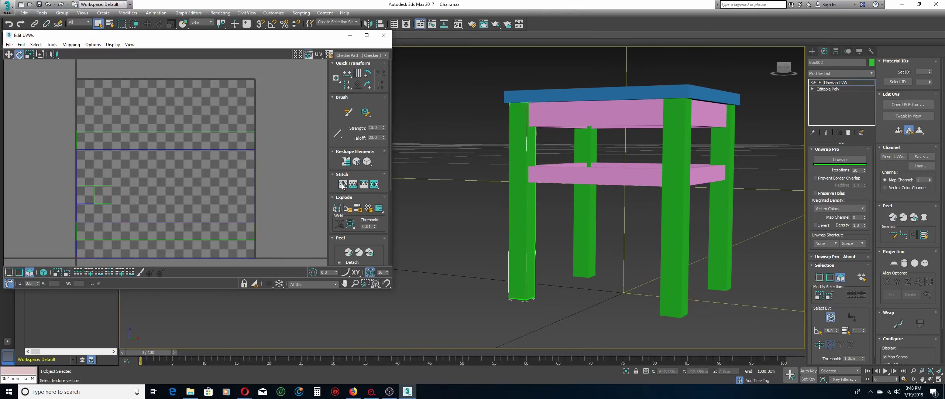
Select the leg's front and side faces and stitch those two UV rows together.
left_click(517, 214)
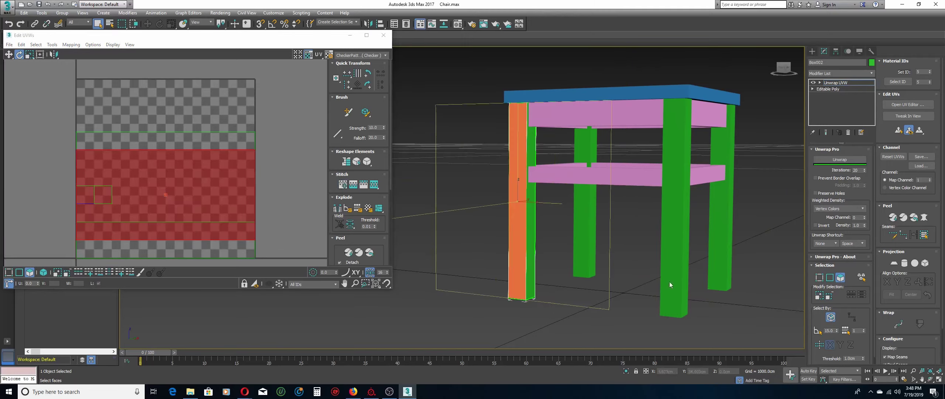
left_click(930, 379)
left_click_drag(569, 223, 648, 213)
right_click(507, 232)
left_click(507, 228)
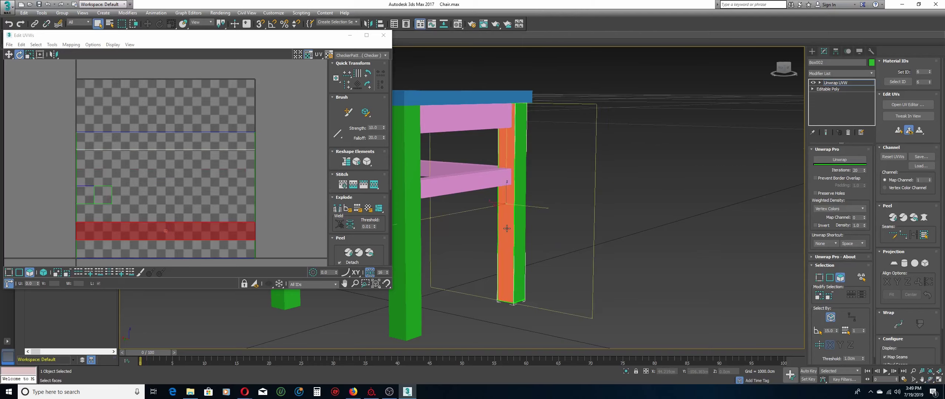
left_click(519, 229, "ctrl")
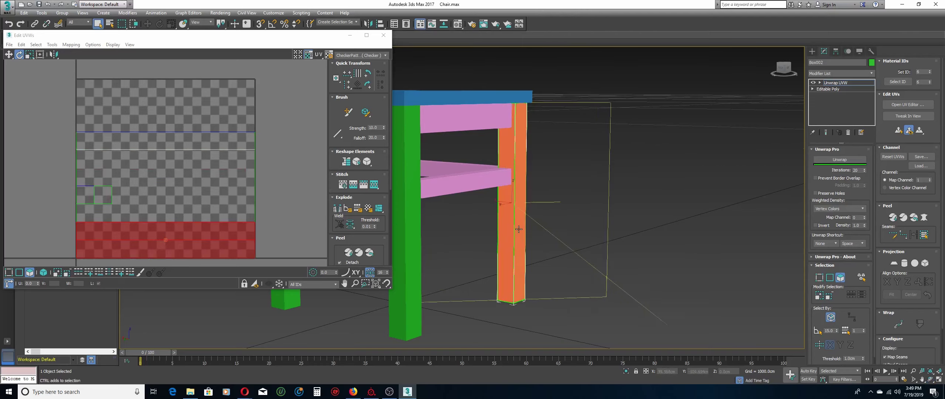
left_click(342, 185)
left_click(930, 378)
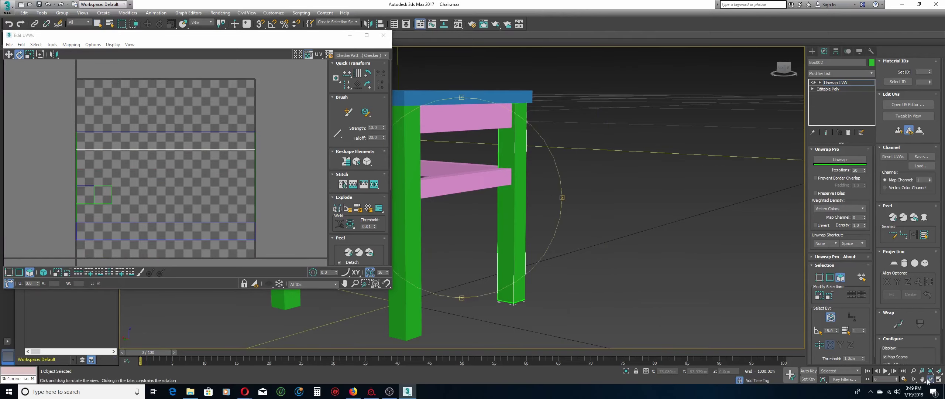
mouse_move(528, 226)
left_mouse_down()
mouse_move(405, 221)
mouse_move(526, 224)
left_mouse_up()
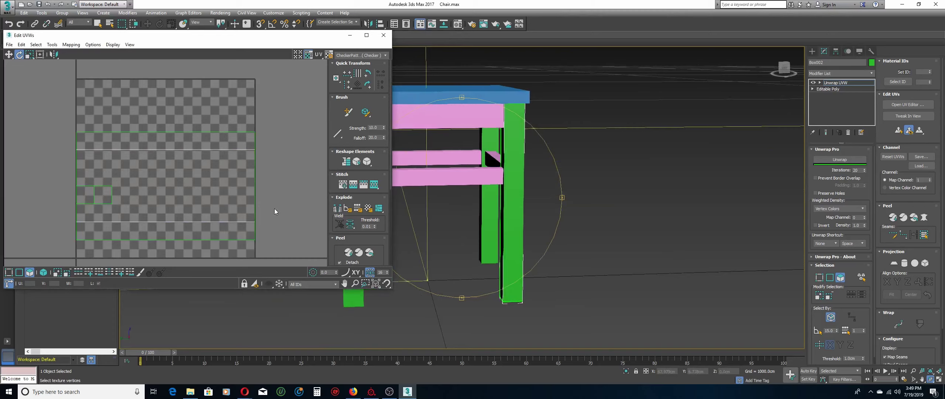
Unwrap all the leg's UV faces and rotate the resulting element to lie horizontal.
key("ctrl+a")
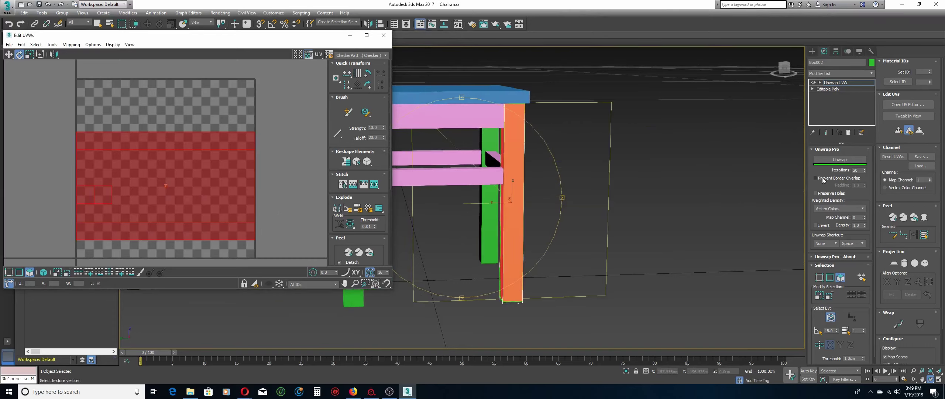
left_click(834, 161)
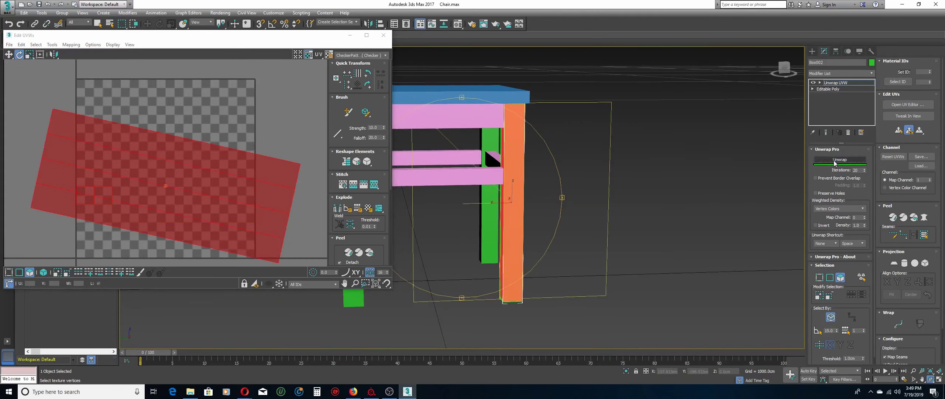
left_click(281, 152)
left_click(277, 181)
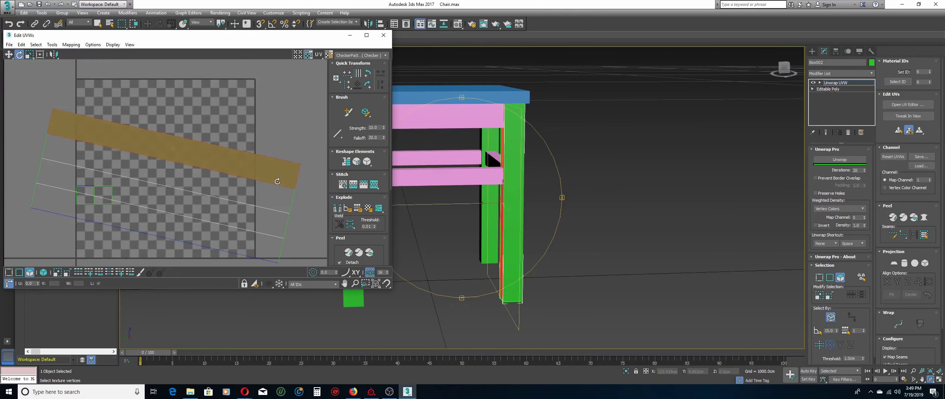
left_click_drag(290, 170, 286, 148)
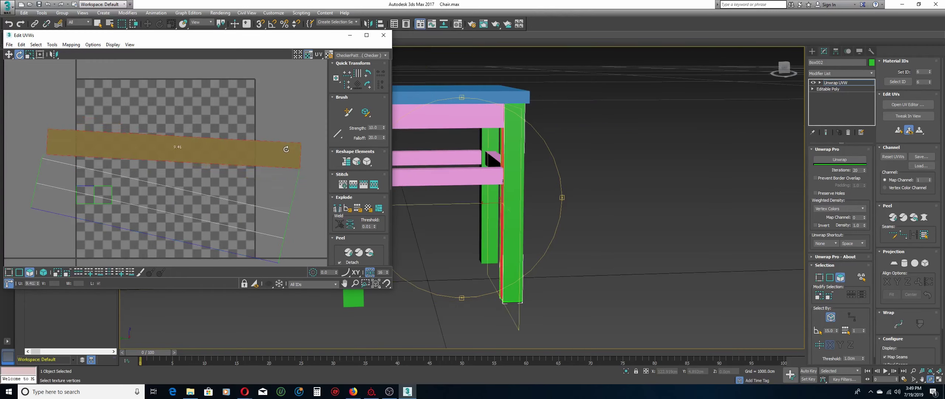
key("ctrl+z")
left_click(46, 272)
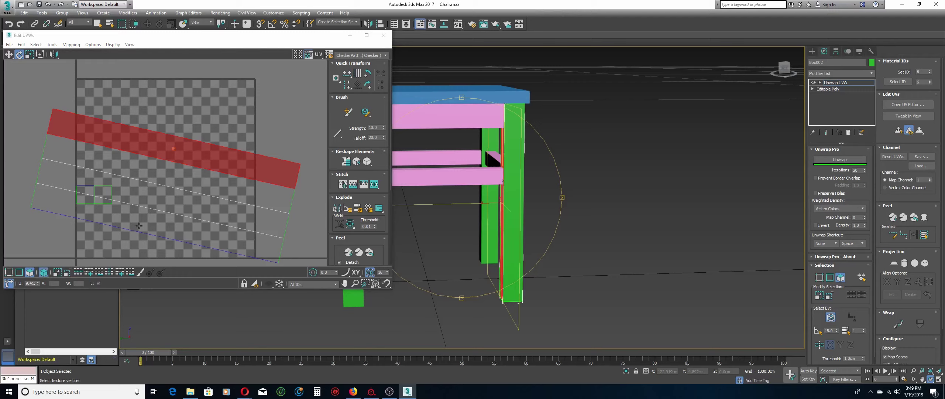
left_click(242, 181)
left_click_drag(283, 173, 285, 146)
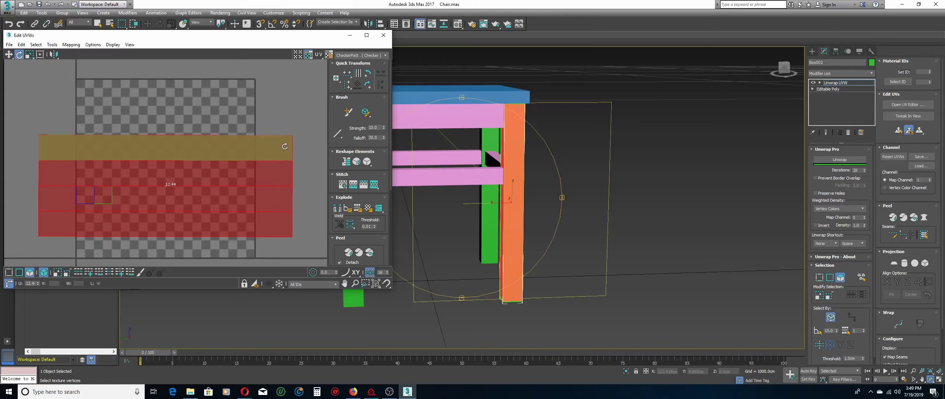
Rescale and pack the UV strips into the checker square, then close Edit UVWs.
left_click(288, 172)
left_click(290, 197)
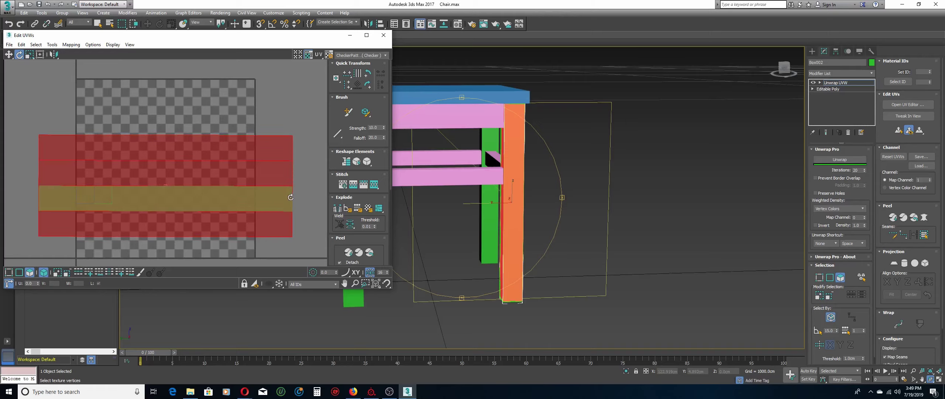
left_click(320, 227)
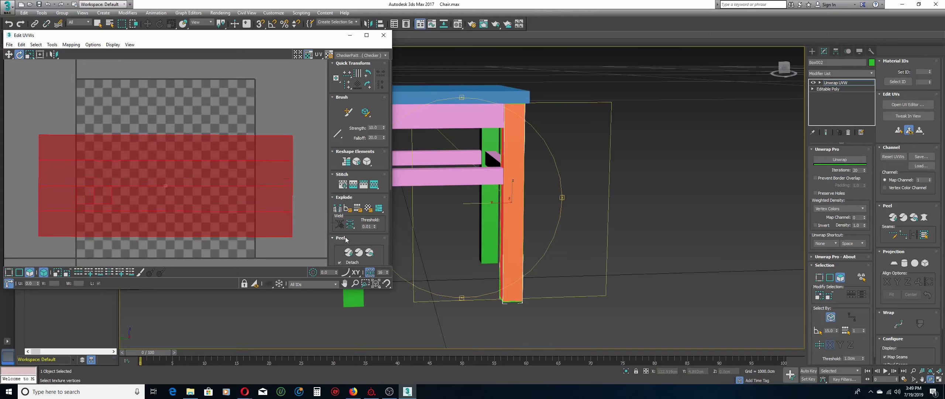
scroll(345, 238, "down", 3)
scroll(345, 236, "down", 2)
left_click(337, 257)
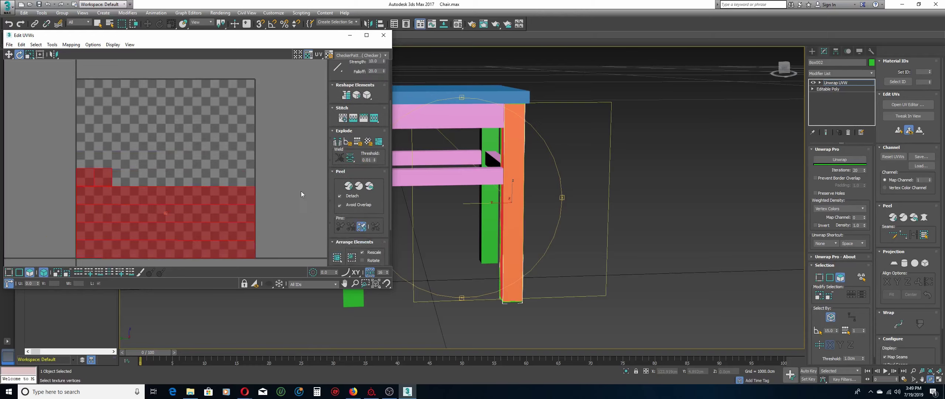
left_click(383, 35)
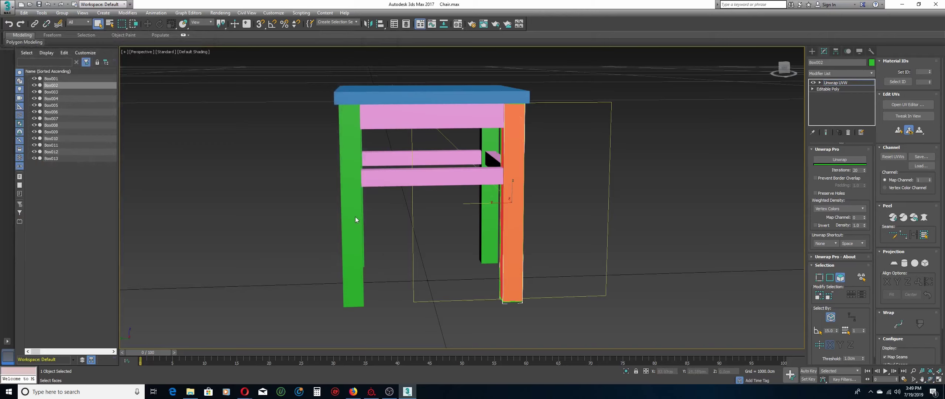
Select leg Box003, add an Unwrap UVW modifier, and open Edit UVWs.
left_click(56, 93)
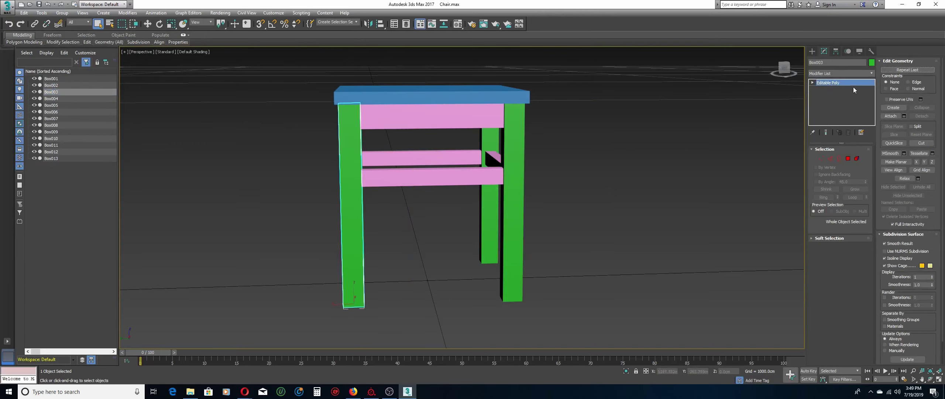
left_click(844, 73)
key("u")
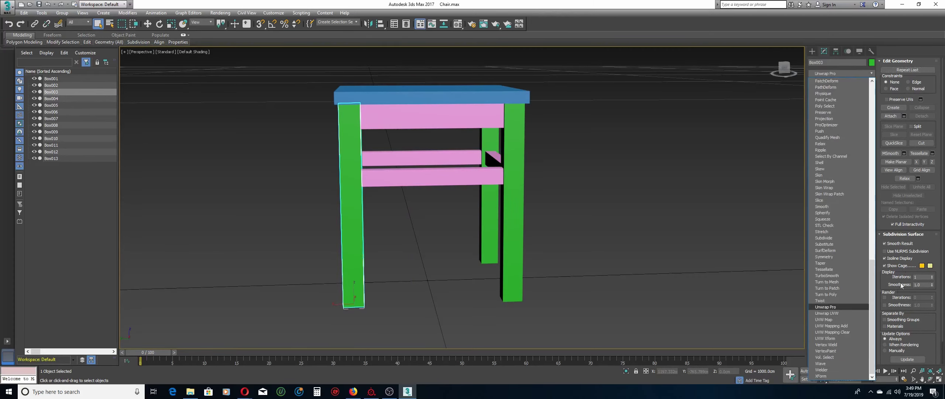
key("Escape")
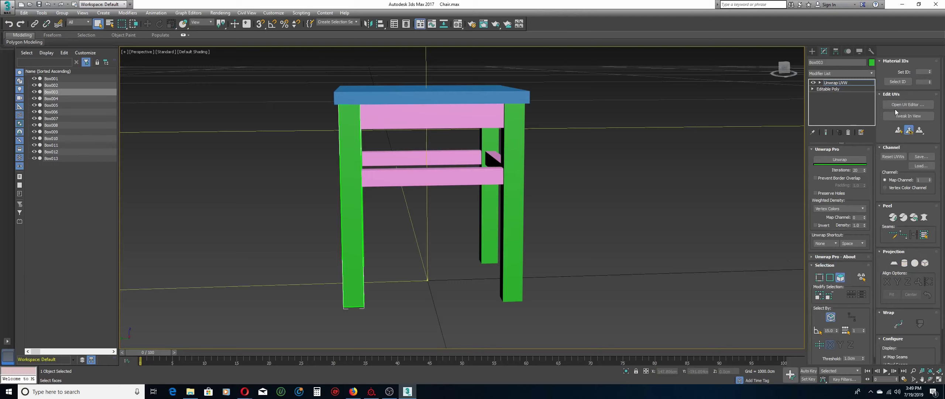
left_click(895, 107)
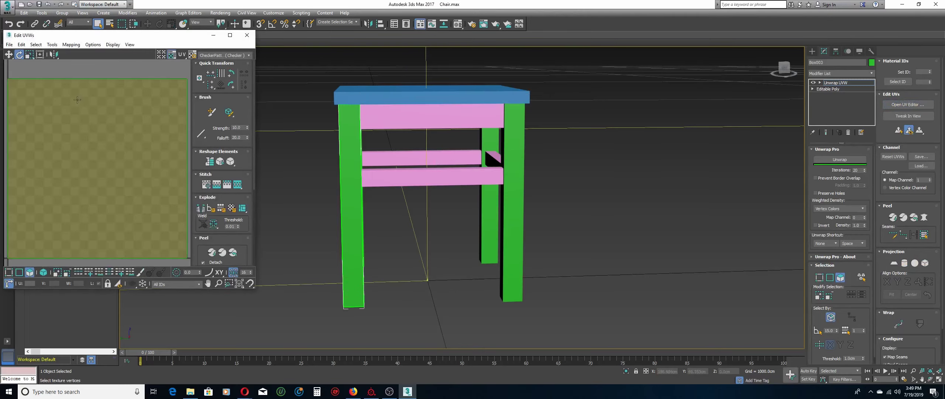
Select all the leg's UV faces and apply Box Mapping through Normal Mapping.
left_click(57, 80)
left_click(70, 45)
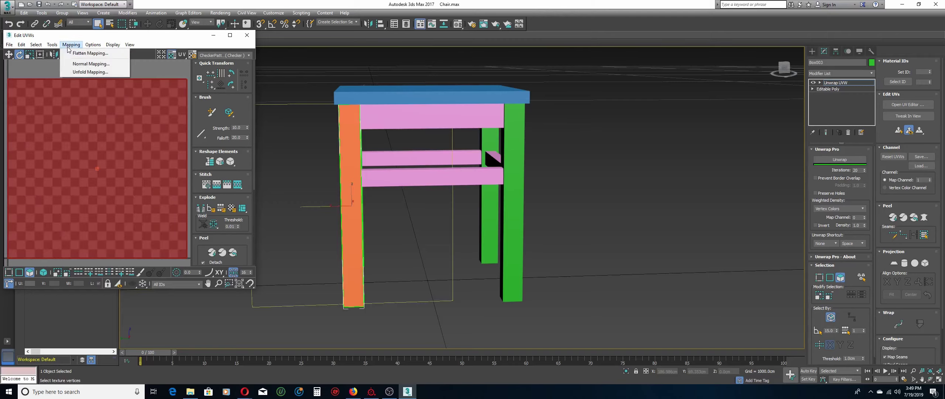
left_click(74, 60)
left_click(56, 20)
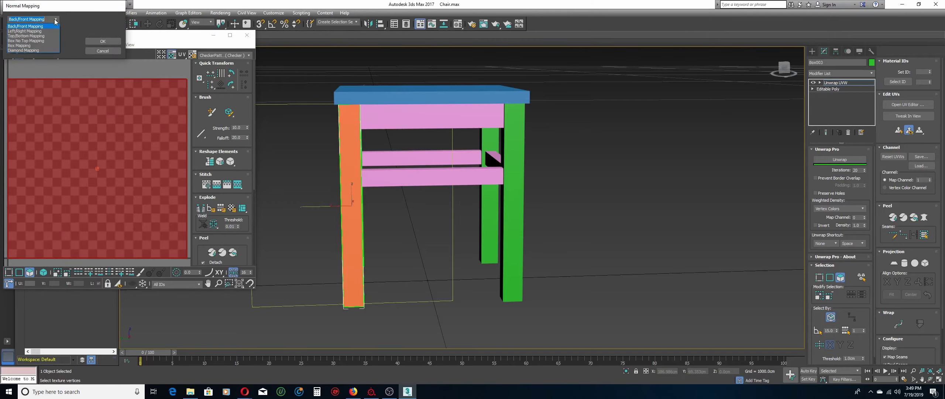
left_click(43, 46)
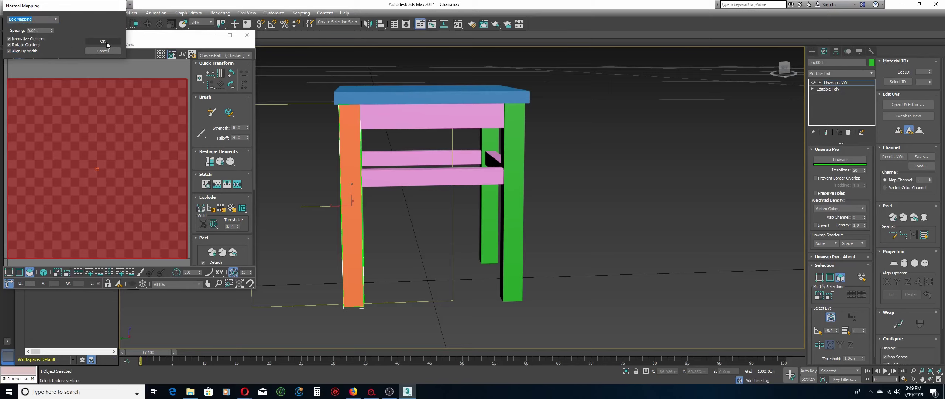
left_click(103, 41)
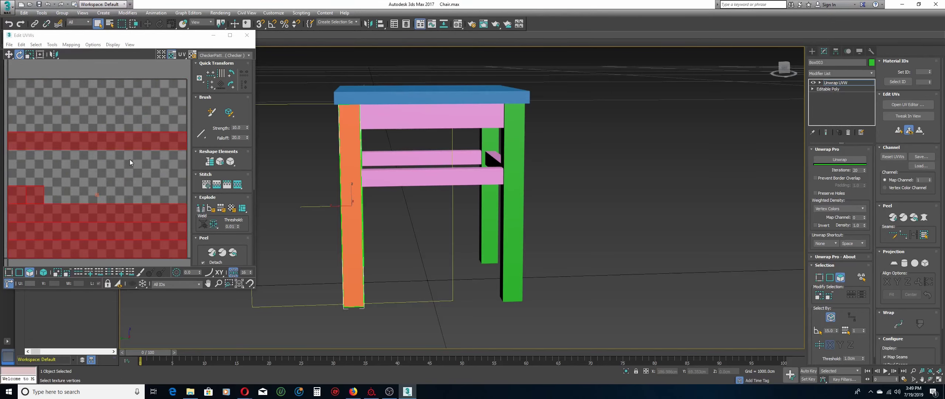
Try selecting the leg's front and side faces from several orbited views.
middle_click_drag(427, 200, 565, 211)
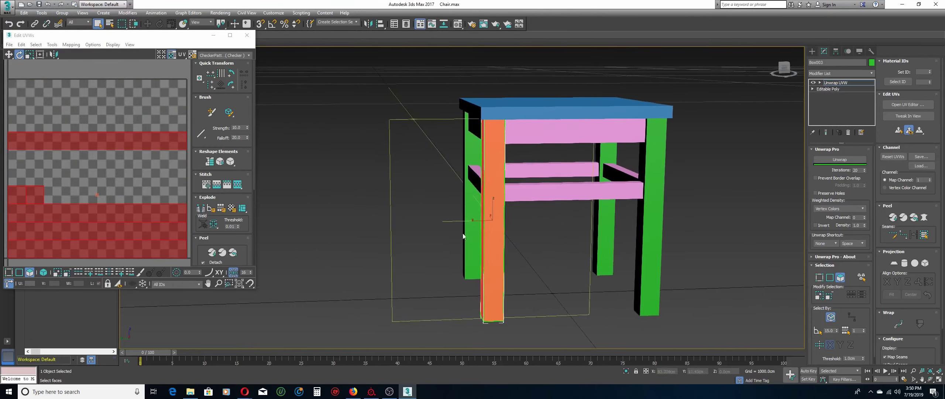
left_click(491, 259)
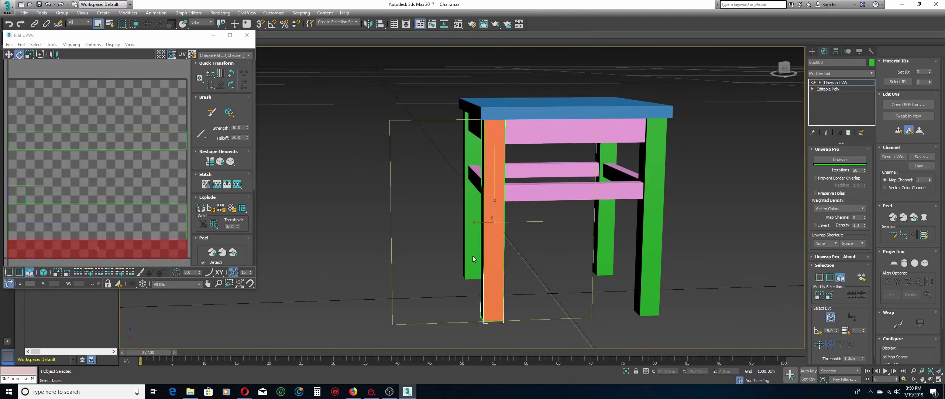
left_click(931, 378)
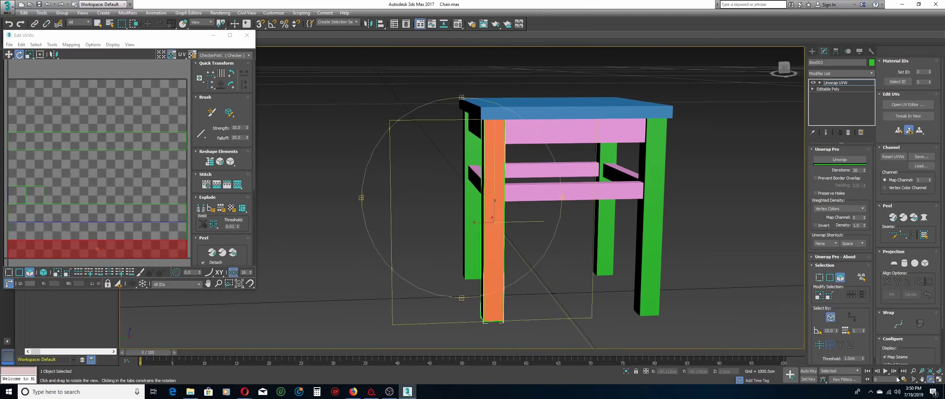
left_click_drag(518, 245, 490, 245)
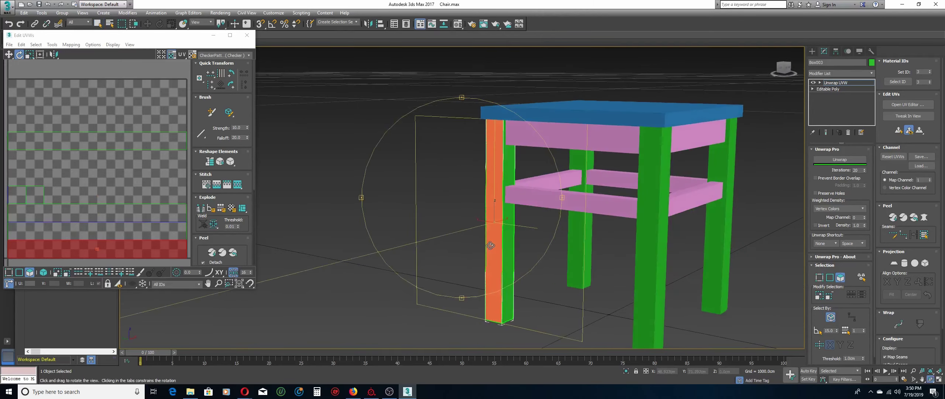
right_click(511, 244)
left_click(509, 246, "ctrl")
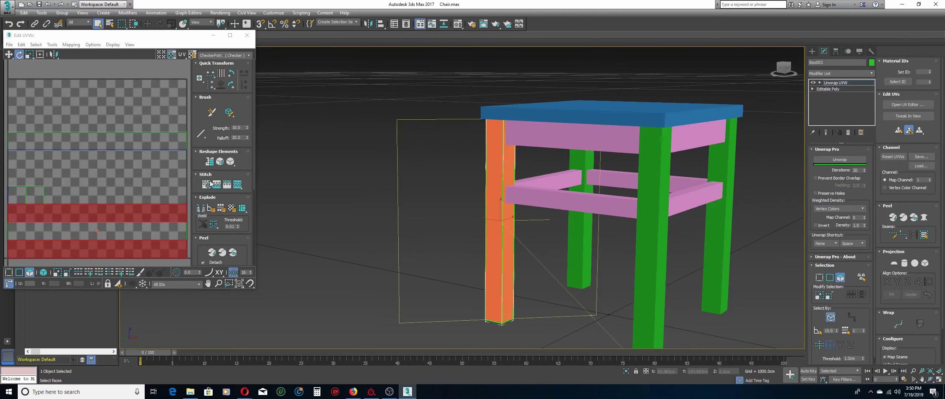
left_click(420, 247)
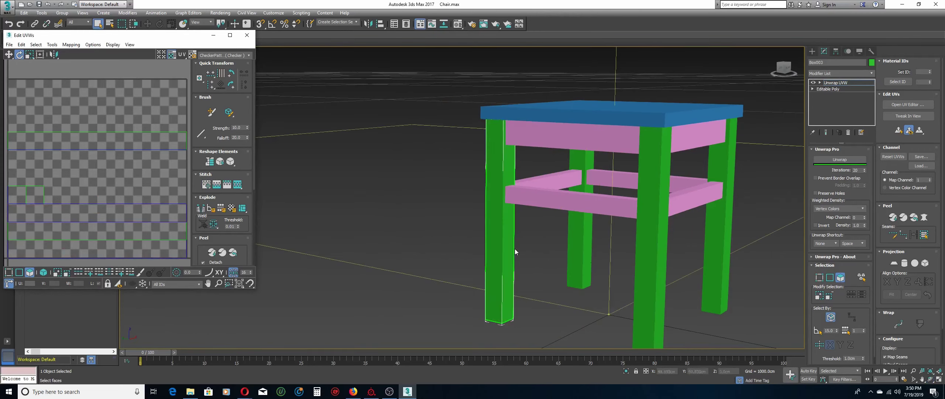
left_click(494, 240)
left_click(929, 379)
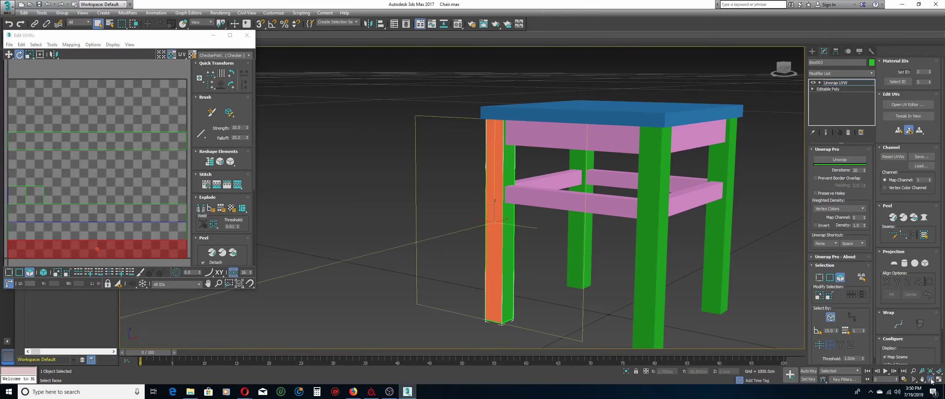
left_click_drag(526, 236, 582, 229)
right_click(477, 224)
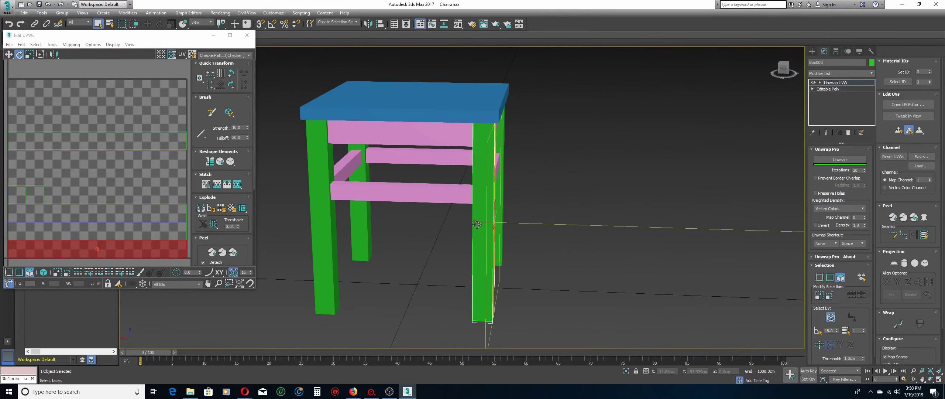
left_click(482, 222)
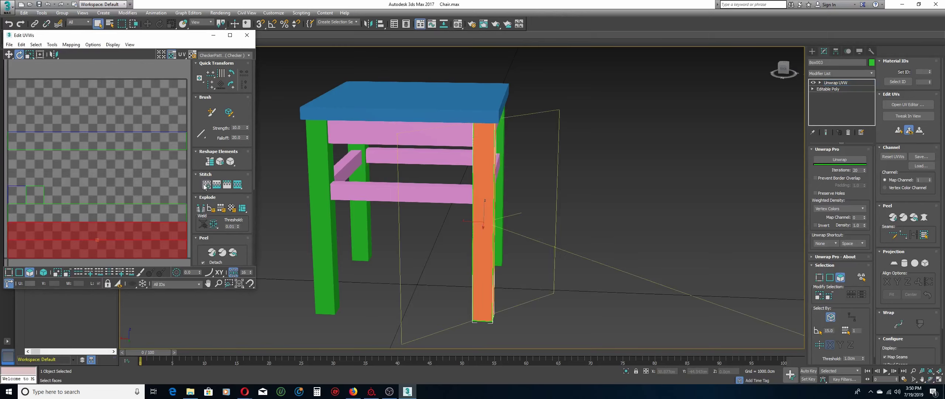
left_click(718, 296)
Select the leg's front and side faces, then unwrap all its UV strips together.
left_click(493, 250)
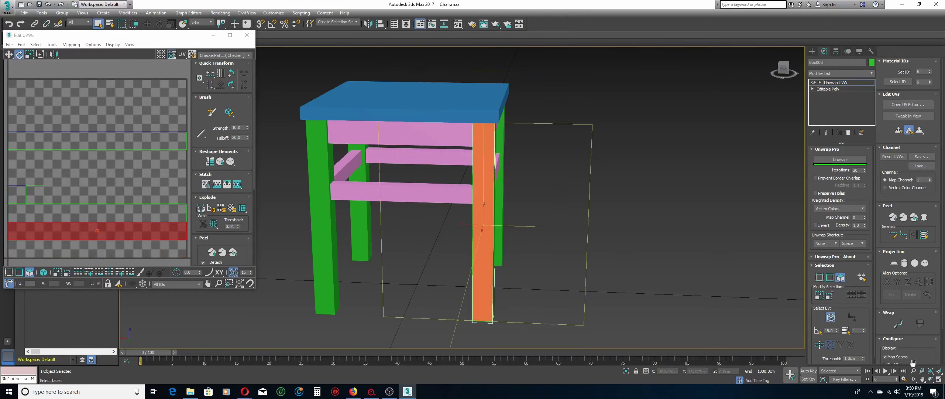
left_click(930, 379)
left_click_drag(476, 242, 519, 240)
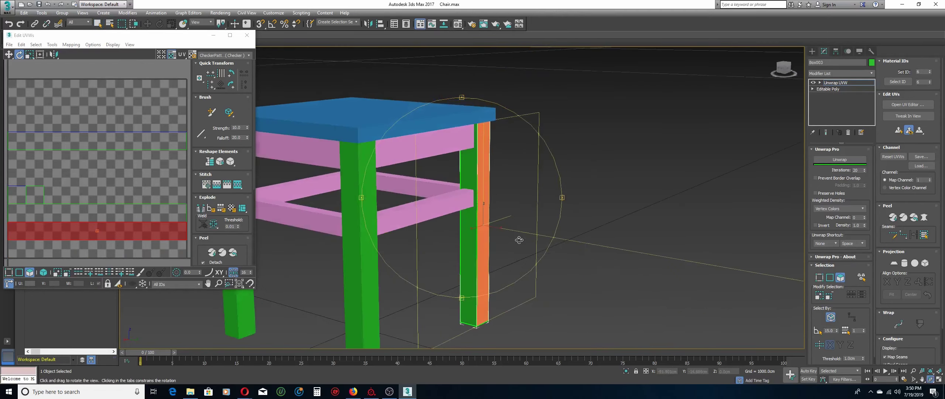
right_click(520, 240)
left_click(468, 240, "ctrl")
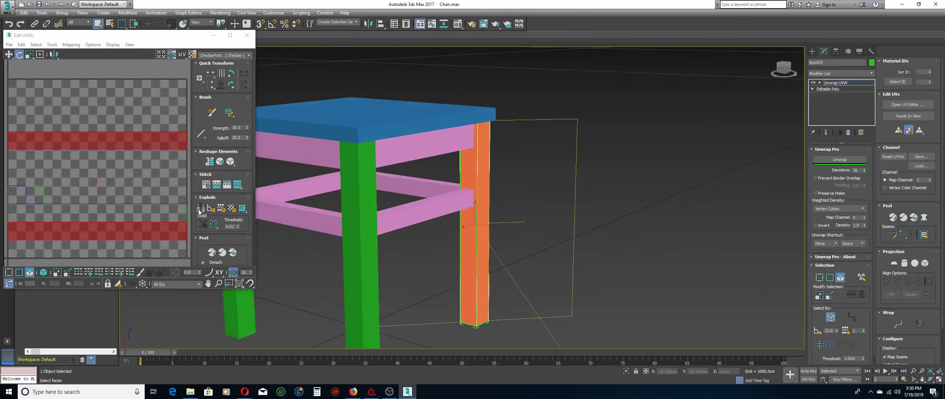
left_click(389, 239)
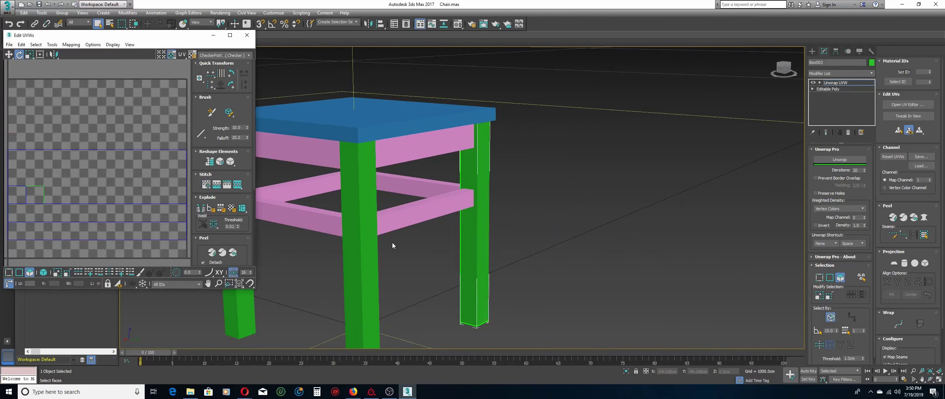
scroll(387, 232, "down", 3)
middle_click_drag(388, 232, 440, 221, "alt")
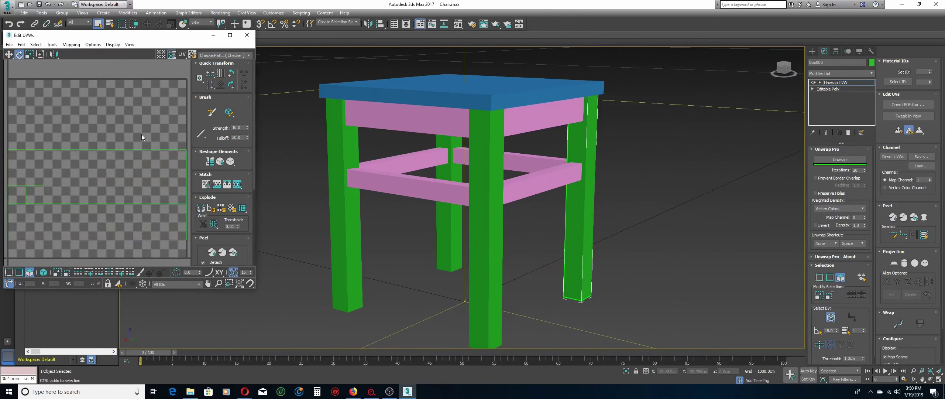
left_click(173, 157)
left_click(824, 162)
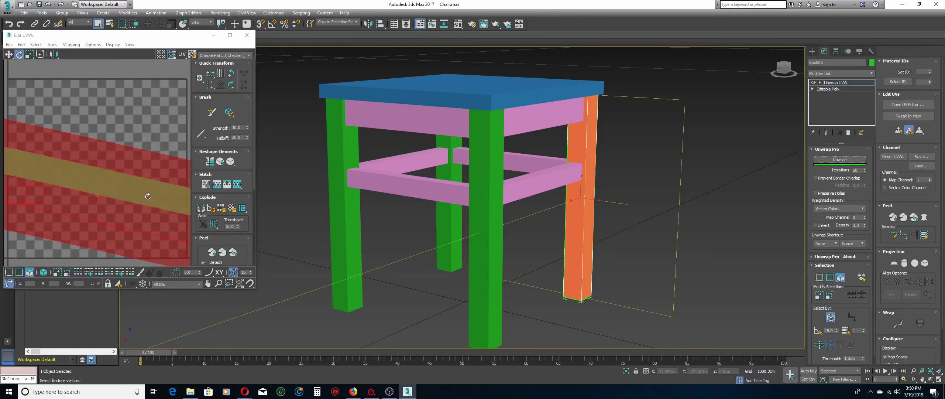
In element mode, rotate the leg's UV strip about 12° to horizontal.
scroll(148, 198, "down", 3)
left_click(148, 165)
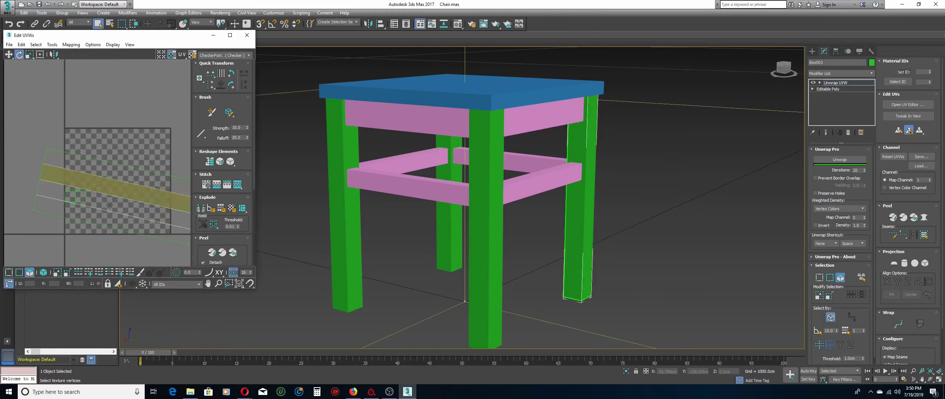
left_click(43, 272)
left_click(111, 205)
middle_click_drag(140, 213, 109, 208)
left_click_drag(139, 188, 139, 182)
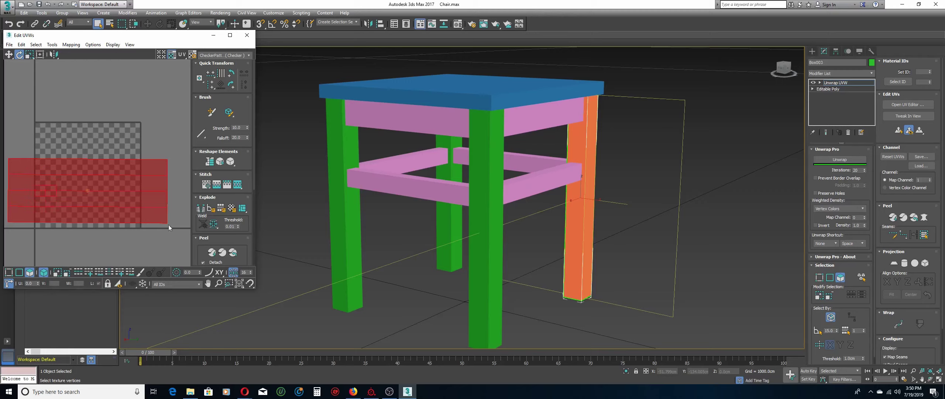
Pack the strip into the UV square, close Edit UVWs, and select leg Box004.
scroll(200, 238, "down", 2)
scroll(200, 237, "down", 3)
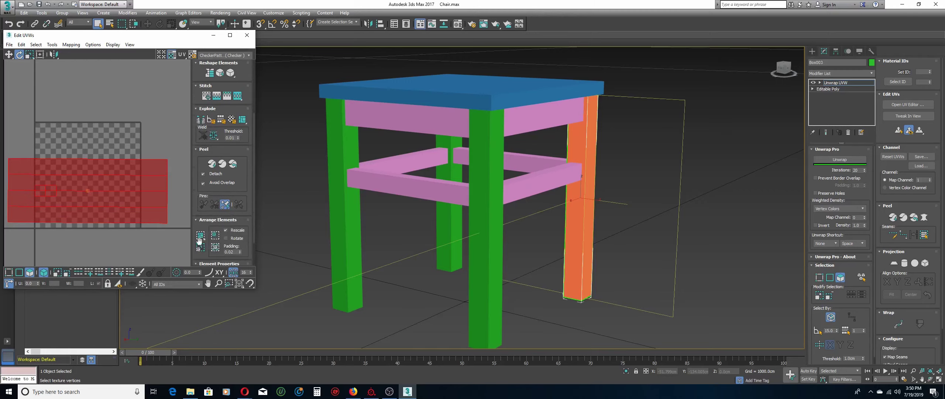
left_click(200, 235)
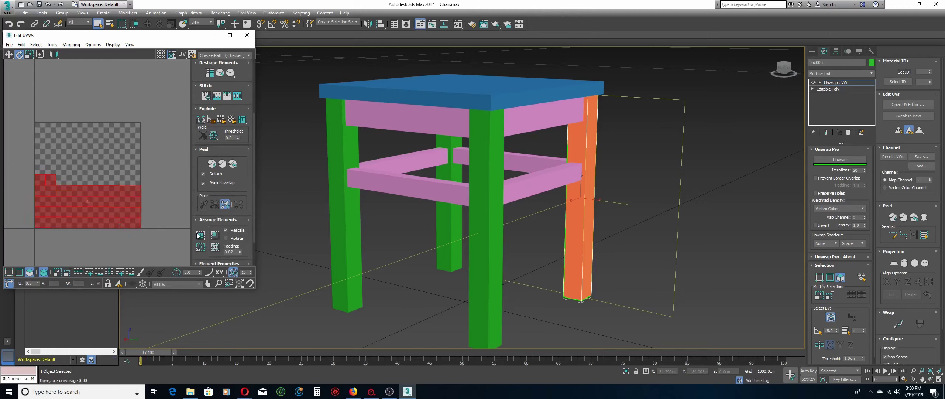
left_click(246, 35)
left_click(74, 99)
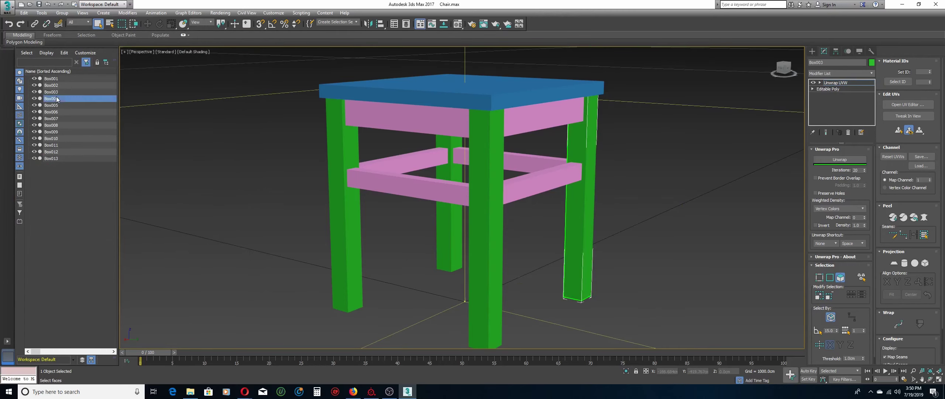
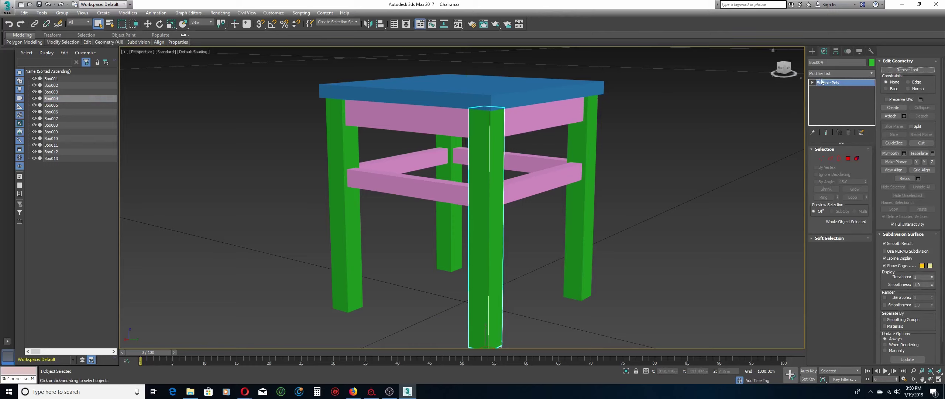
Apply an Unwrap Pro modifier to leg Box004 and open its Edit UVWs editor.
left_click(842, 73)
scroll(864, 171, "down", 5)
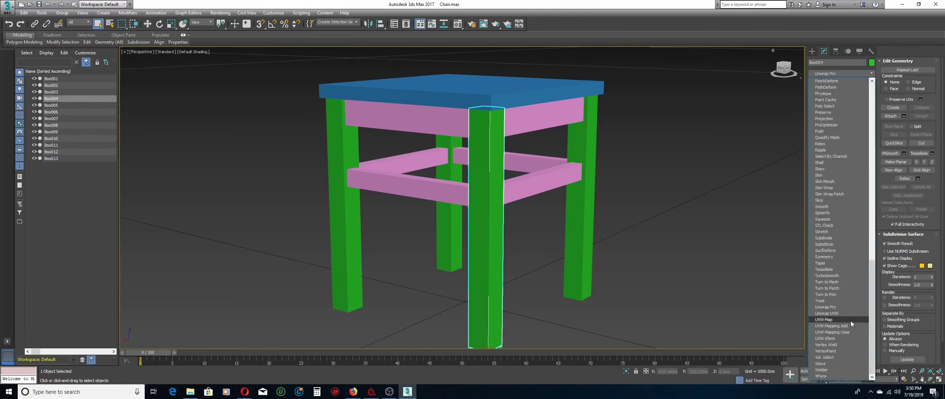
left_click(825, 307)
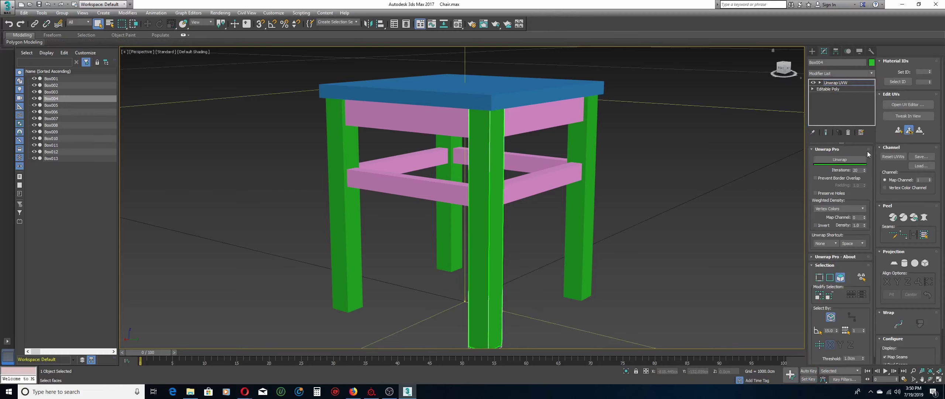
left_click(909, 104)
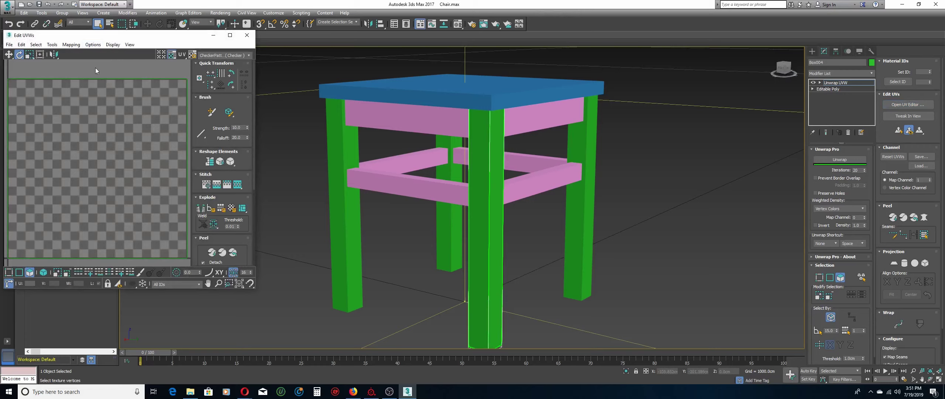
Project all of the leg's UVs with Box No Top normal mapping.
key("ctrl+a")
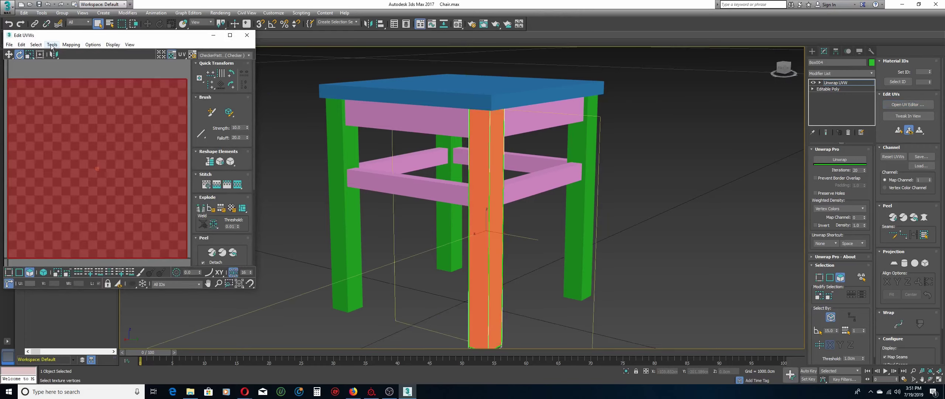
left_click(71, 44)
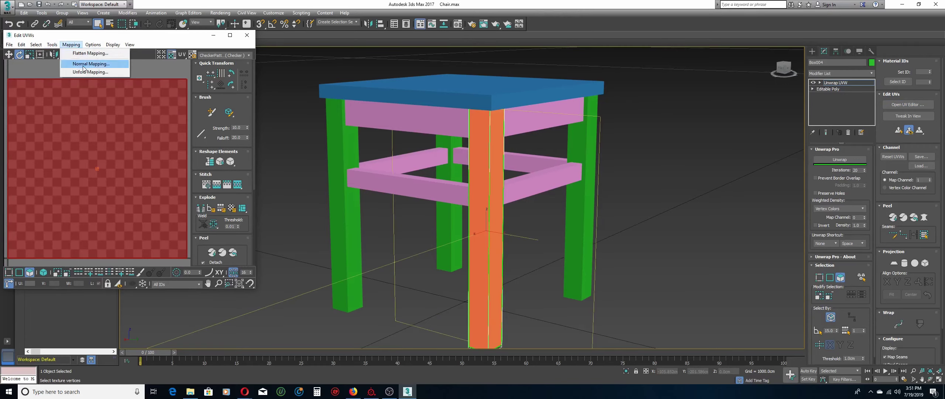
left_click(84, 65)
left_click(55, 20)
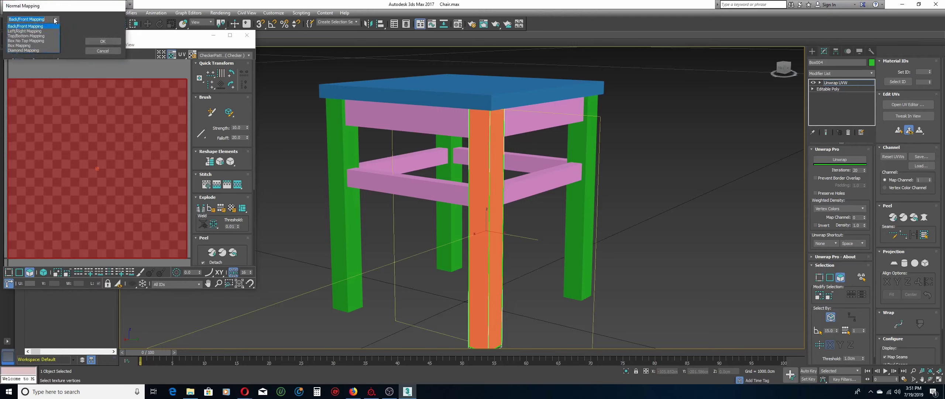
left_click(46, 41)
left_click(103, 41)
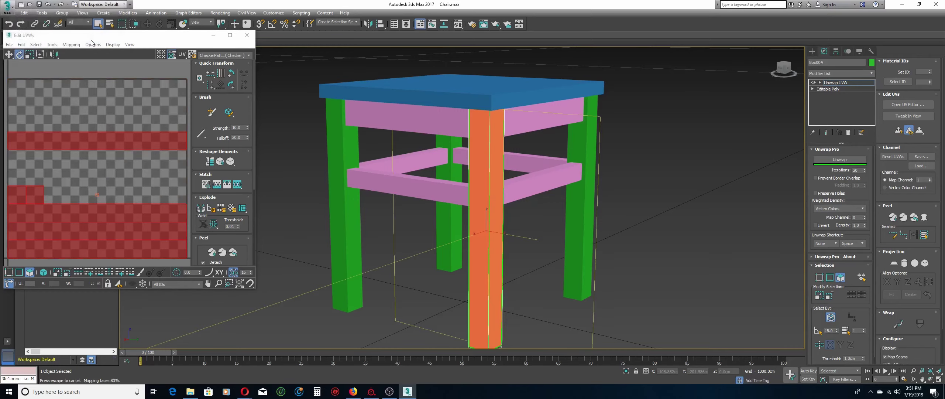
Select the leg's front and inner faces to see which UV strips they map to.
left_click(479, 248)
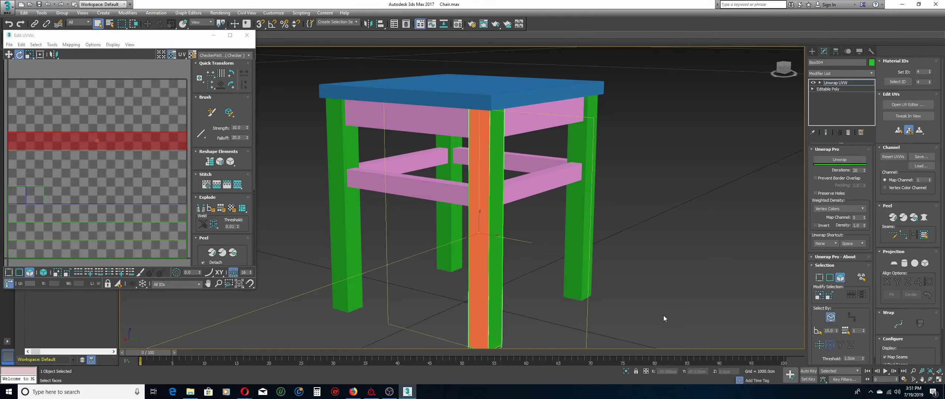
left_click(933, 379)
left_click_drag(486, 222, 554, 217)
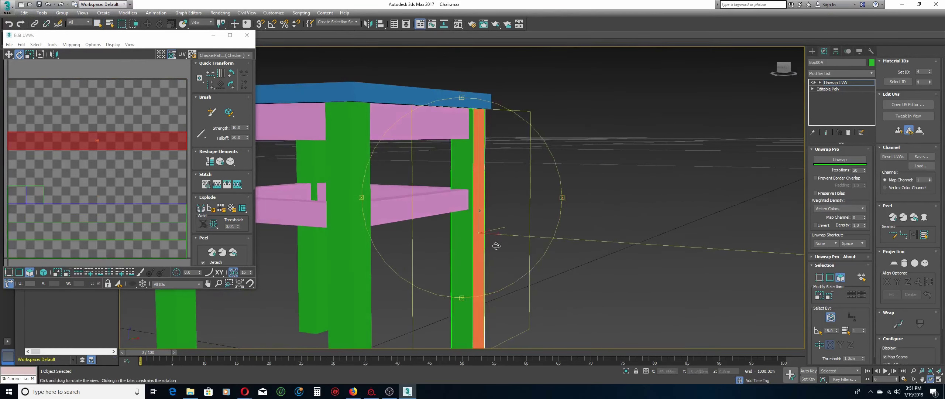
right_click(476, 253)
left_click(466, 246, "ctrl")
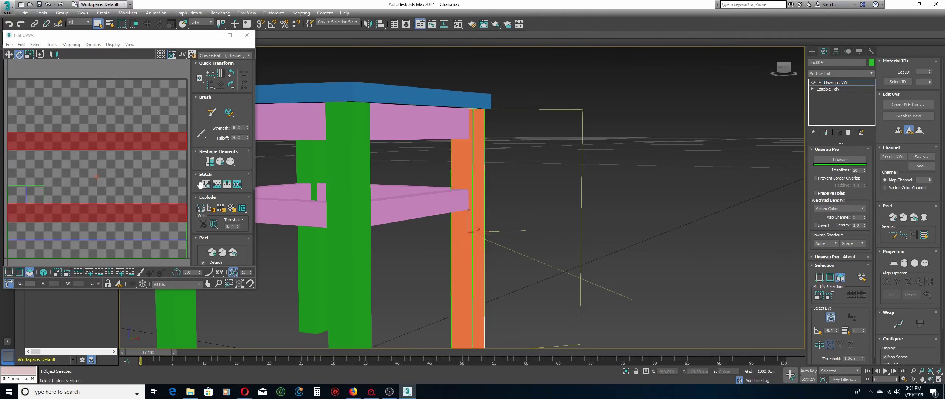
left_click(401, 221)
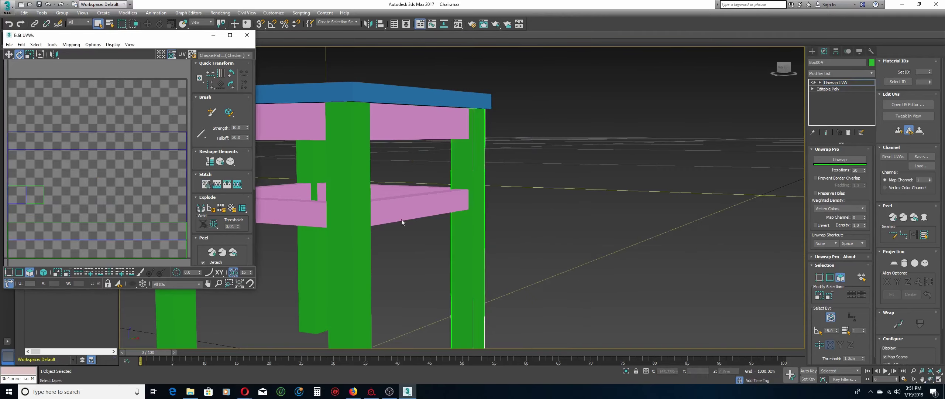
Check the UV strips of the leg's narrow side and front faces.
left_click(482, 227)
left_click(930, 371)
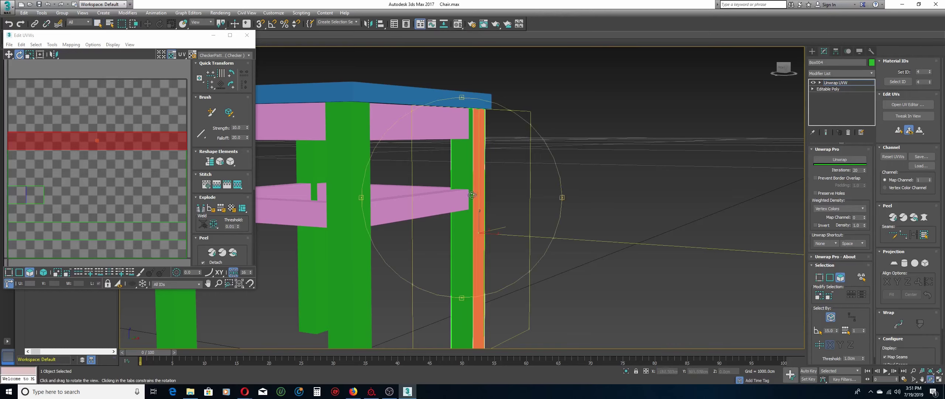
left_click_drag(473, 195, 479, 226)
right_click(480, 226)
left_click(492, 233, "ctrl")
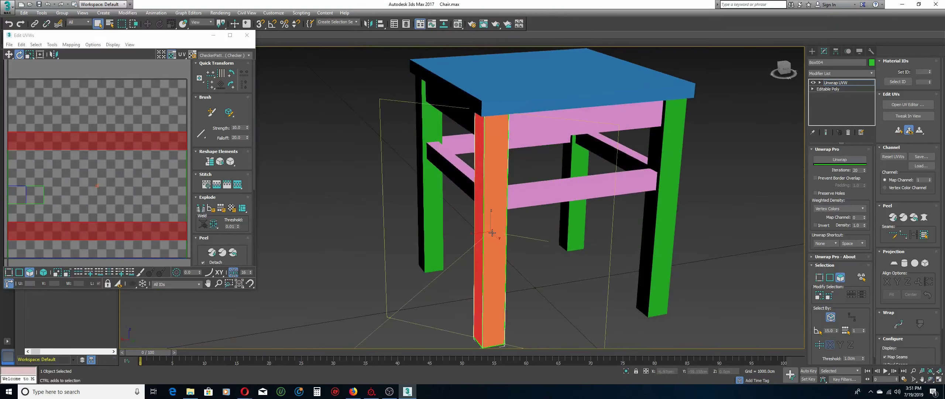
left_click(515, 255)
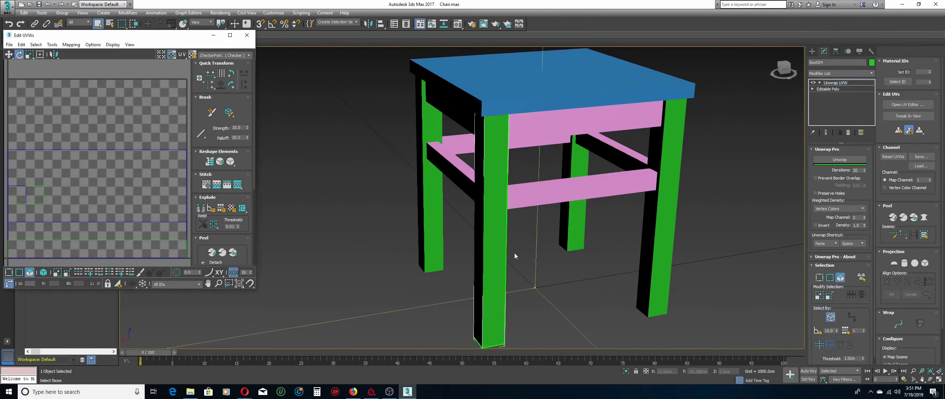
Inspect the leg's front and side faces from another angle.
left_click(501, 250)
left_click(930, 379)
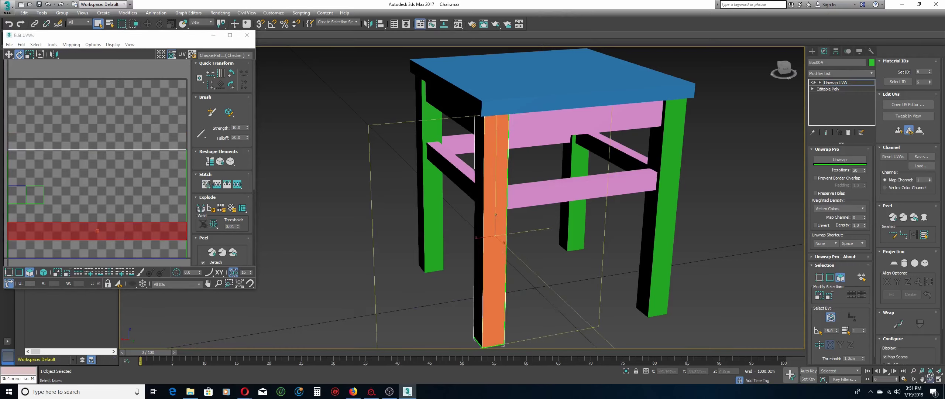
left_click_drag(527, 230, 512, 247)
right_click(512, 247)
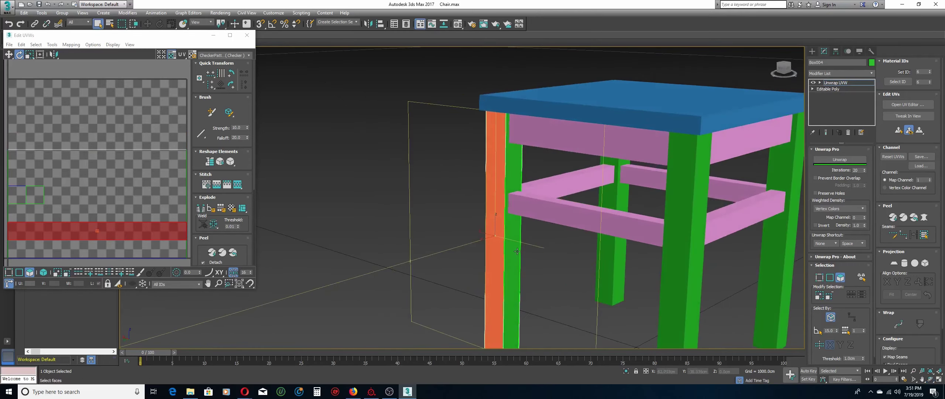
left_click(512, 248, "ctrl")
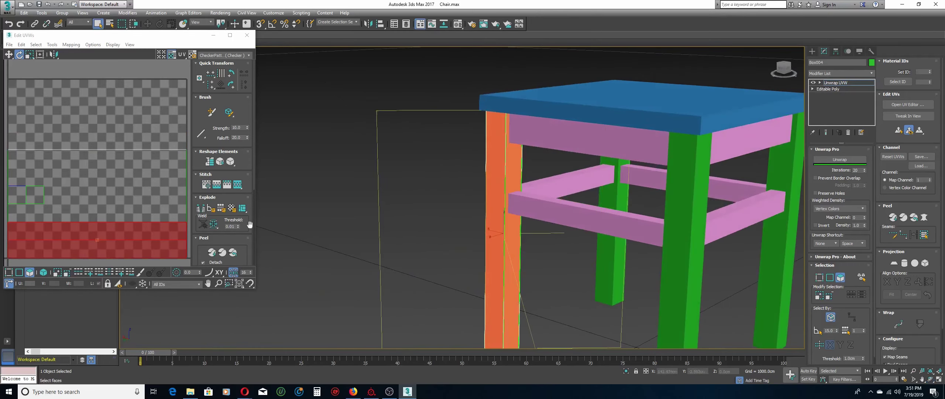
left_click(206, 184)
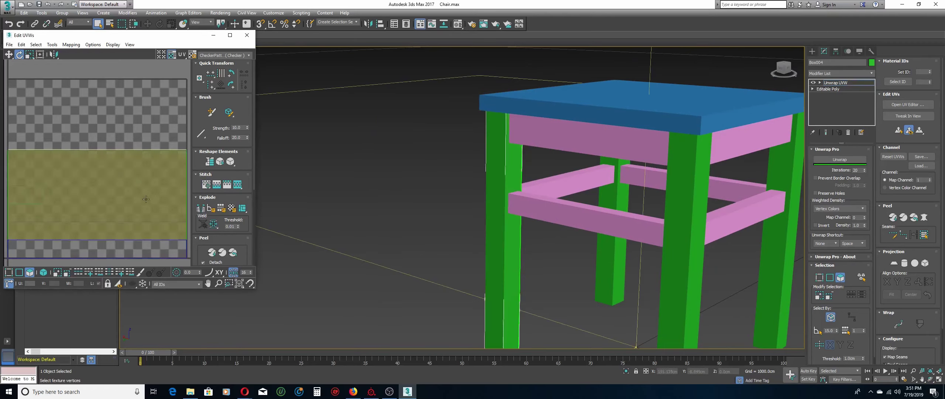
Select the leg's whole UV region and unwrap it into one flat strip.
left_click(146, 199)
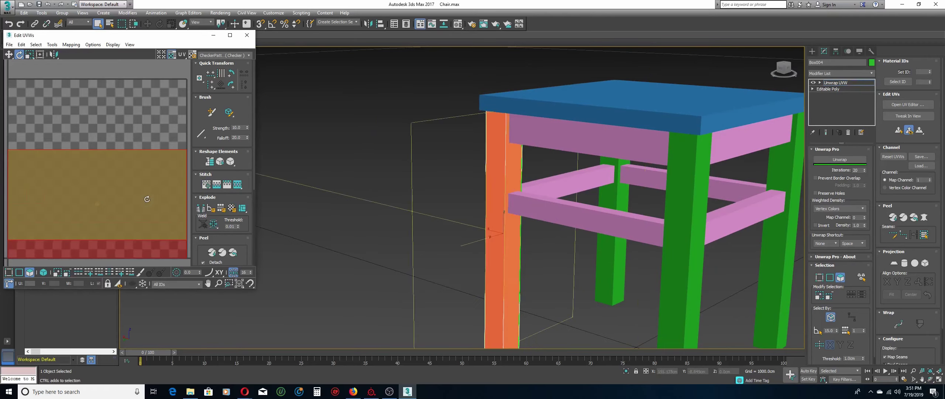
left_click(844, 159)
scroll(161, 163, "down", 2)
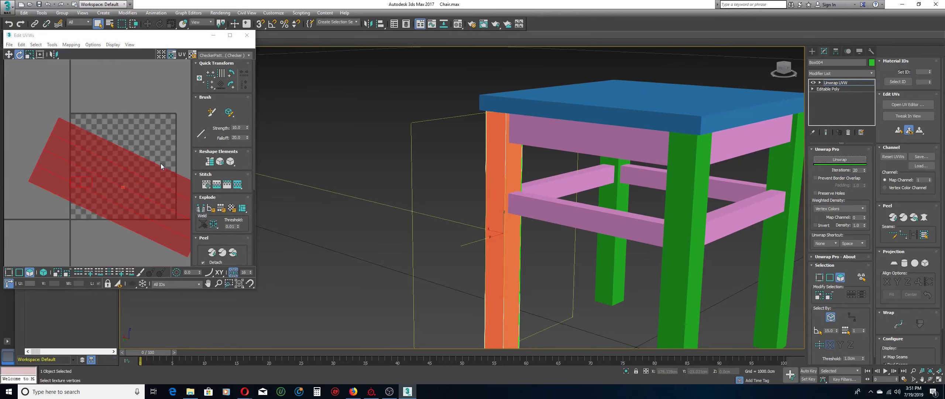
scroll(161, 163, "down", 3)
Rotate the UV strip horizontal and pack it into the 0–1 tile.
left_click(146, 147)
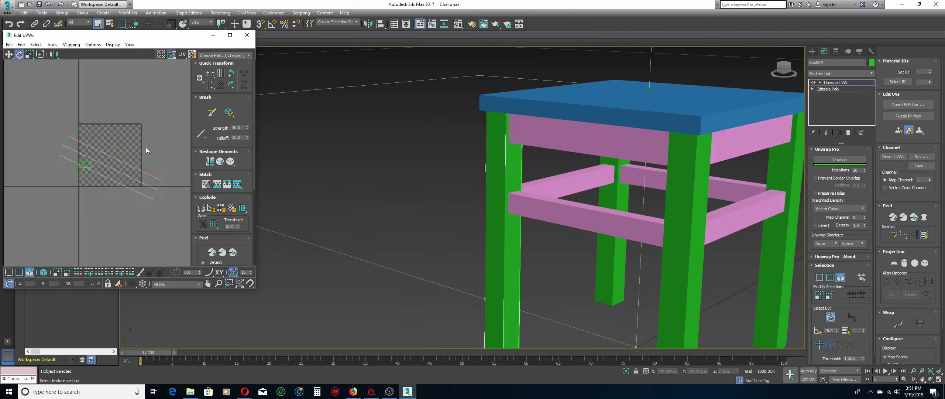
left_click(43, 273)
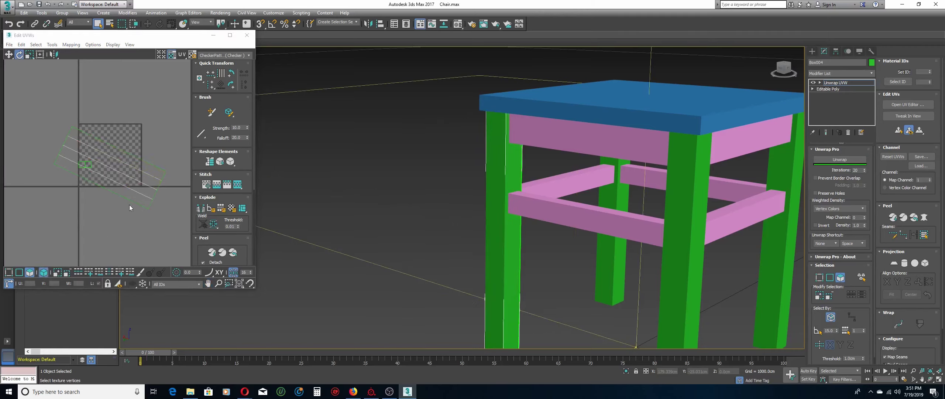
left_click(141, 191)
scroll(142, 191, "up", 2)
left_click_drag(142, 191, 149, 156)
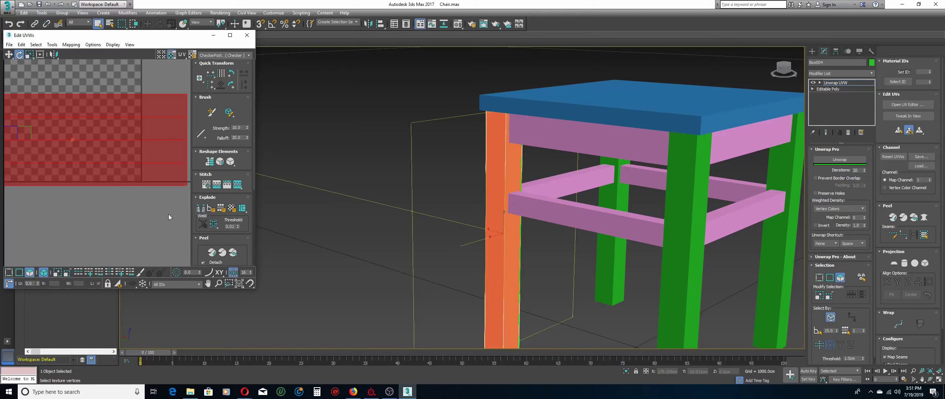
scroll(205, 225, "down", 3)
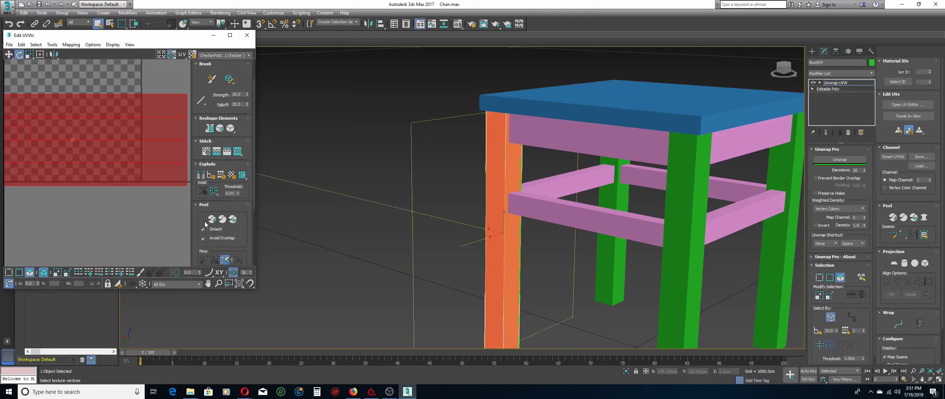
scroll(205, 224, "down", 6)
left_click(201, 224)
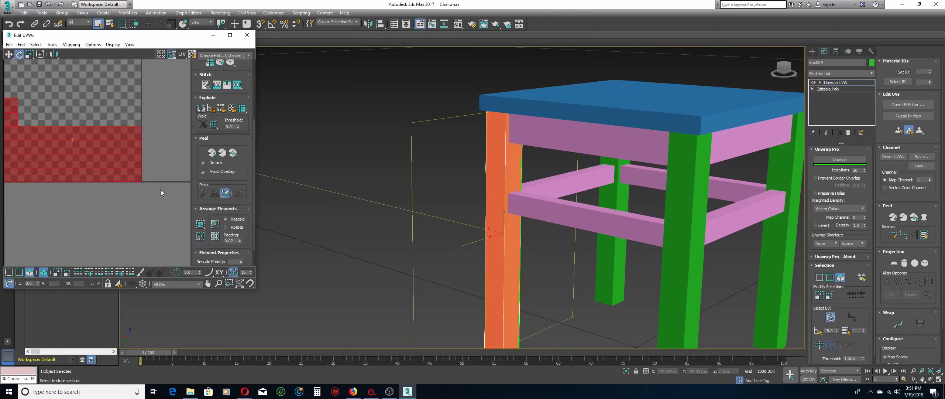
Close the editor, add Unwrap Pro to leg Box005 and open its UV editor.
left_click(247, 35)
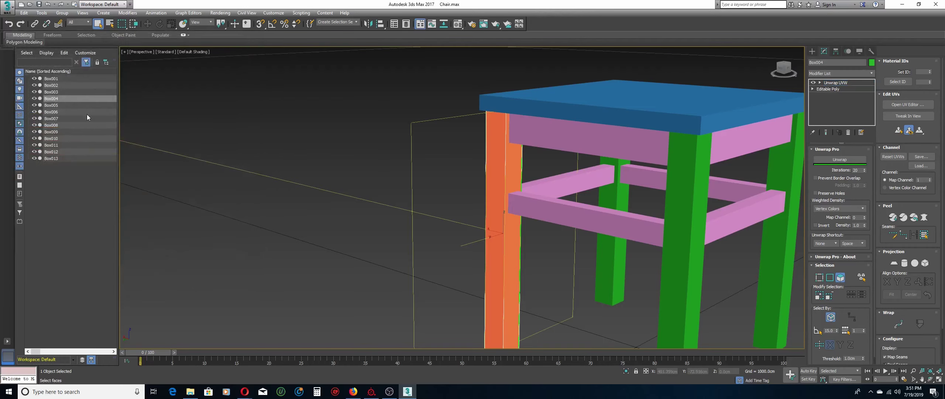
left_click(58, 106)
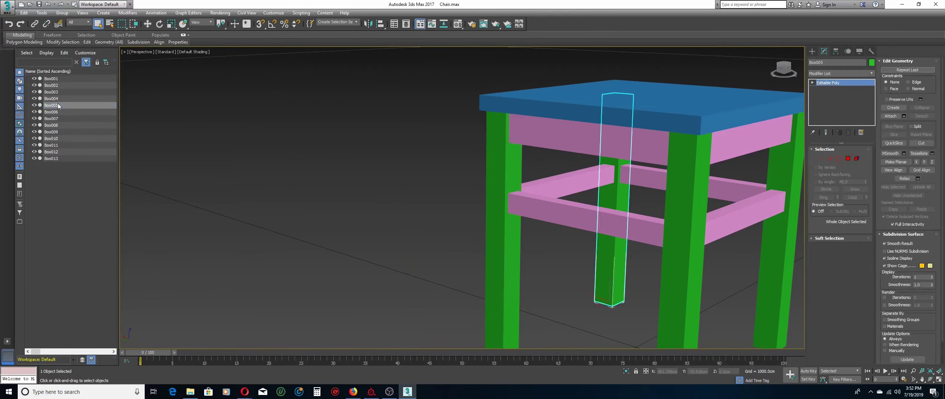
left_click(845, 71)
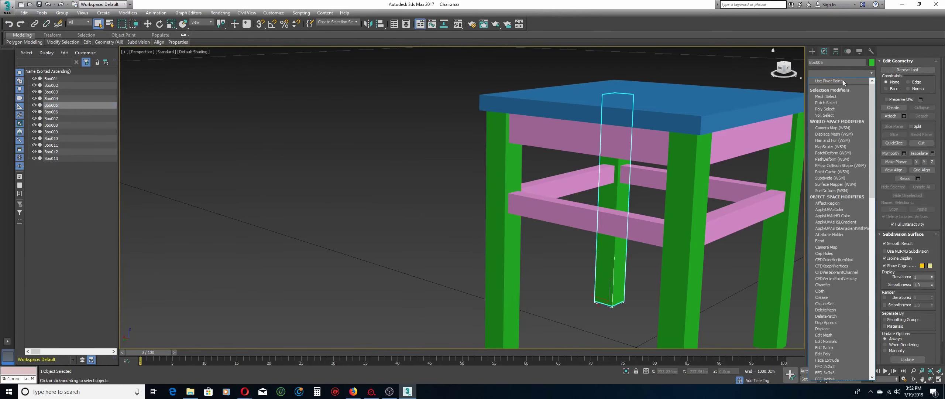
key("u")
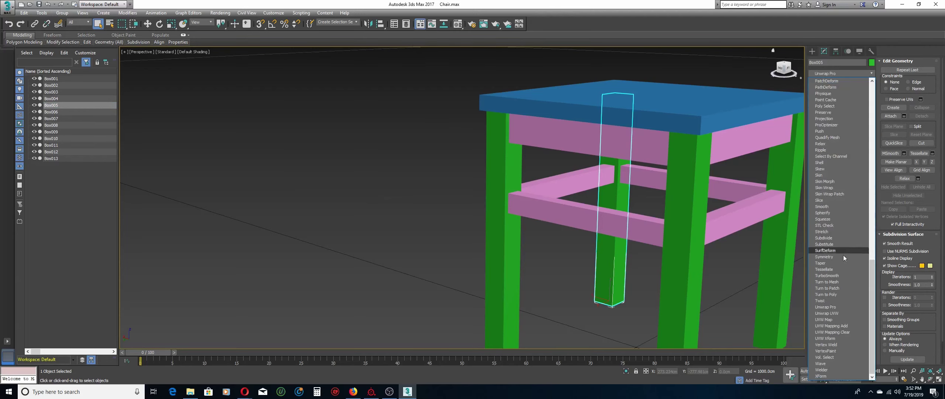
left_click(844, 306)
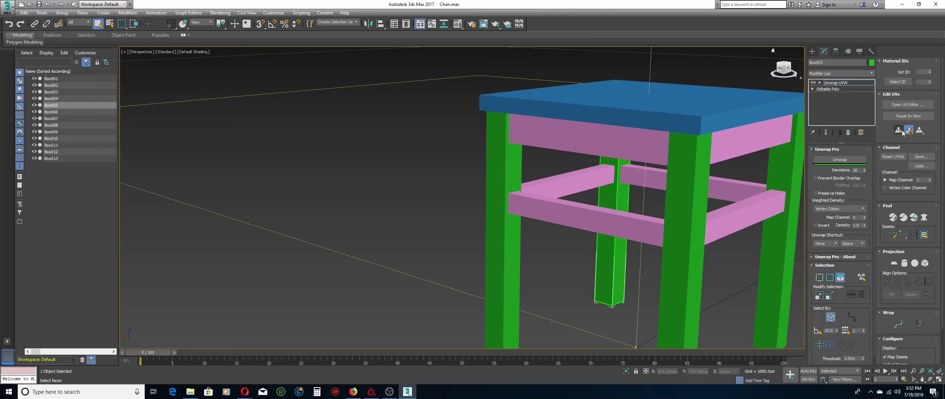
left_click(904, 105)
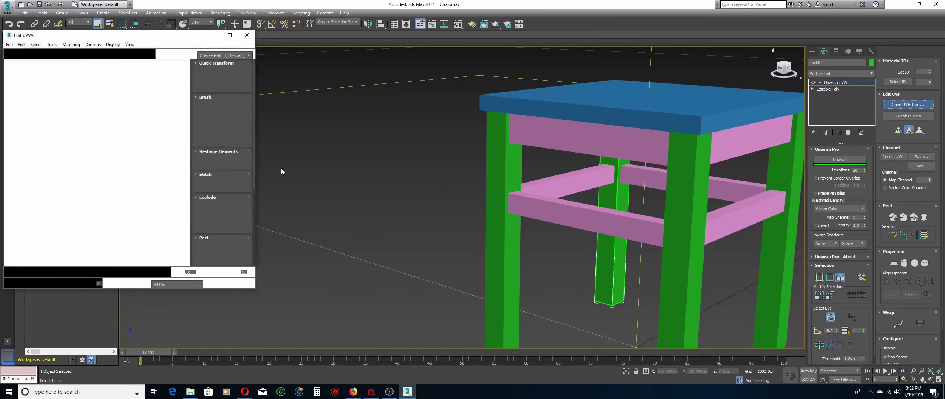
Enlarge the Edit UVWs window and select all of the leg's UVs.
left_click_drag(257, 254, 351, 243)
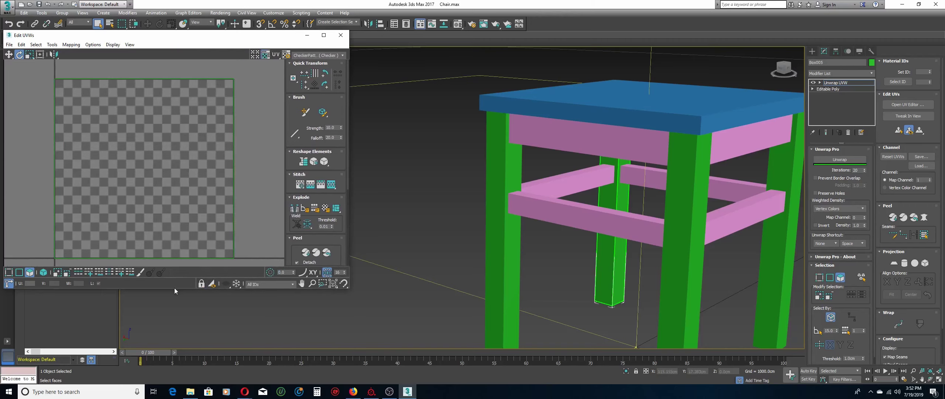
left_click_drag(174, 287, 175, 334)
left_click(190, 224)
left_click(266, 144)
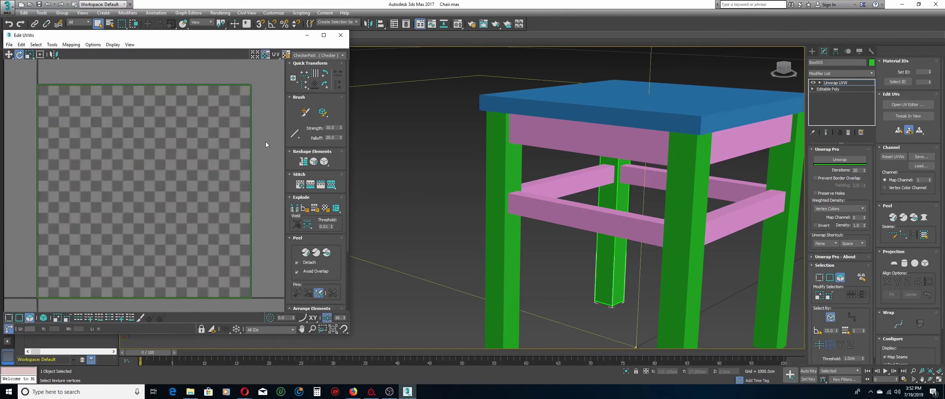
key("ctrl+a")
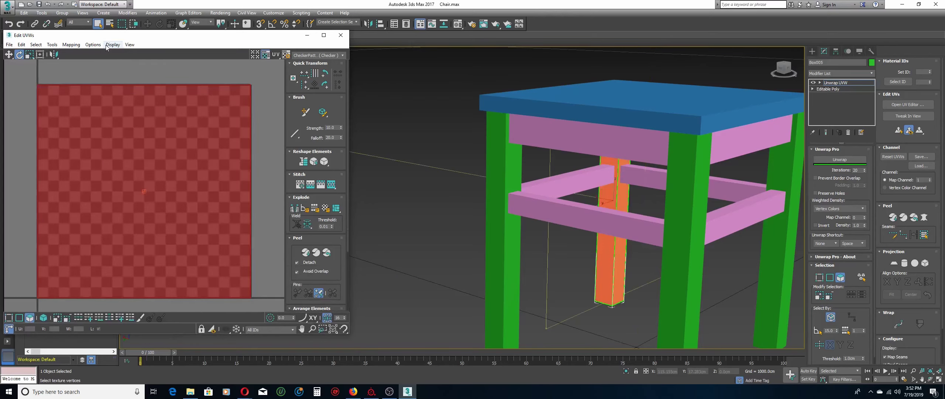
Apply Box Mapping normal mapping to the leg's UVs.
left_click(73, 44)
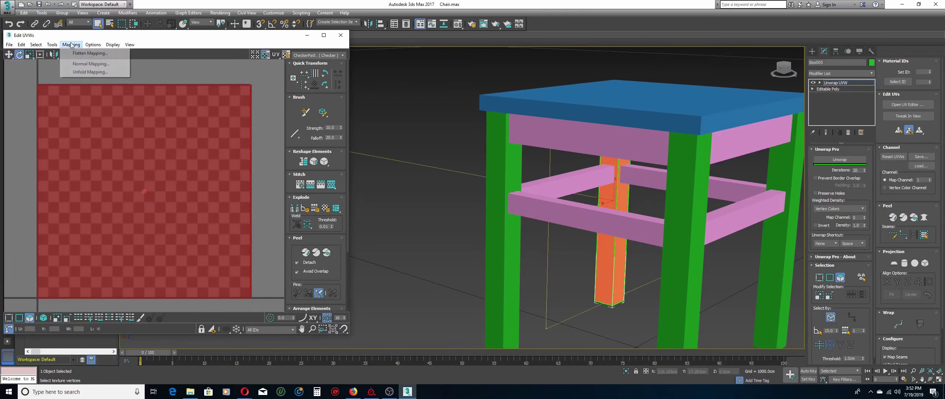
left_click(85, 64)
left_click(52, 19)
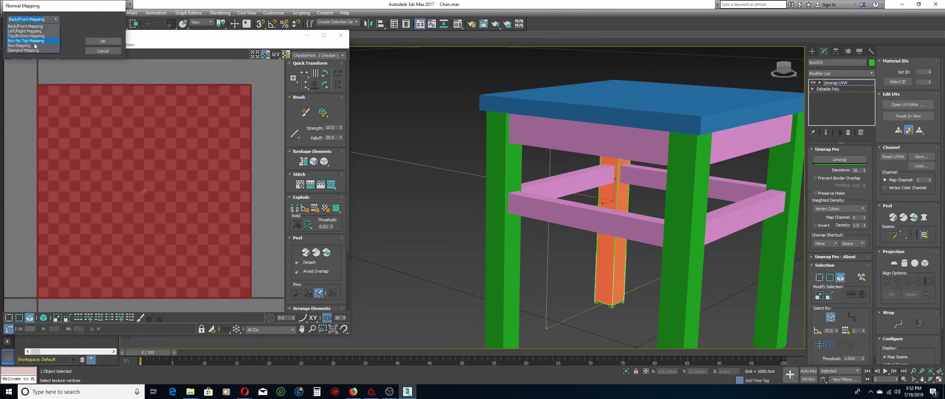
left_click(35, 45)
left_click(103, 41)
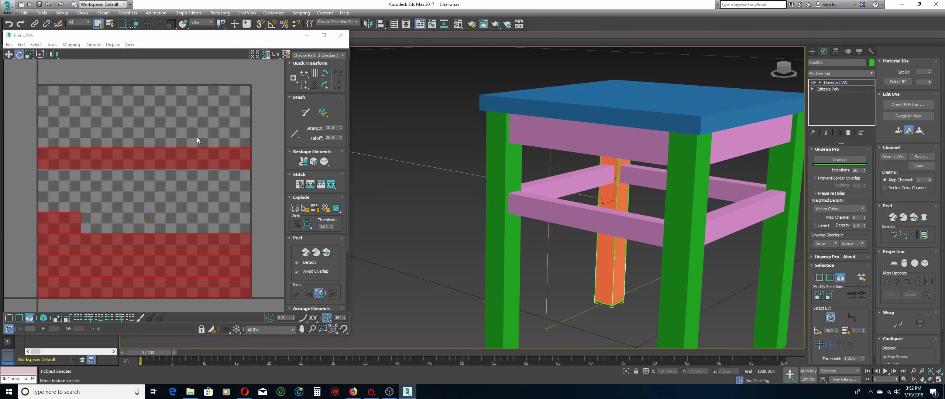
Select leg faces while orbiting to check their UV shells.
left_click(610, 263)
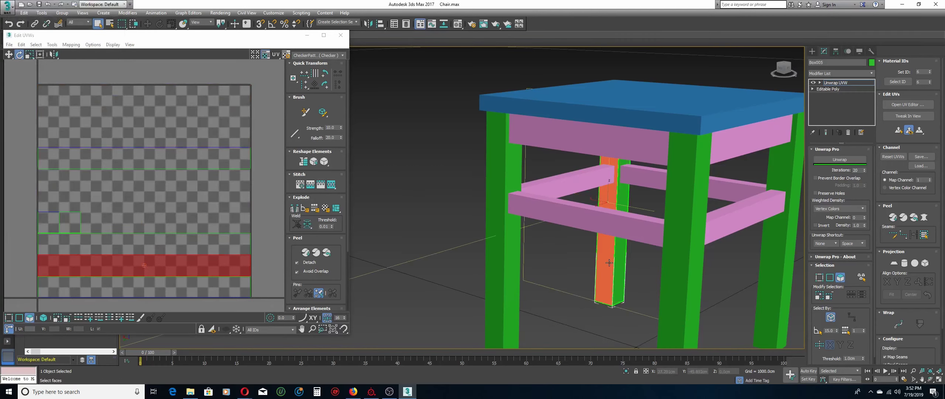
left_click(931, 380)
left_click_drag(482, 207, 565, 206)
right_click(589, 200)
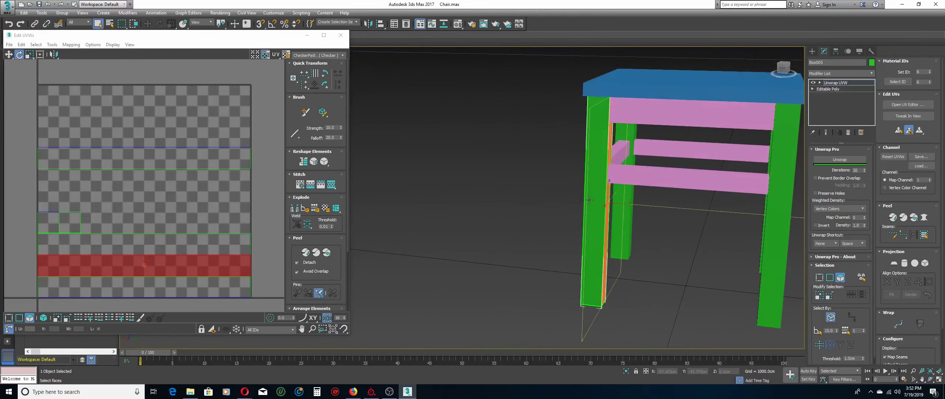
left_click(589, 200, "ctrl")
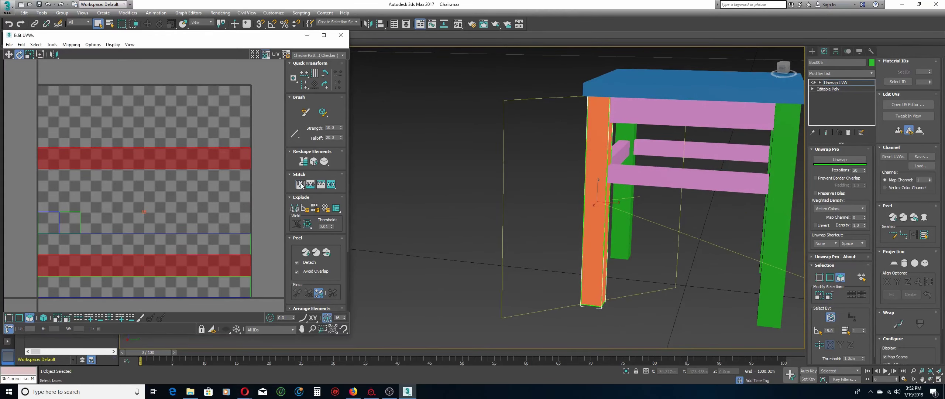
left_click(763, 265)
View the chair from the front and inspect the leg's front face mapping.
left_click(931, 379)
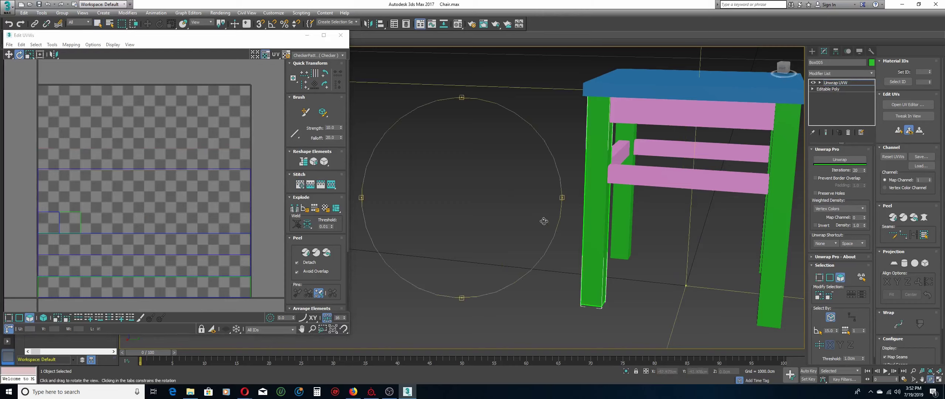
left_click_drag(508, 204, 589, 203)
right_click(589, 203)
left_click(590, 203)
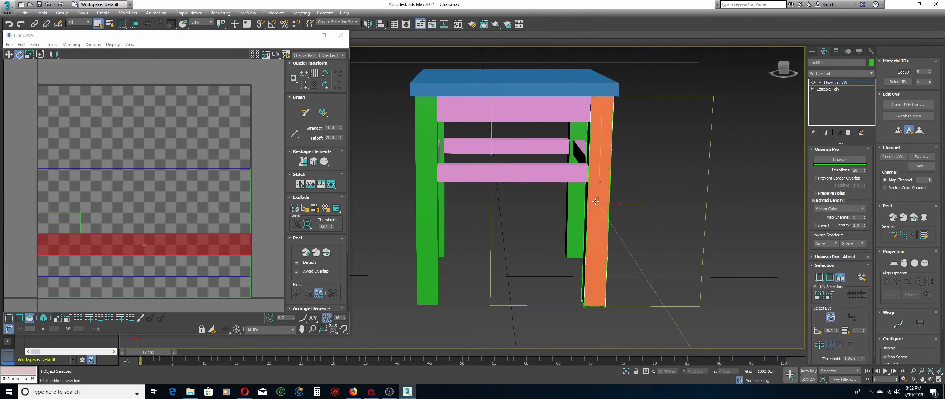
left_click(788, 314)
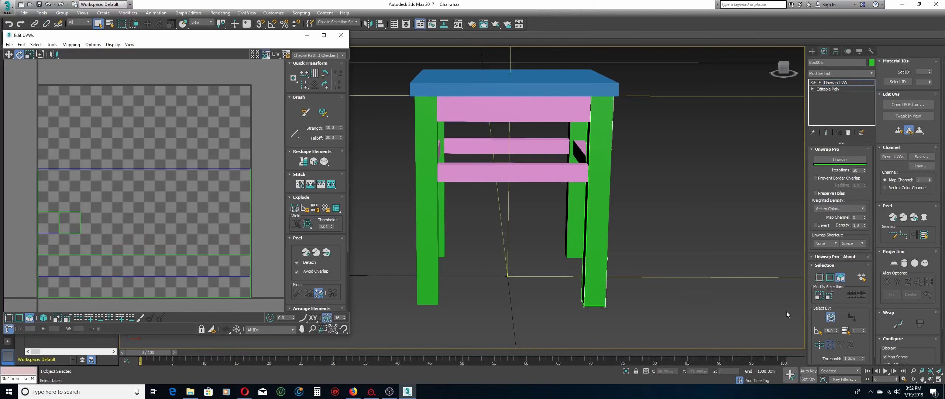
Inspect the leg's front and narrow side faces from a three-quarter angle.
left_click(930, 379)
left_click_drag(537, 224, 590, 222)
right_click(590, 222)
left_click(590, 222)
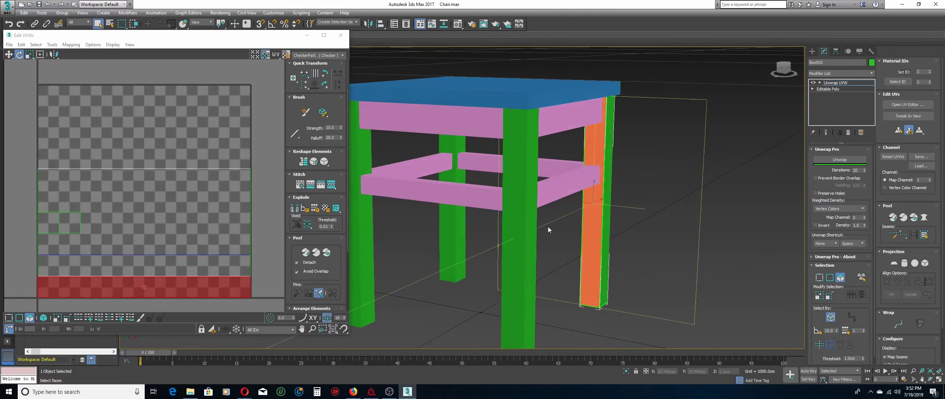
left_click(619, 230)
left_click(606, 224)
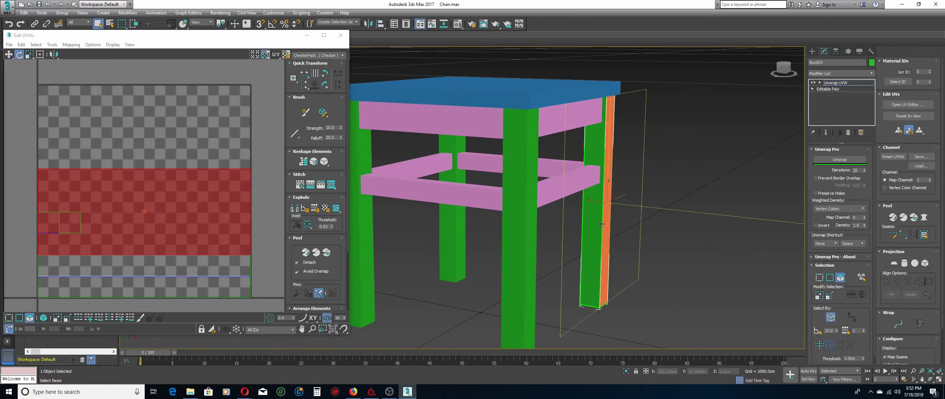
left_click(598, 223, "ctrl")
left_click(302, 187)
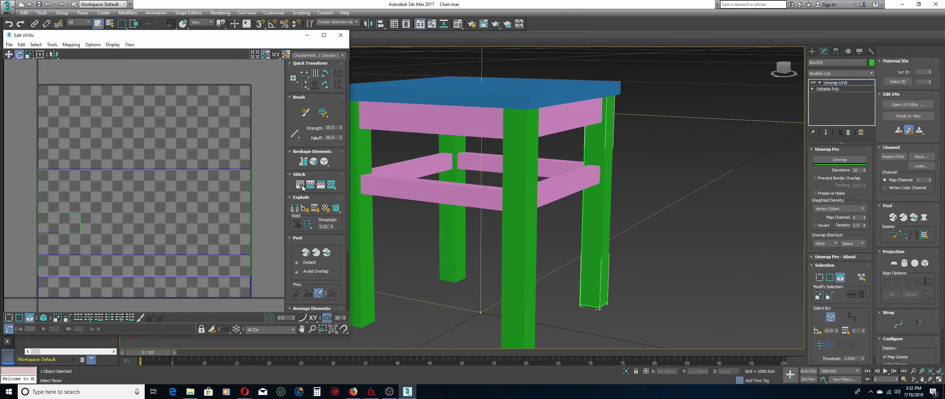
Select all faces of the leg and unwrap them into one UV strip.
left_click(595, 177)
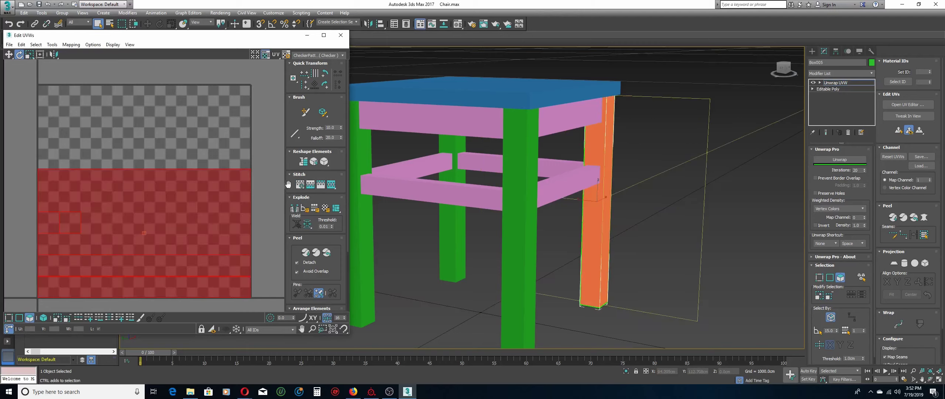
left_click(813, 161)
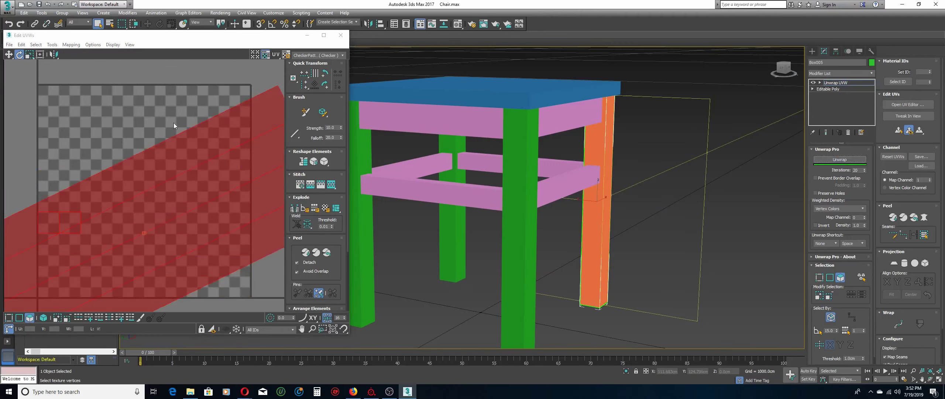
key("1")
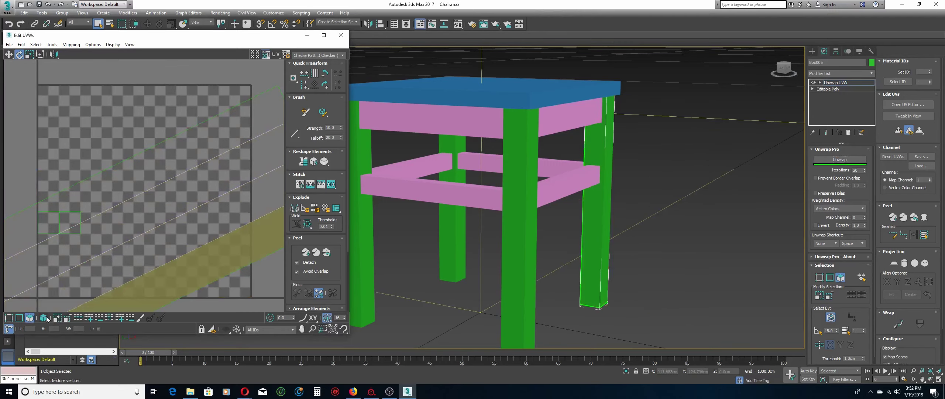
Rotate the leg's UV element about -20° and pack the strips into the square.
left_click(44, 318)
left_click(207, 206)
left_click_drag(233, 173, 278, 244)
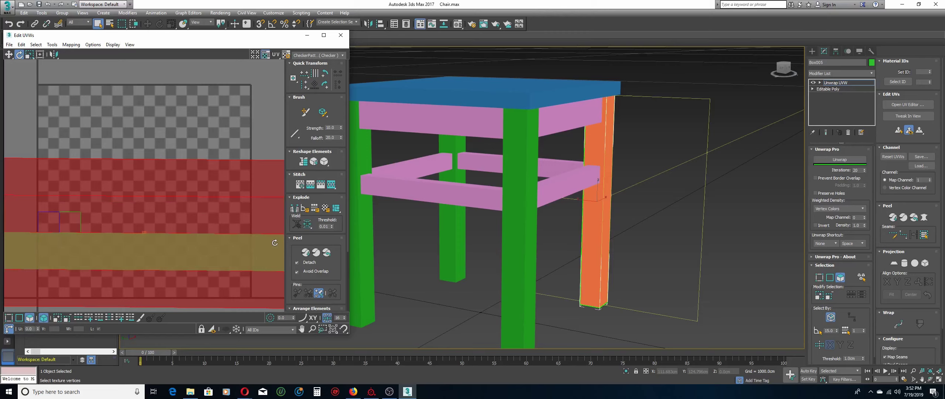
scroll(295, 241, "down", 2)
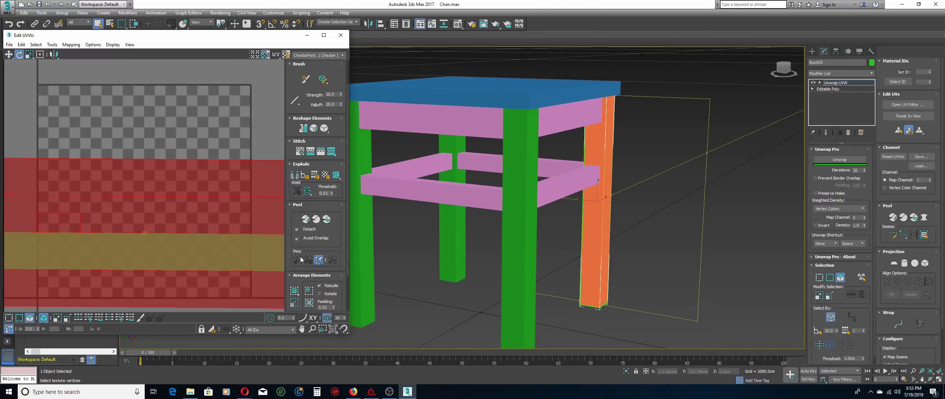
left_click(294, 291)
Close the editor, add Unwrap UVW to tabletop Box006 and open its UV editor.
left_click(341, 35)
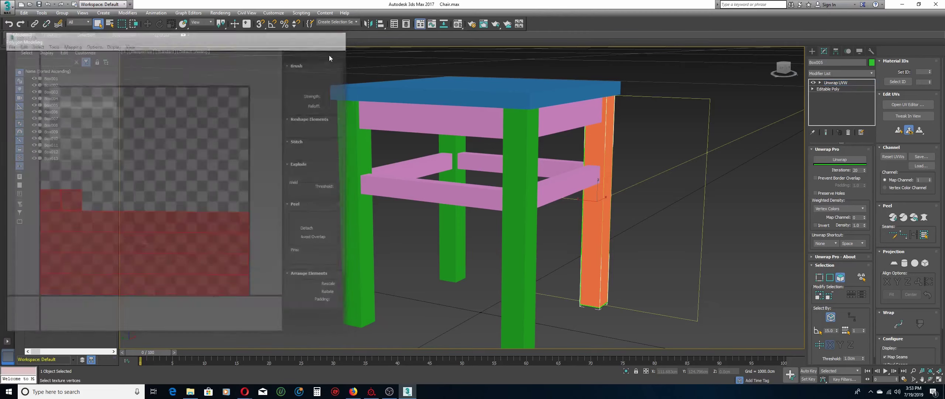
left_click(57, 111)
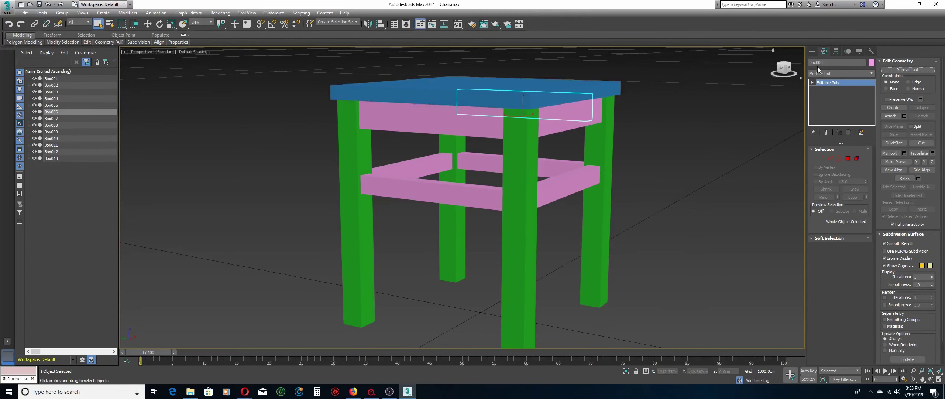
left_click(833, 71)
key("u")
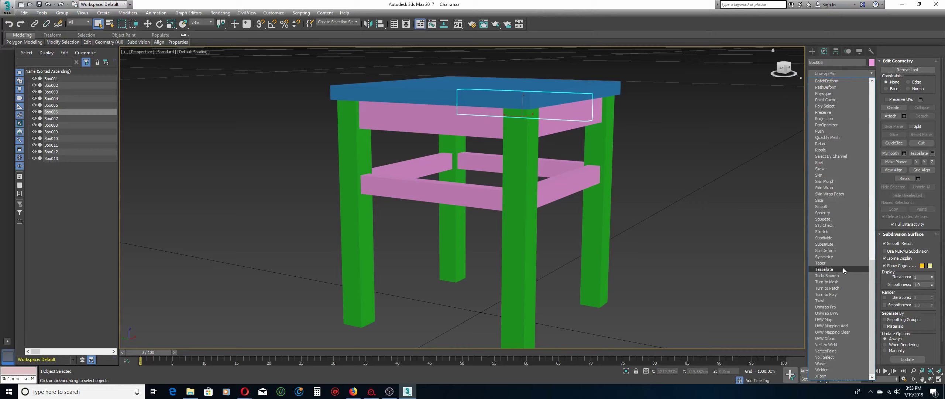
key("Escape")
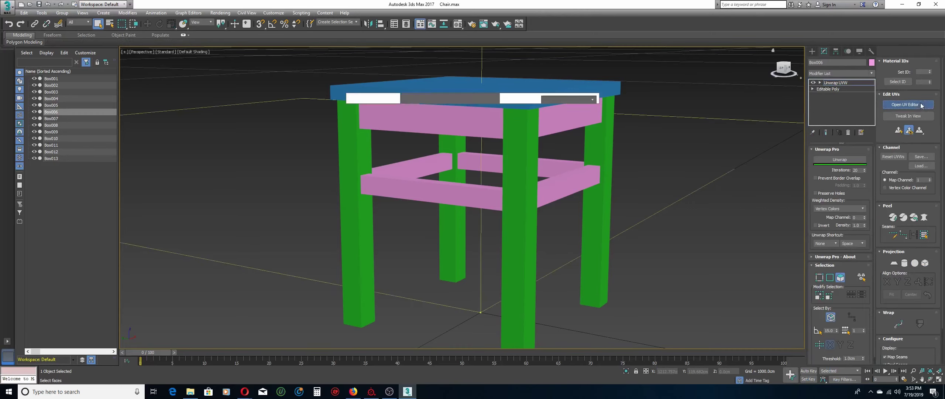
left_click(921, 105)
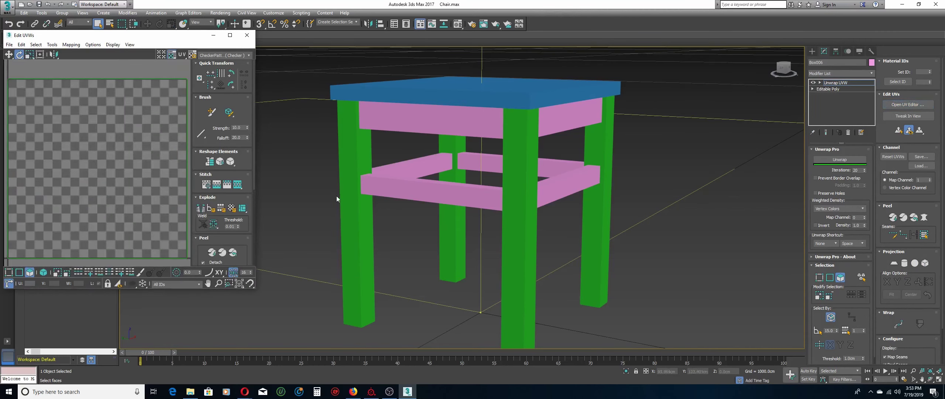
Apply Box Mapping normal mapping to all of the tabletop's UVs.
left_click(85, 88)
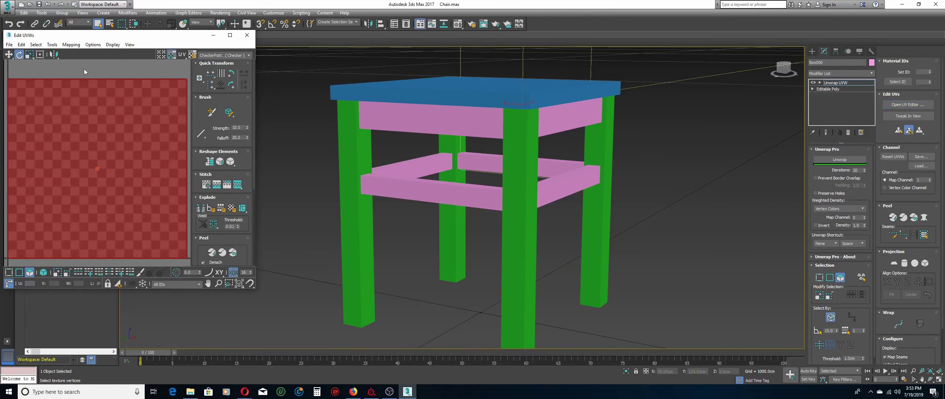
left_click(69, 45)
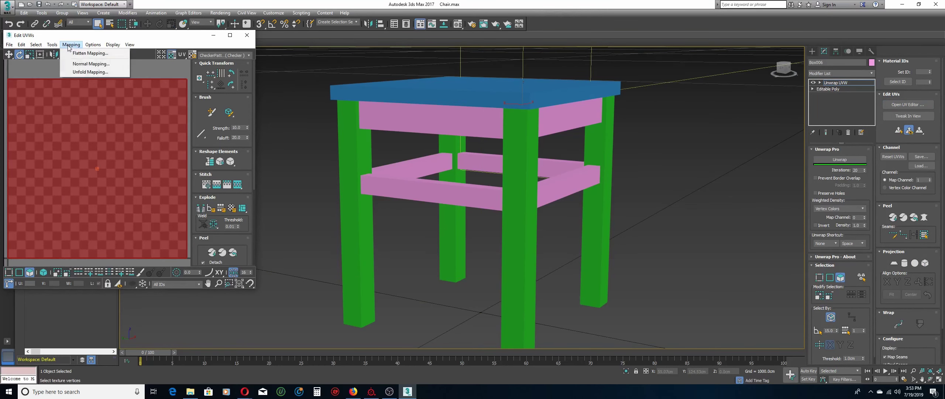
left_click(81, 63)
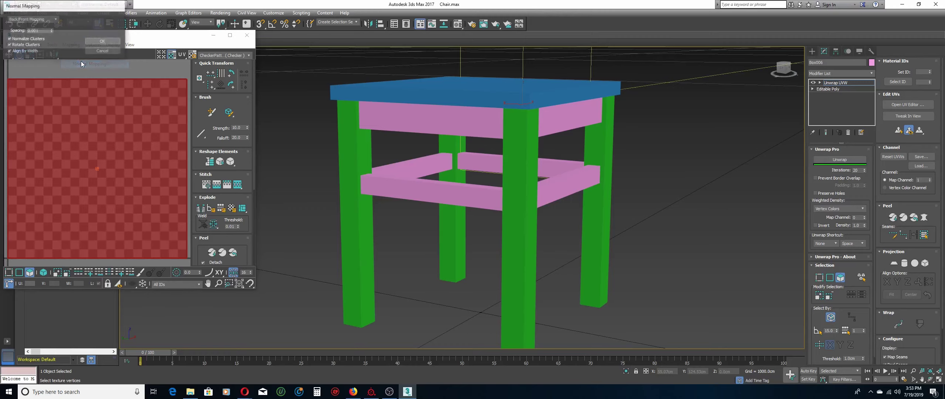
left_click(54, 21)
left_click(43, 45)
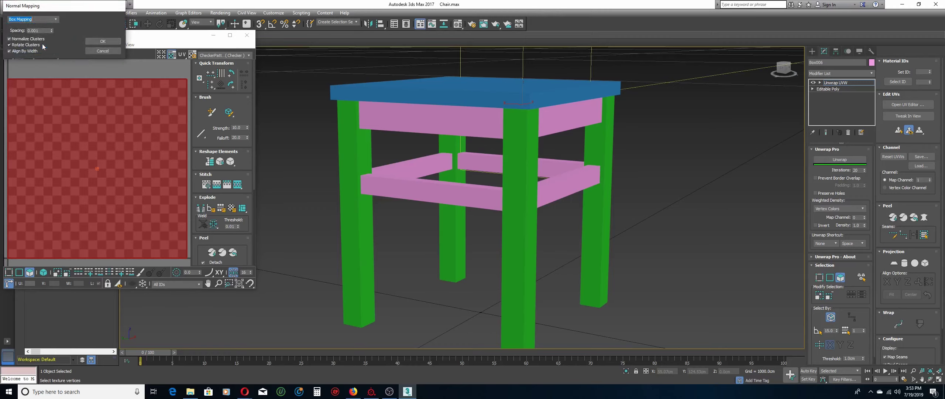
left_click(103, 42)
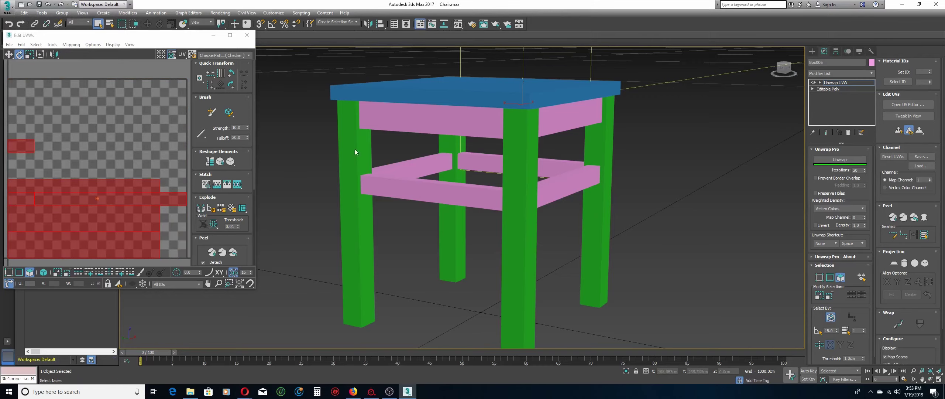
Orbit around the chair and try selecting the top stretcher's faces.
left_click(931, 380)
left_click_drag(503, 186, 516, 220)
right_click(705, 200)
left_click(705, 201)
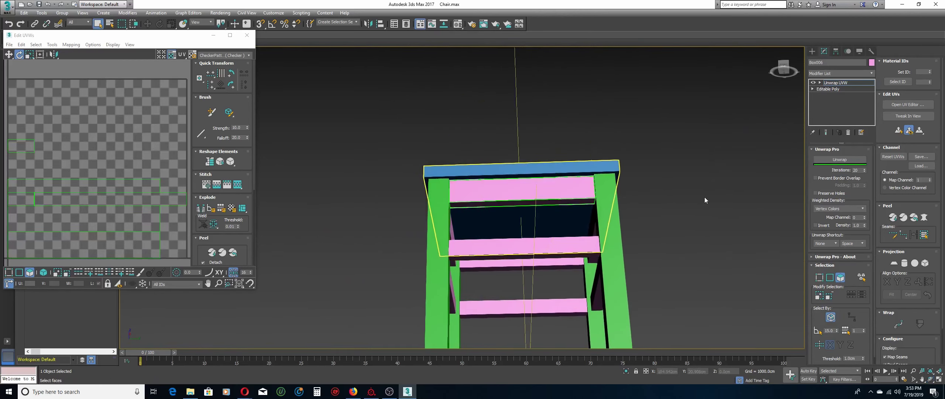
left_click(574, 188)
left_click(536, 201, "ctrl")
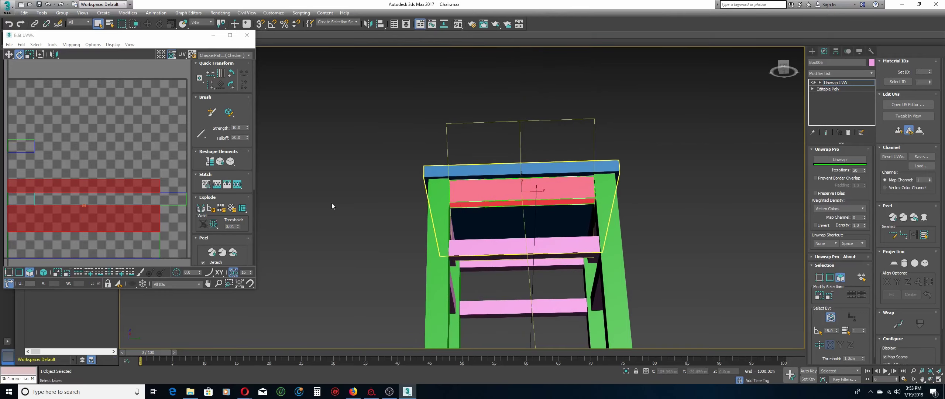
left_click(427, 214)
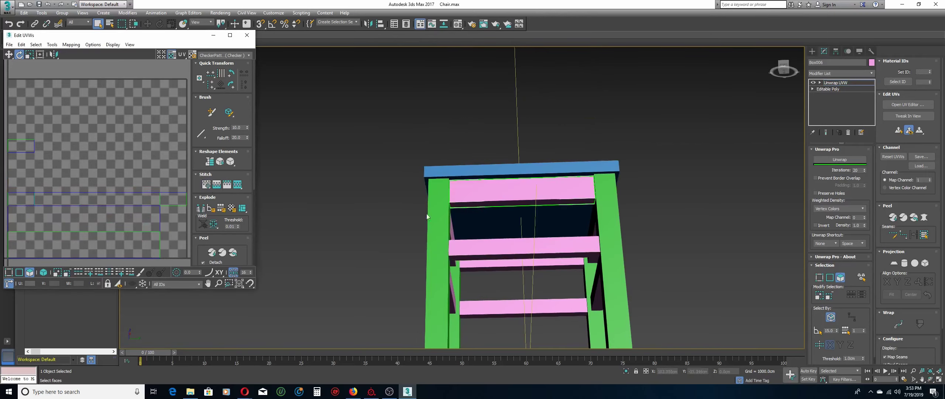
Stitch the stretcher's front face to its underside face.
left_click(523, 203)
left_click(931, 379)
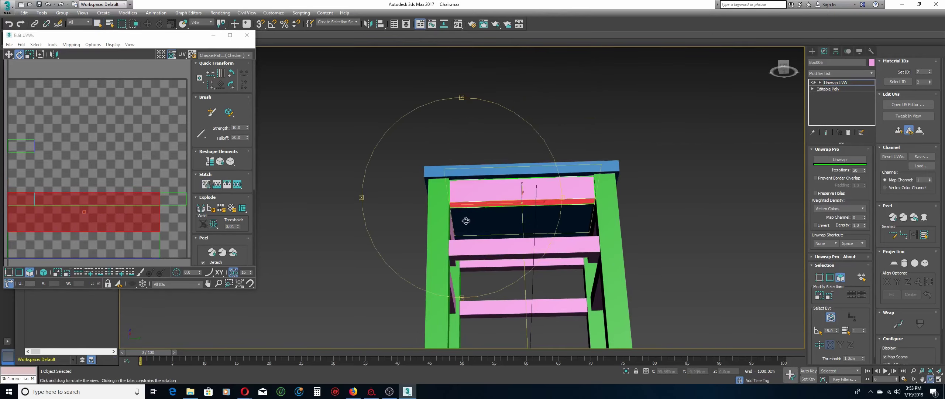
left_click_drag(466, 220, 526, 192)
right_click(526, 193)
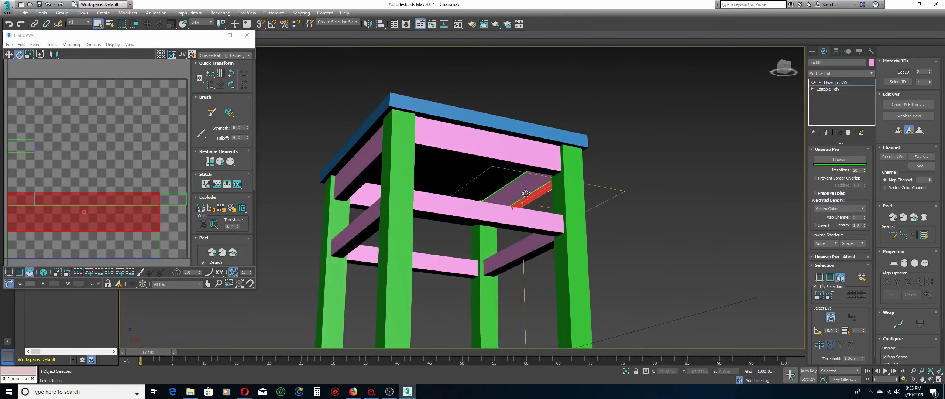
left_click(524, 188, "ctrl")
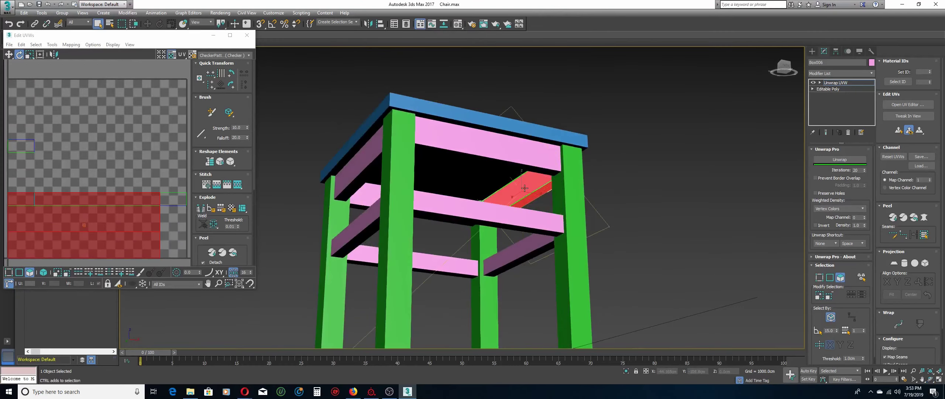
left_click(206, 184)
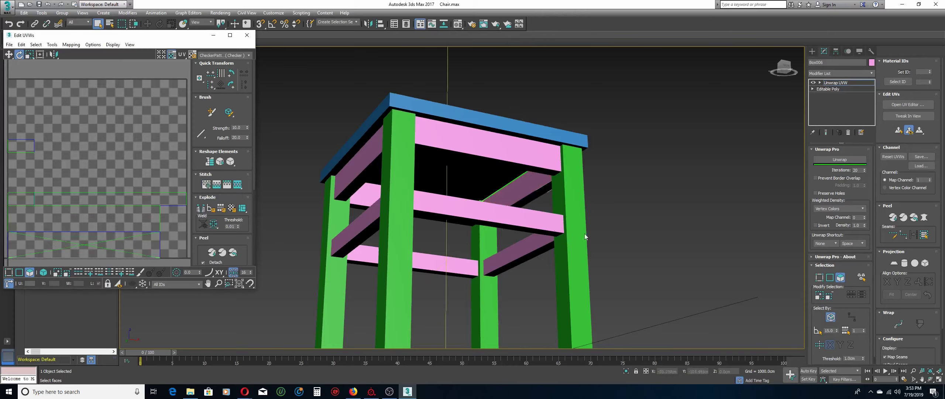
Stitch the stretcher's front pink face and top UV strip into one piece.
left_click(929, 379)
mouse_move(493, 210)
left_mouse_down()
mouse_move(439, 216)
mouse_move(495, 196)
left_mouse_up()
right_click(495, 196)
left_click(499, 189)
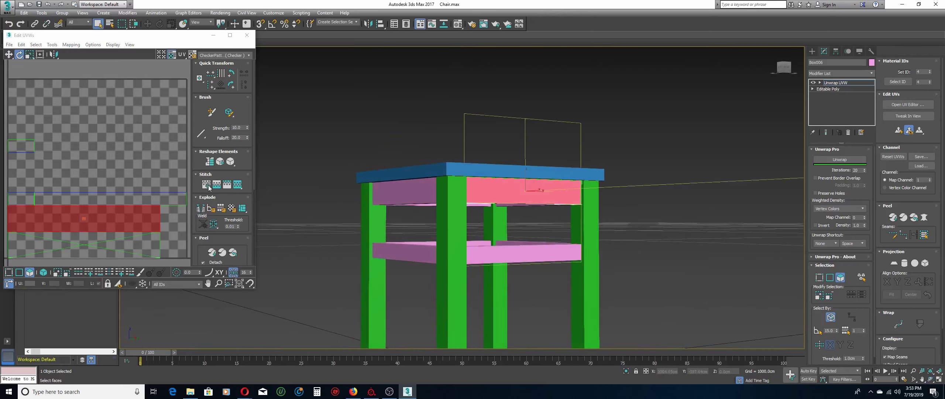
left_click(182, 197, "ctrl")
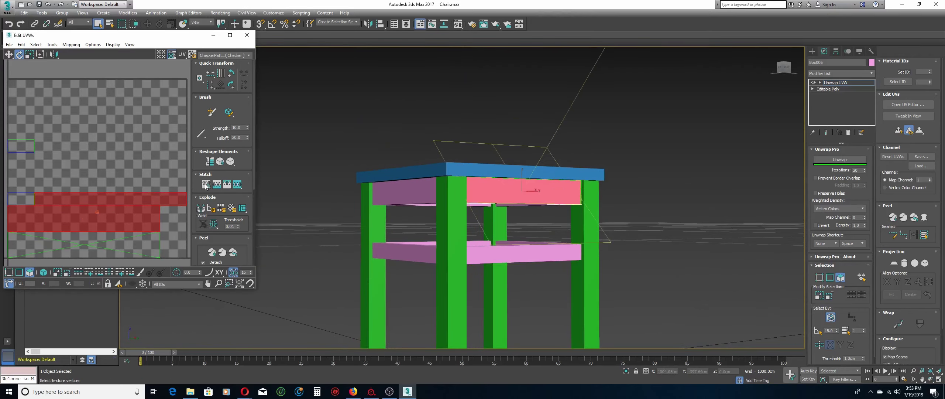
left_click(206, 184)
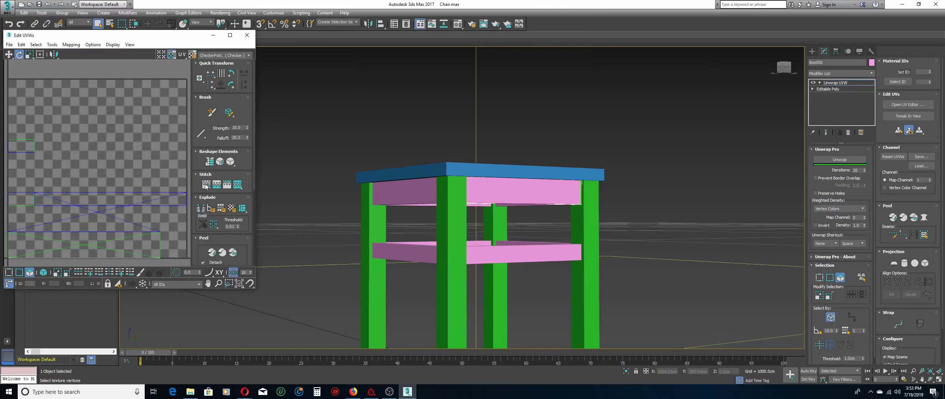
Re-unwrap the stretcher's UVs and rotate the island level to horizontal.
left_click(166, 201)
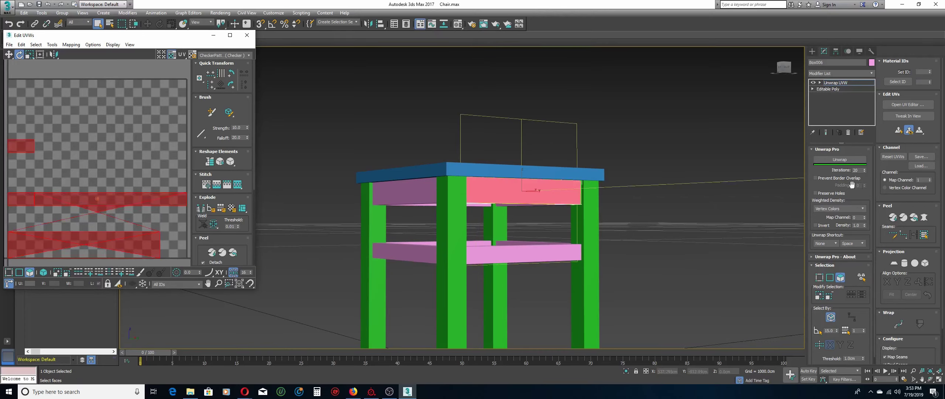
left_click(840, 163)
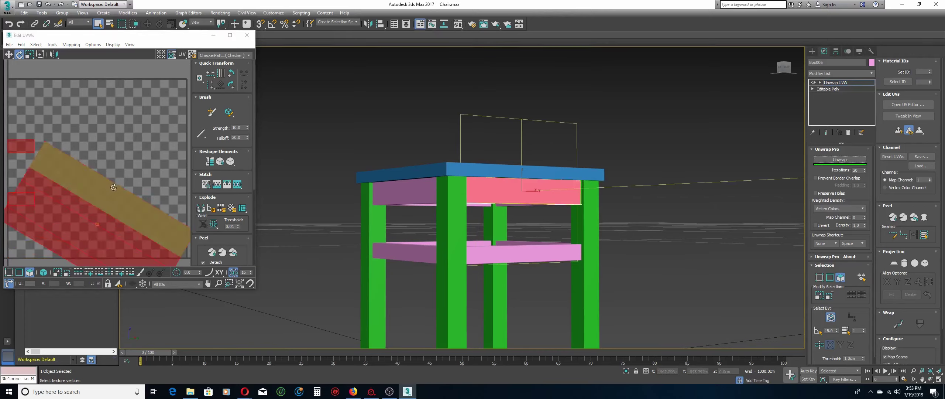
middle_click_drag(106, 185, 138, 136)
key("e")
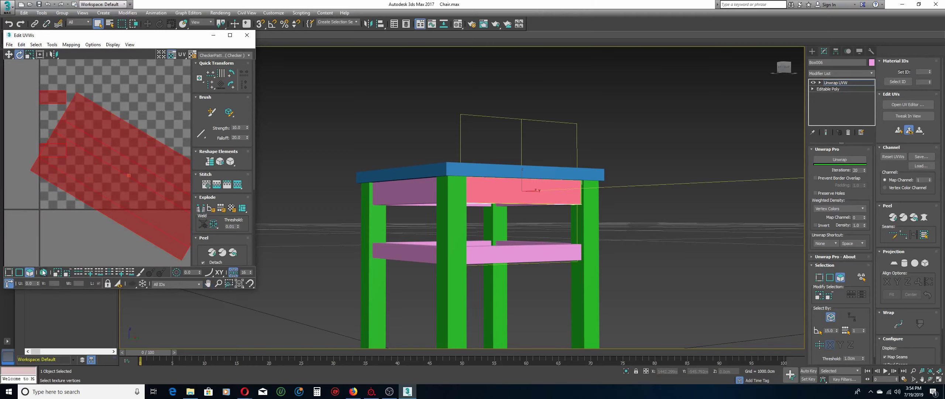
left_click(44, 272)
left_click(62, 238)
left_click(49, 169)
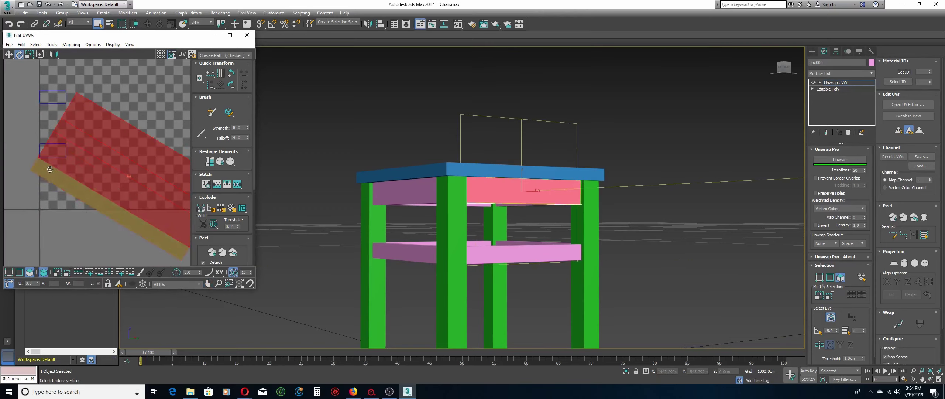
left_click_drag(49, 169, 45, 216)
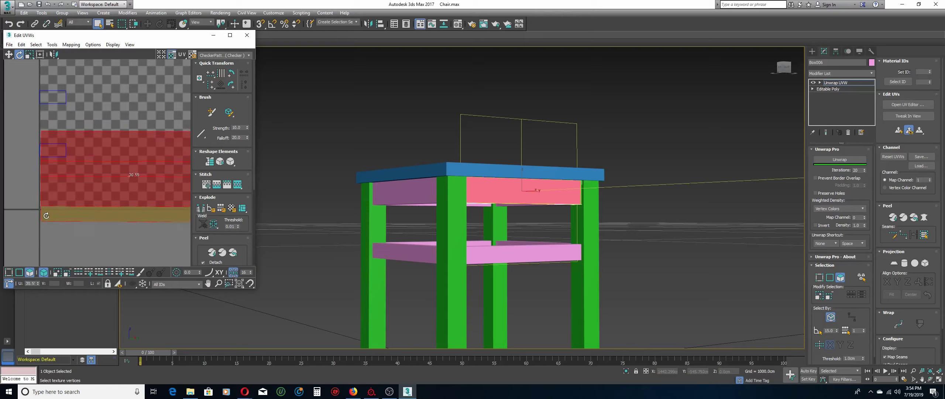
Pack all of Box006's UV pieces into a block and close the editor.
key("ctrl+a")
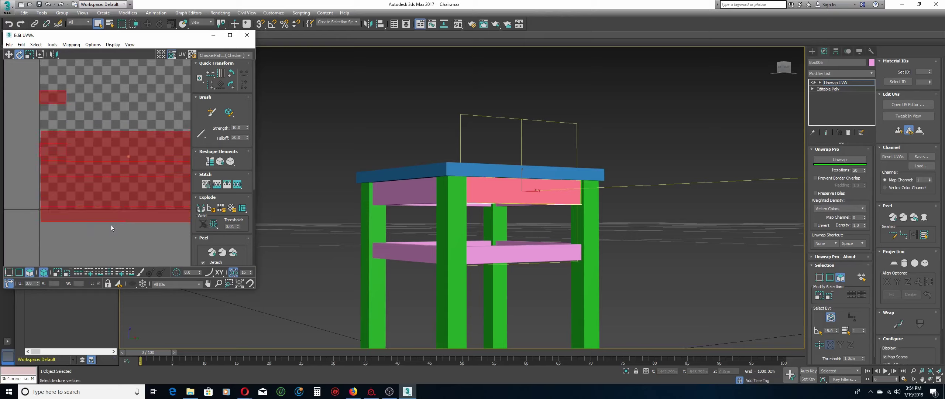
scroll(175, 238, "down", 1)
scroll(210, 239, "down", 5)
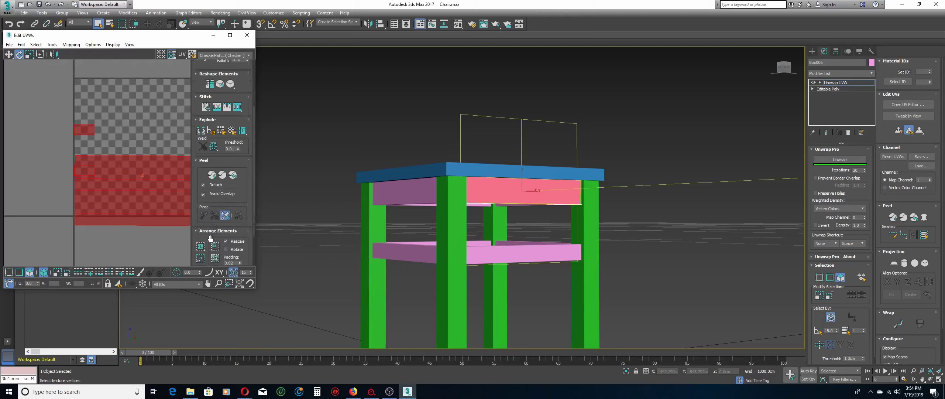
left_click(201, 246)
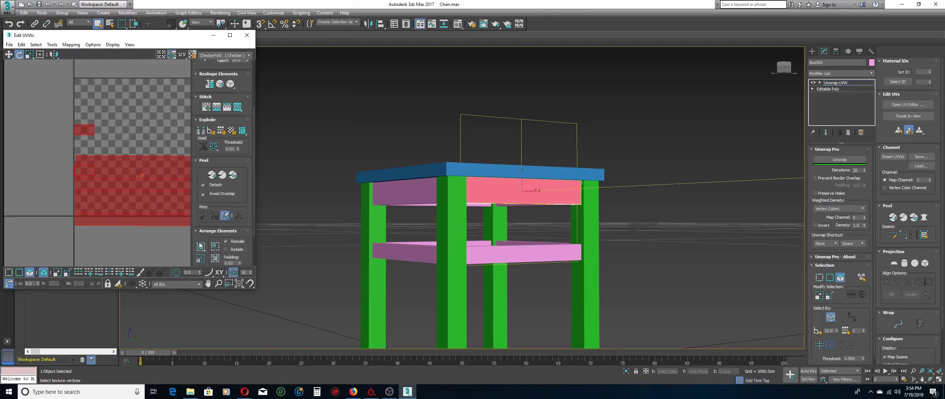
left_click(246, 36)
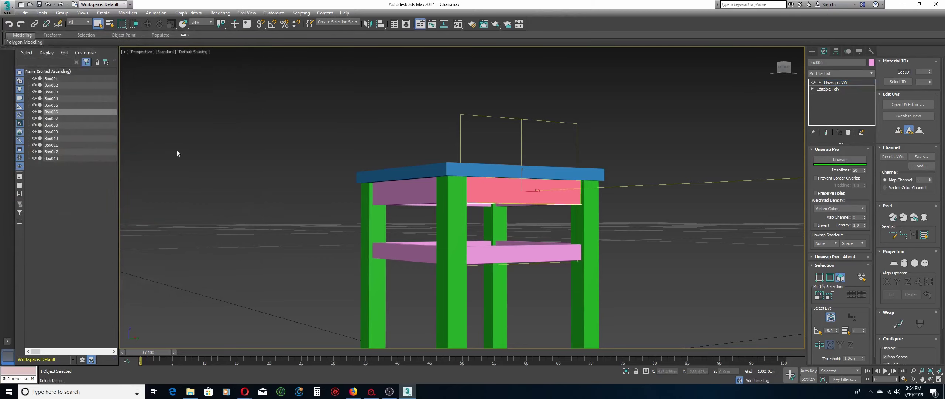
Add Unwrap UVW to Box007, review its UVs in the editor, then select Box008.
left_click(56, 117)
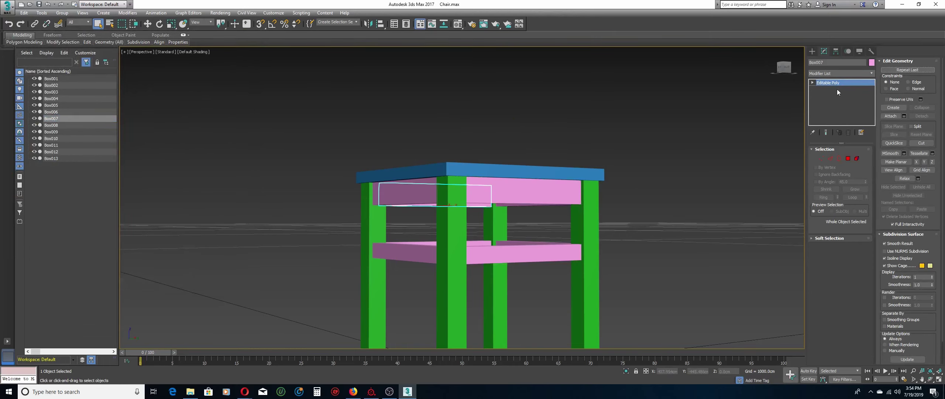
left_click(837, 71)
scroll(842, 184, "down", 15)
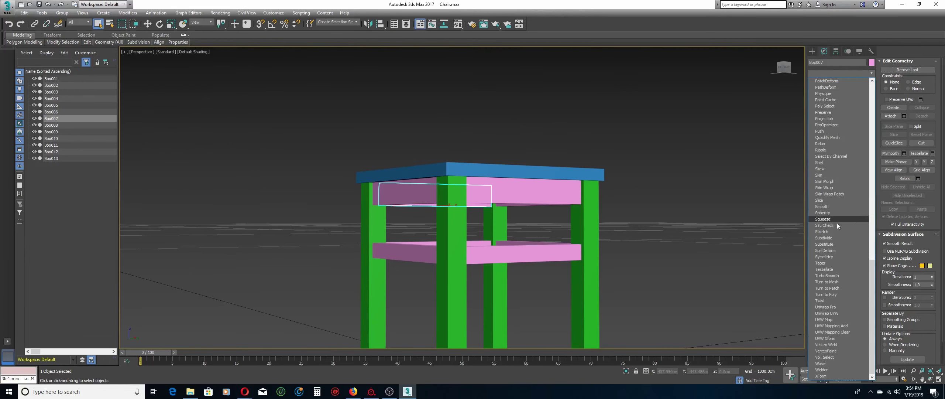
left_click(841, 306)
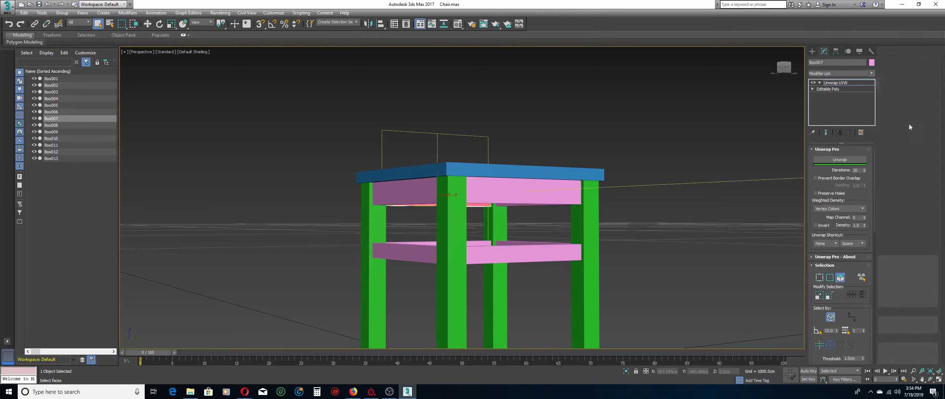
left_click(910, 105)
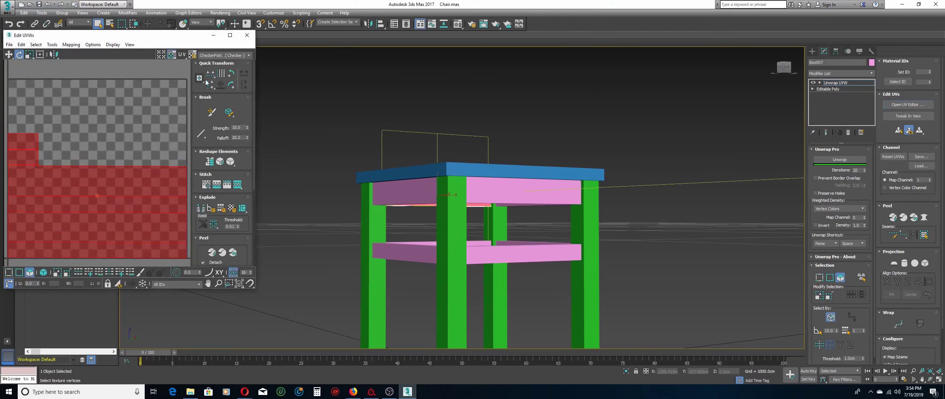
left_click(247, 35)
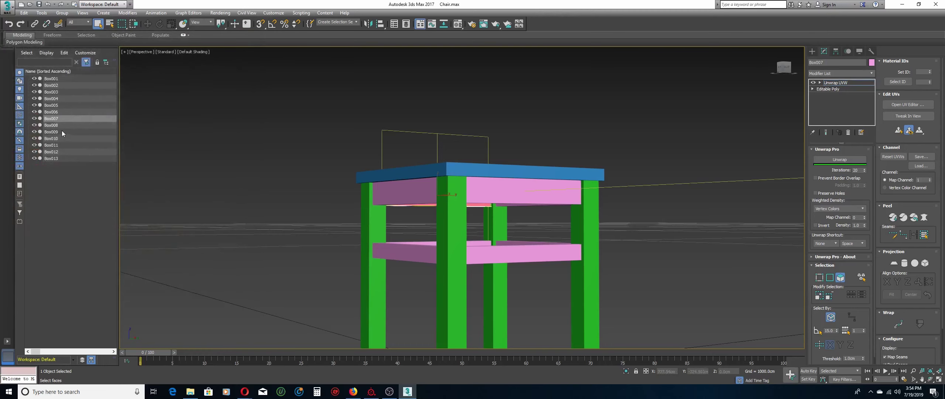
left_click(51, 125)
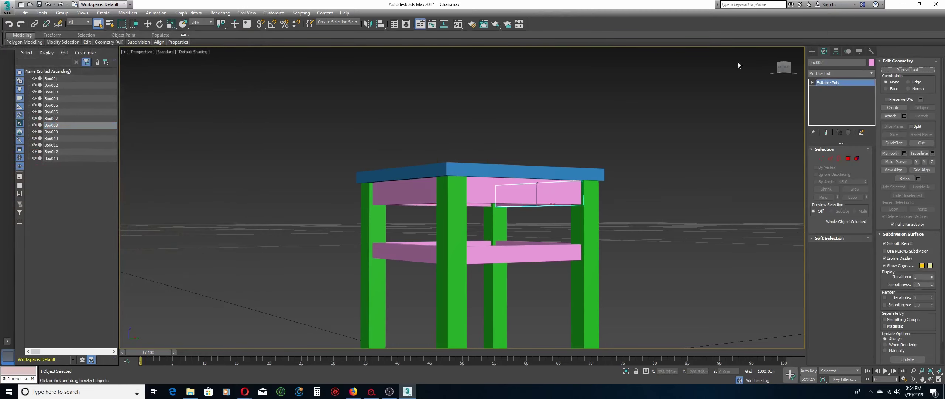
Add an Unwrap UVW modifier to Box008 and apply Box Mapping to all its faces.
left_click(830, 73)
type("u")
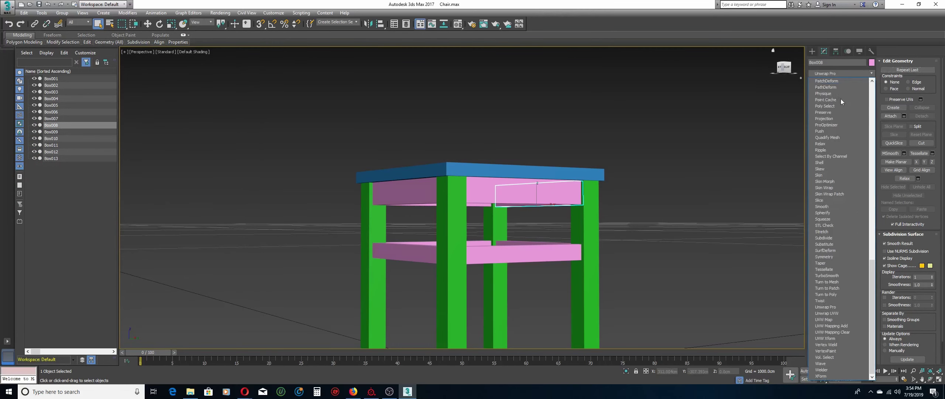
left_click(838, 313)
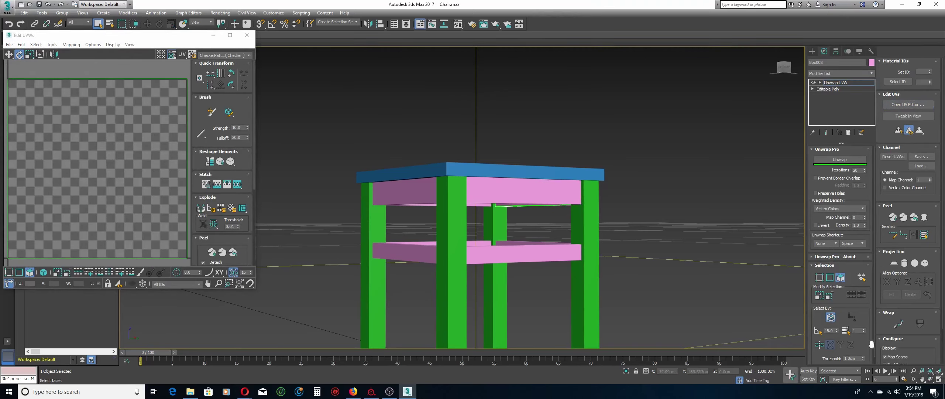
left_click(931, 379)
left_click_drag(521, 223, 434, 222)
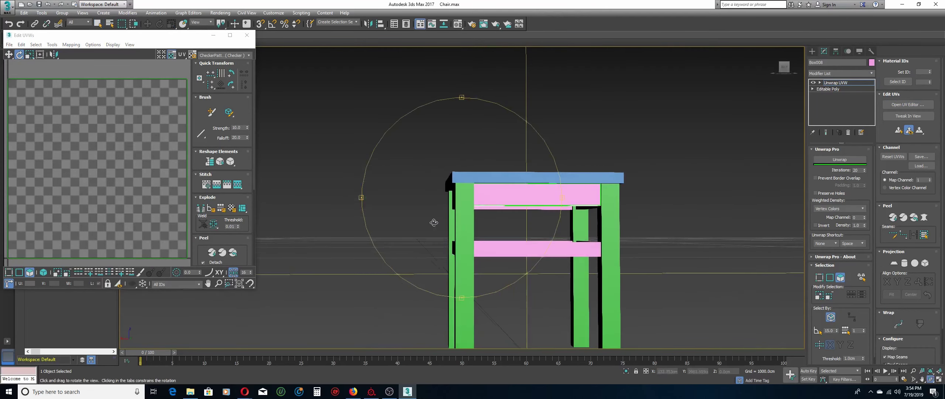
left_click(147, 138)
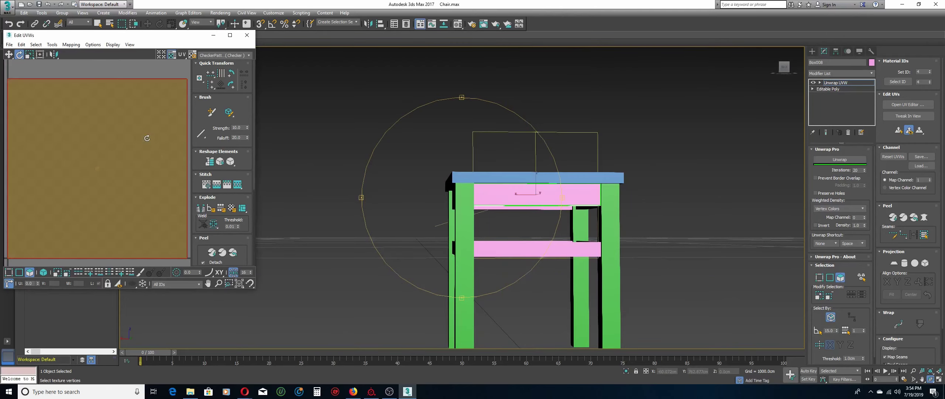
left_click(71, 44)
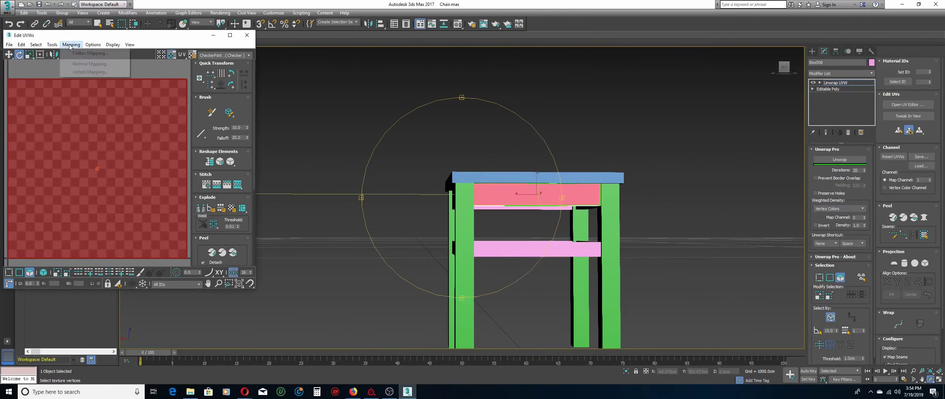
left_click(79, 64)
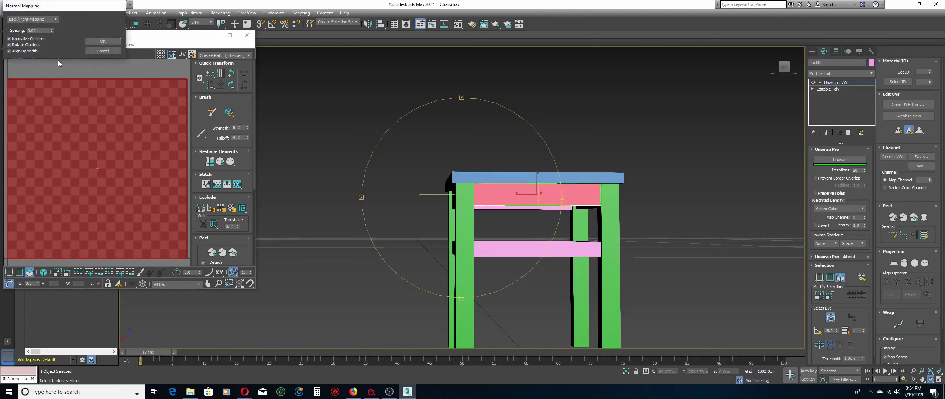
left_click(55, 19)
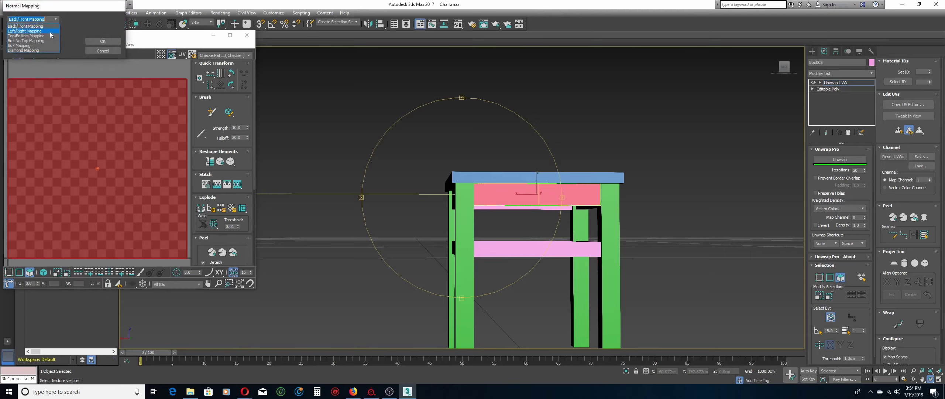
left_click(39, 46)
left_click(103, 41)
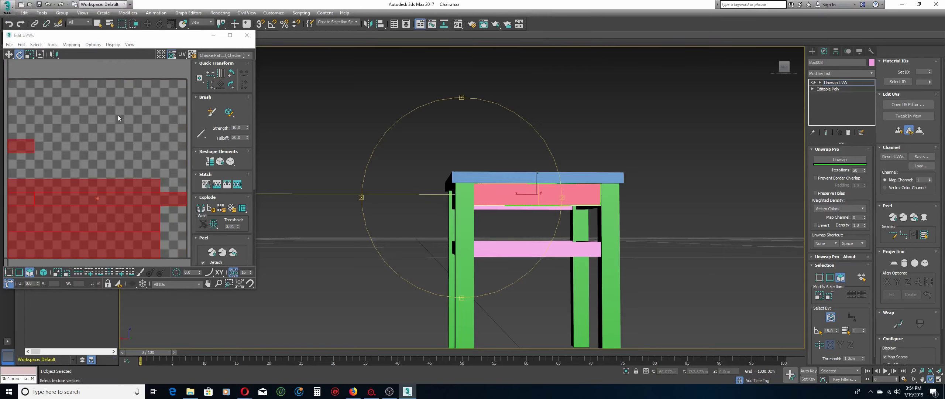
Select the front rail's faces, including the underside, and stitch their UV pieces together.
middle_click_drag(508, 230, 516, 195, "alt")
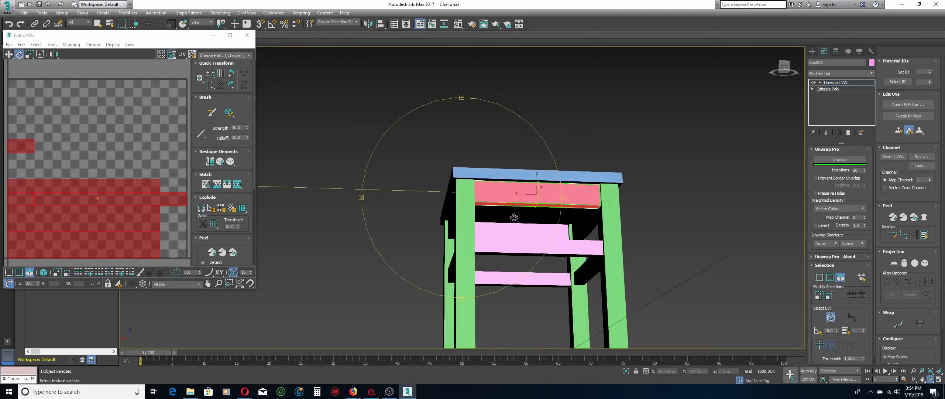
key("q")
left_click(517, 188)
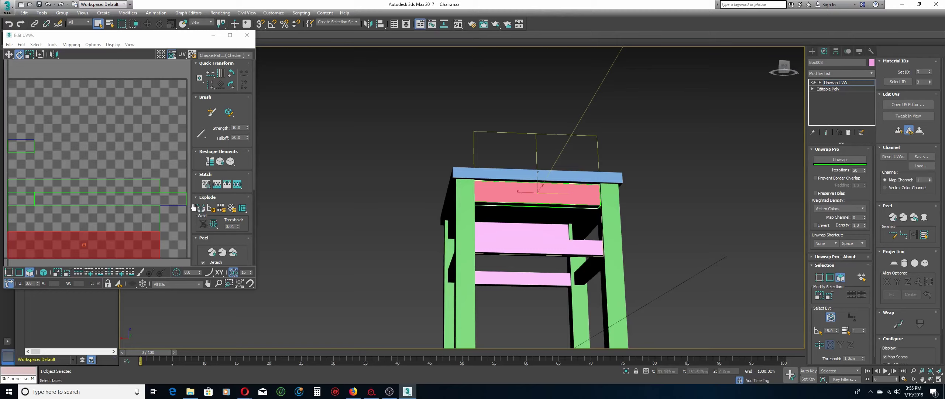
left_click(502, 202, "ctrl")
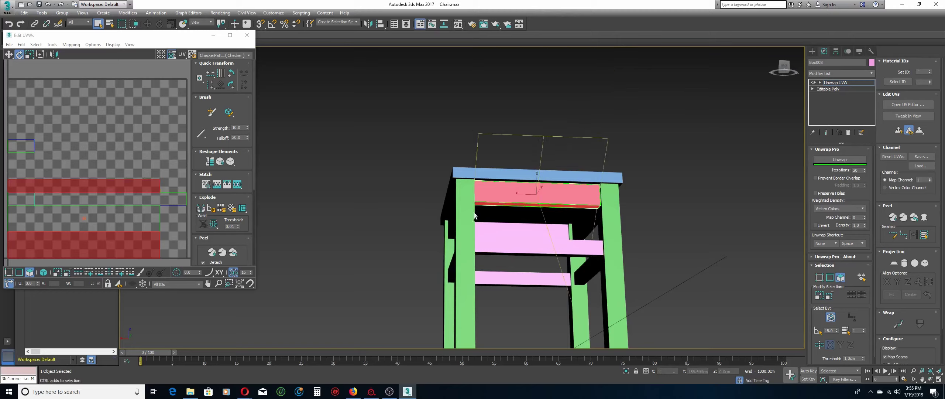
left_click(211, 185)
left_click(512, 203)
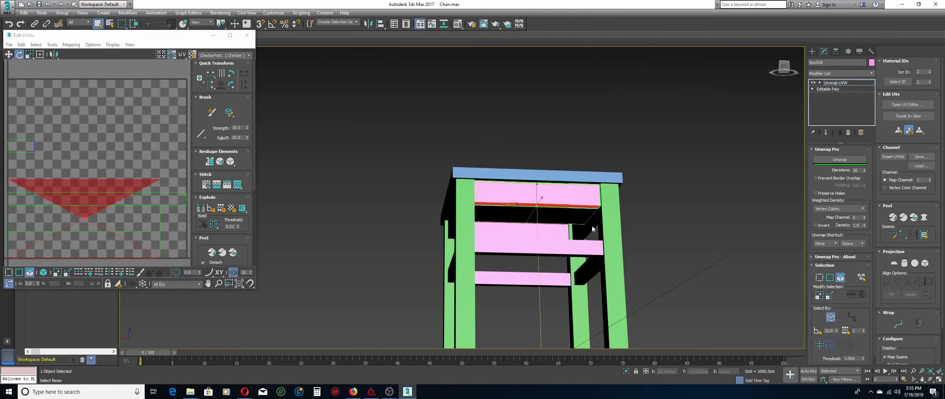
left_click(931, 380)
left_click_drag(517, 258, 554, 194)
left_click(554, 194, "ctrl")
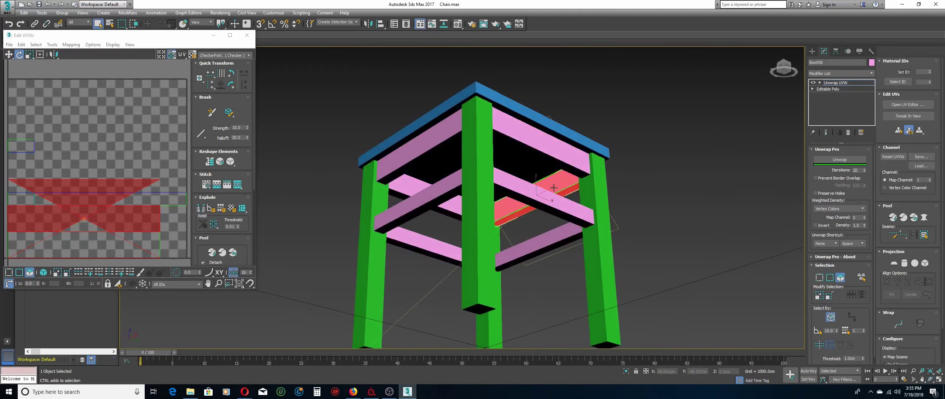
left_click(207, 183)
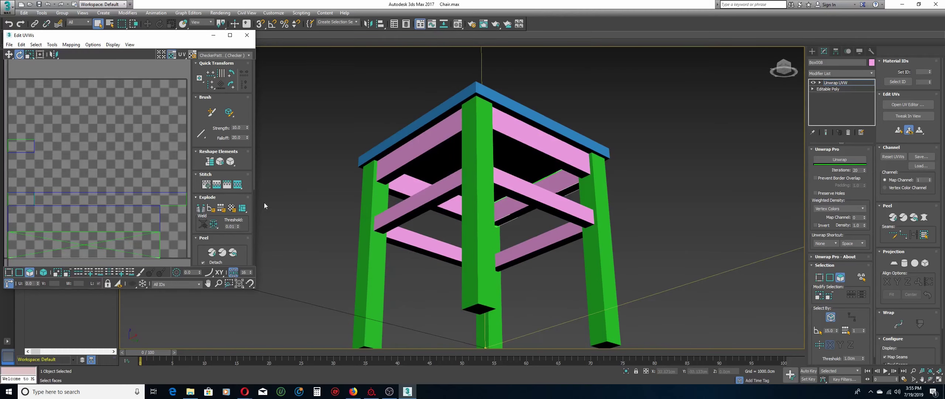
Add the top front rail face and long bar shell, then unwrap the rail shells flat.
left_click(571, 188)
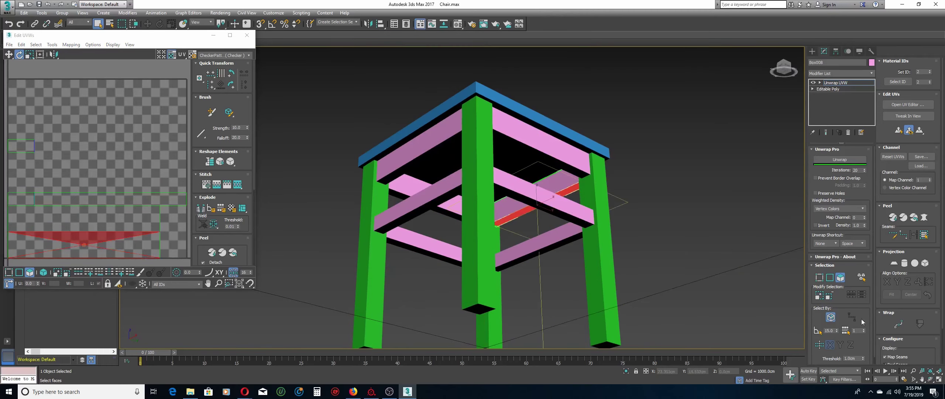
left_click(930, 379)
left_click_drag(511, 212, 487, 192)
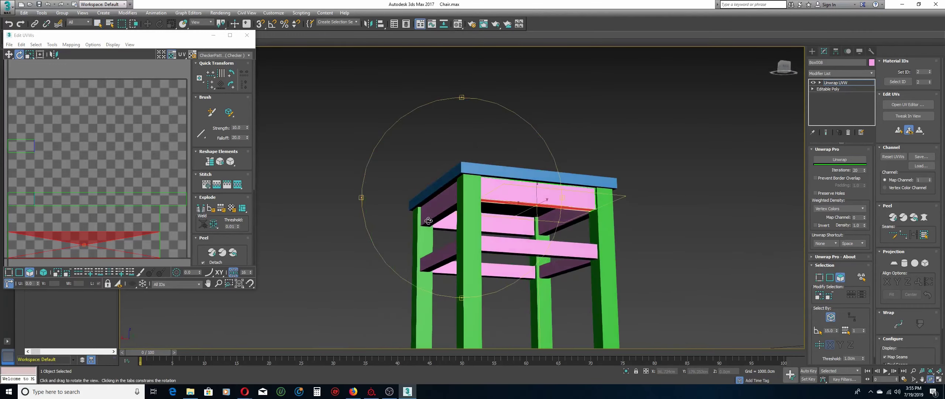
key("Escape")
left_click(538, 190)
left_click(183, 199, "ctrl")
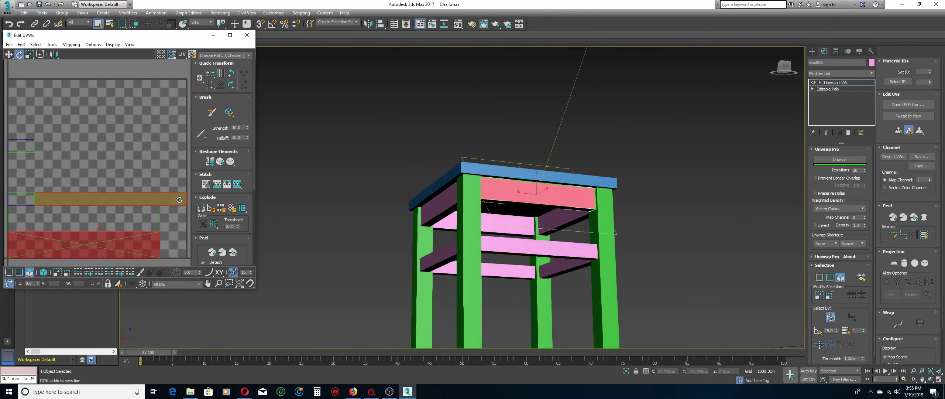
left_click(172, 193)
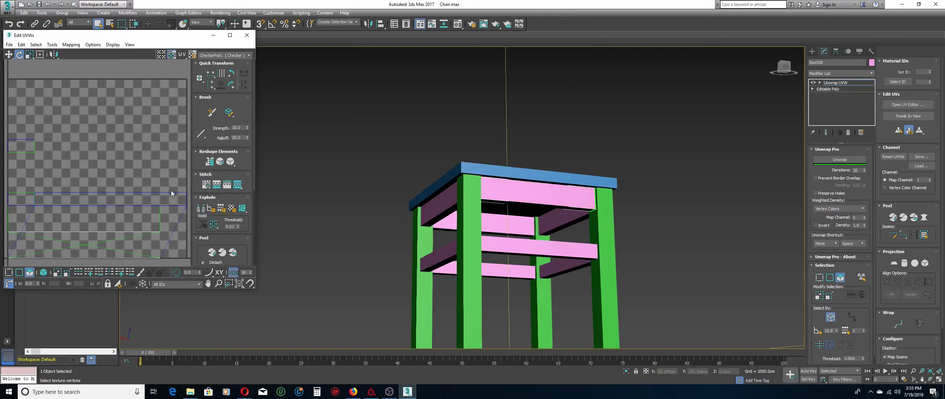
left_click(171, 193)
key("space")
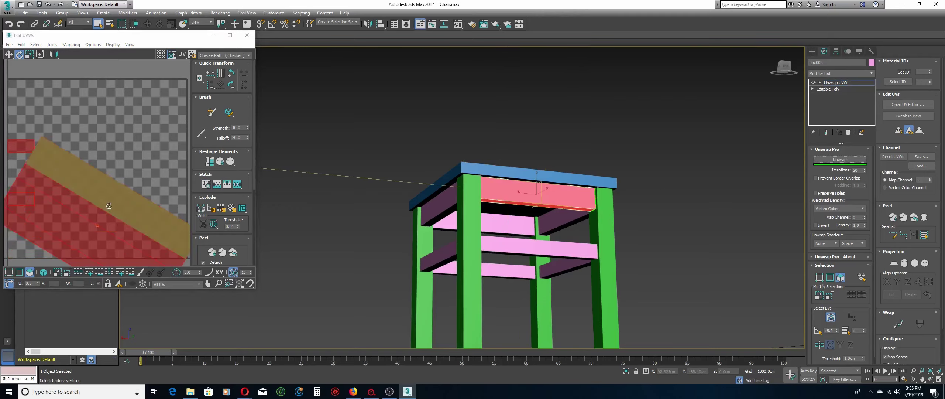
Rotate the rail UV shell horizontal, pack it with Arrange Elements, and close Edit UVWs.
left_click(166, 180)
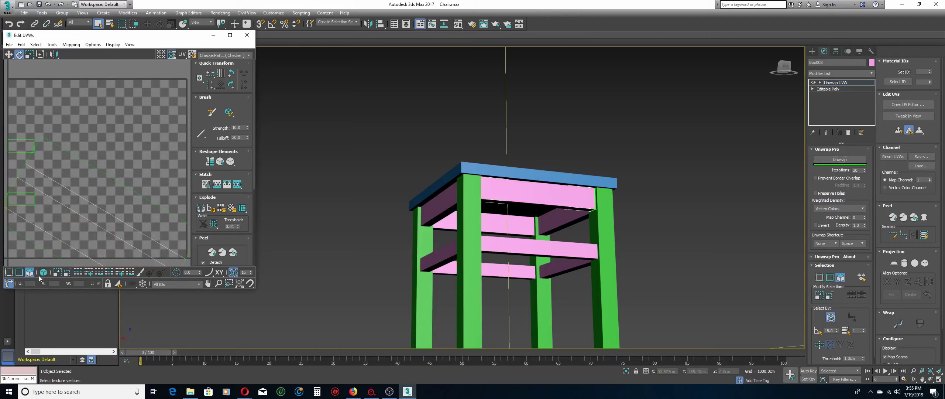
left_click(43, 272)
left_click(93, 209)
left_click_drag(103, 209, 172, 189)
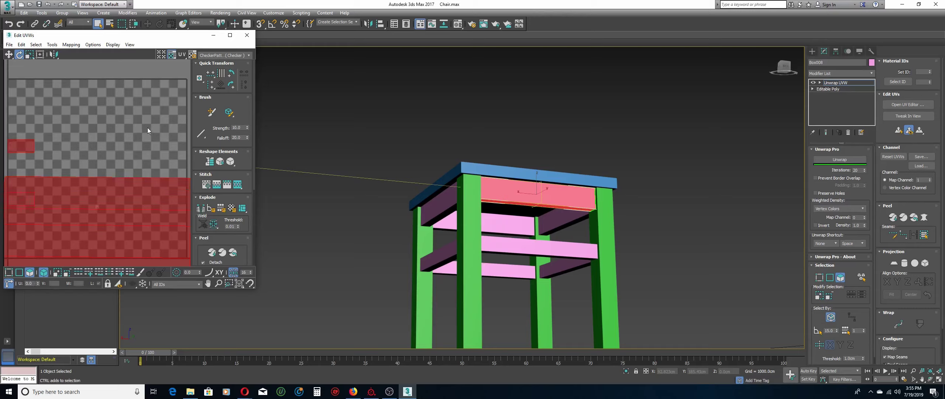
scroll(222, 203, "down", 4)
scroll(221, 205, "down", 2)
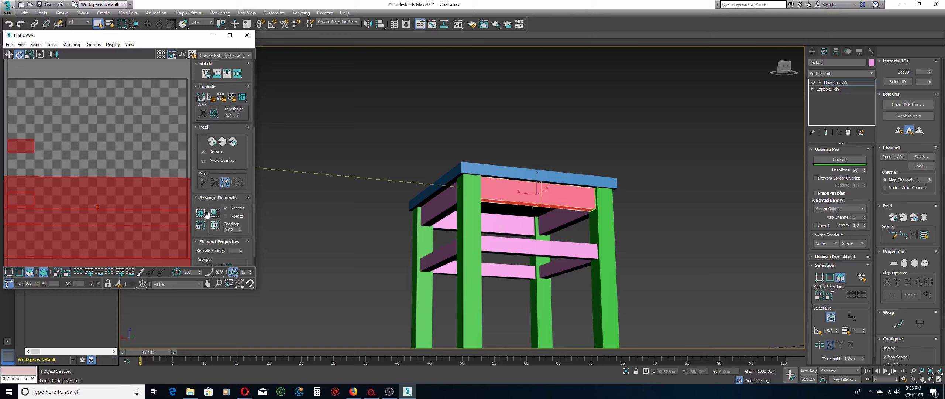
left_click(200, 214)
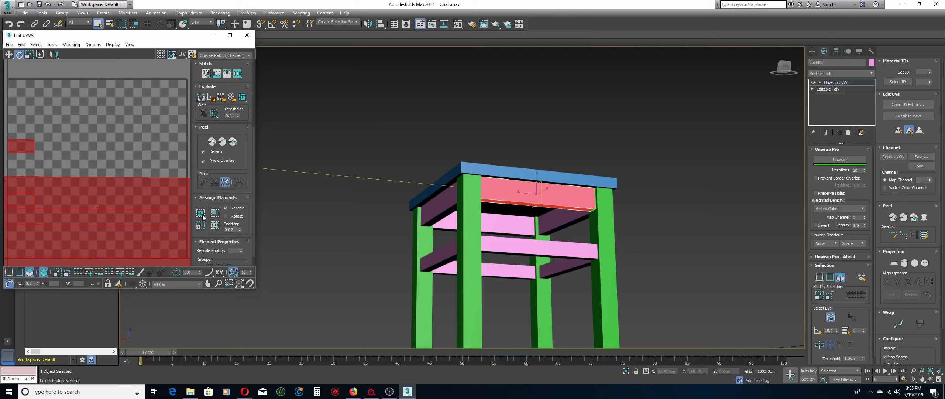
left_click(246, 35)
Add Unwrap UVW to Box009, open its UV editor, and select all the plank's faces.
left_click(50, 132)
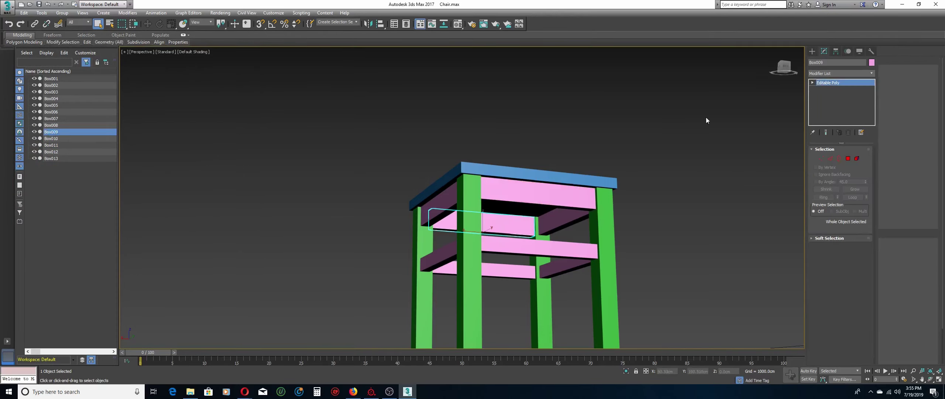
left_click(930, 379)
left_click_drag(497, 252, 462, 257)
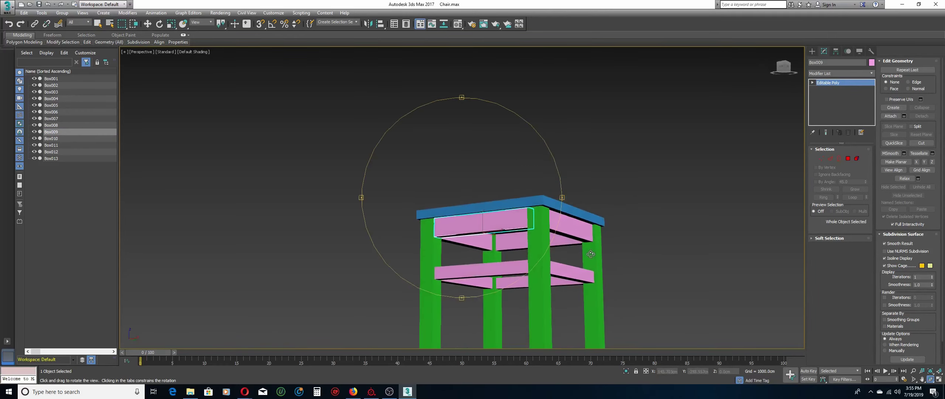
left_click(839, 74)
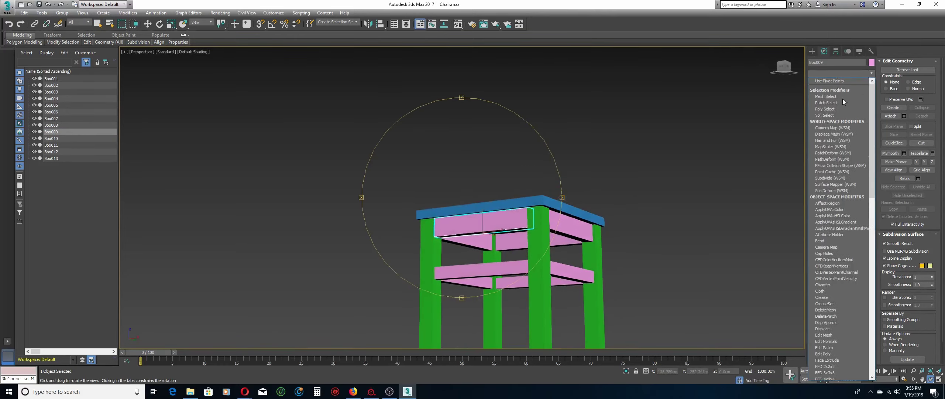
scroll(840, 302, "down", 10)
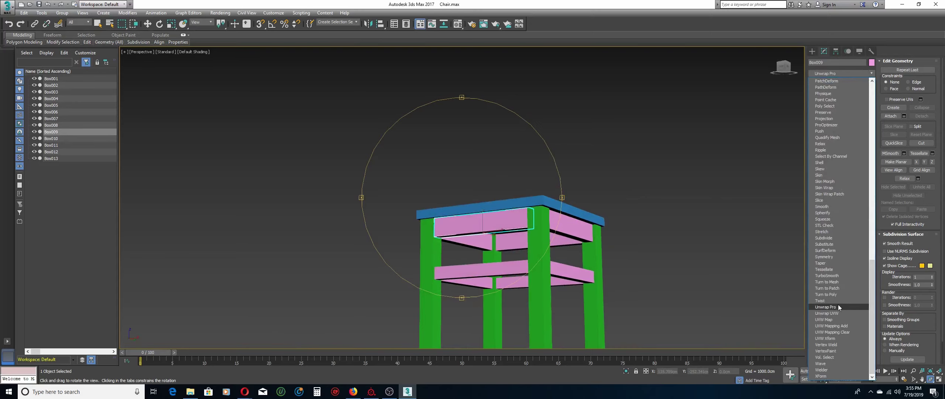
left_click(838, 313)
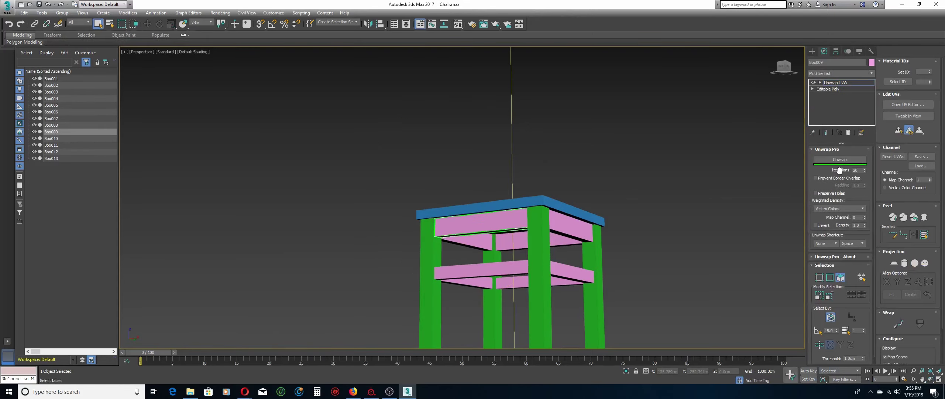
left_click(908, 105)
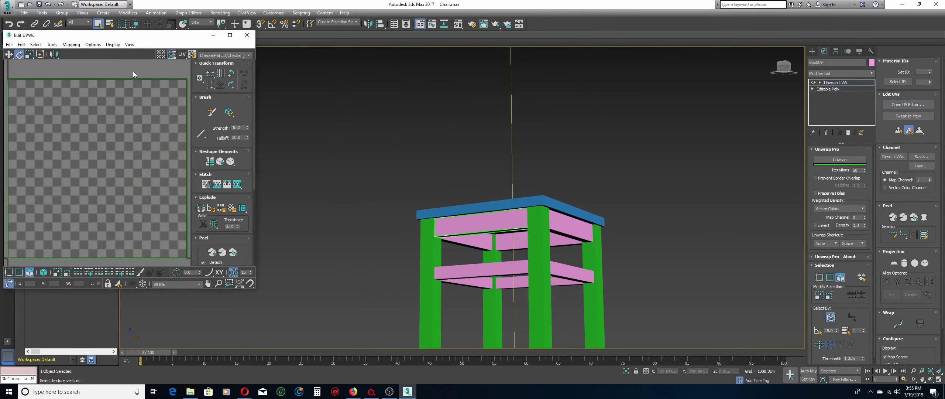
key("ctrl+a")
Apply Box Mapping to Box009's selected faces.
left_click(71, 44)
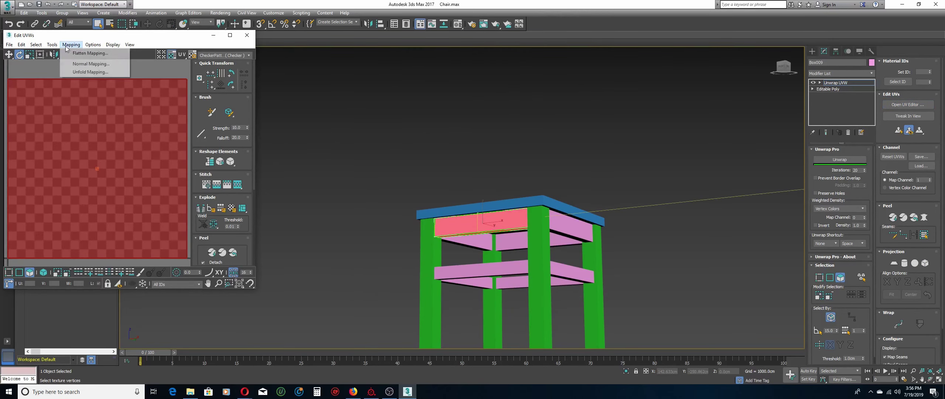
left_click(89, 64)
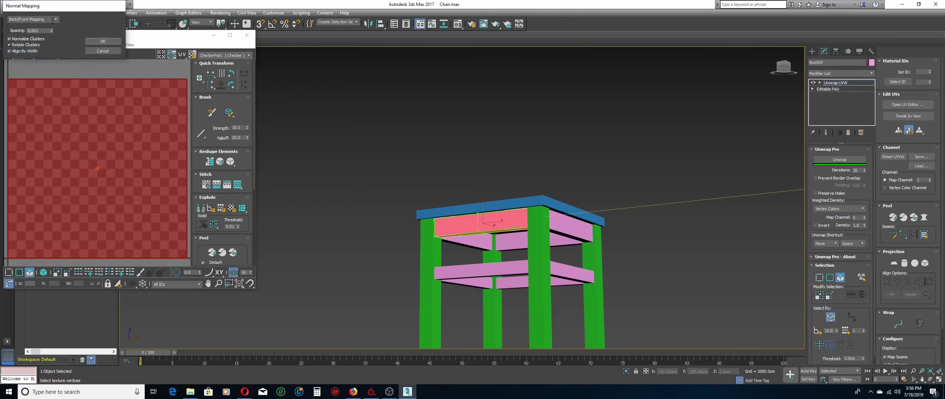
left_click(56, 20)
left_click(44, 45)
left_click(103, 41)
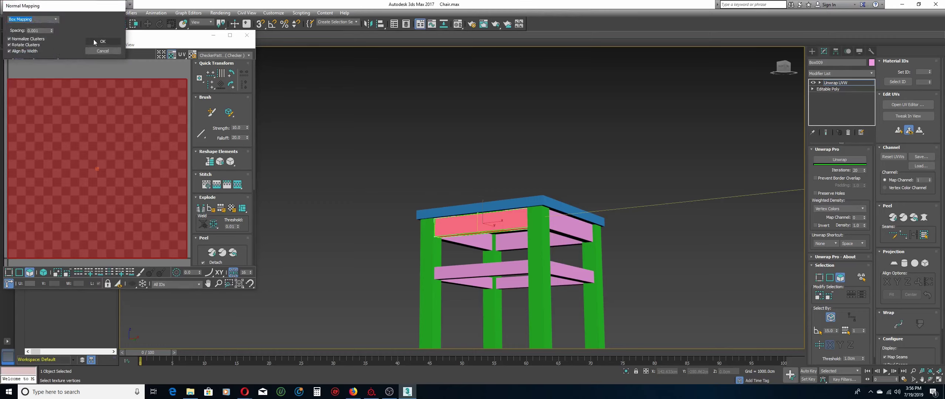
Select the apron faces, including those under the chair, and stitch their UVs.
left_click(492, 220)
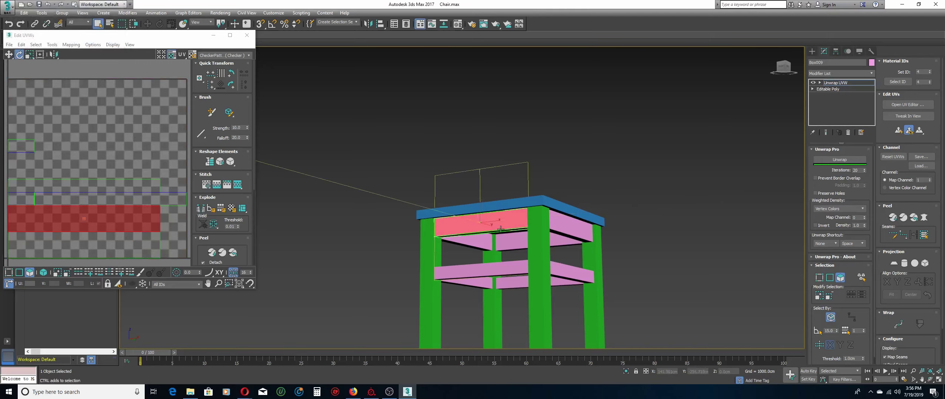
left_click(501, 231, "ctrl")
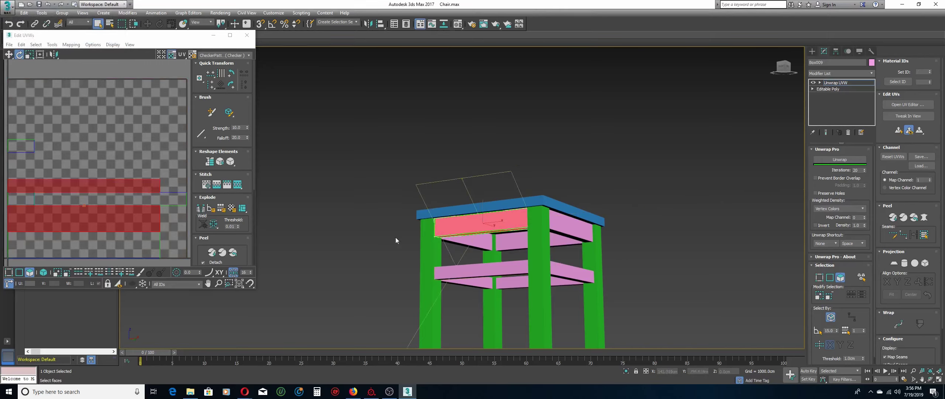
left_click(410, 245)
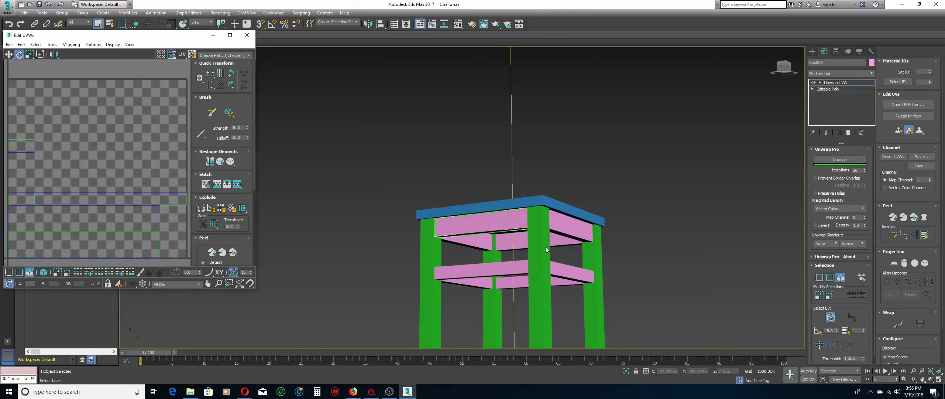
left_click(497, 230)
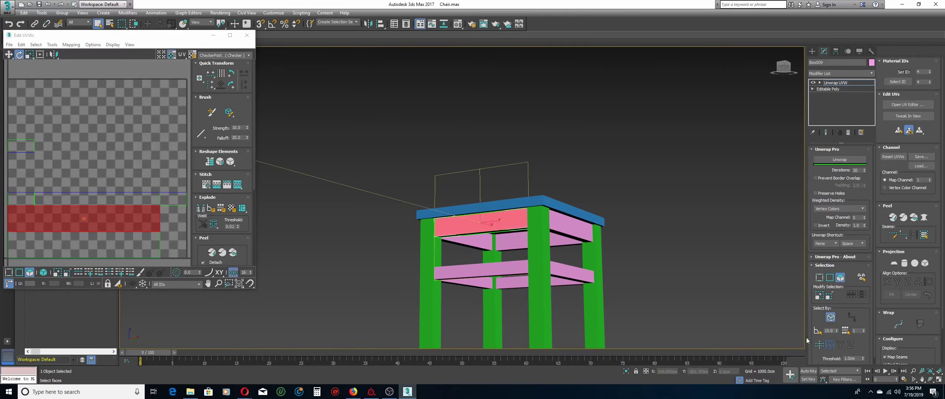
left_click(930, 381)
left_click_drag(511, 246, 521, 248)
right_click(521, 247)
left_click(498, 242, "ctrl")
left_click(472, 205, "ctrl")
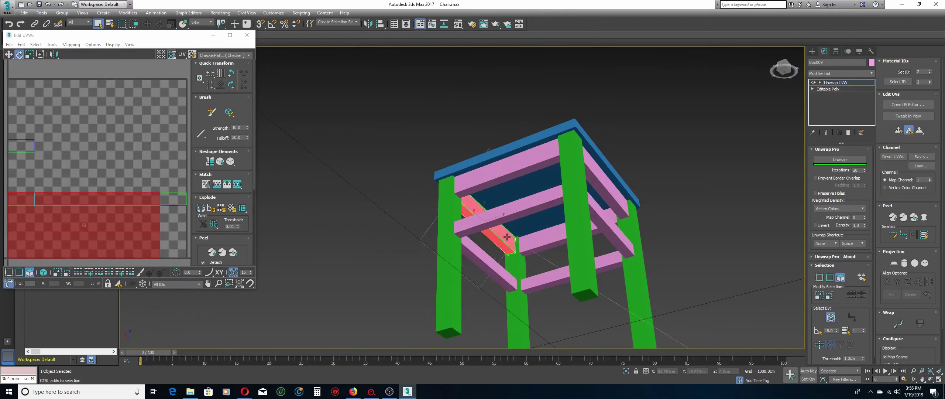
left_click(206, 183)
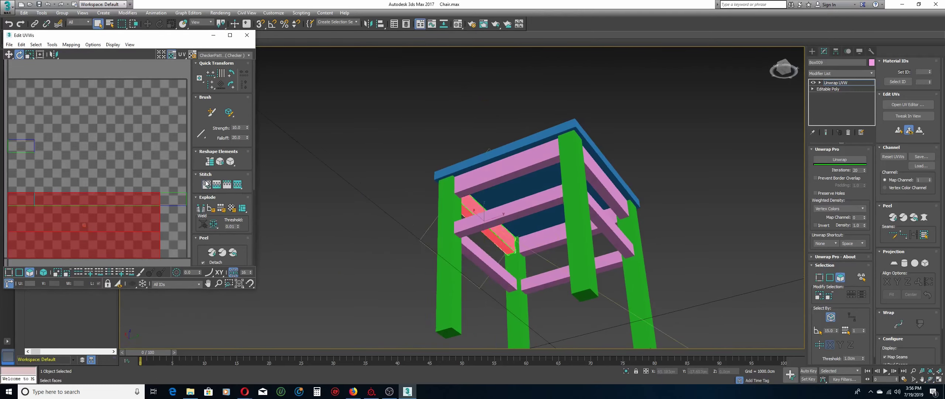
Stitch the front top rail face onto the shell and unwrap it flat.
left_click(931, 378)
left_click_drag(550, 229, 570, 226)
right_click(570, 226)
left_click(496, 217)
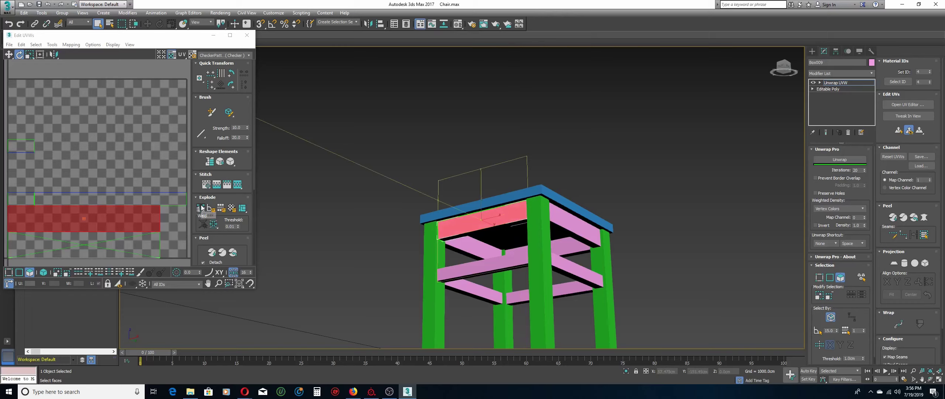
left_click(206, 184)
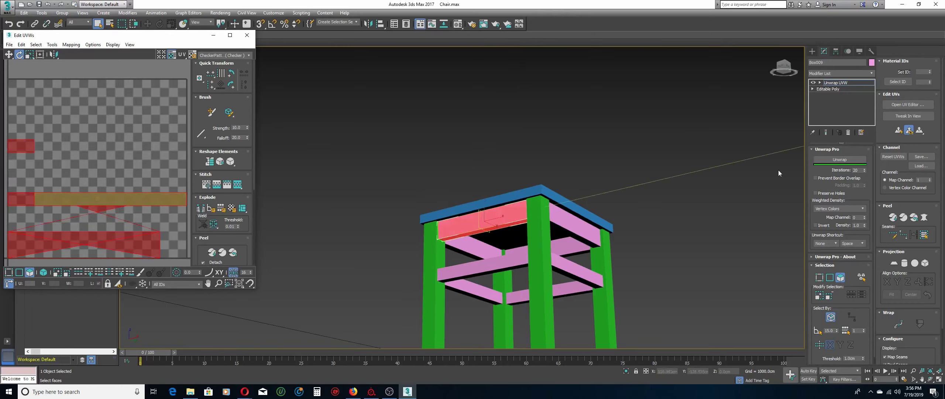
left_click(849, 161)
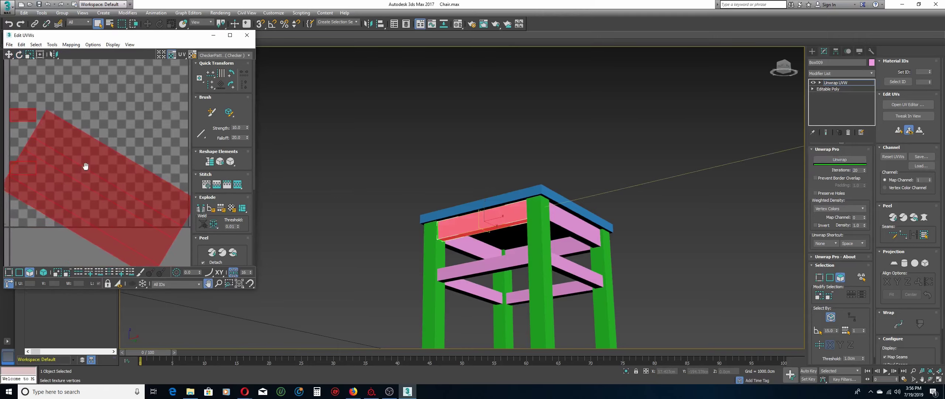
Rotate the Box009 shell horizontal in element mode and pack the UVs into the square.
middle_click_drag(80, 203, 94, 168)
left_click(53, 264)
left_click(43, 272)
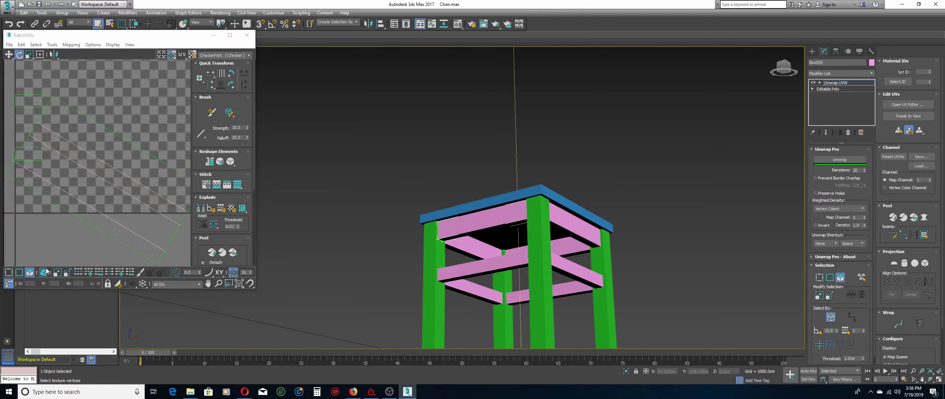
left_click_drag(110, 229, 165, 154)
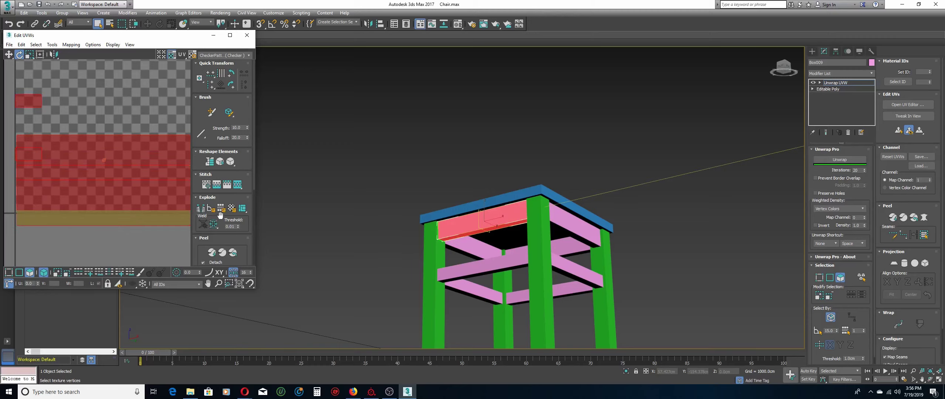
scroll(218, 222, "down", 2)
scroll(218, 244, "down", 2)
left_click(200, 235)
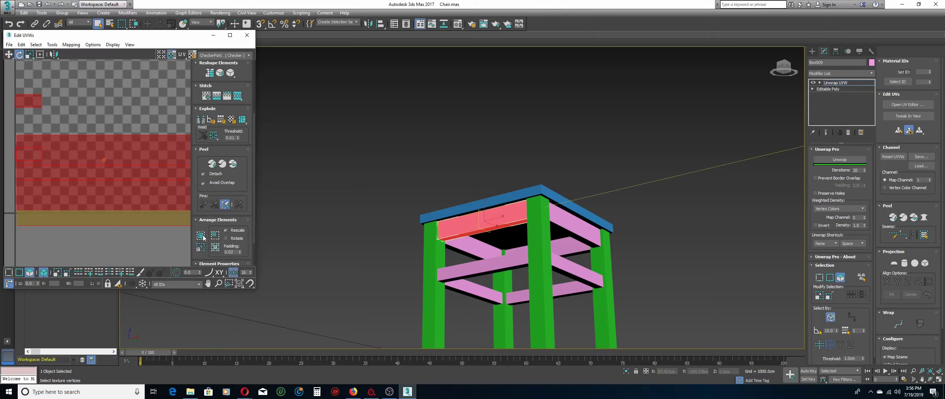
Close Box009's editor, add Unwrap UVW to Box010, and open its UV editor.
left_click(246, 35)
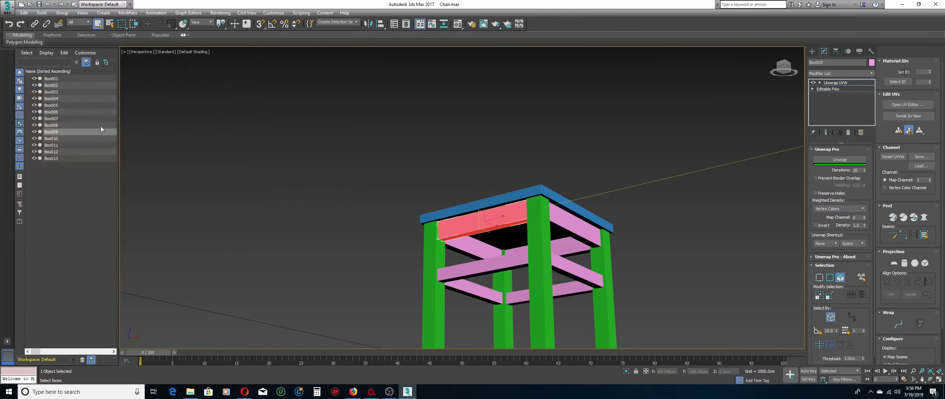
left_click(59, 139)
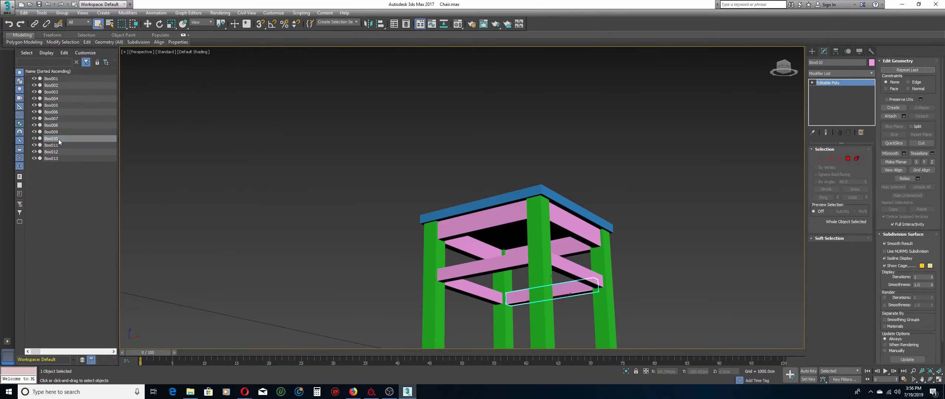
left_click(857, 73)
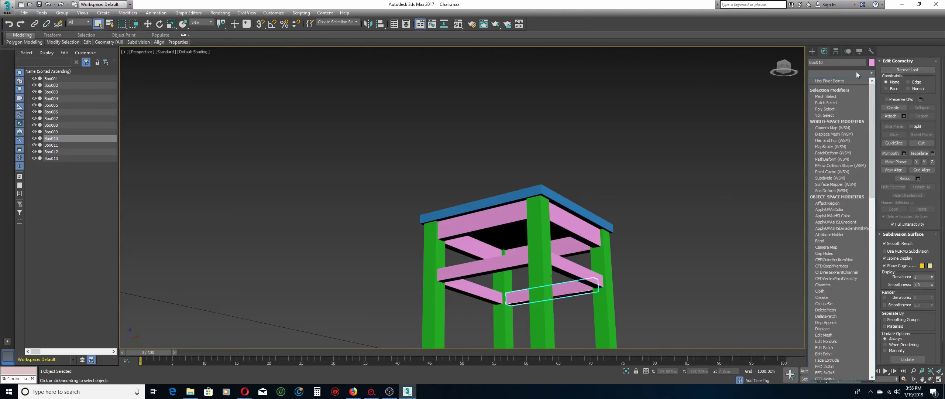
key("u")
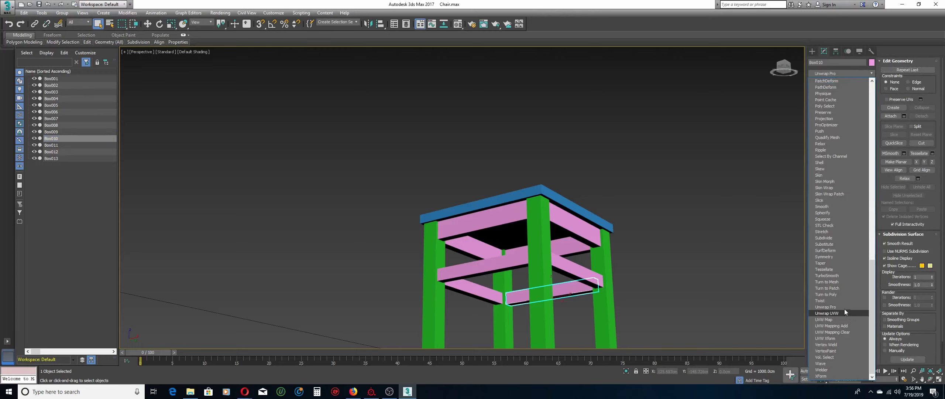
left_click(845, 306)
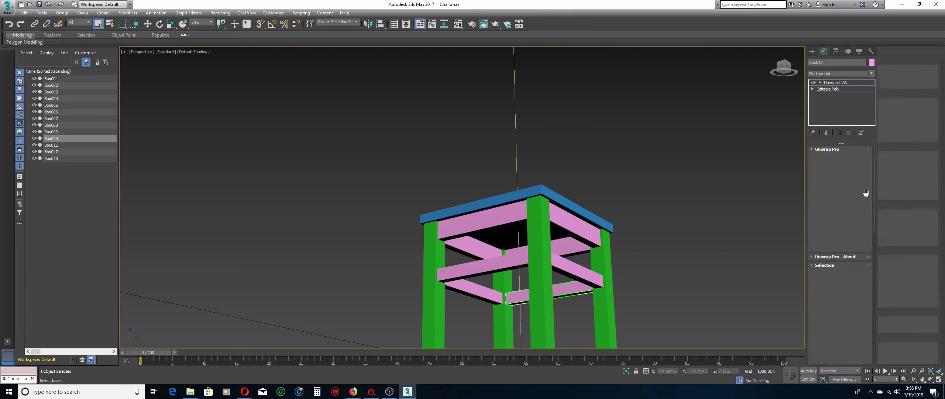
left_click(909, 104)
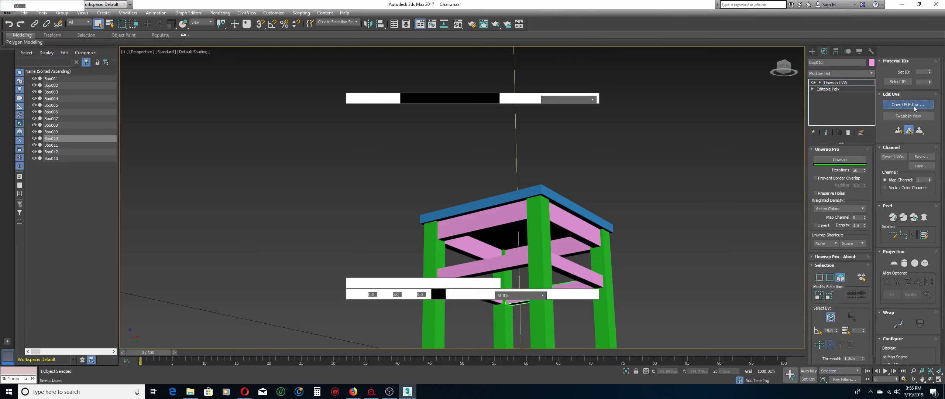
Select all of Box010's faces and apply Box No Top Mapping.
middle_click_drag(491, 254, 725, 233, "alt")
left_click(930, 380)
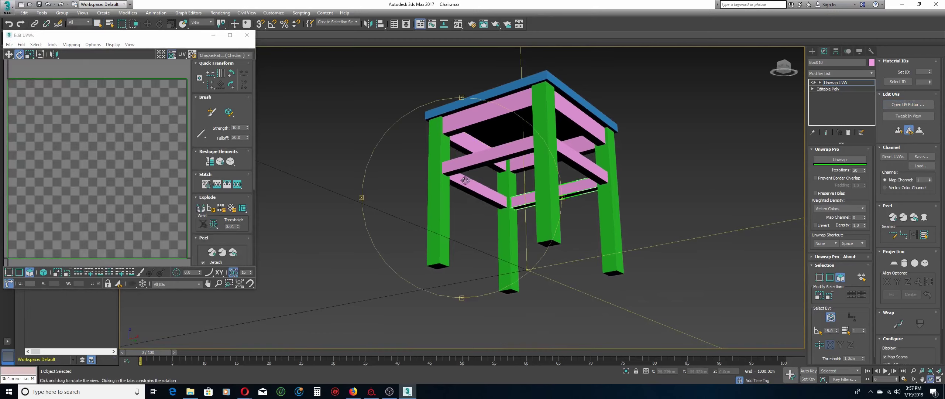
left_click_drag(444, 259, 279, 152)
left_click(96, 62)
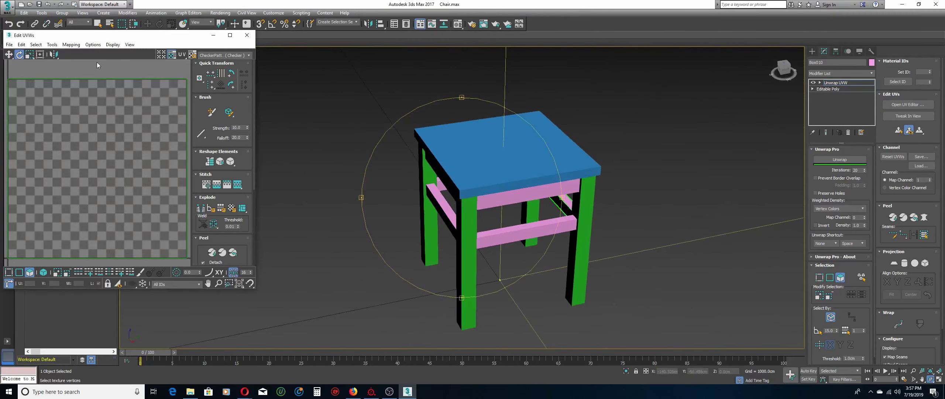
key("ctrl+a")
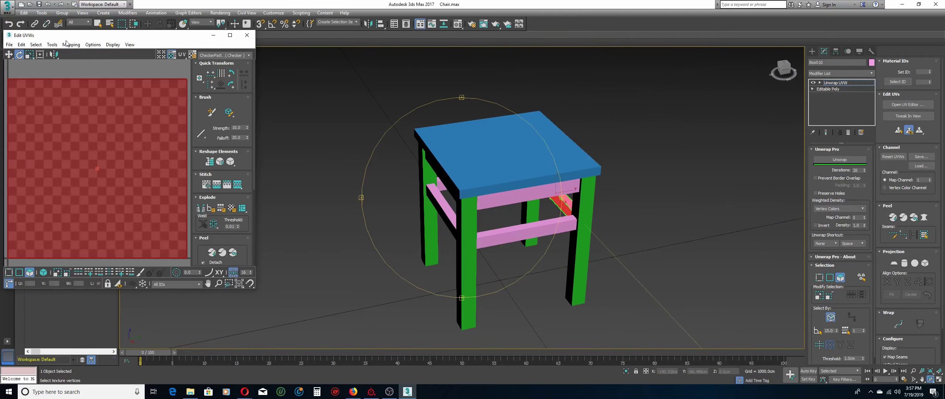
left_click(70, 44)
left_click(82, 64)
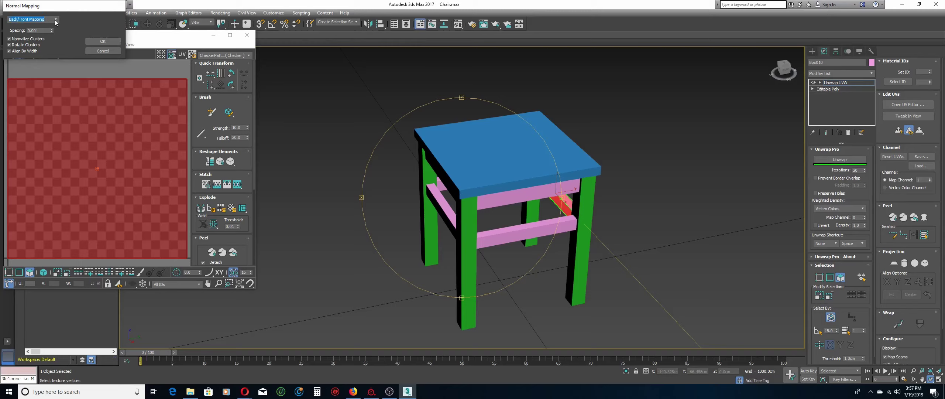
left_click(56, 20)
left_click(44, 41)
left_click(103, 41)
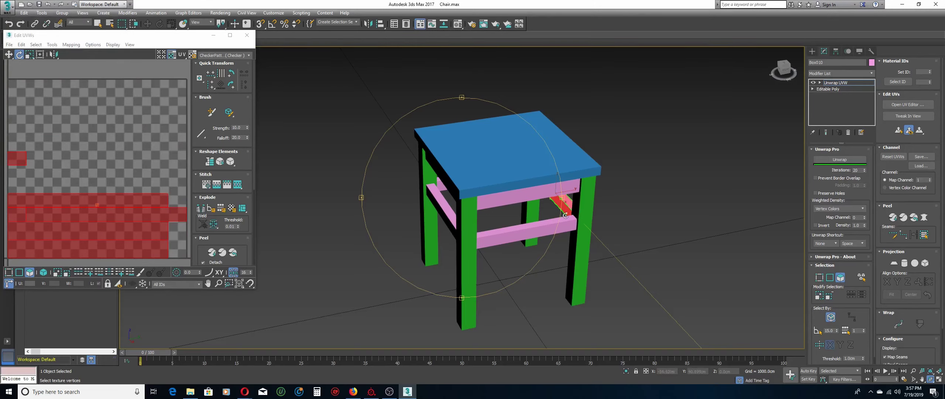
Select the stretcher's inner faces, then clear the selection.
middle_click_drag(499, 219, 465, 209, "alt")
scroll(426, 237, "up", 3)
left_click(487, 198)
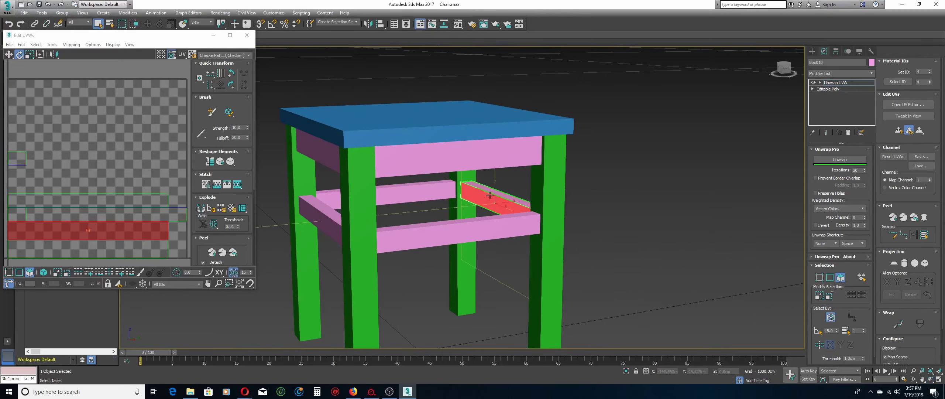
left_click(497, 193, "ctrl")
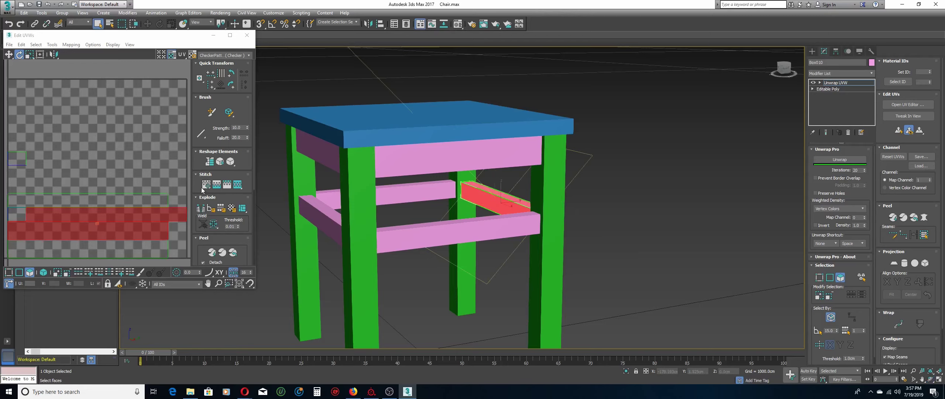
left_click(586, 244)
From the front, select the stretcher's front face, then orbit to view from below.
left_click(931, 379)
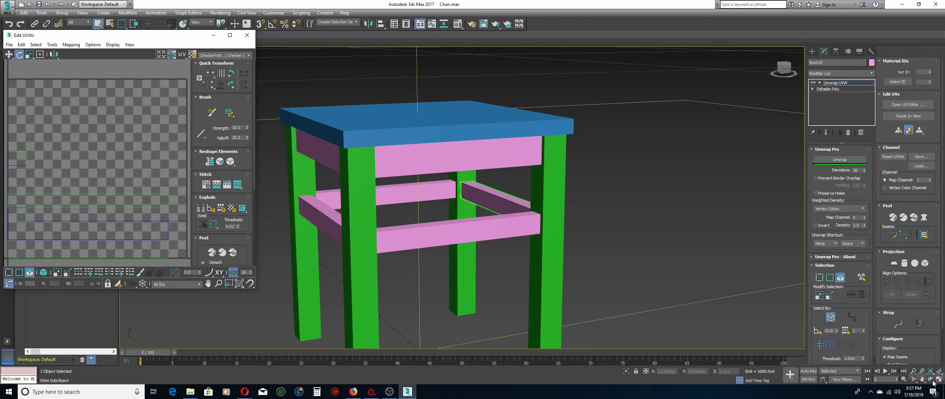
left_click_drag(502, 226, 462, 225)
key("q")
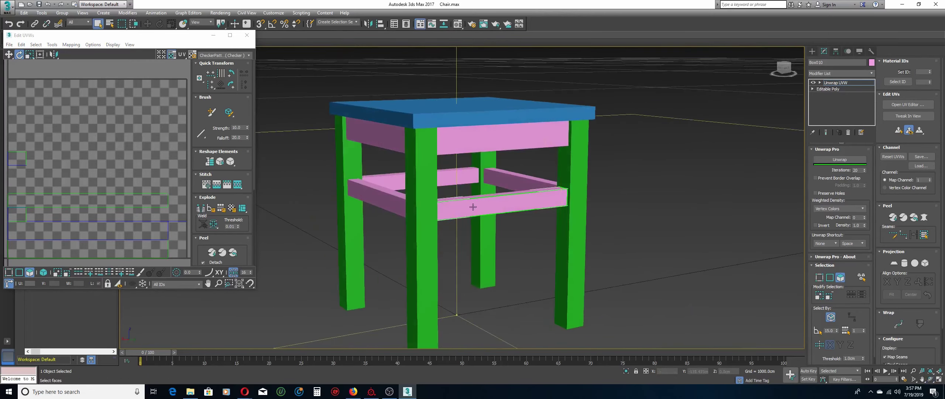
left_click(476, 207)
left_click(486, 194, "ctrl")
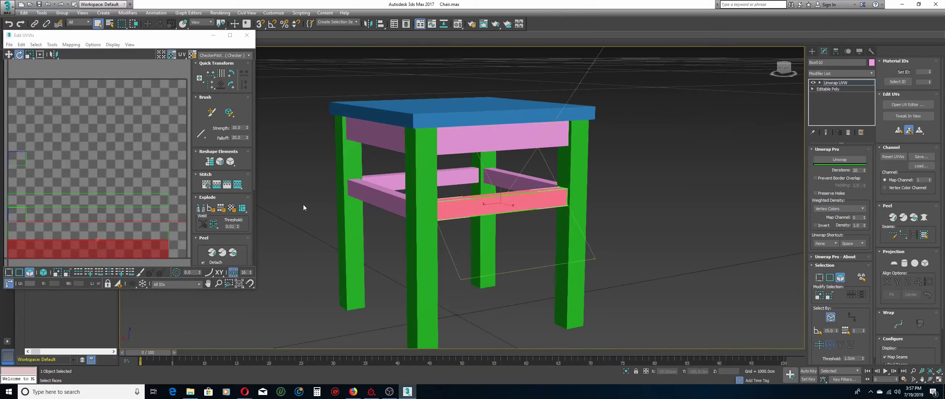
left_click(450, 227)
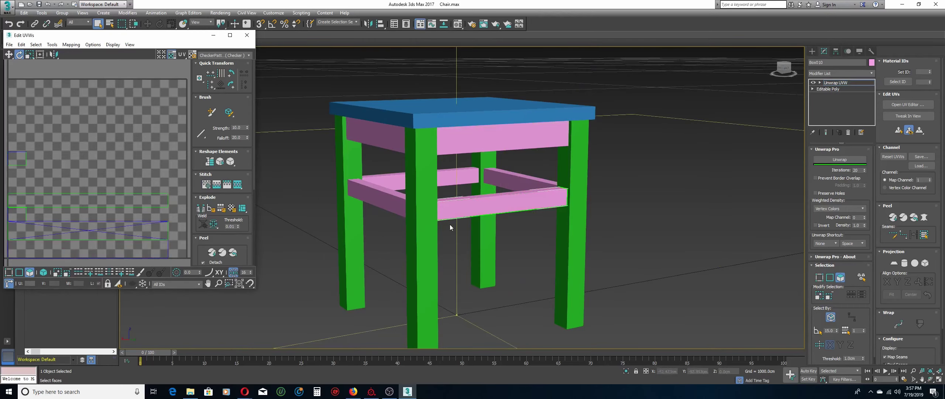
left_click(460, 206)
left_click(930, 379)
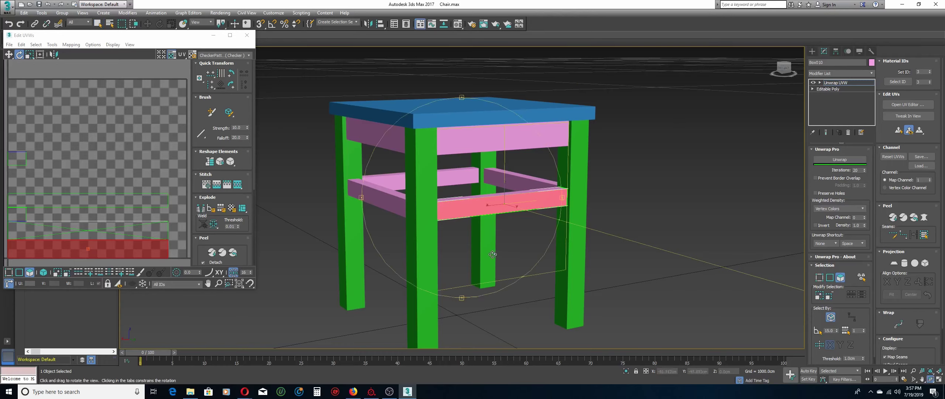
left_click_drag(494, 253, 507, 229)
right_click(507, 220)
Add the stretcher's bottom face, stitch the faces' UVs, and unwrap them flat.
left_click(506, 219, "ctrl")
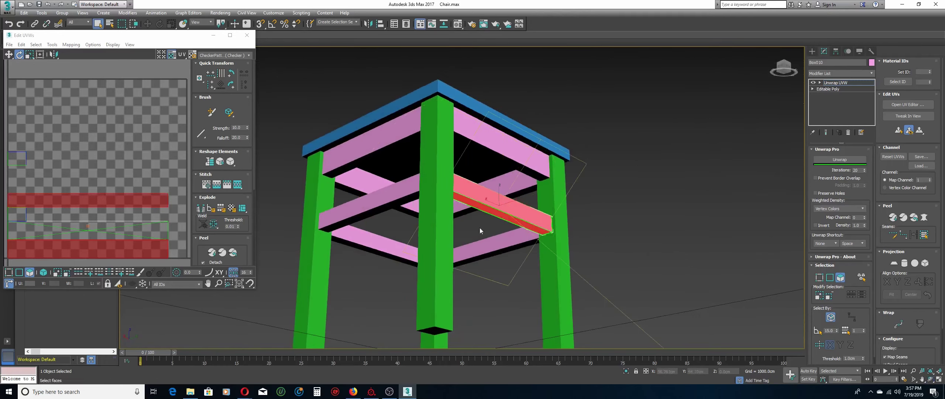
left_click(208, 185)
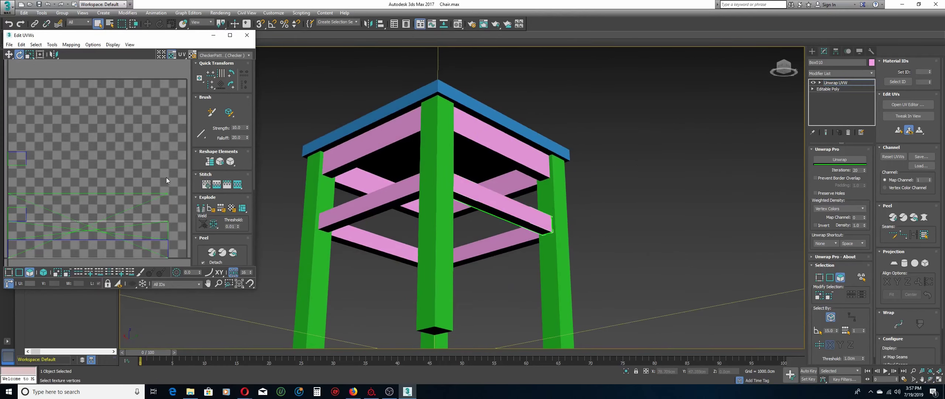
left_click(840, 160)
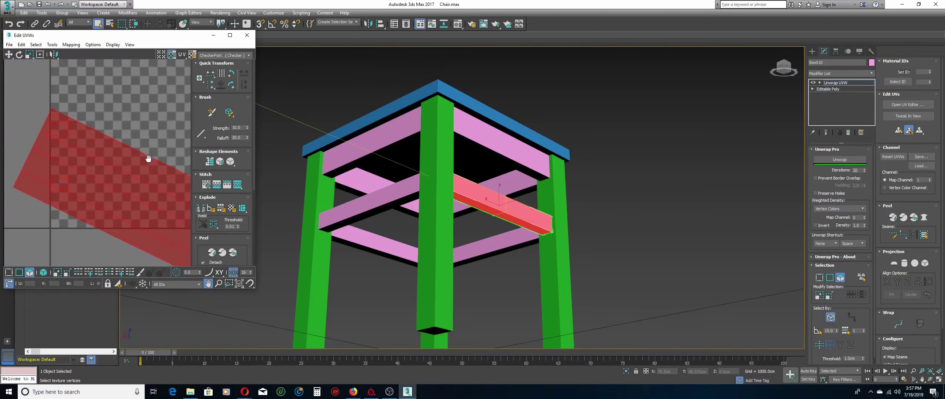
Rotate Box010's strip horizontal, pack all UV elements into the square, and close the editor.
left_click(149, 126)
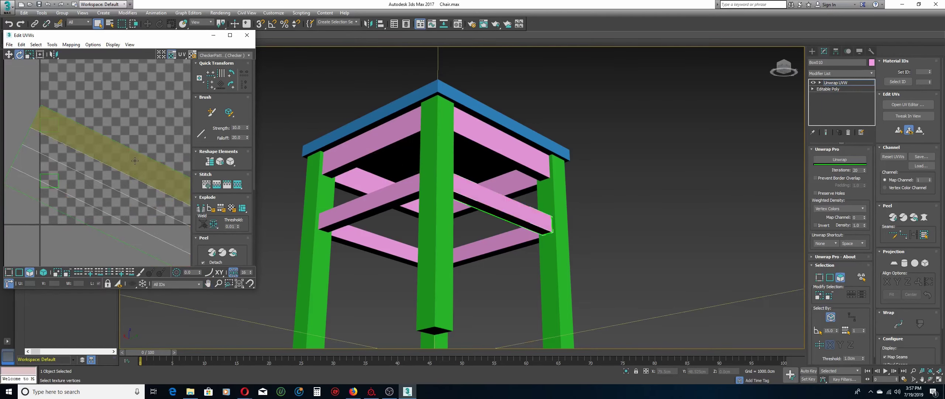
left_click(42, 272)
left_click(91, 173)
left_click_drag(90, 173, 89, 167)
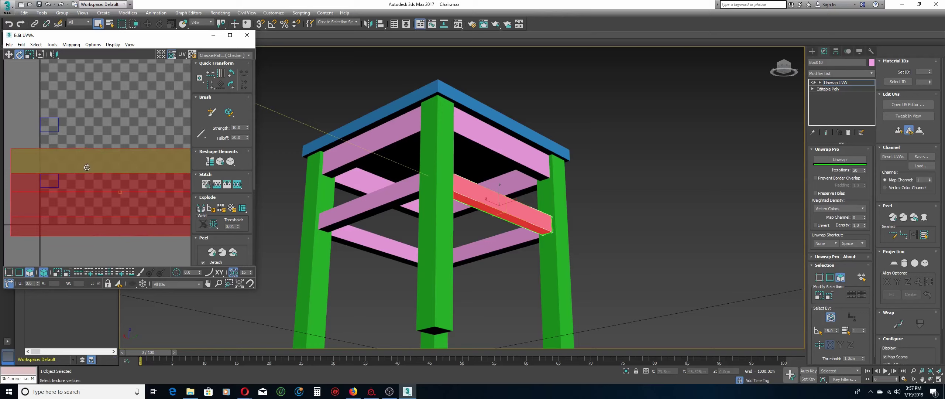
key("ctrl+a")
scroll(204, 251, "down", 3)
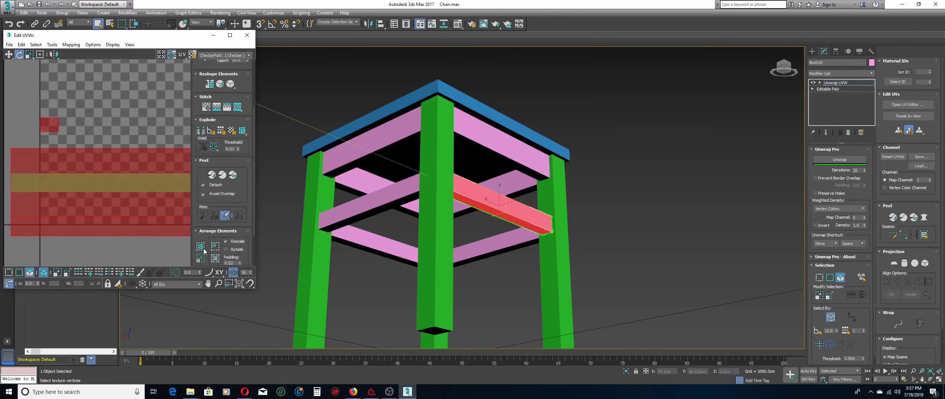
scroll(204, 251, "down", 2)
left_click(201, 224)
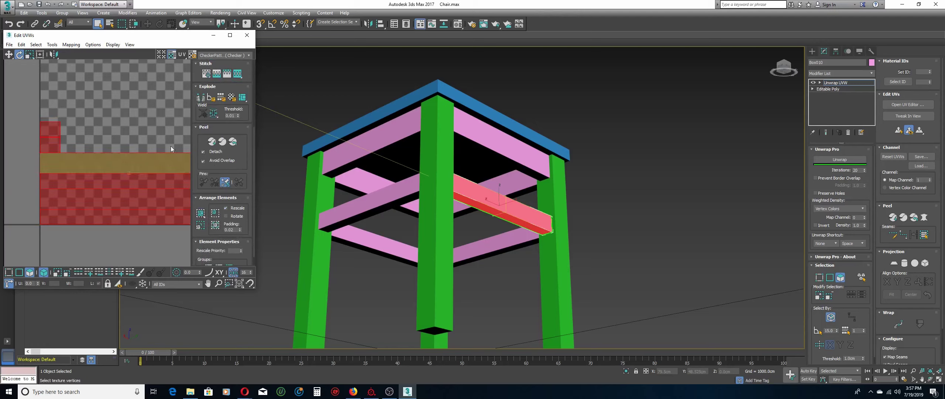
left_click(247, 35)
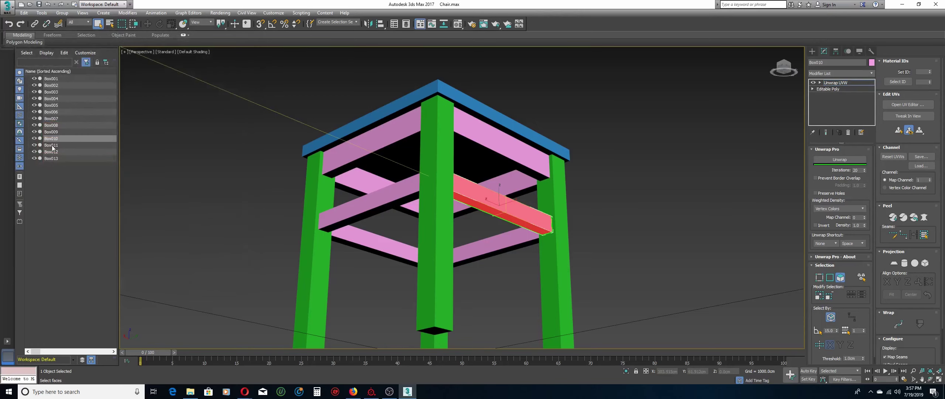
Add Unwrap UVW to the Box011 stretcher, open its UV layout, and select all faces.
left_click(52, 145)
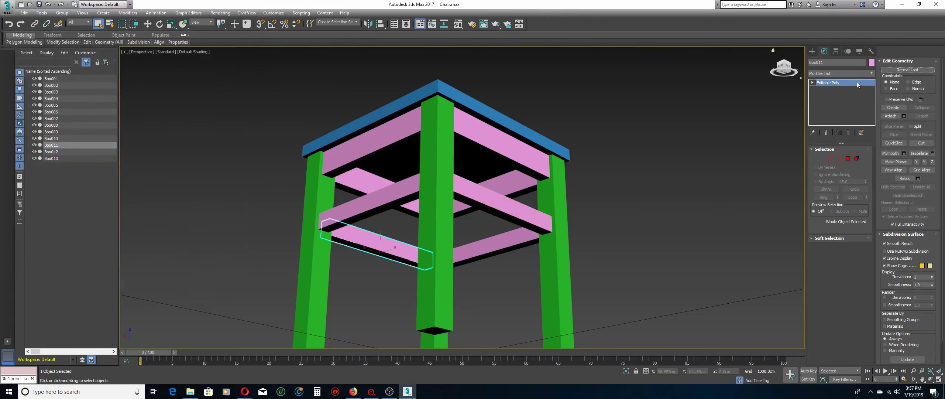
left_click(849, 73)
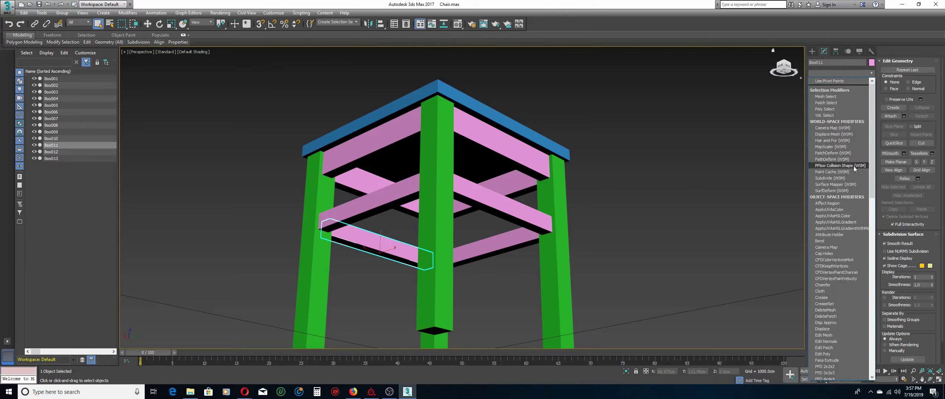
key("u")
left_click(842, 307)
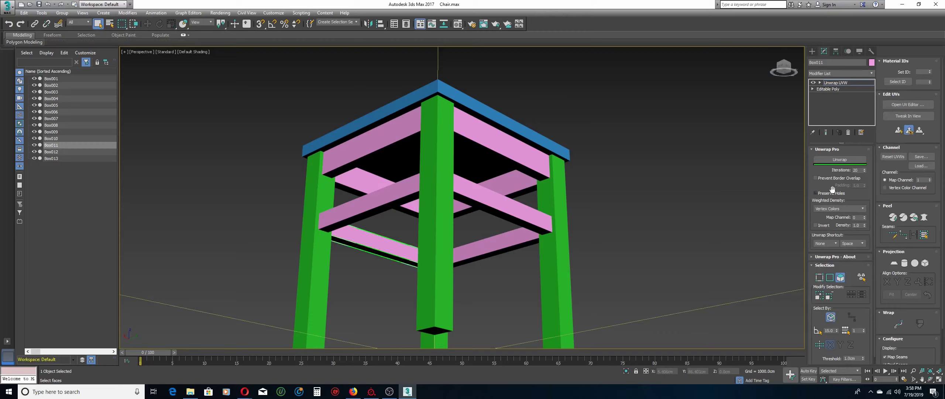
left_click(904, 106)
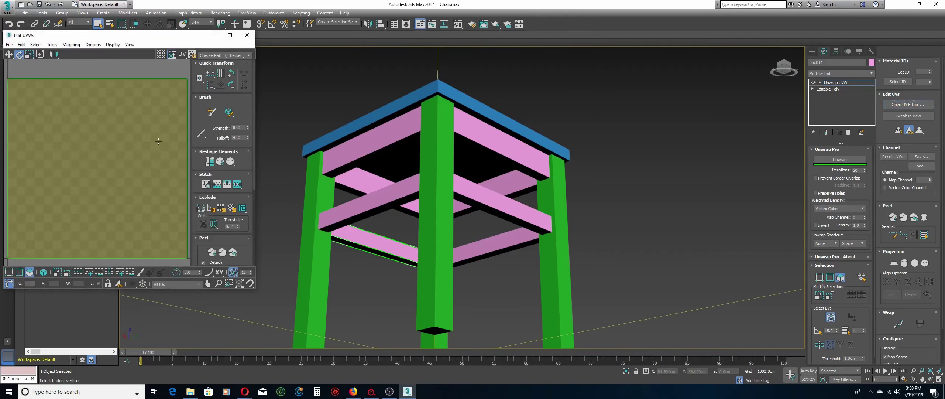
left_click(158, 141)
Apply Normal Mapping with Box Mapping to Box011's UVs.
left_click(71, 45)
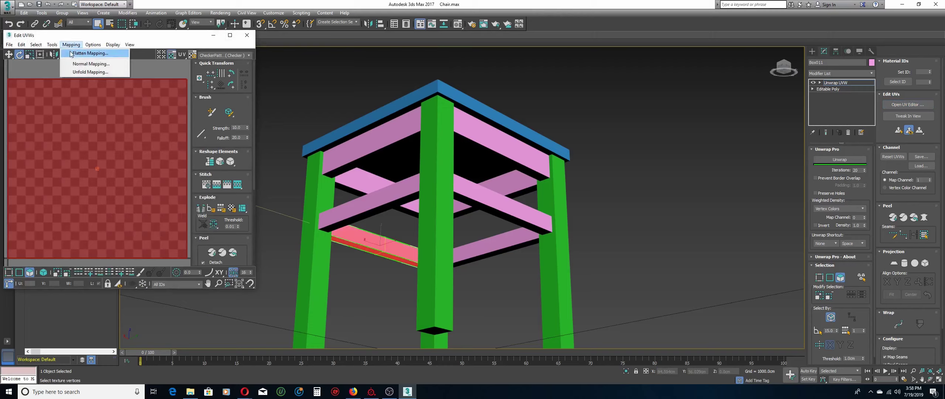
left_click(78, 64)
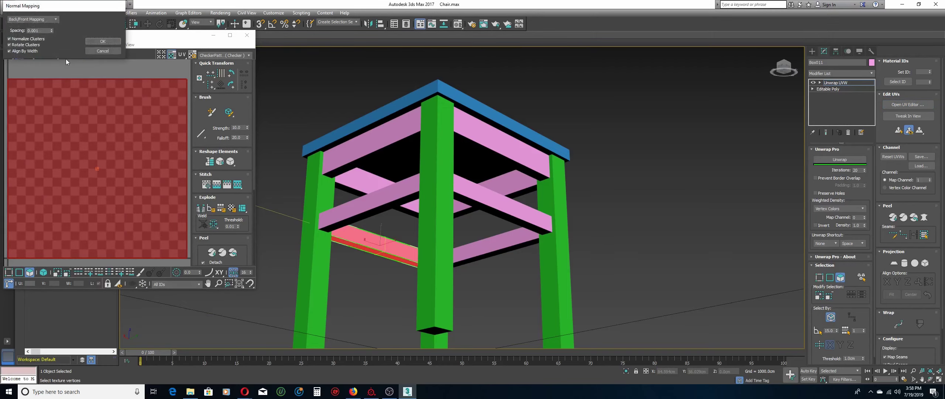
left_click(55, 19)
left_click(40, 46)
left_click(102, 41)
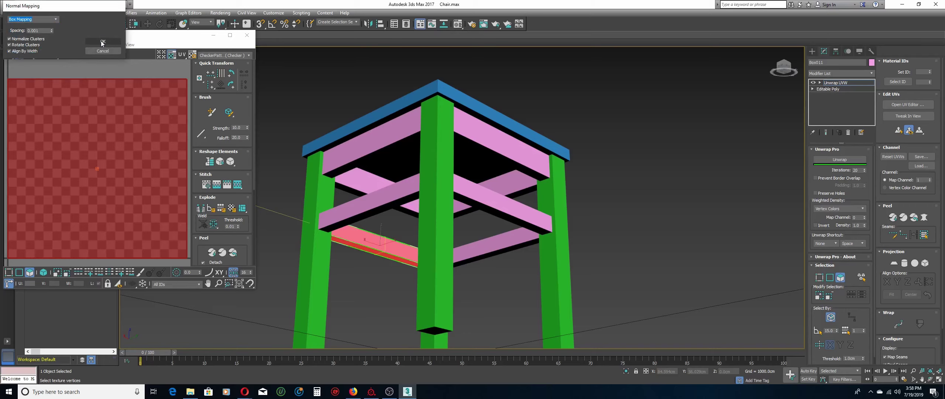
Orbit around the chair and select the stretcher's front face.
left_click(362, 241)
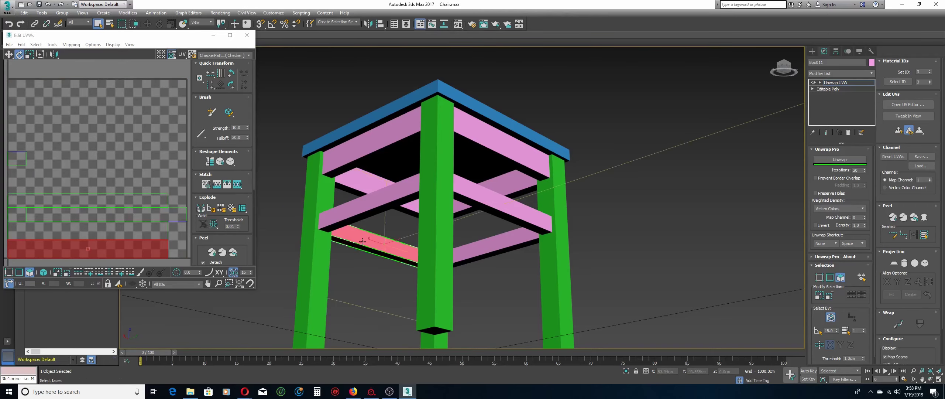
left_click(930, 379)
left_click_drag(403, 234, 456, 260)
right_click(425, 243)
left_click(423, 244, "ctrl")
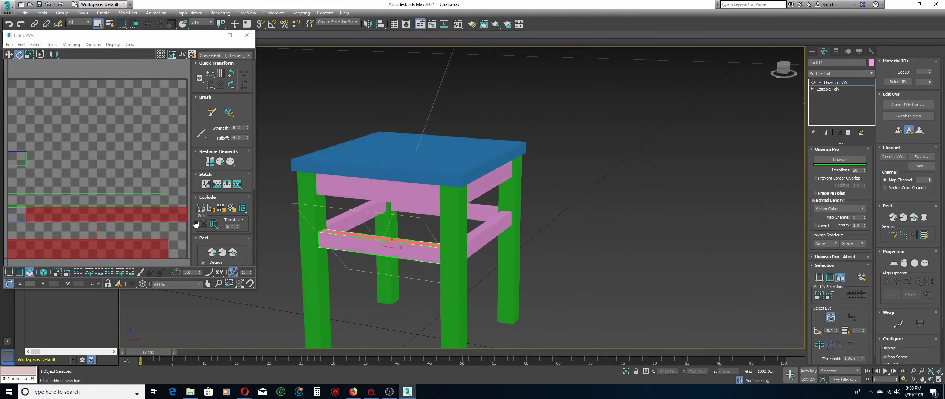
left_click(359, 234)
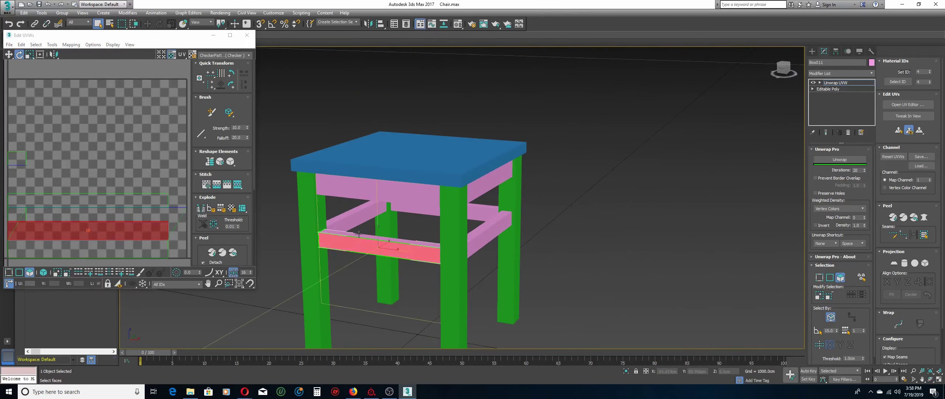
left_click(341, 235, "ctrl")
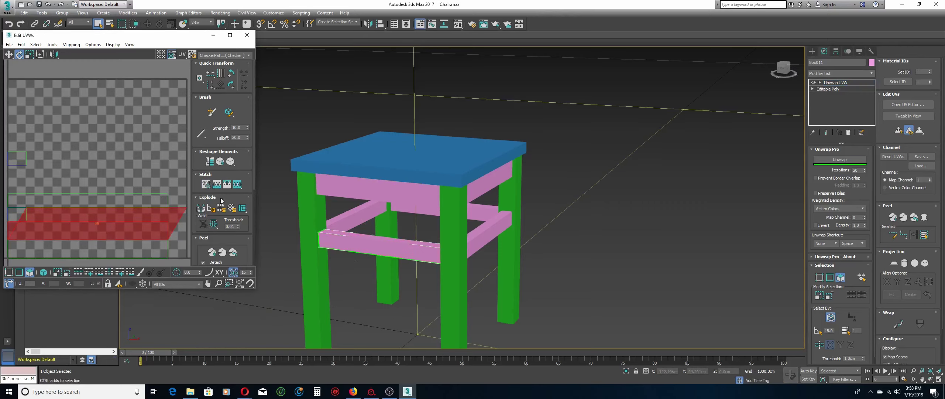
left_click(439, 258)
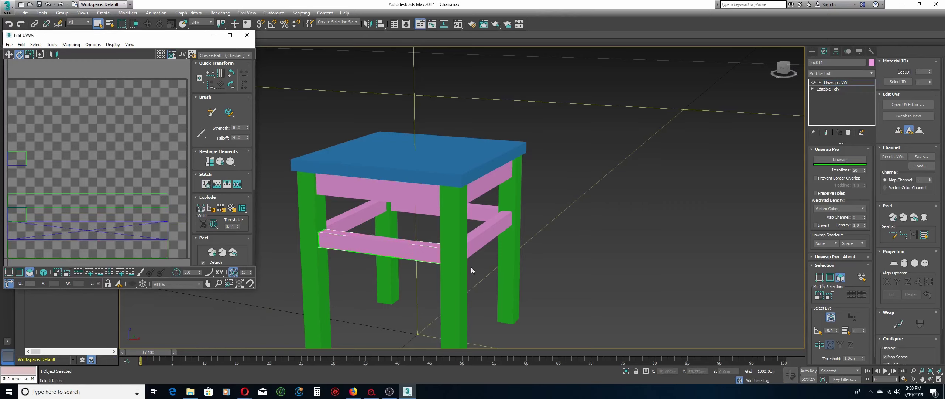
Add the stretcher's underside face from below and stitch the two UV pieces together.
left_click(930, 379)
left_click_drag(428, 261, 441, 227)
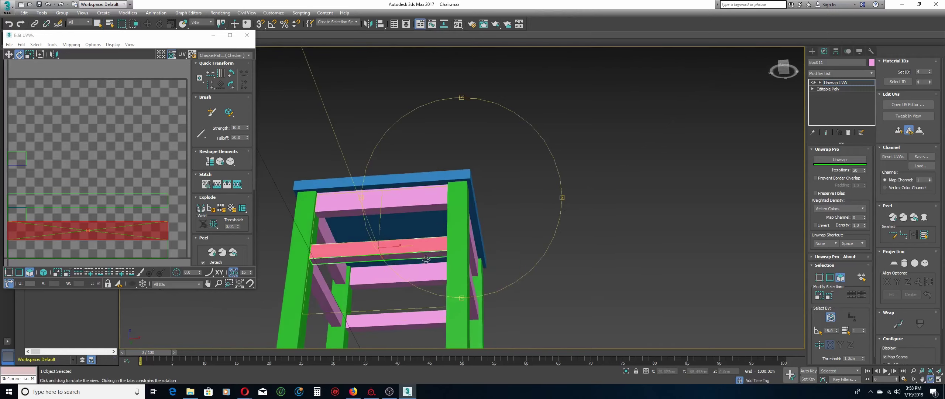
right_click(425, 259)
left_click(365, 255, "ctrl")
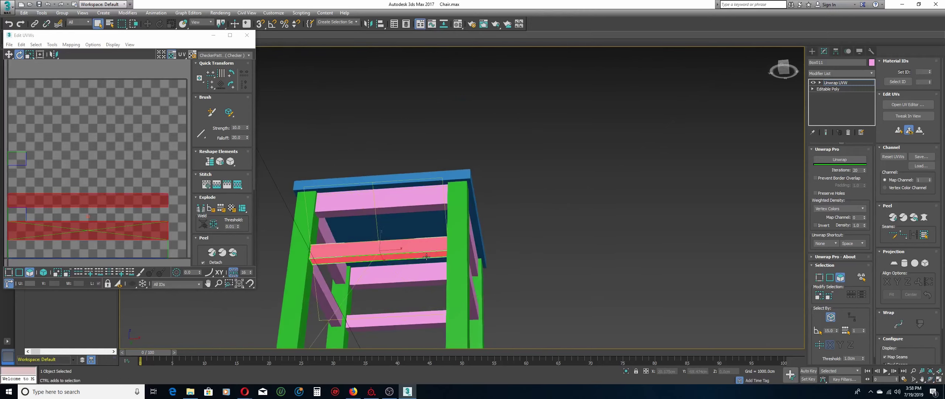
left_click(206, 185)
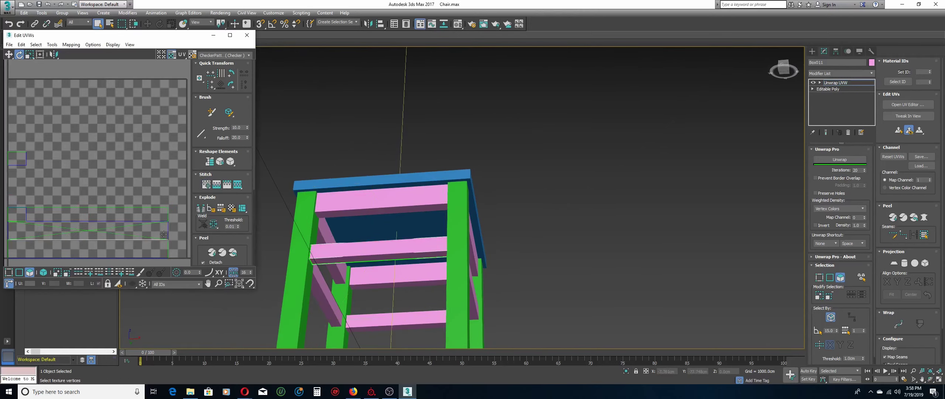
Unwrap all the stretcher's UVs and rotate the resulting shell to lie horizontal.
key("ctrl+a")
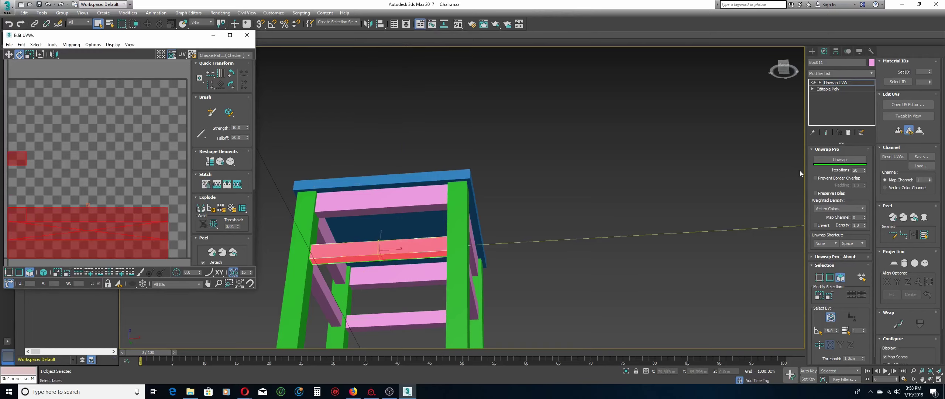
left_click(829, 160)
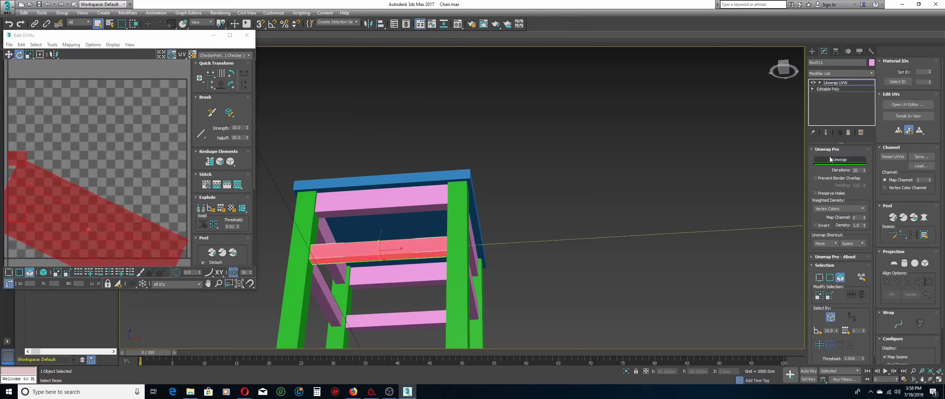
left_click(42, 273)
left_click(98, 179)
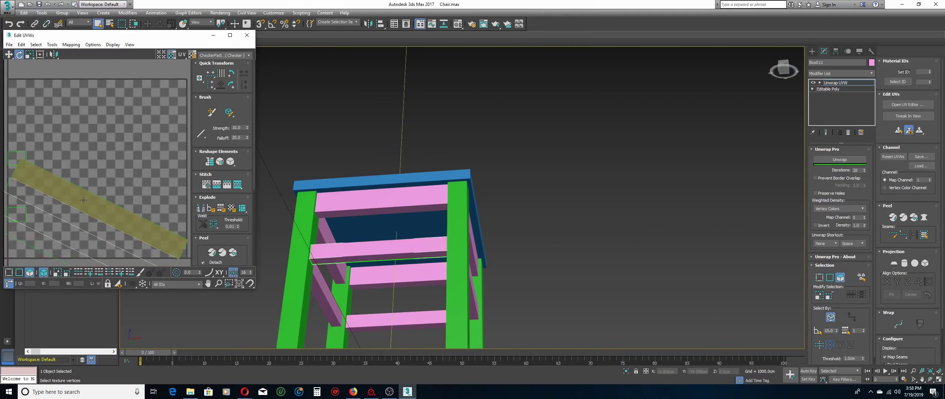
left_click(130, 231)
left_click_drag(164, 240, 168, 202)
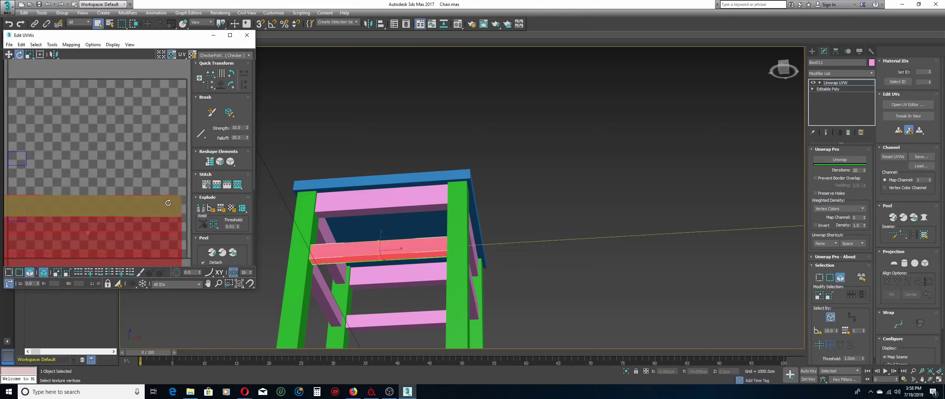
Pack all UV pieces to fill the tile and close the UV editor.
key("ctrl+Page_Up")
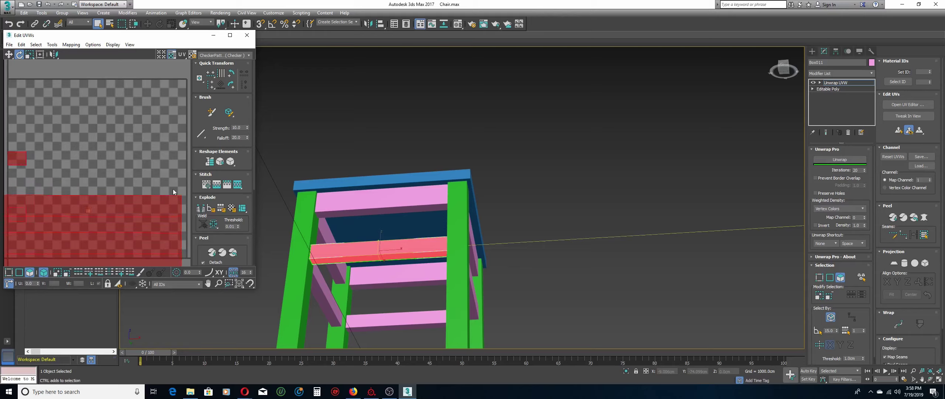
scroll(225, 190, "down", 5)
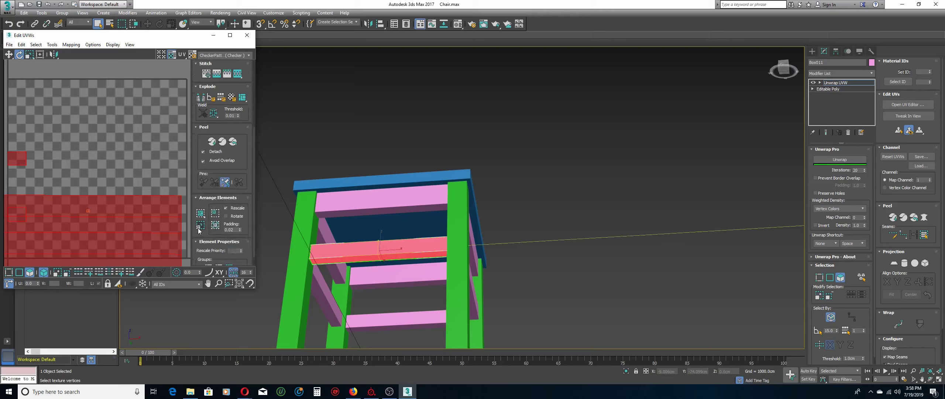
left_click(201, 214)
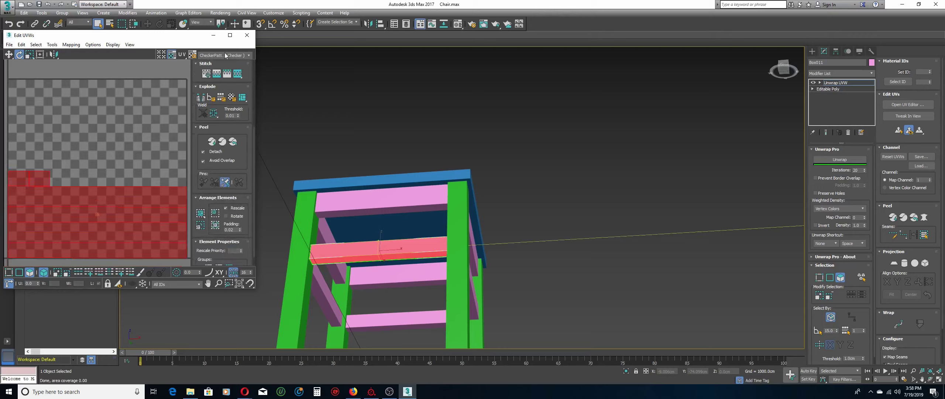
left_click(247, 35)
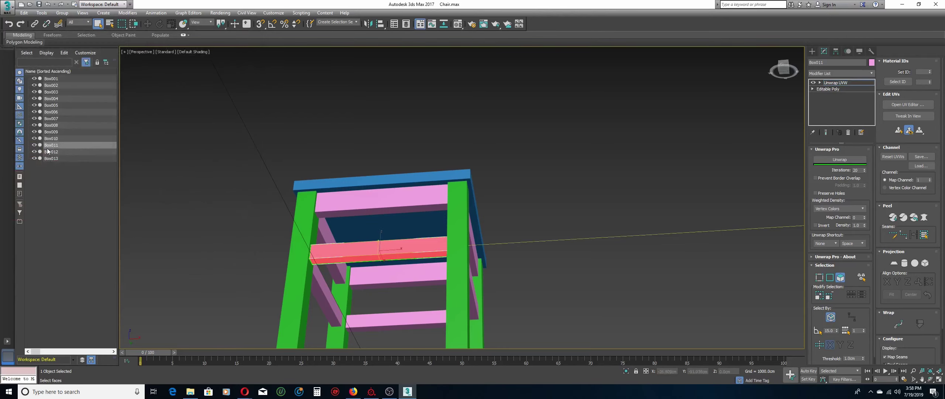
Add an Unwrap UVW modifier to Box012 and open its UV editor.
left_click(59, 152)
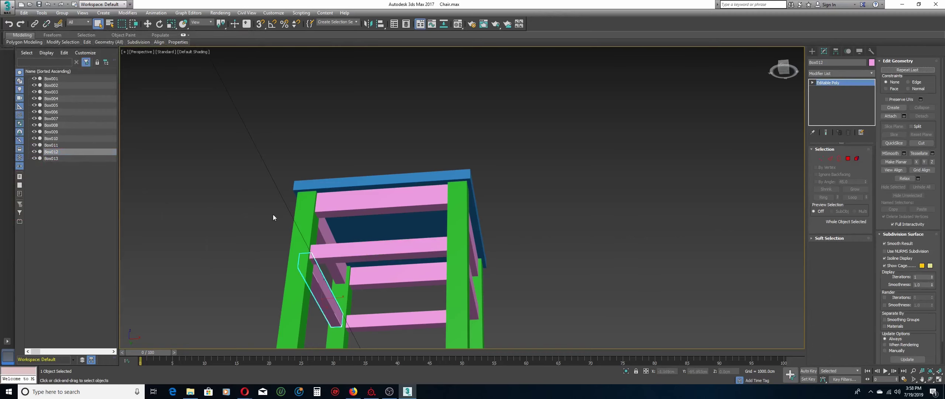
left_click(827, 73)
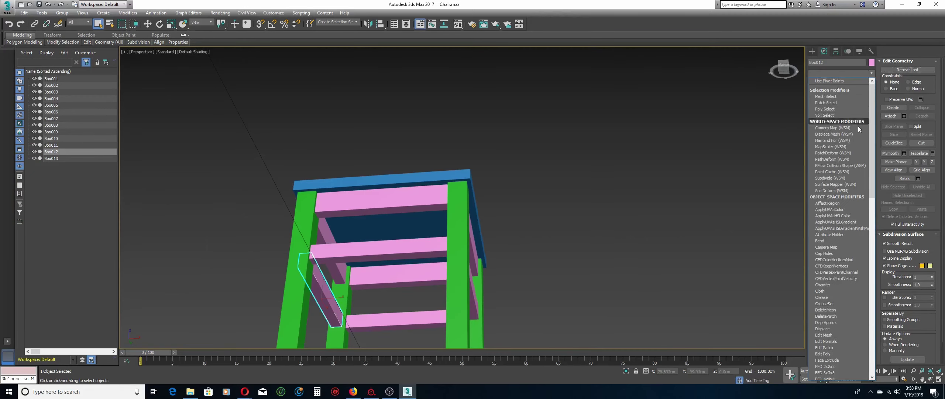
scroll(842, 295, "down", 15)
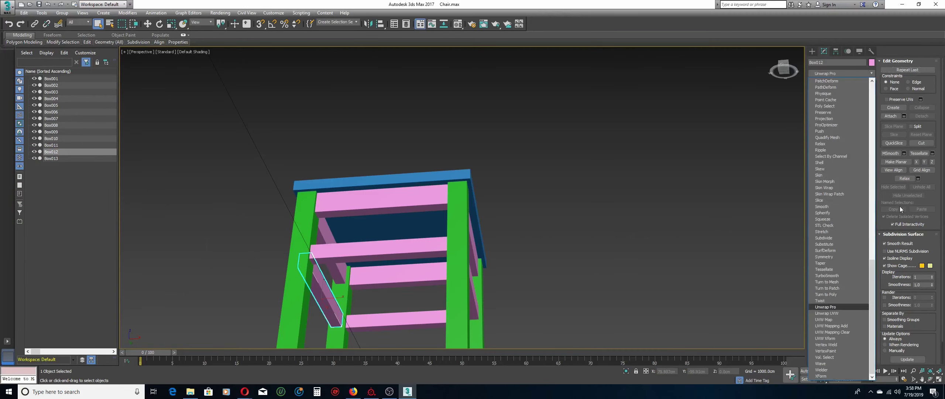
left_click(842, 313)
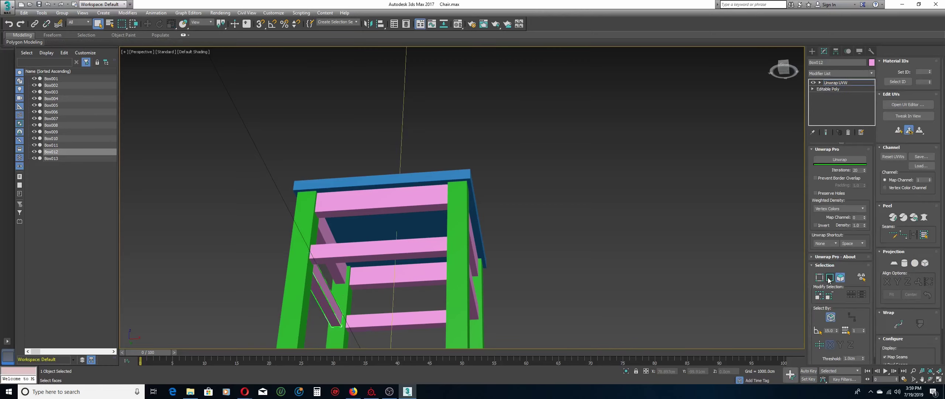
left_click(906, 105)
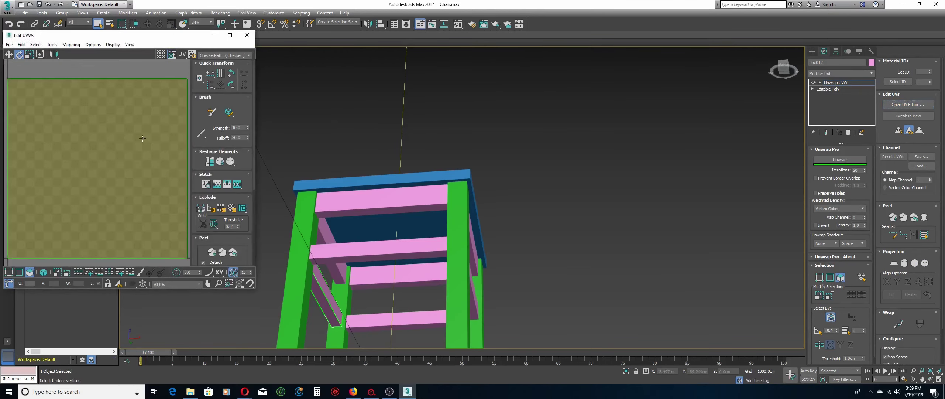
Select all of Box012's UV faces and apply Normal Mapping with Box Mapping.
left_click(107, 114)
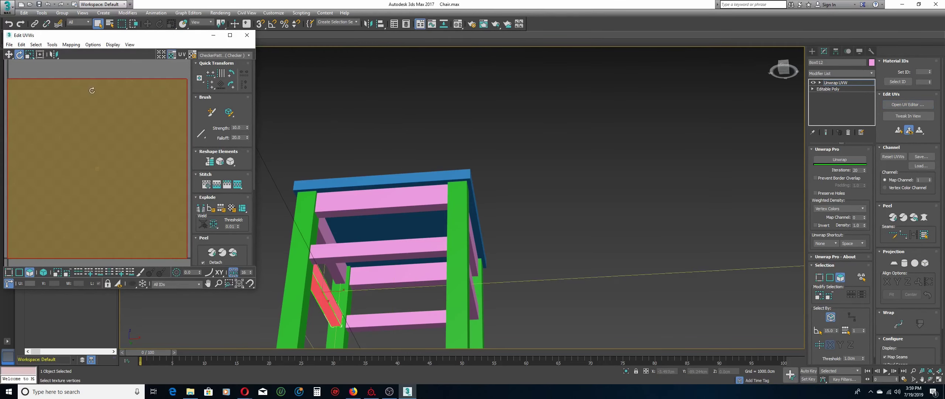
left_click(70, 45)
left_click(79, 64)
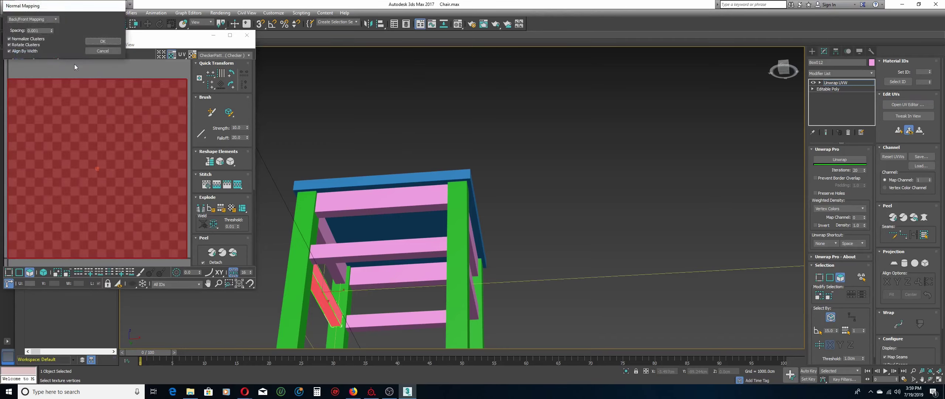
left_click(54, 20)
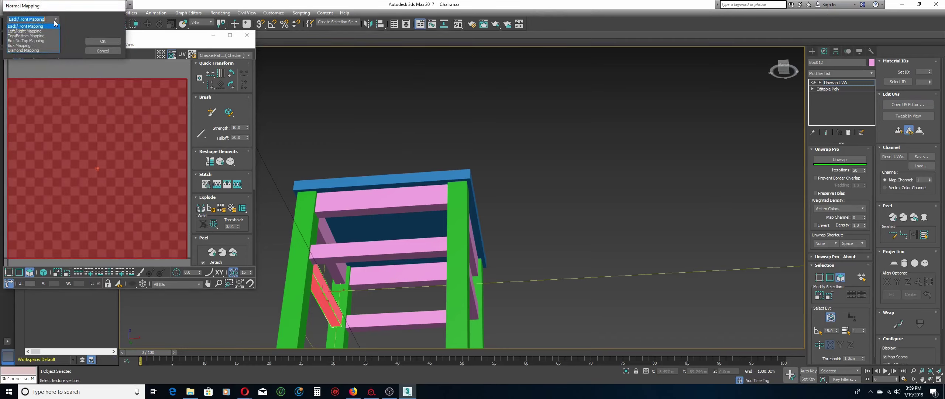
left_click(40, 45)
left_click(102, 41)
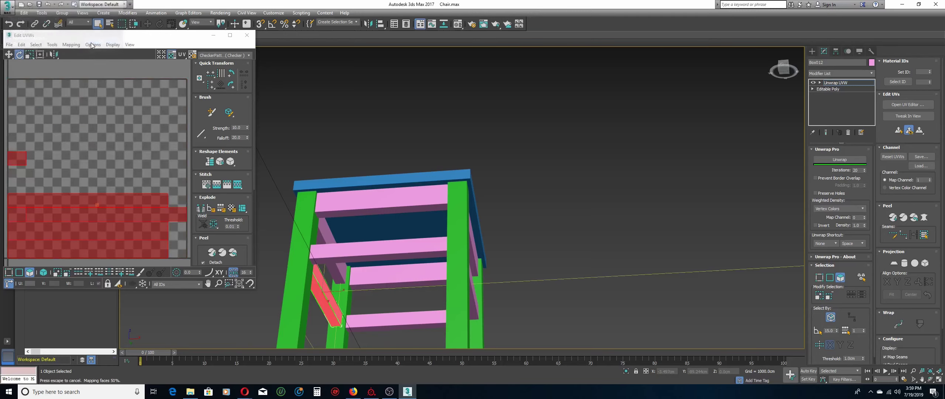
Orbit to a lower side view and select the lower stretcher's front face.
left_click(326, 284)
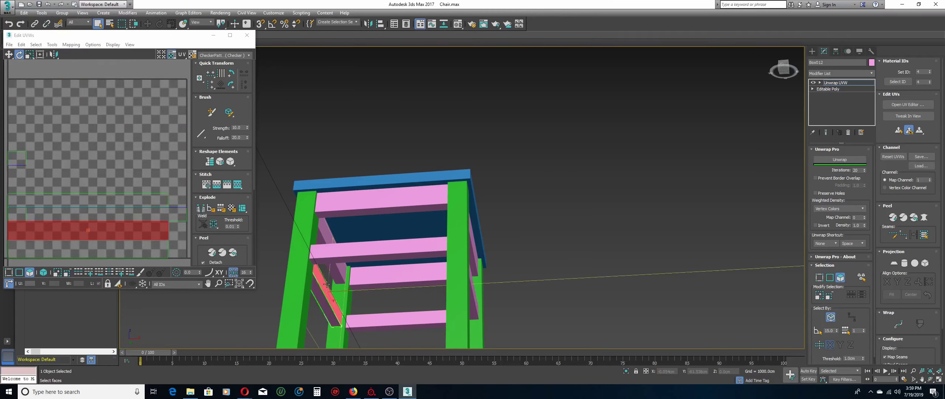
left_click(930, 380)
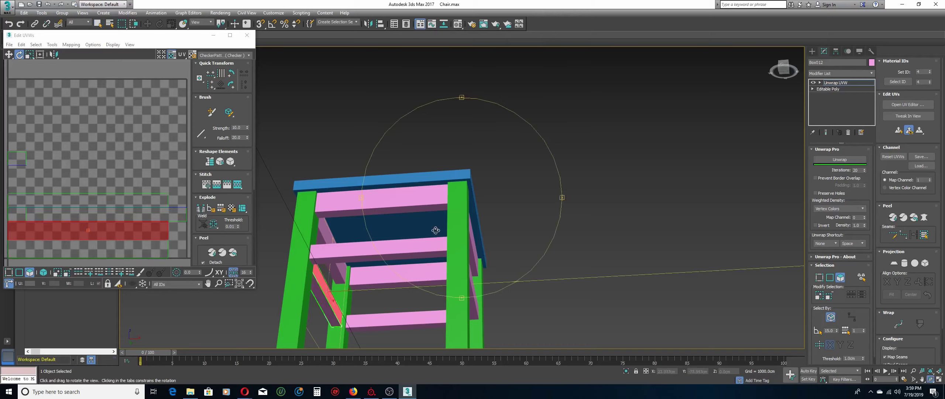
left_click_drag(436, 231, 481, 267)
right_click(358, 291)
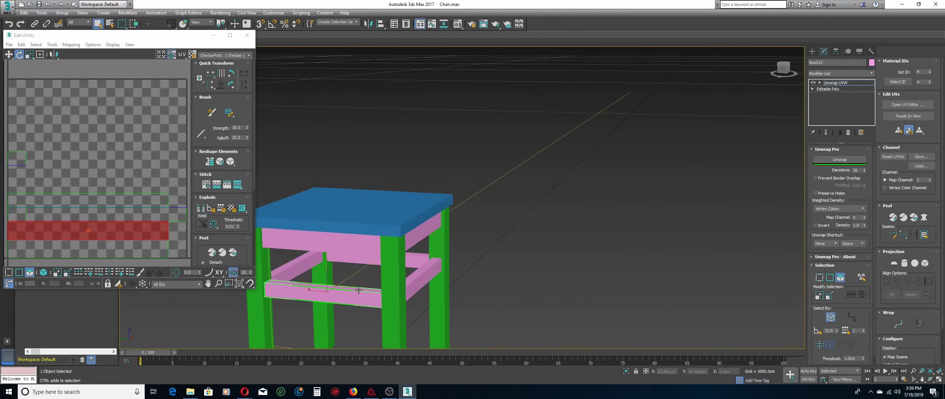
left_click(358, 290, "ctrl")
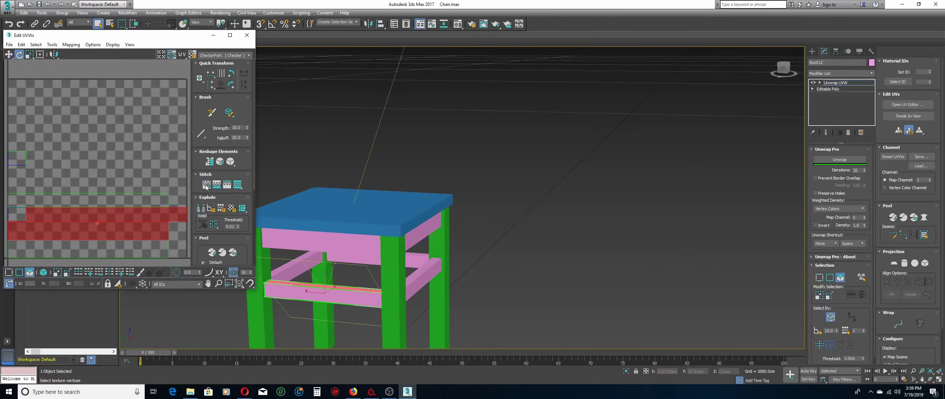
left_click(328, 286)
left_click(329, 288, "ctrl")
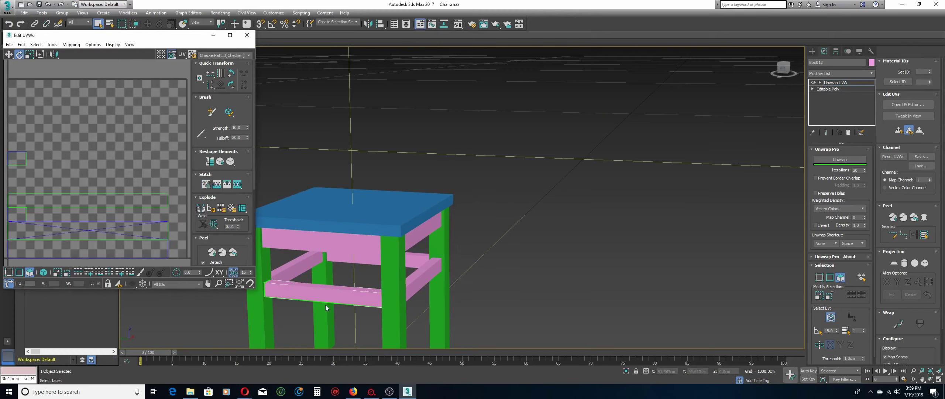
left_click(328, 297)
Add a second UV strip from above, stitch the two strips and select all faces.
left_click(930, 379)
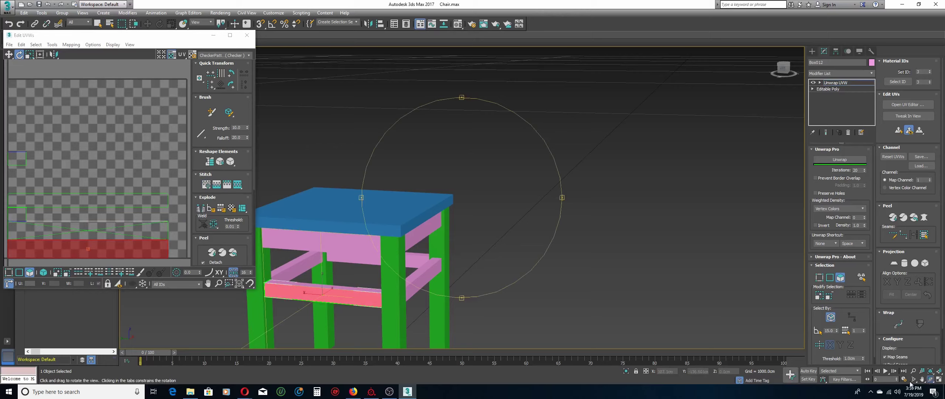
left_click_drag(454, 284, 468, 228)
key("Escape")
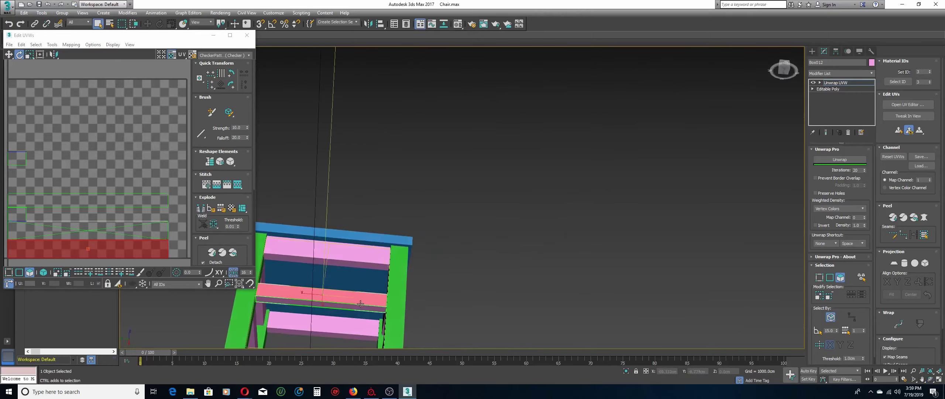
left_click(340, 301, "ctrl")
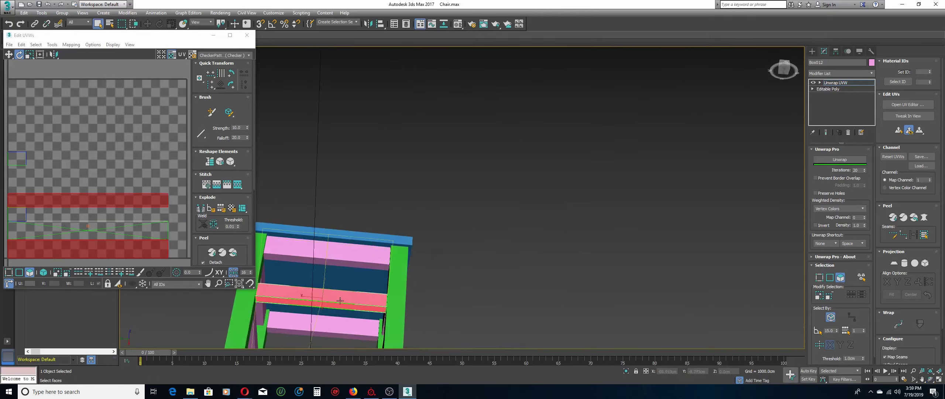
left_click(208, 189)
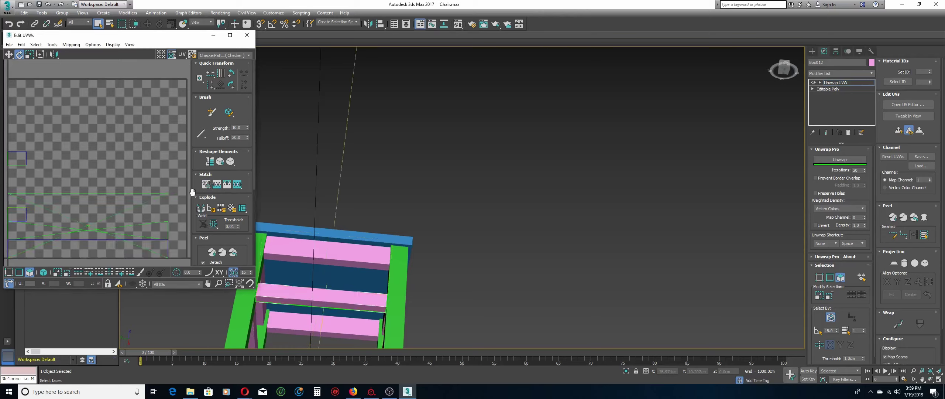
key("ctrl+a")
Unwrap Box012 into one strip, rotate it horizontal, Pack Normalize, and close Edit UVWs.
left_click(827, 160)
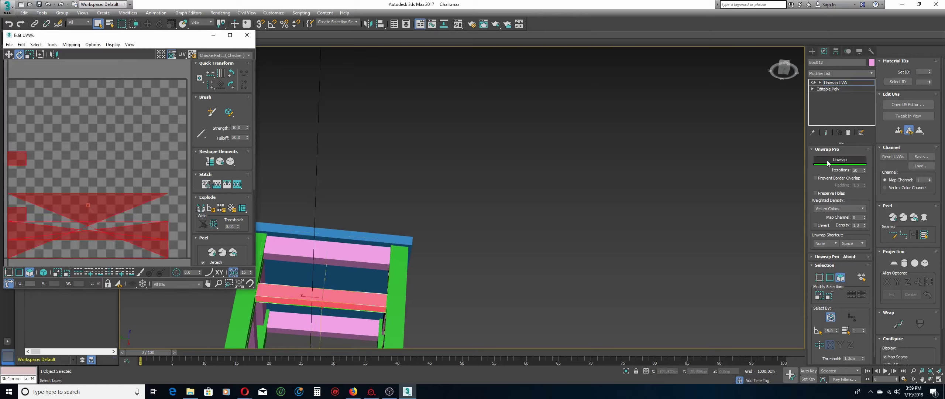
left_click(43, 272)
left_click(151, 226)
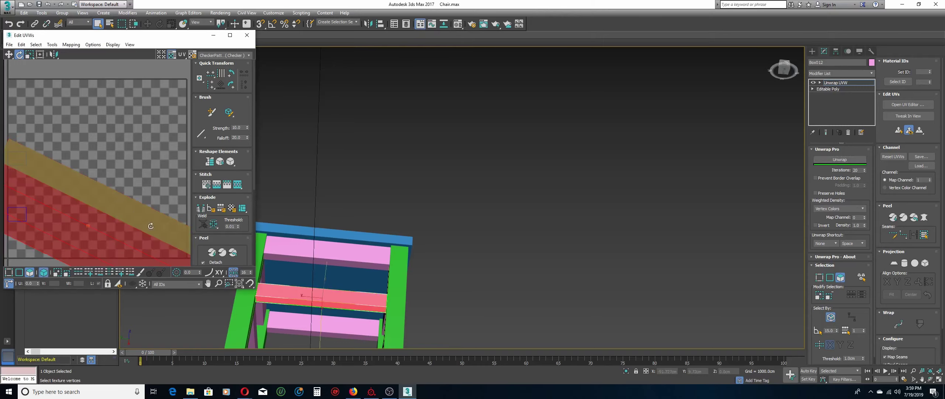
left_click_drag(151, 226, 158, 193)
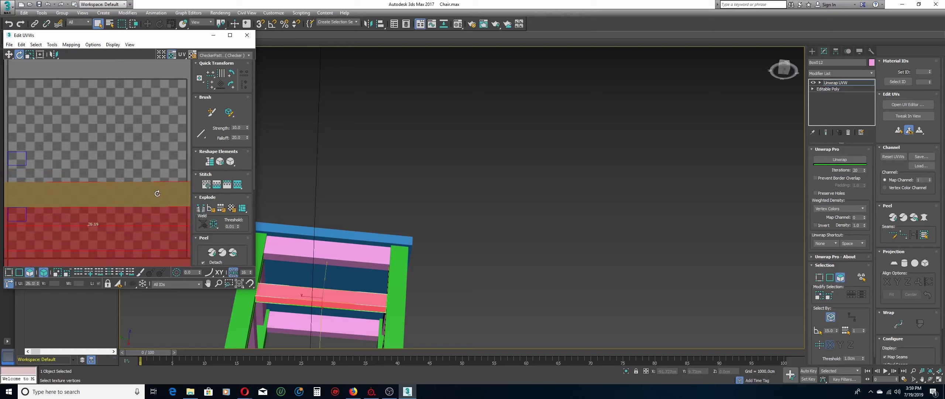
scroll(209, 227, "down", 4)
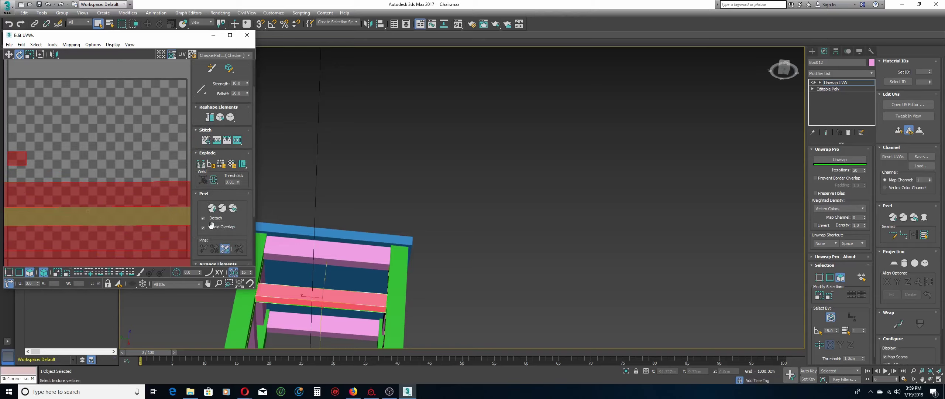
left_click(205, 246)
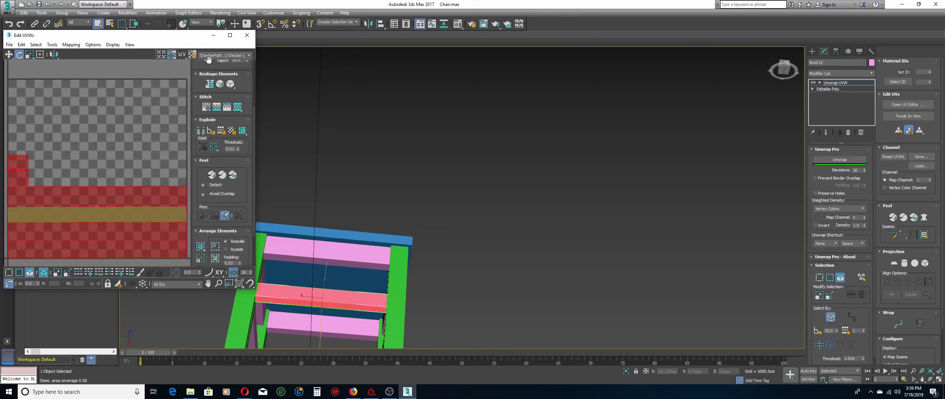
left_click(247, 35)
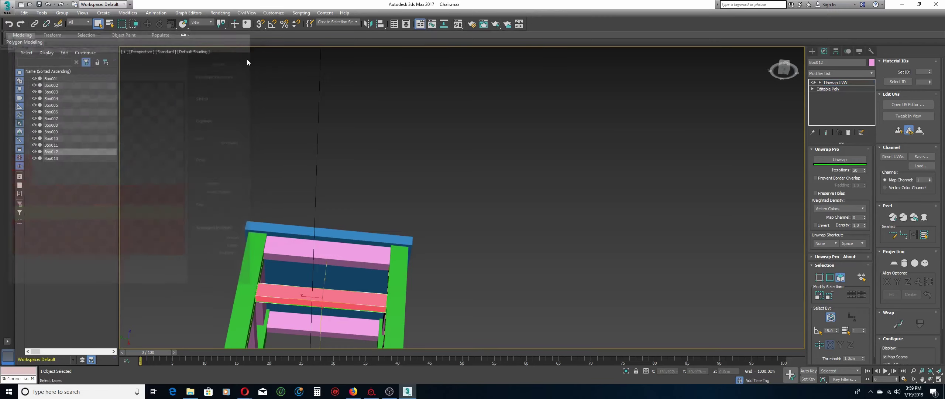
Select Box013, add Unwrap UVW with the U shortcut, and open its UV editor.
left_click(51, 158)
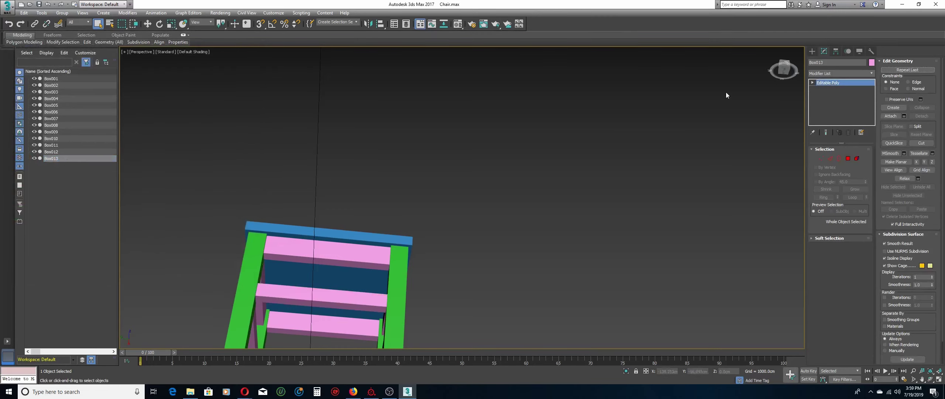
left_click(839, 73)
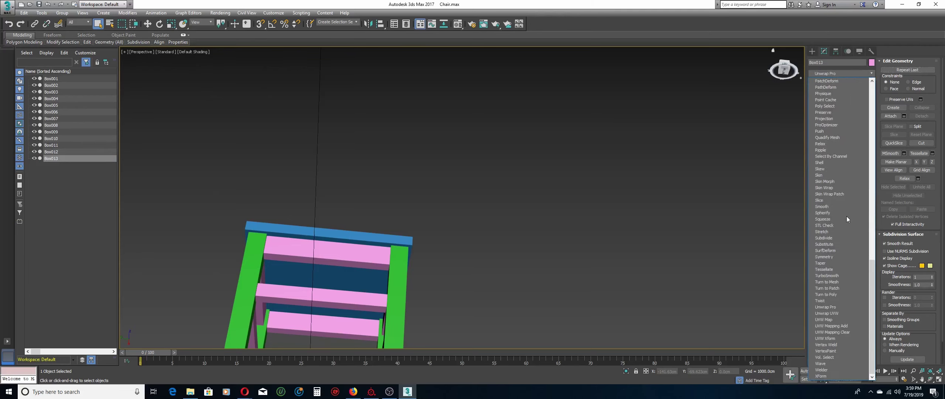
key("Escape")
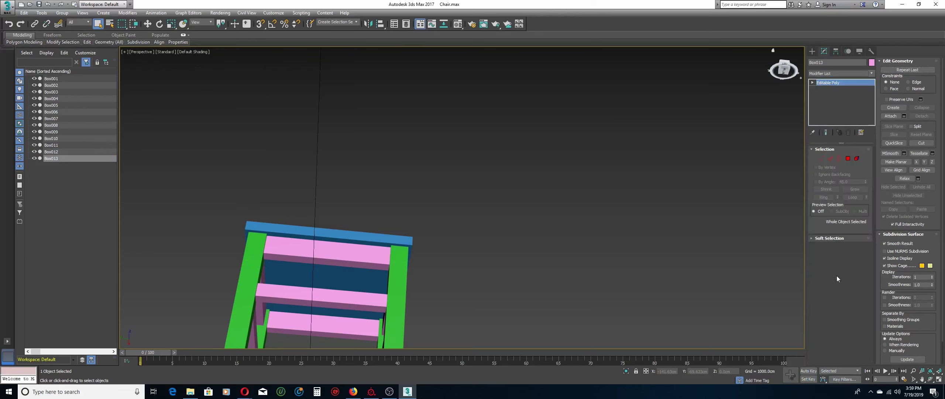
key("u")
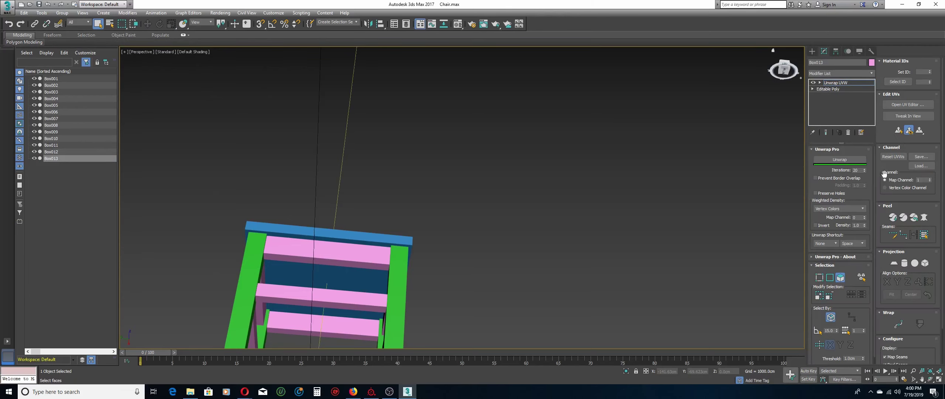
left_click(903, 105)
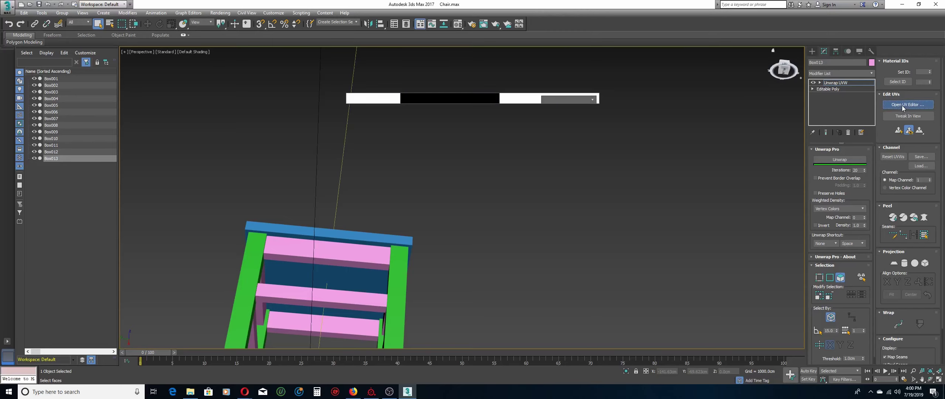
middle_click_drag(412, 285, 597, 184, "alt")
Select all of Box013's UV faces and apply Normal Mapping with Box Mapping.
left_click(929, 379)
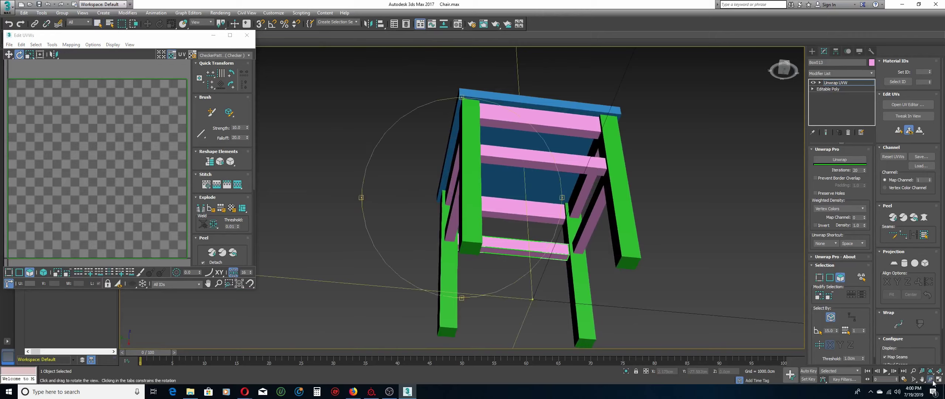
right_click(497, 261)
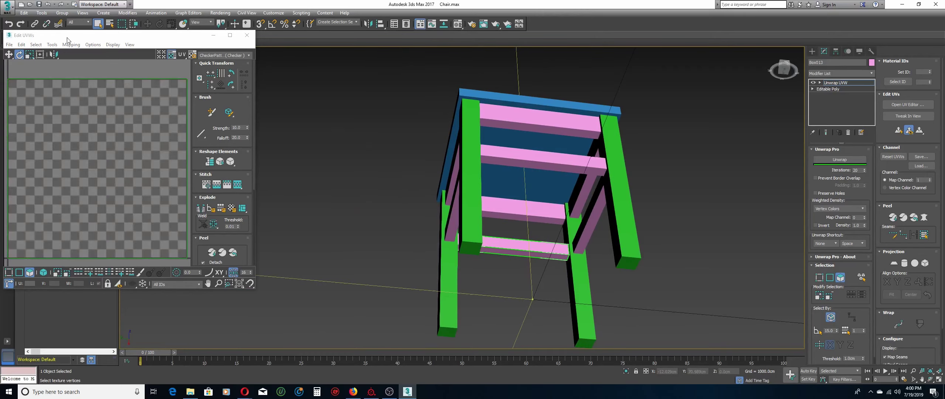
key("ctrl+a")
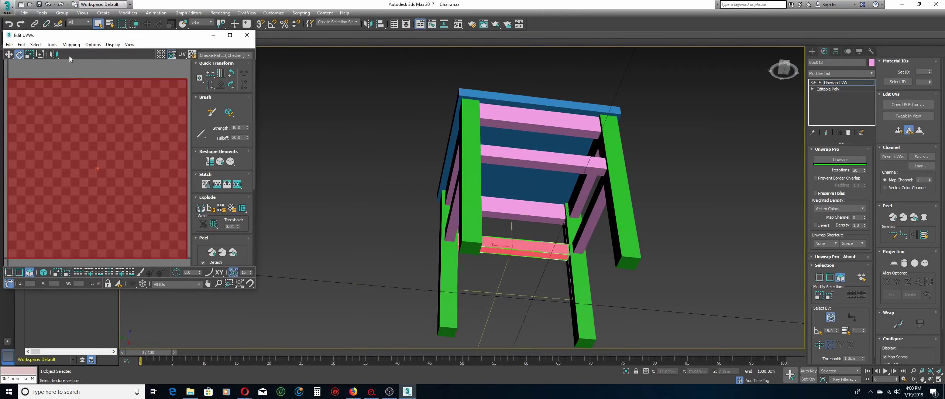
left_click(71, 45)
left_click(81, 63)
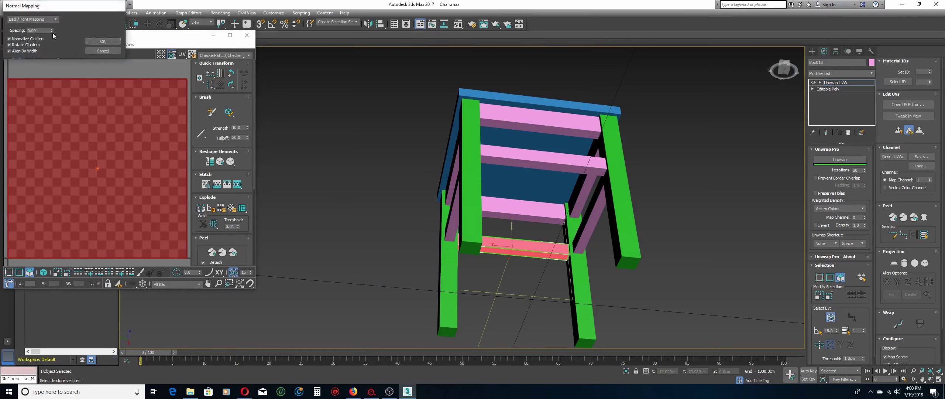
left_click(56, 18)
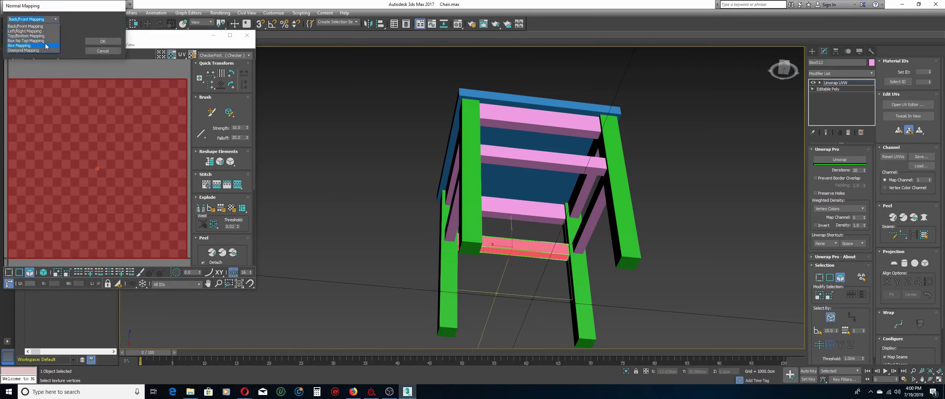
left_click(19, 45)
left_click(103, 41)
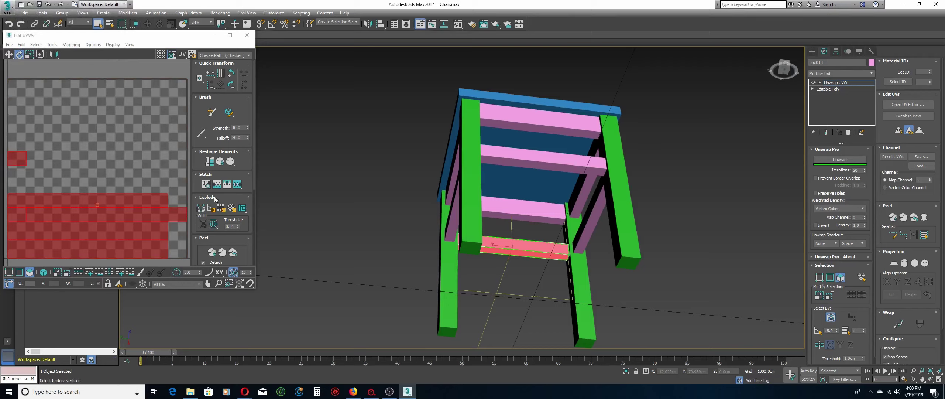
Orbit around the chair and select the lower rail's front face.
left_click(511, 249)
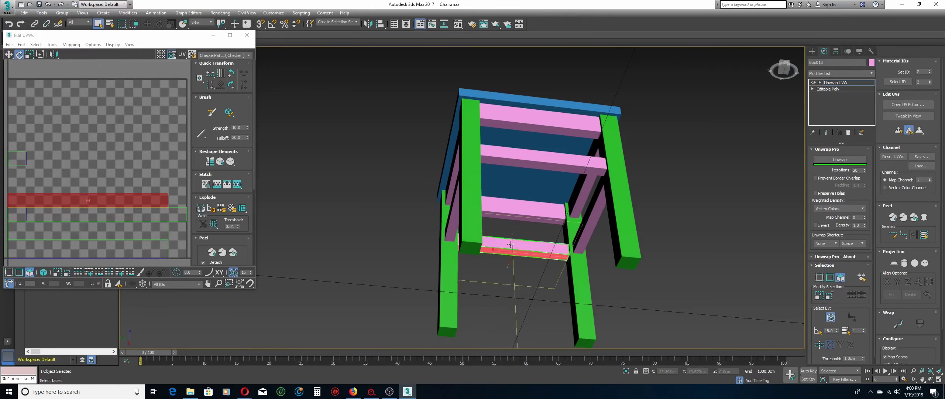
left_click(511, 244, "ctrl")
left_click(490, 265)
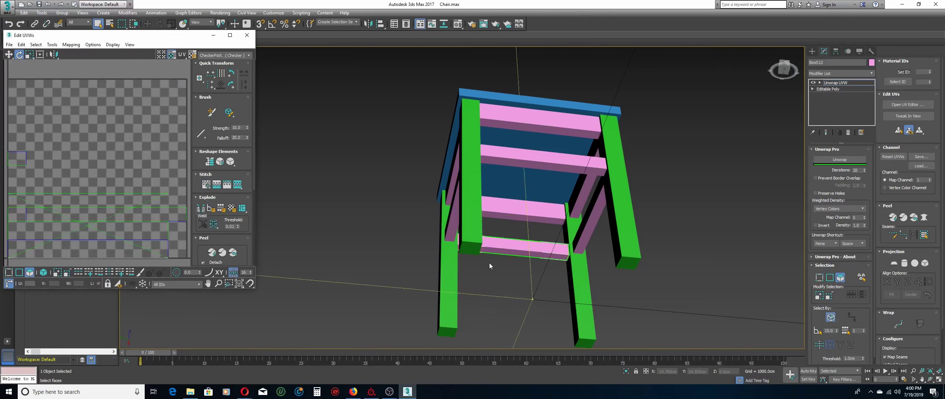
left_click(498, 247)
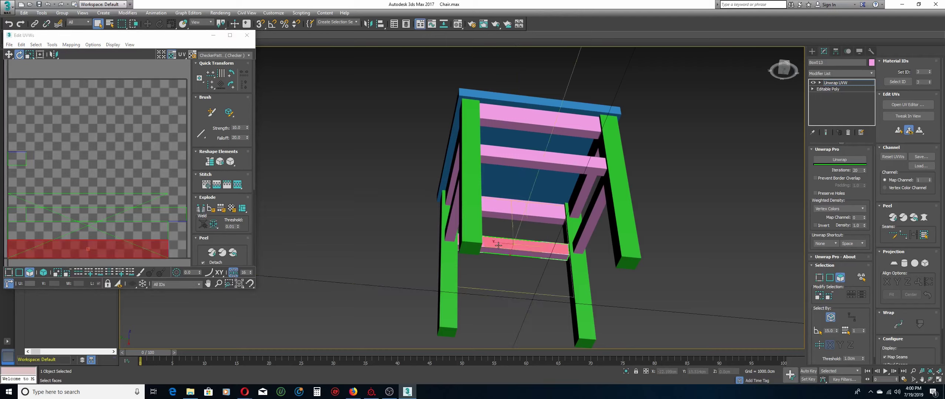
left_click(930, 380)
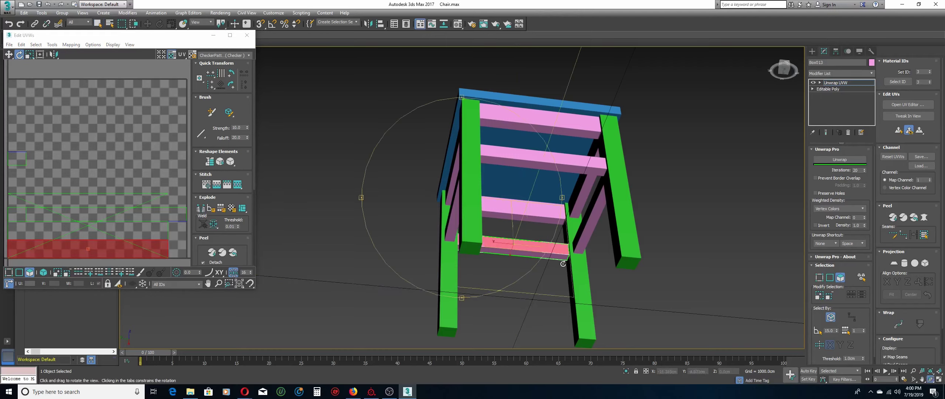
left_click(491, 231)
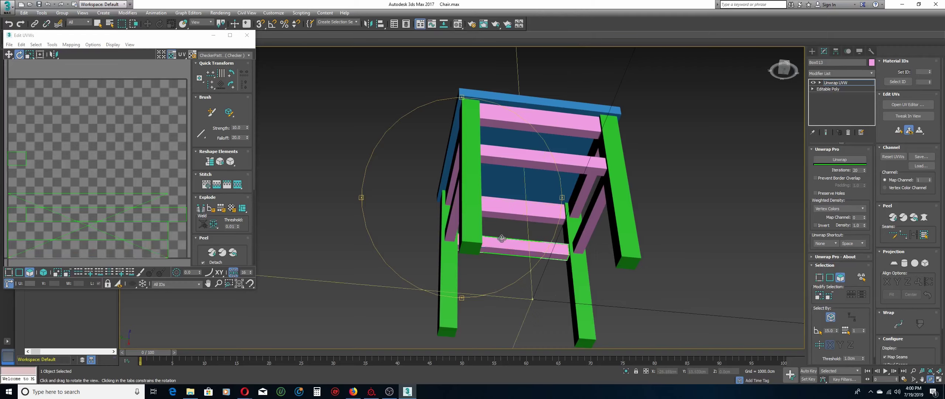
left_click(511, 244, "ctrl")
right_click(511, 242)
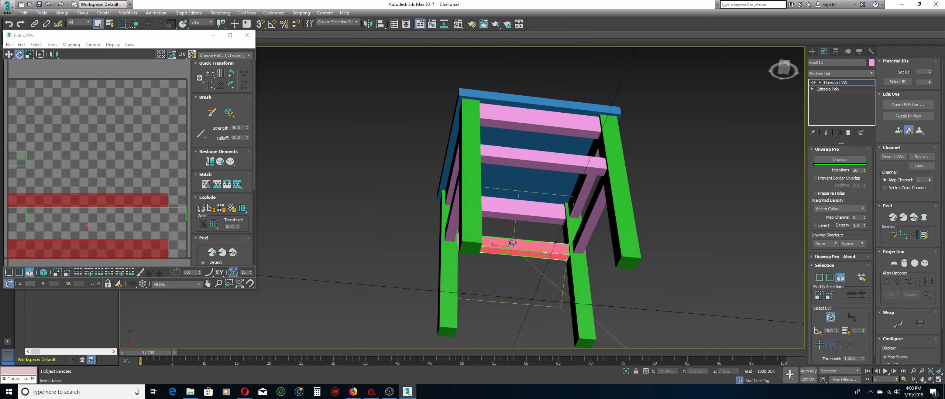
left_click(505, 243)
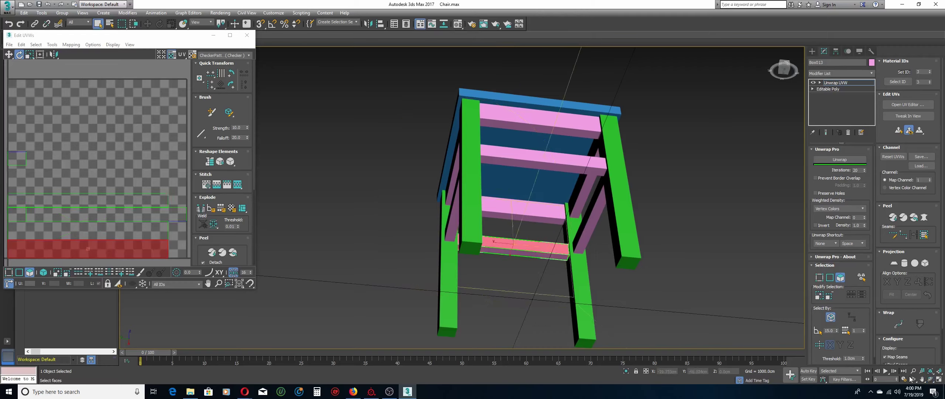
Orbit to see the rail's top and add its top face to the selection.
left_click(931, 380)
left_click_drag(475, 227, 532, 253)
right_click(531, 253)
left_click(528, 250, "ctrl")
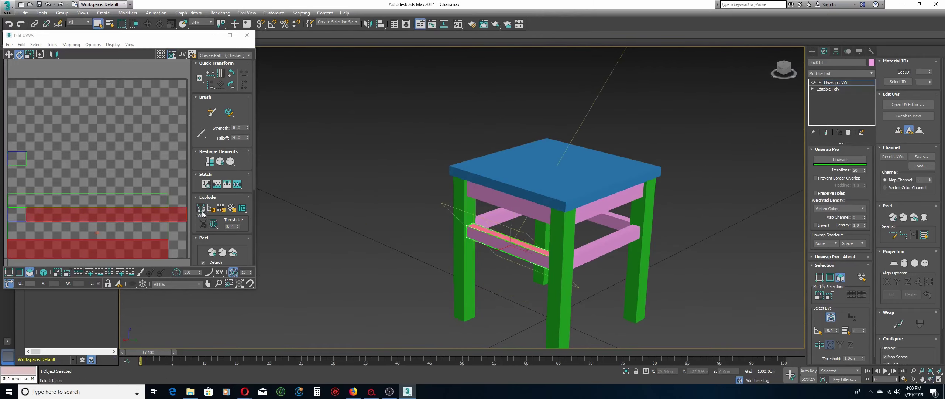
Stitch the rail's front and top strips, then stitch its front and underside strips.
left_click(207, 186)
left_click(494, 243)
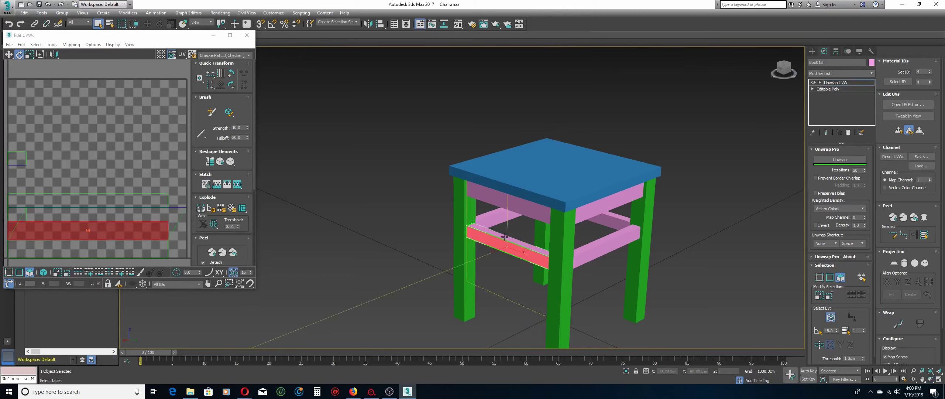
left_click(148, 214, "ctrl")
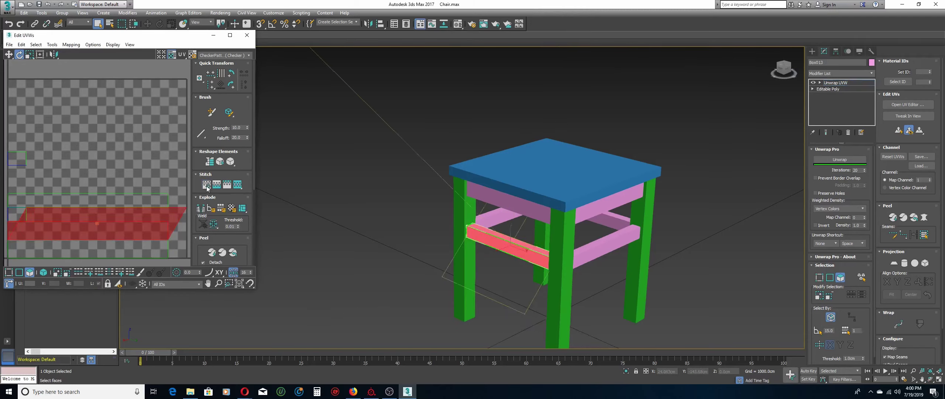
left_click(506, 271)
left_click(520, 251)
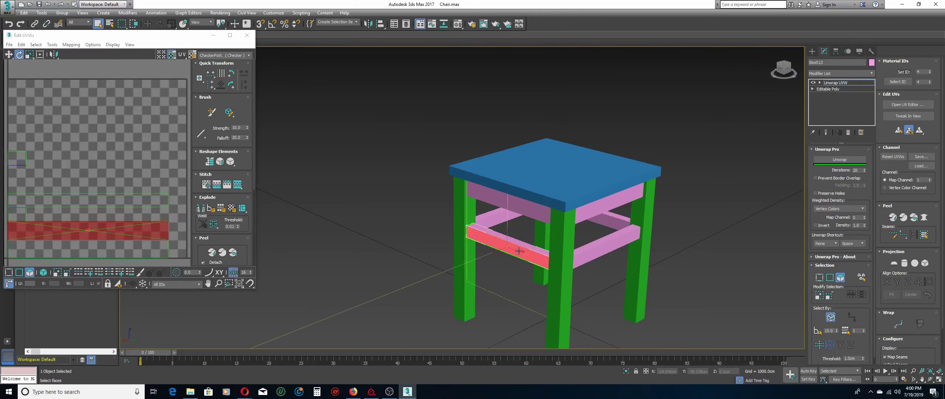
left_click(930, 379)
left_click_drag(526, 252, 523, 209)
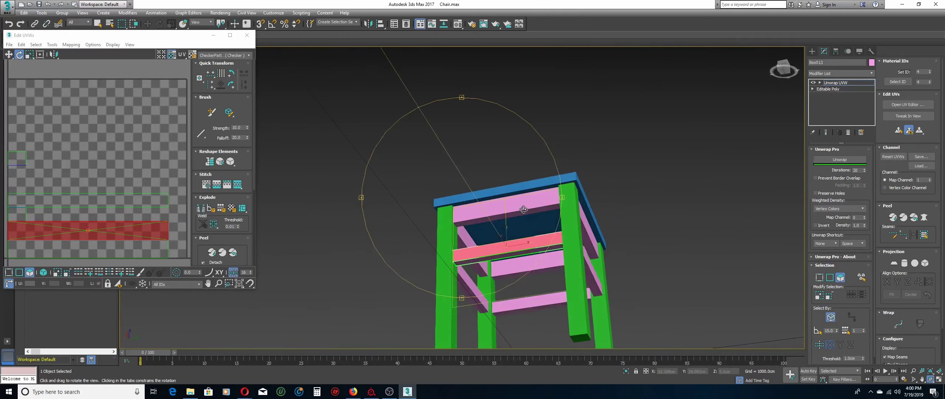
right_click(525, 246)
left_click(484, 248, "ctrl")
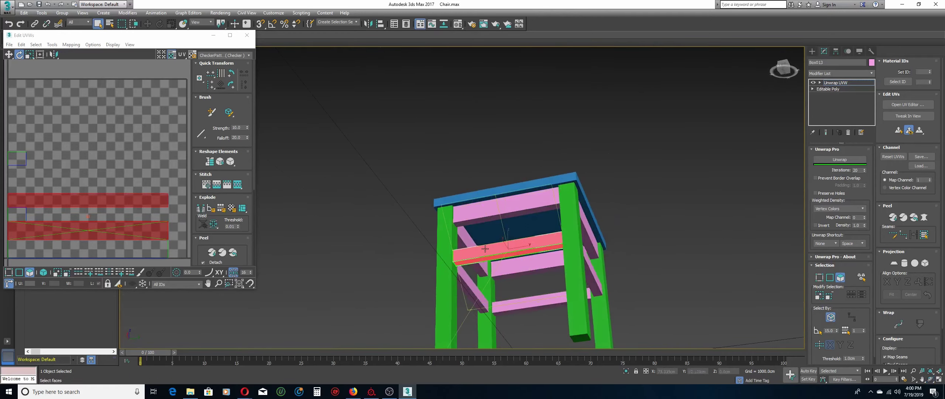
left_click(209, 186)
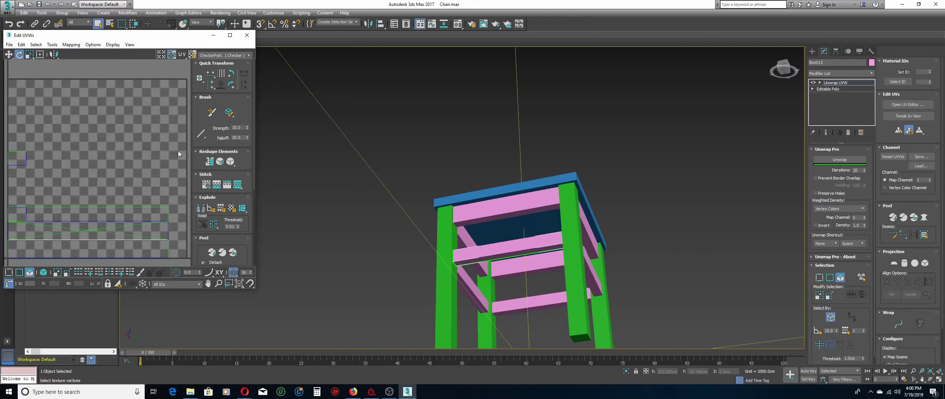
Re-unwrap all the rail's faces into one shell and rotate it 8.90° to lie straight.
key("ctrl+a")
left_click(840, 159)
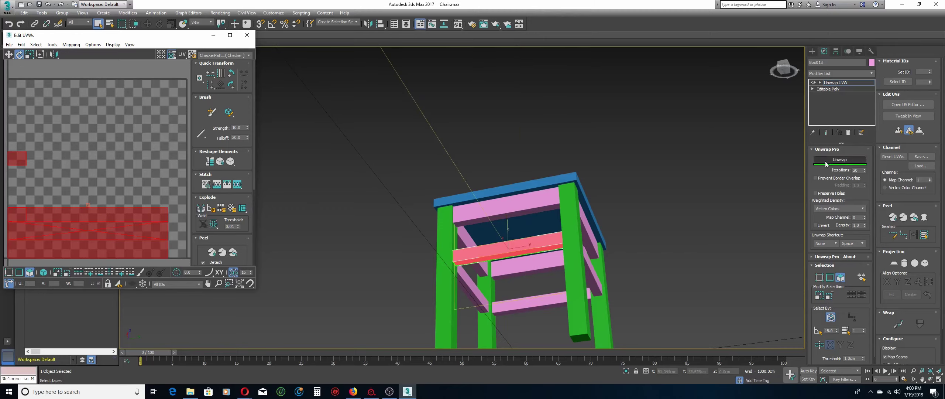
scroll(81, 152, "down", 5)
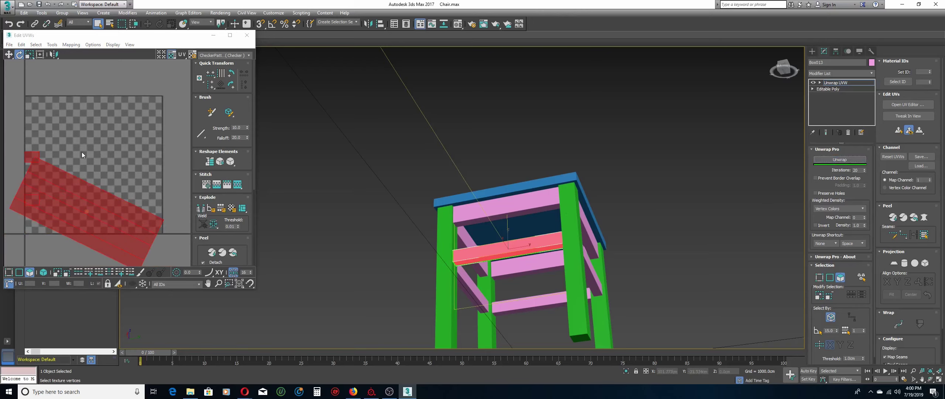
left_click(99, 151)
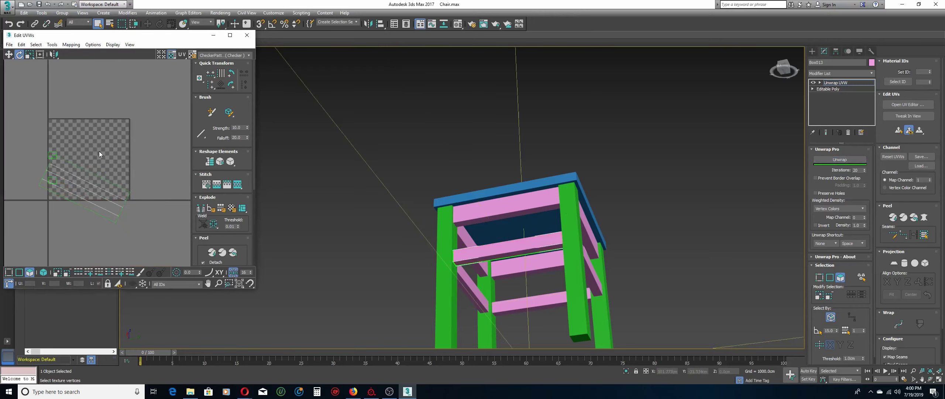
left_click(43, 272)
scroll(99, 207, "up", 3)
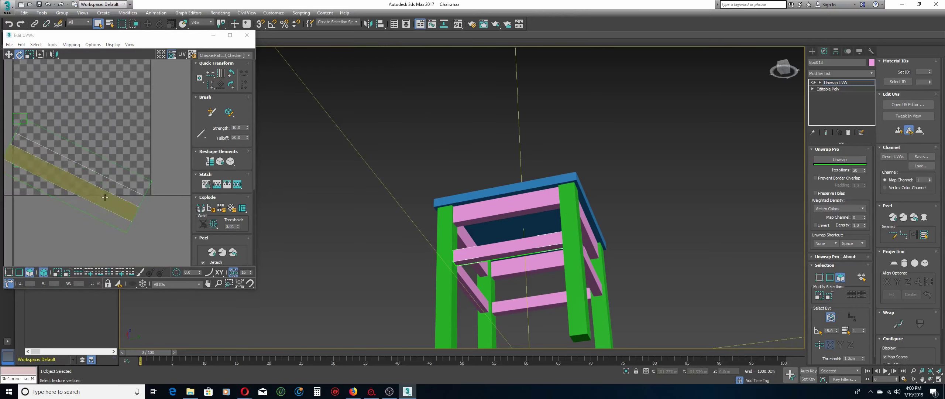
left_click(108, 195)
left_click_drag(107, 195, 137, 171)
Pack all UV shells into the grid, close the UV editor, and save the chair scene.
left_click(143, 196, "ctrl")
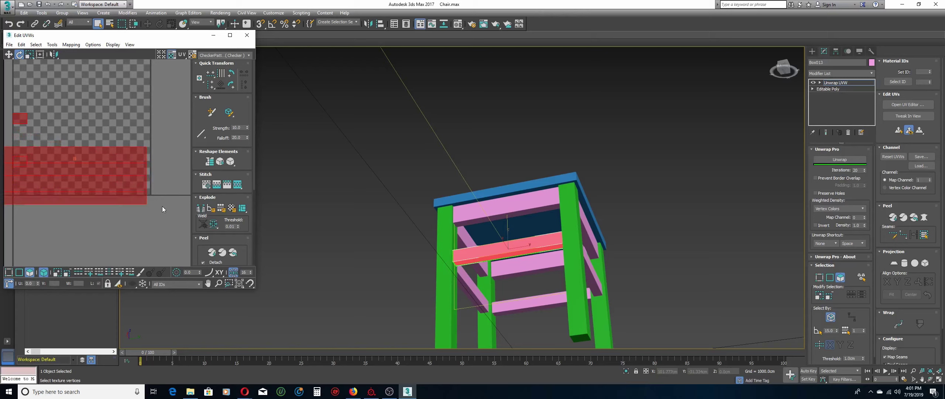
scroll(258, 206, "down", 2)
scroll(208, 251, "down", 3)
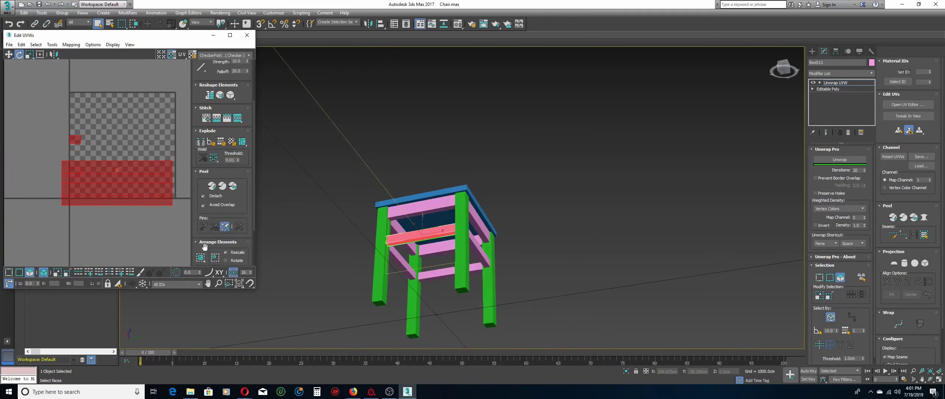
left_click(203, 258)
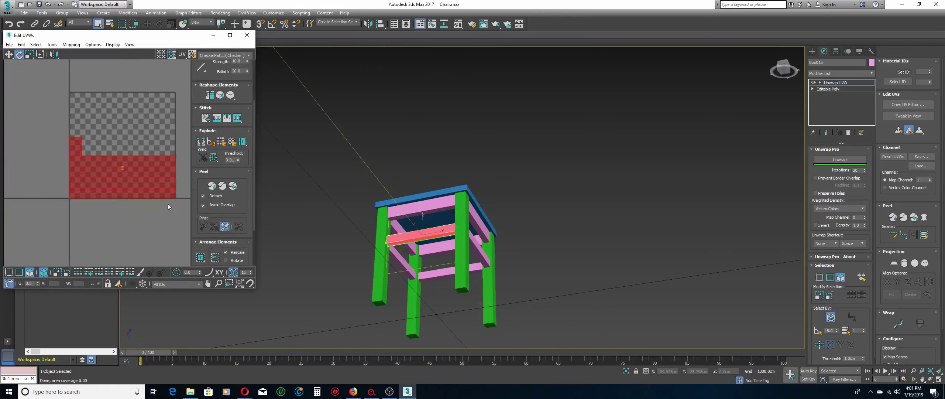
left_click(250, 36)
left_click(39, 4)
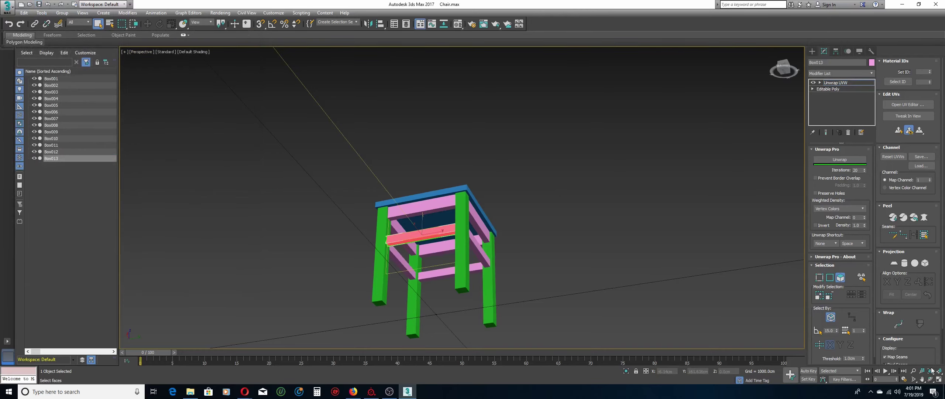
Orbit to check the chair, then select Box001 through Box013 in the Scene Explorer.
left_click(932, 379)
left_click_drag(433, 219, 505, 233)
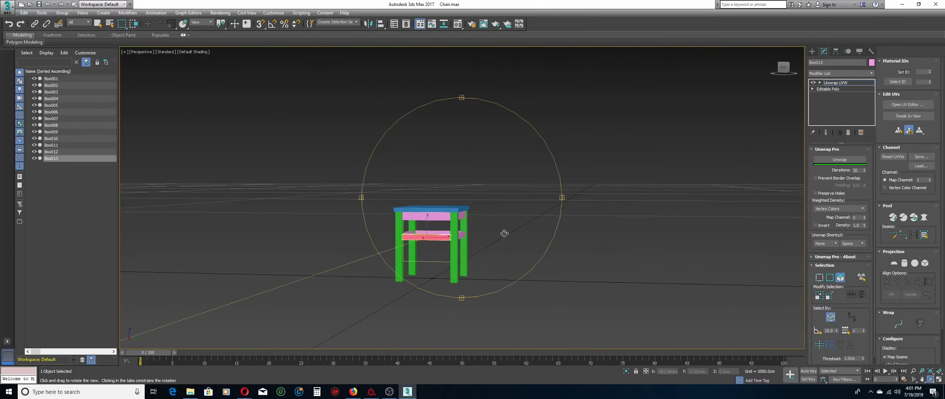
scroll(505, 233, "up", 2)
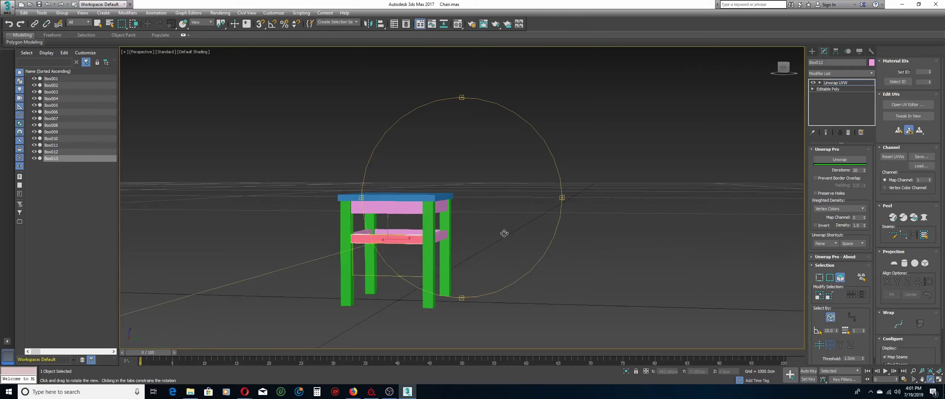
left_click_drag(443, 235, 589, 197)
right_click(589, 197)
left_click(586, 194)
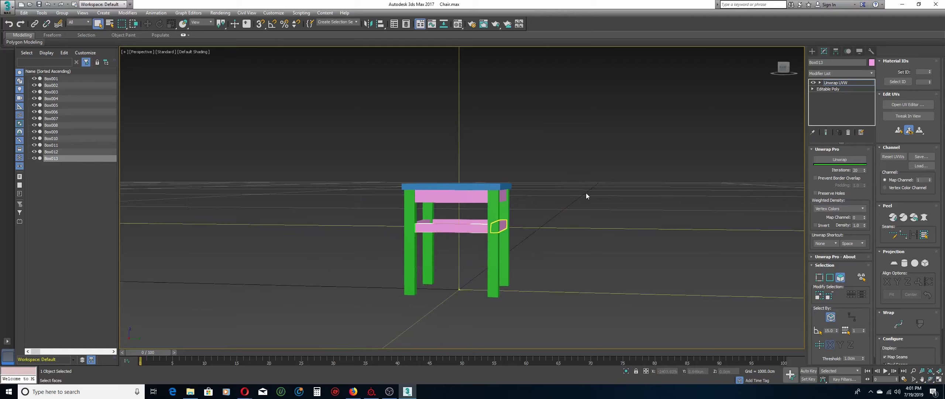
key("ctrl+z")
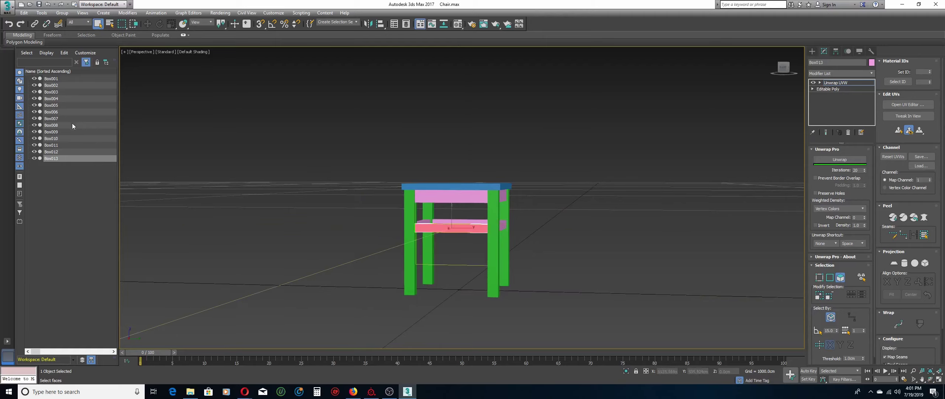
left_click(51, 78)
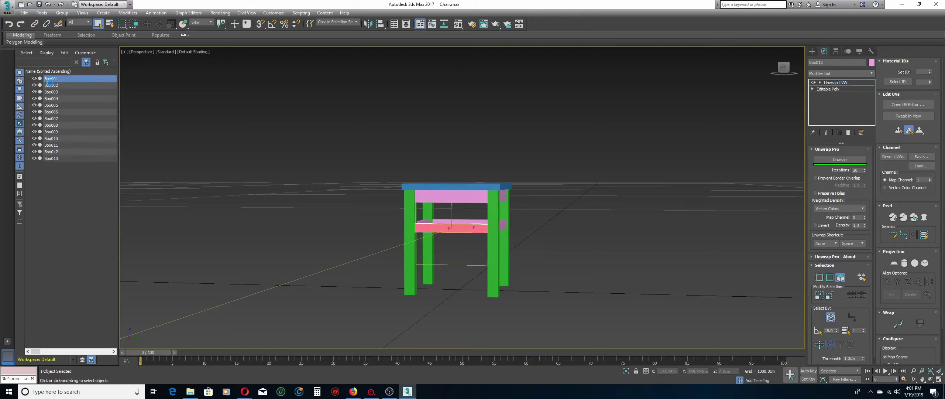
left_click(55, 159, "shift")
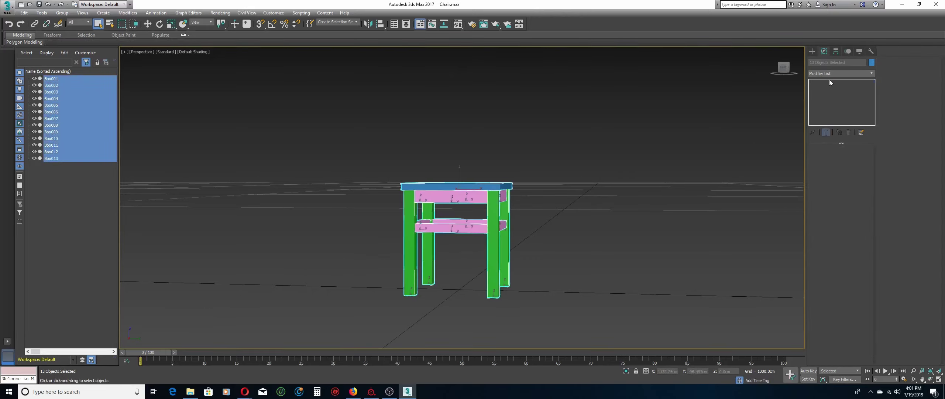
Convert all 13 selected chair parts to Editable Poly.
right_click(485, 190)
mouse_move(535, 267)
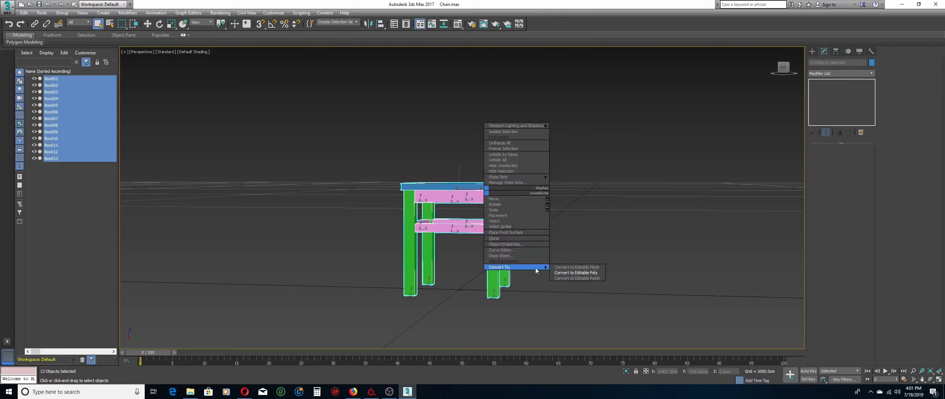
left_click(565, 272)
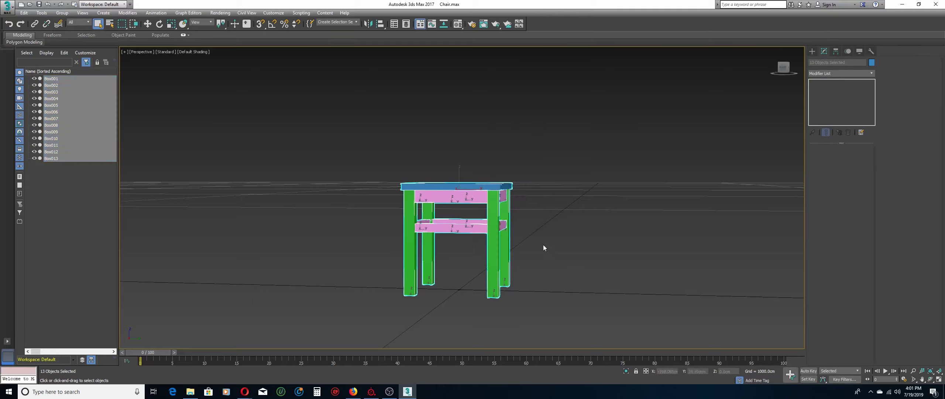
Add one shared Unwrap UVW modifier to all parts and open the UV editor.
left_click(839, 73)
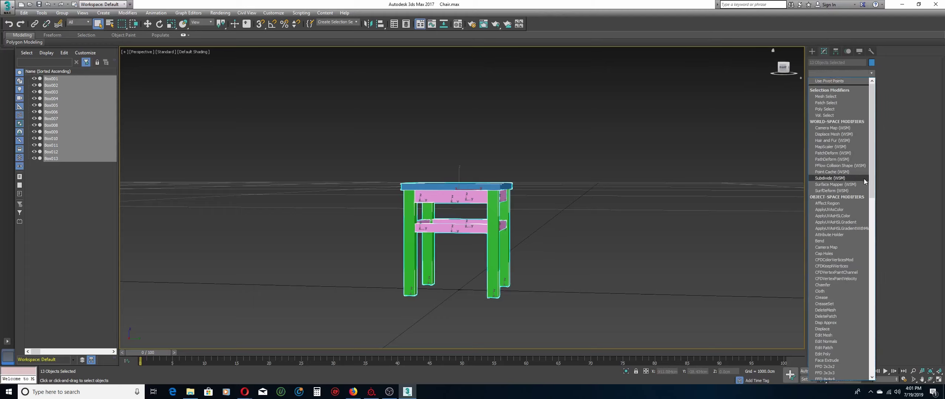
key("u")
left_click(841, 309)
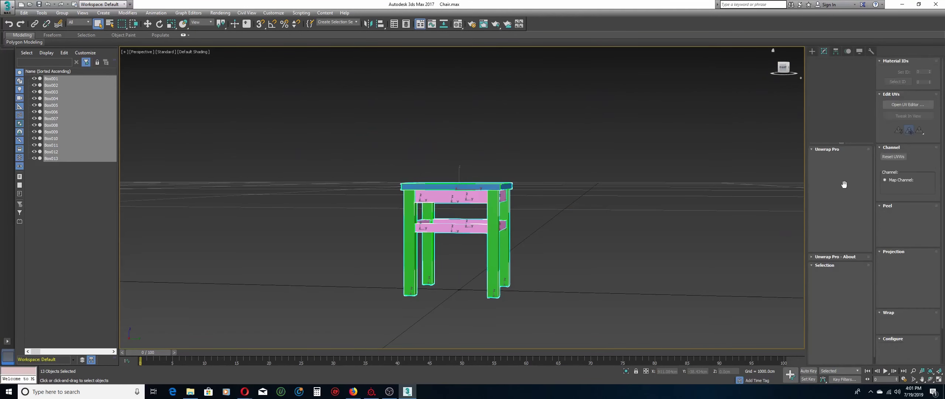
left_click(897, 105)
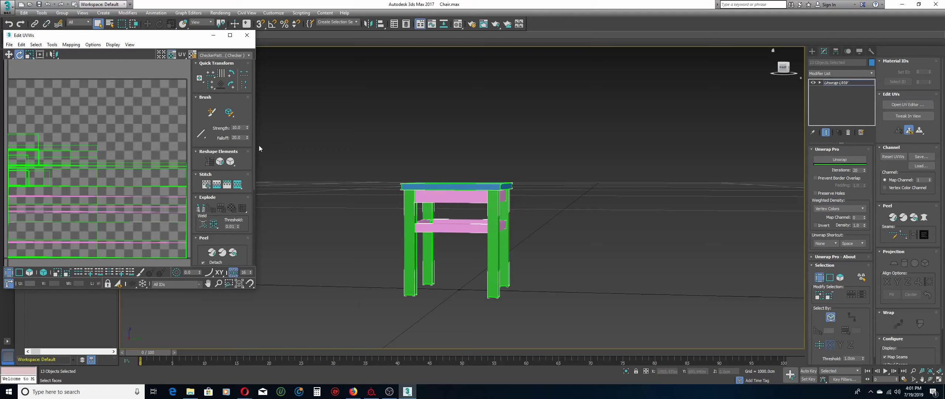
Widen the UV editor, select every UV face of all 13 parts, and pack them into the tile.
left_click_drag(255, 159, 373, 159)
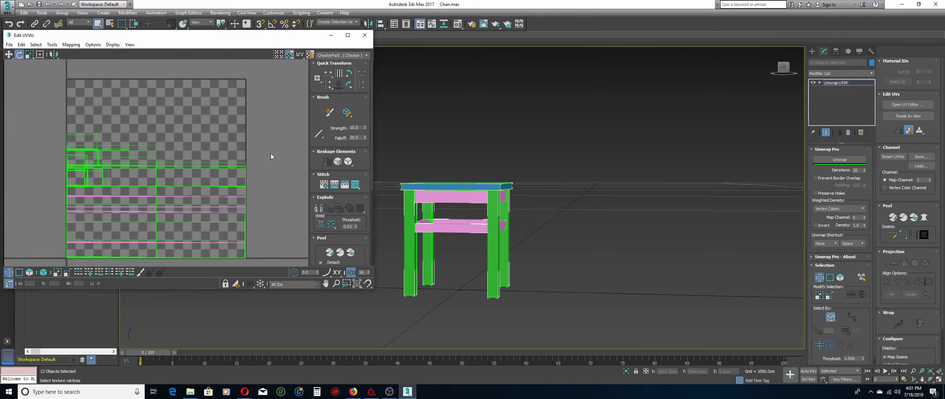
key("ctrl+a")
left_click(31, 271)
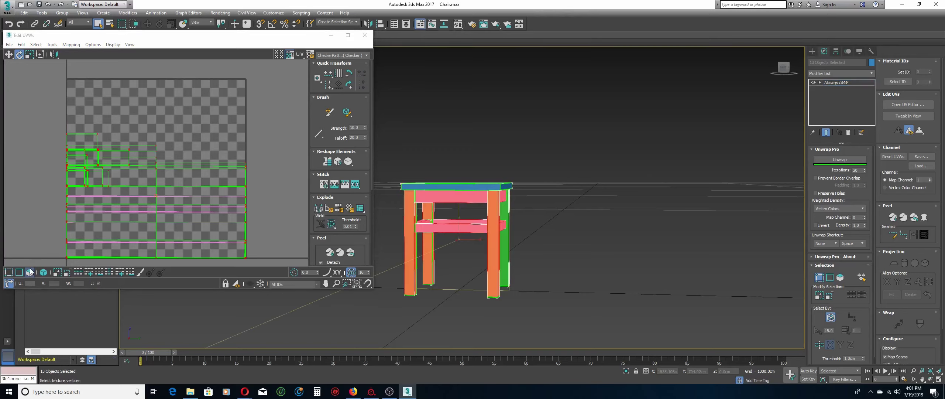
left_click(292, 151)
key("ctrl+a")
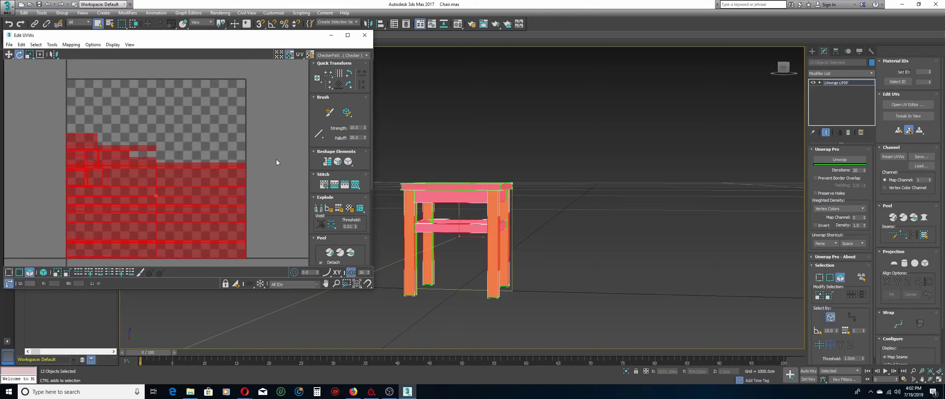
scroll(322, 199, "down", 5)
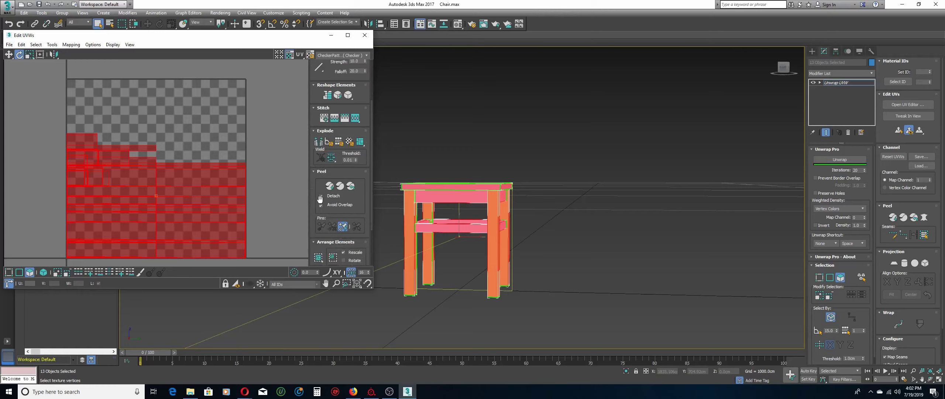
left_click(319, 200)
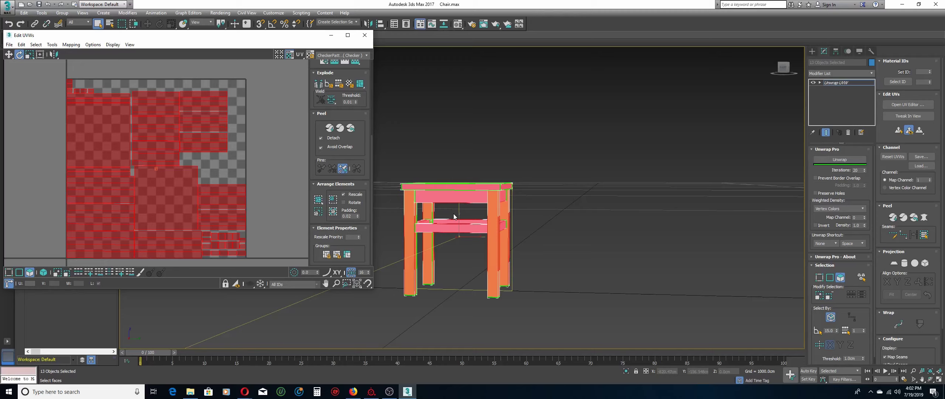
middle_click_drag(453, 214, 523, 205)
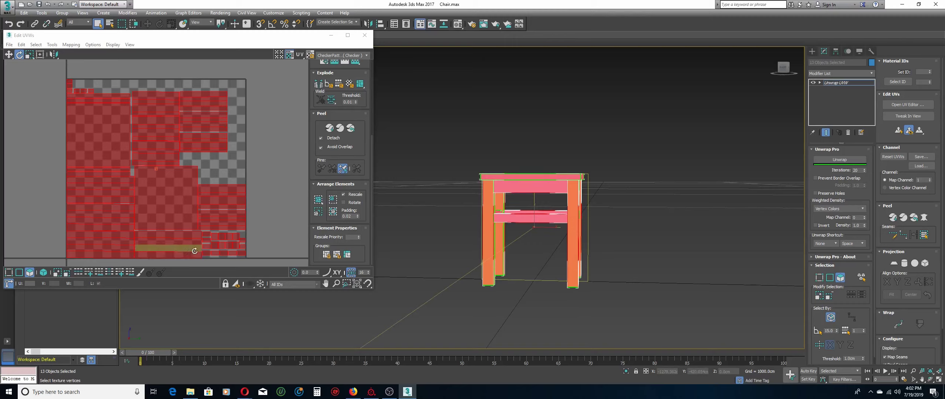
left_click(283, 153)
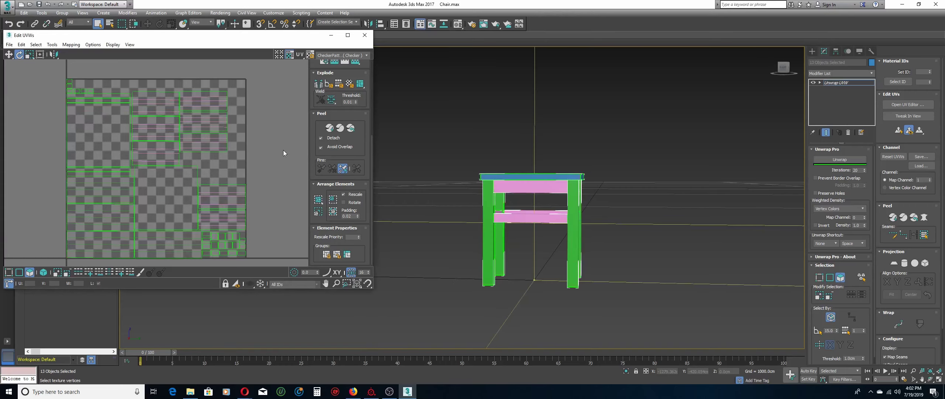
Close Edit UVWs, convert the 13 chair parts to Editable Poly, then reselect all with Ctrl+A.
left_click(365, 37)
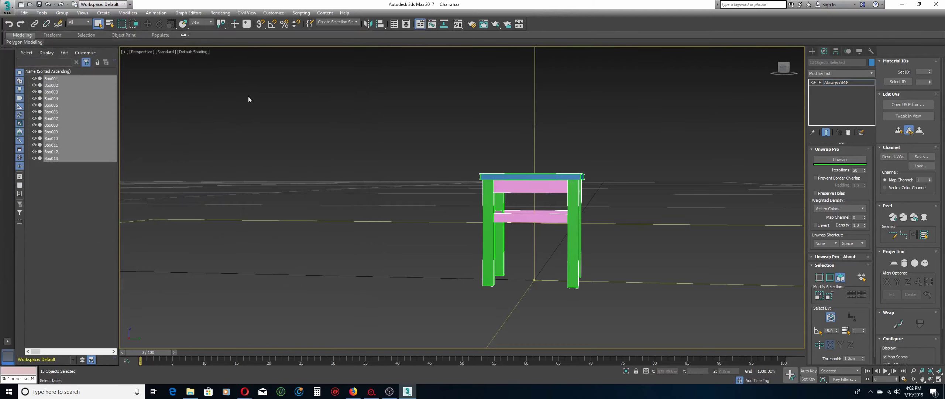
right_click(465, 191)
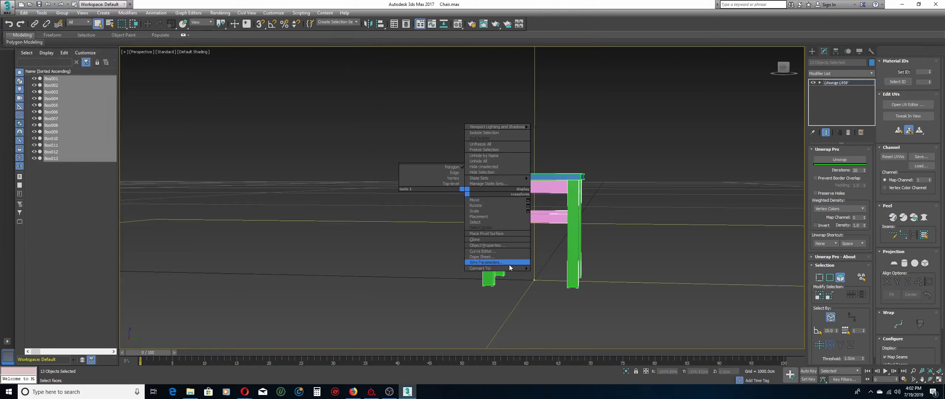
mouse_move(509, 268)
left_click(563, 276)
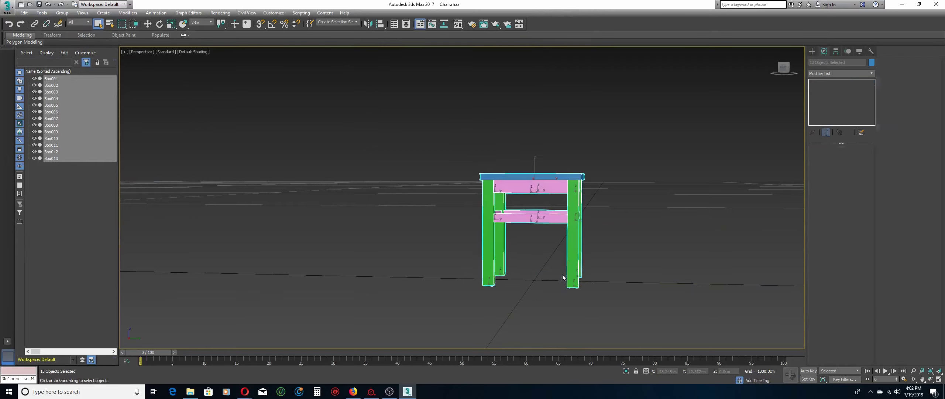
left_click(538, 255)
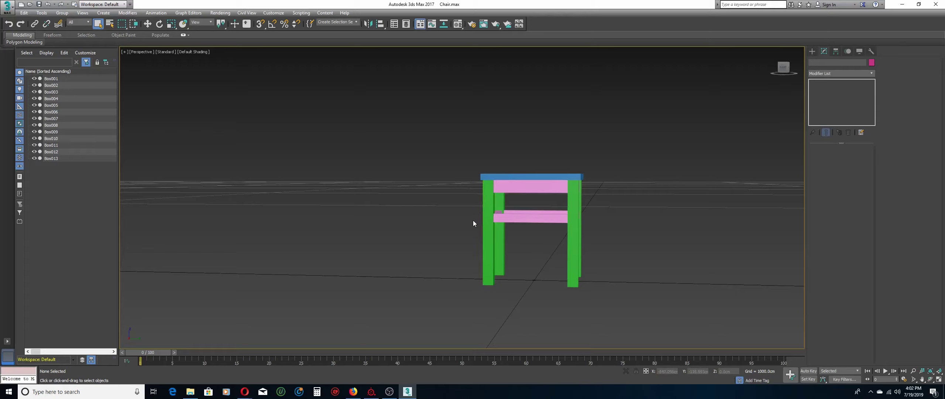
key("ctrl+a")
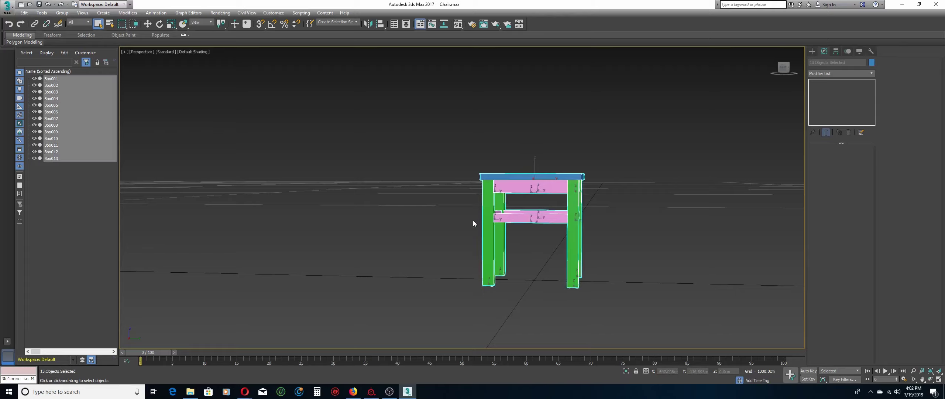
left_click(8, 6)
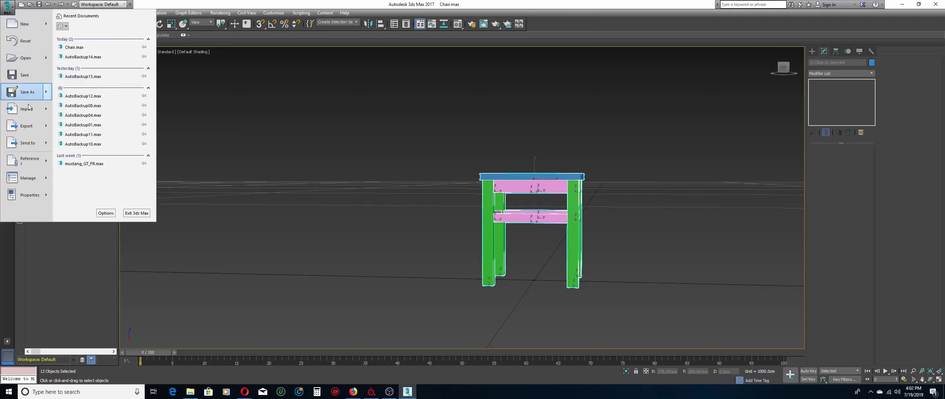
mouse_move(38, 128)
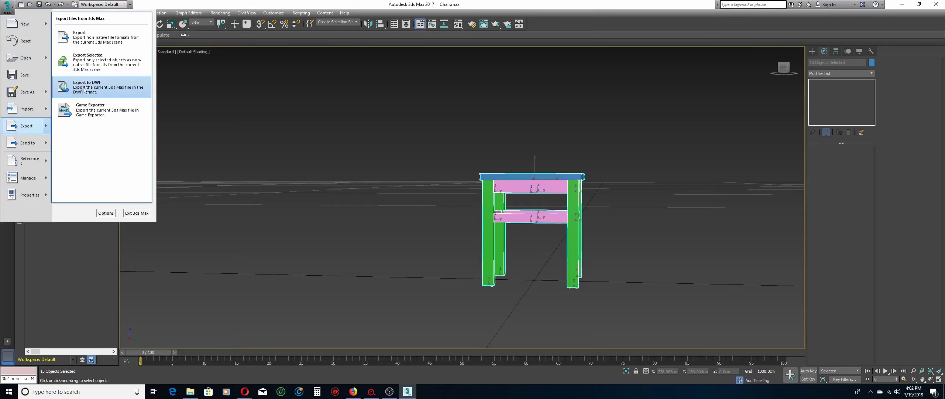
left_click(86, 63)
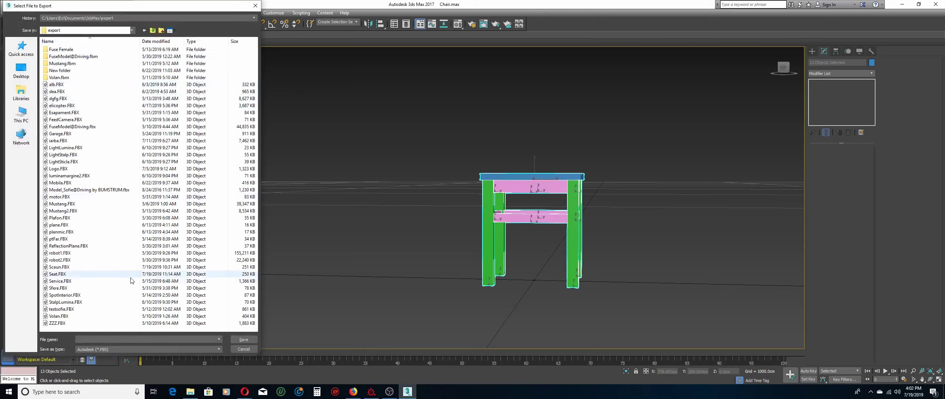
left_click(118, 340)
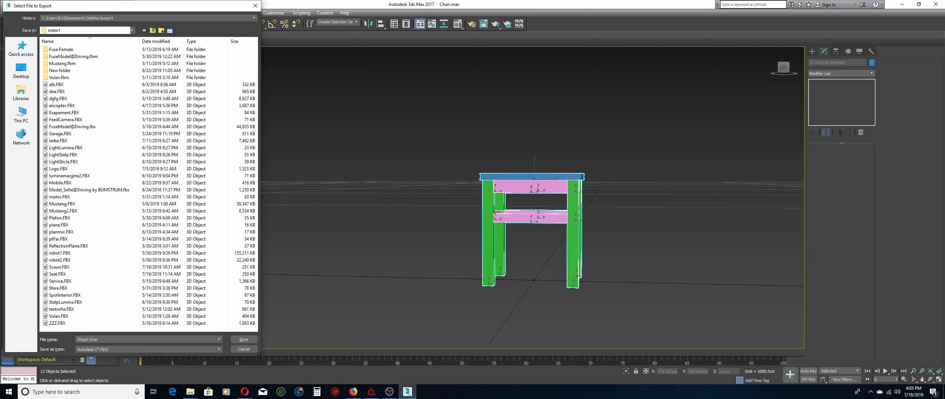
left_click(243, 341)
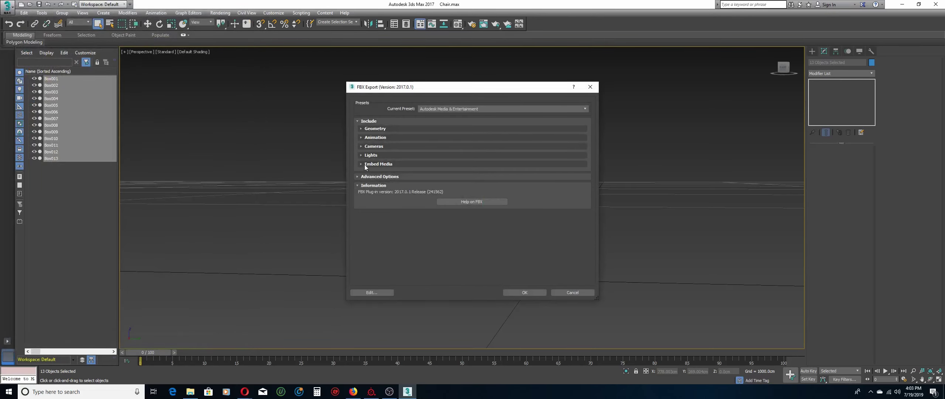
left_click(363, 164)
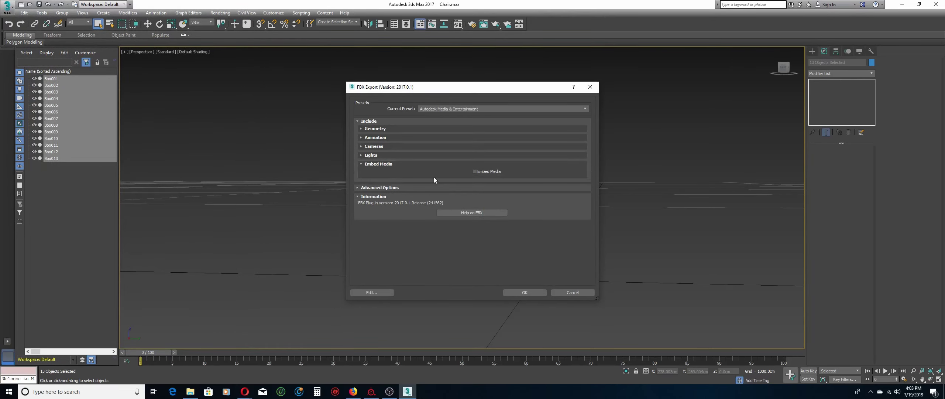
left_click(474, 171)
left_click(590, 87)
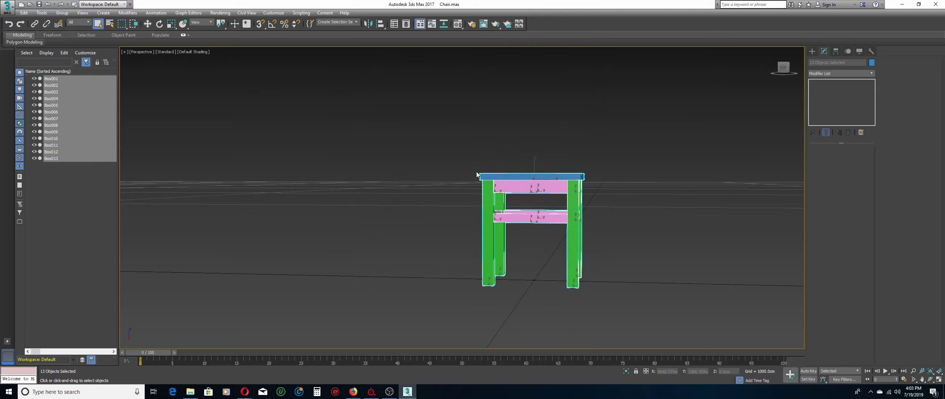
Assign the 01 - Default material to all 13 selected chair parts.
left_click(464, 222)
left_click(495, 183)
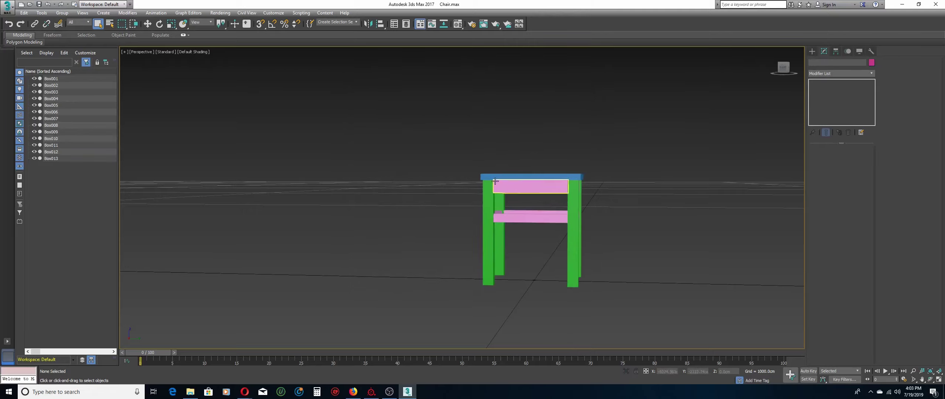
key("ctrl+a")
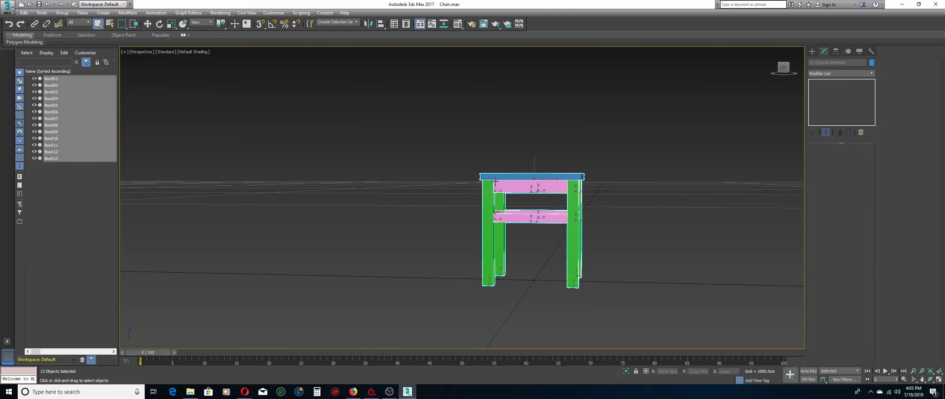
left_click(458, 23)
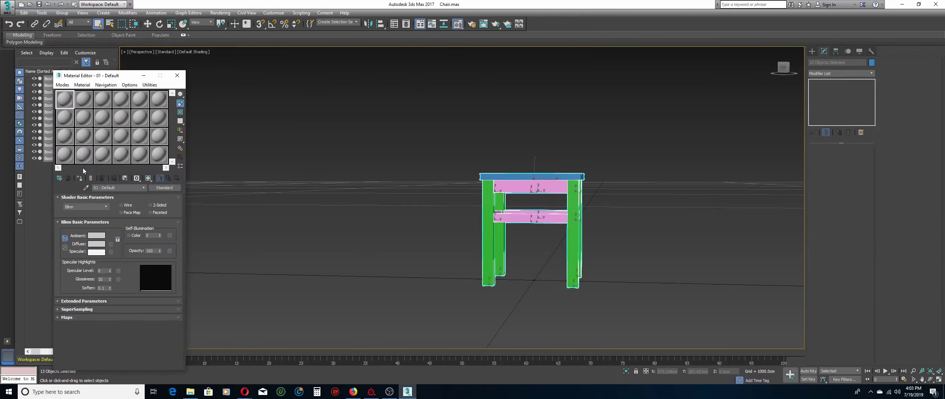
left_click(80, 178)
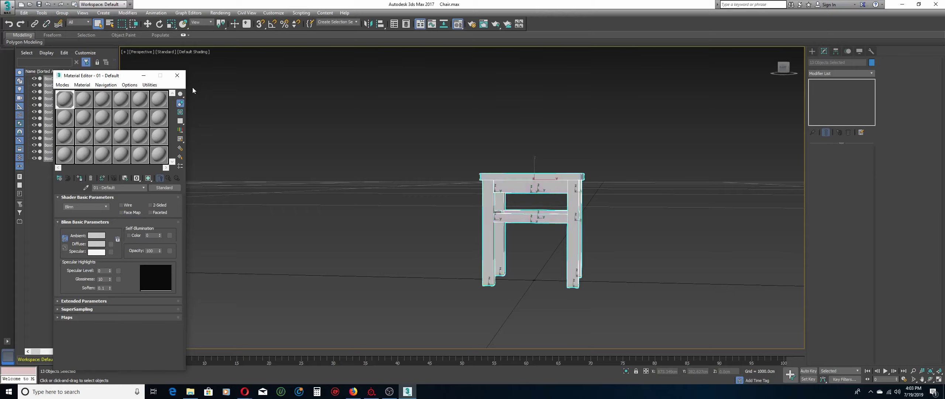
left_click(177, 75)
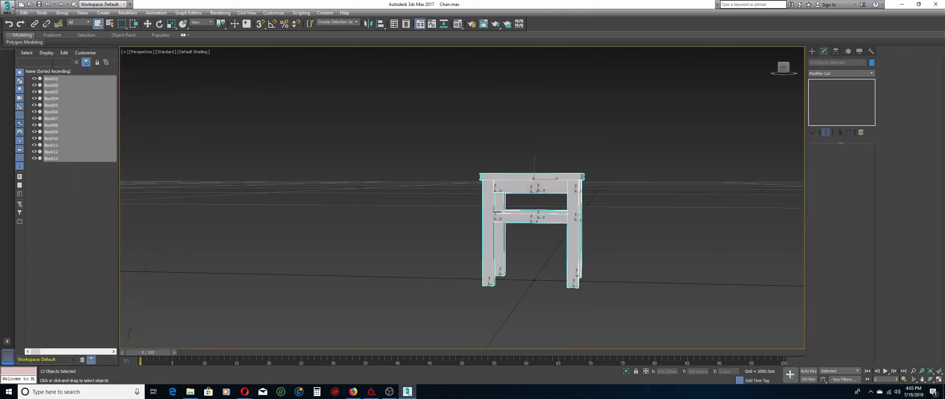
Choose Export Selected from the Application menu's Export options.
left_click(12, 11)
mouse_move(48, 127)
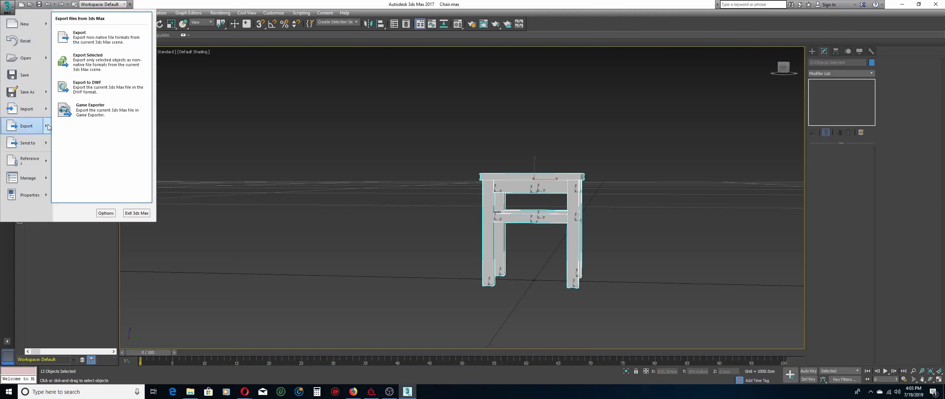
left_click(87, 60)
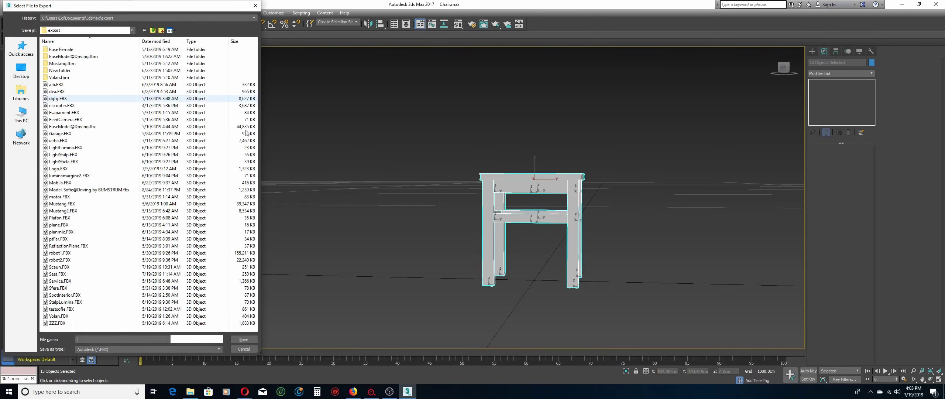
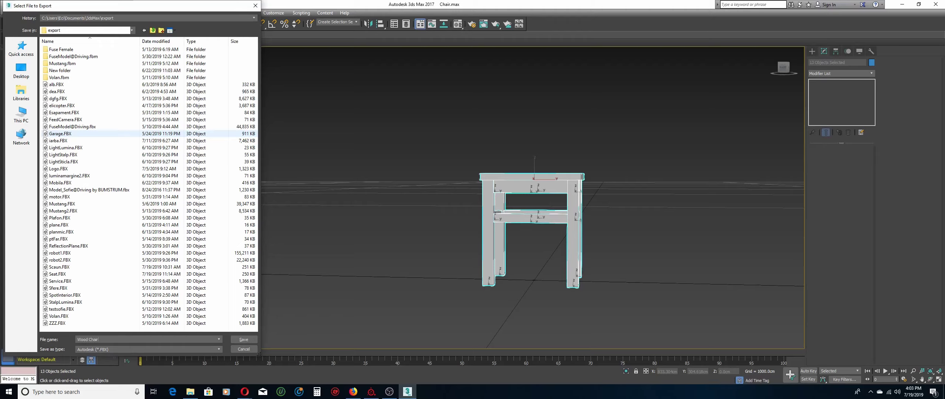
Export the 13-object chair as the Wood Chair FBX file with Embed Media ticked.
left_click(248, 338)
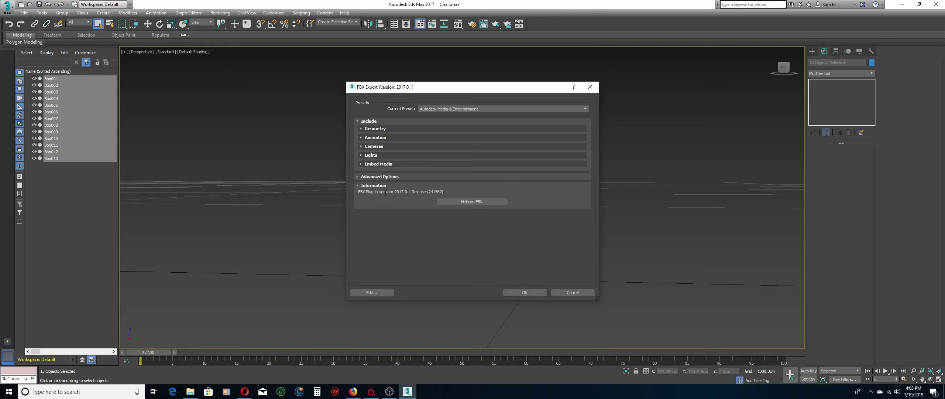
left_click(362, 164)
left_click(474, 172)
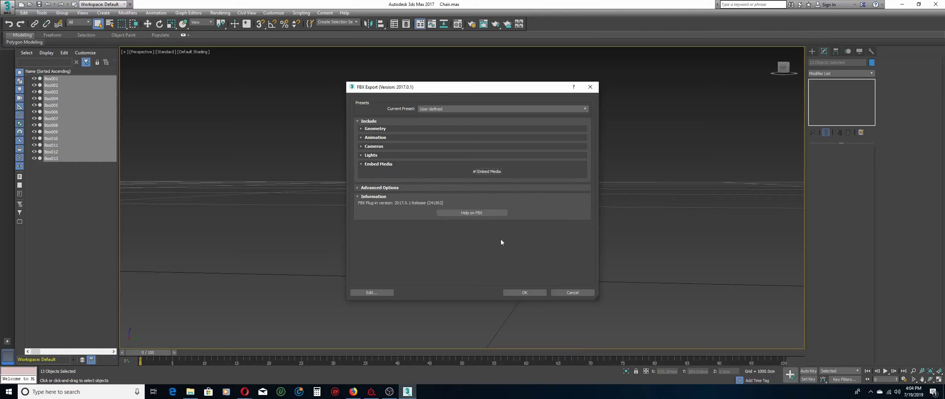
left_click(530, 292)
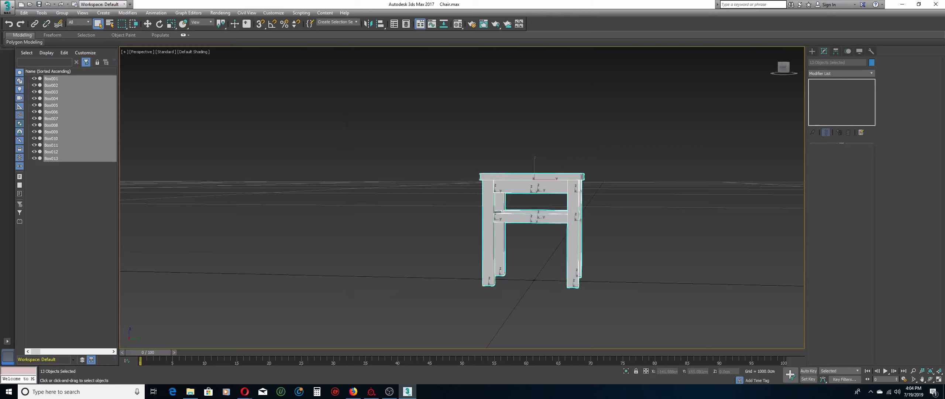
In Substance Painter, start a new project using the Unity 5 template and OpenGL normals.
key("alt+Tab")
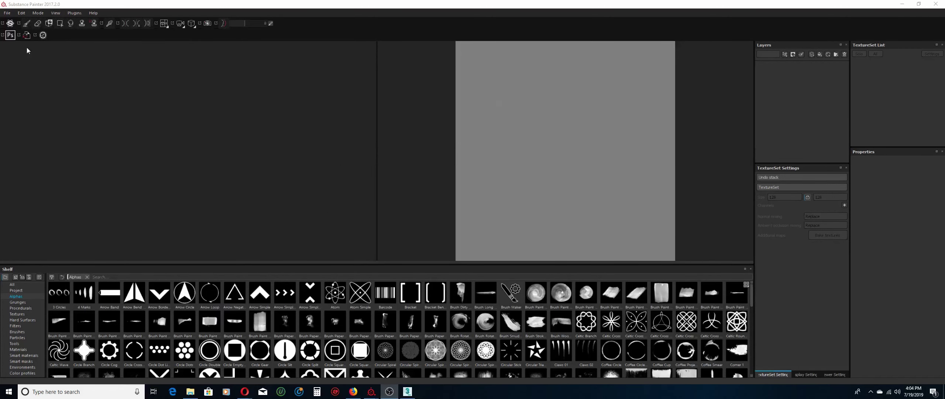
left_click(7, 13)
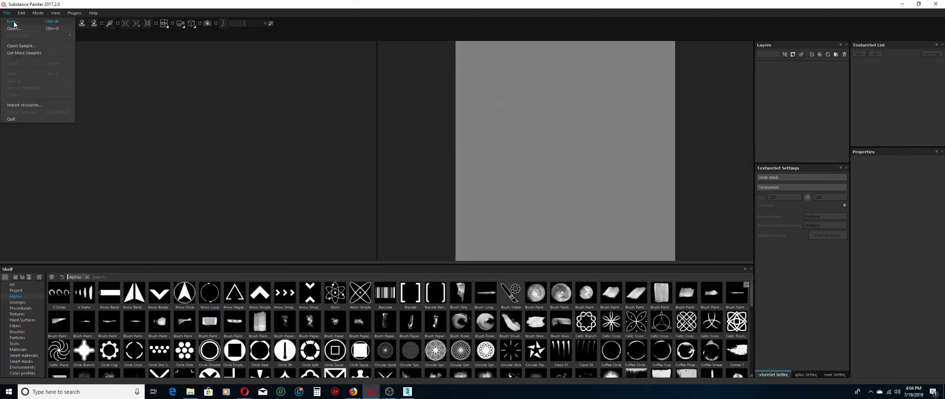
left_click(12, 22)
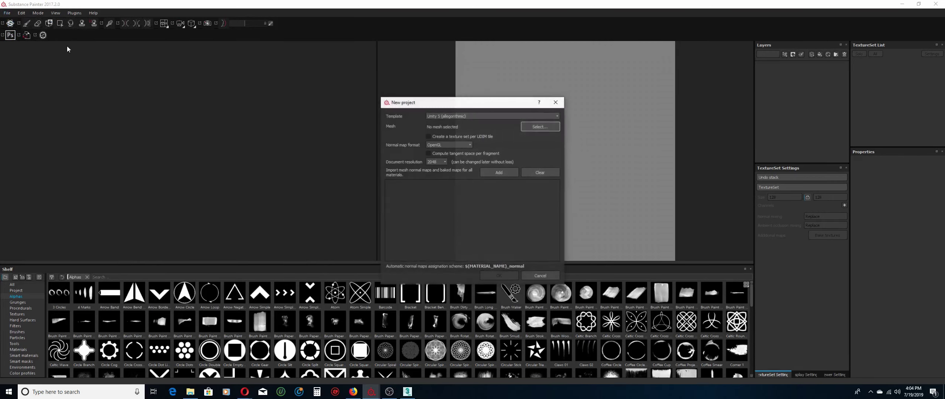
left_click(469, 144)
left_click(468, 145)
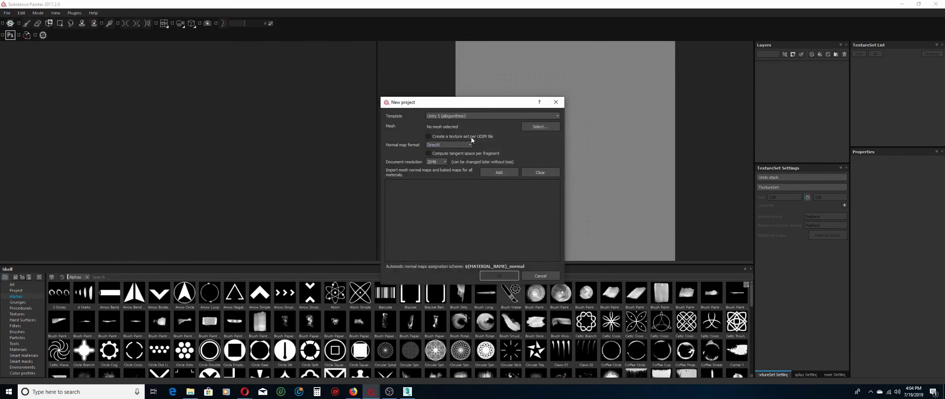
left_click(492, 115)
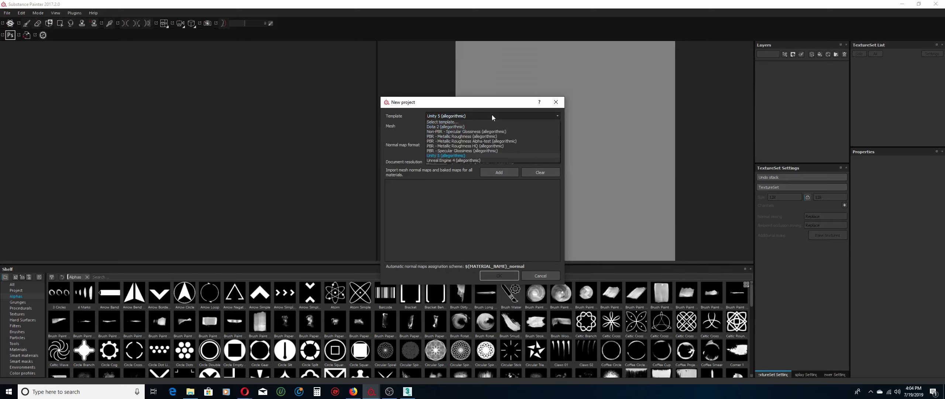
left_click(464, 155)
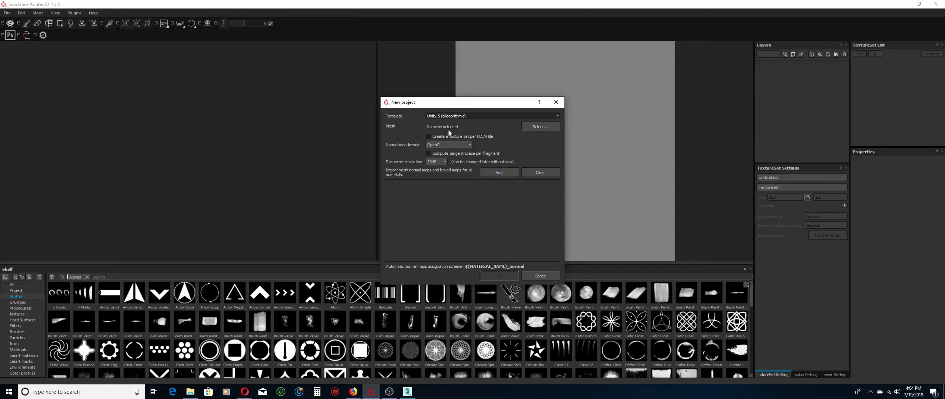
Load Wood Chair.FBX as the project mesh and create the project.
left_click(539, 126)
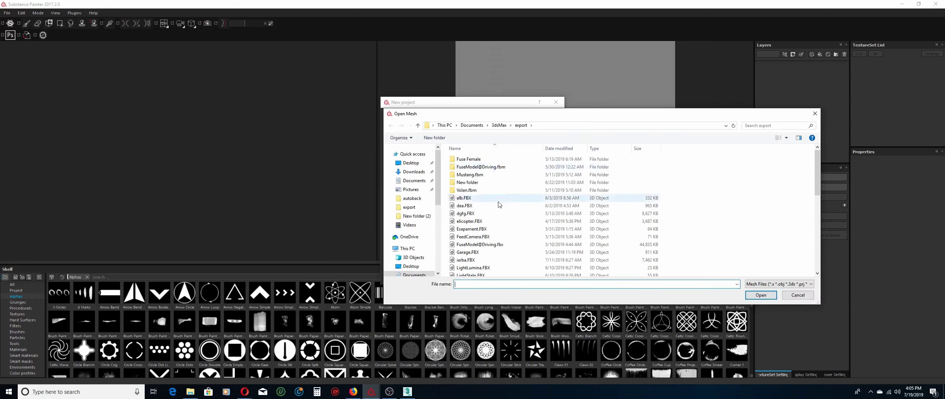
scroll(498, 204, "down", 5)
left_click(480, 264)
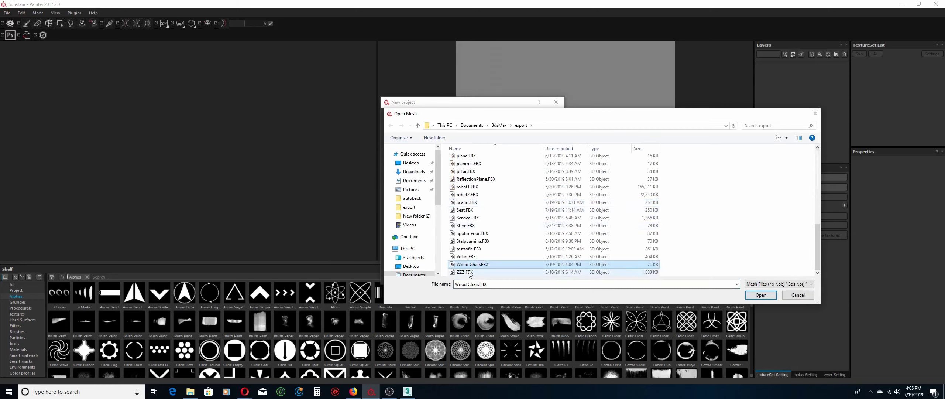
left_click(483, 264)
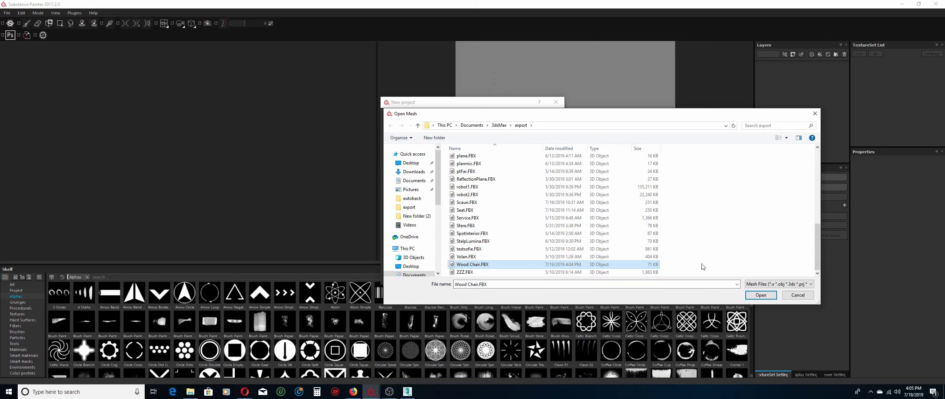
left_click(761, 294)
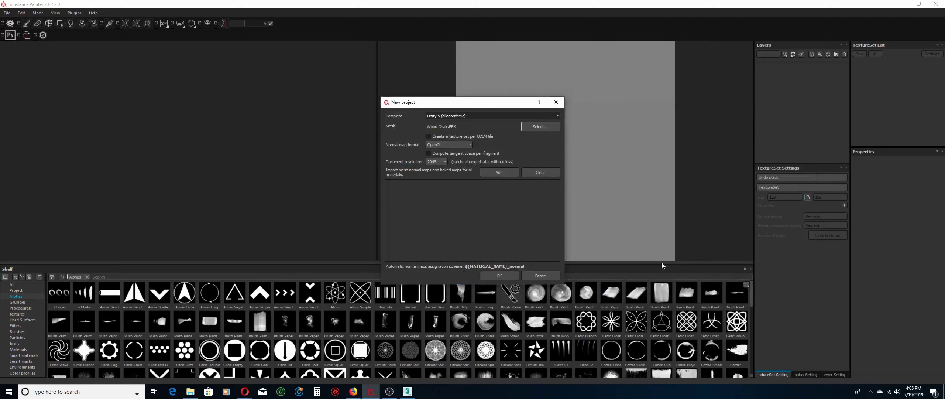
left_click(502, 275)
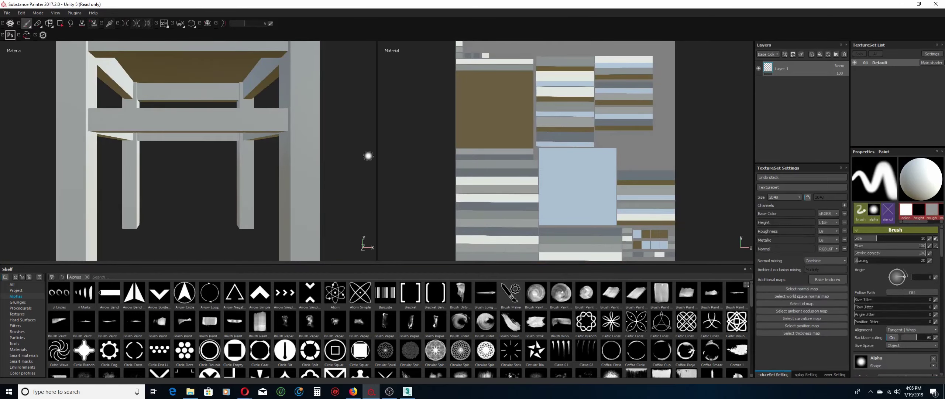
Add Folder 1 above Layer 1 with a black mask and switch to Polygon Fill.
left_click_drag(332, 132, 218, 164, "alt")
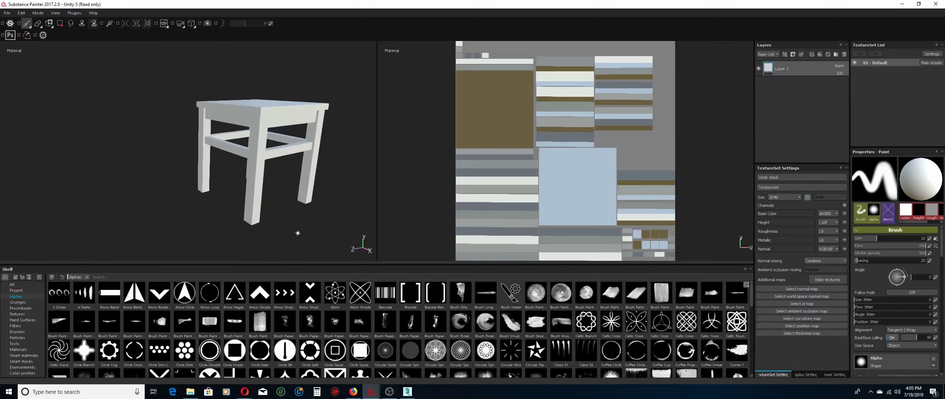
left_click(836, 54)
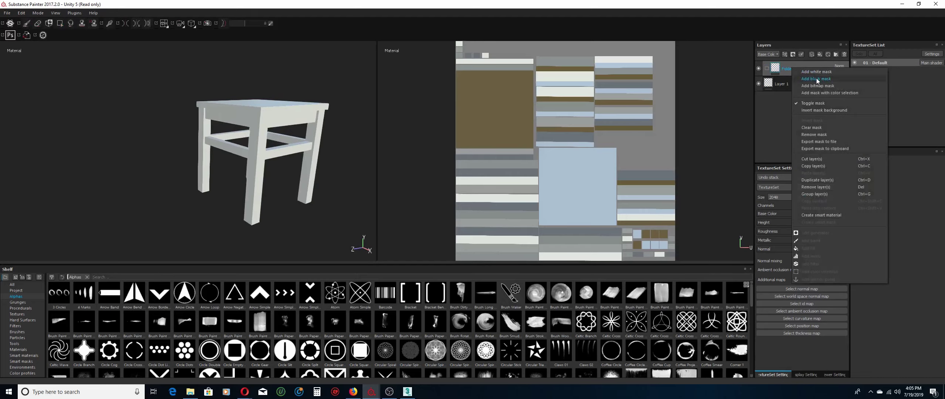
key("1")
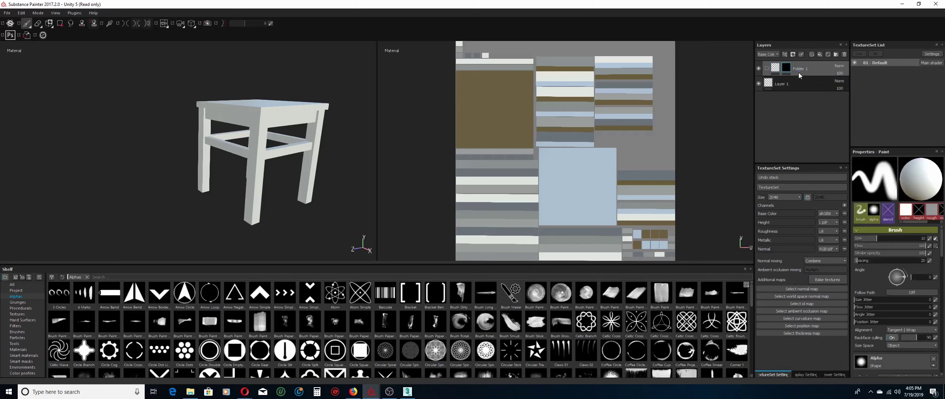
left_click(61, 24)
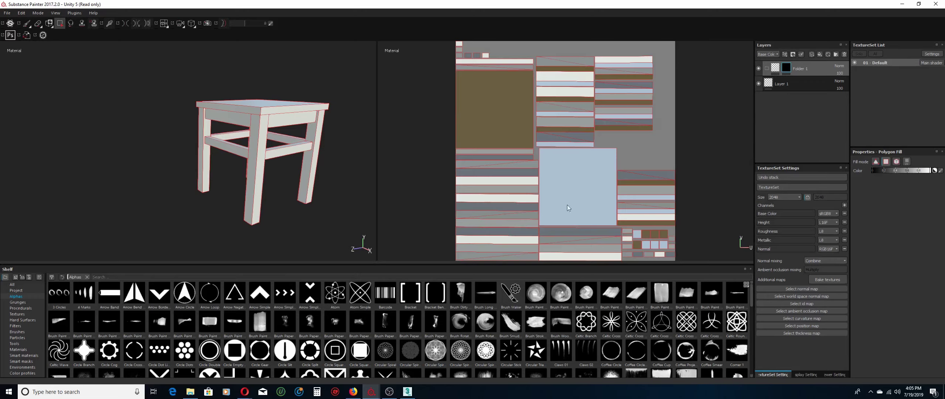
Drop Wood american cherry into Folder 1, then target its mask with Polygon Fill.
left_click(21, 349)
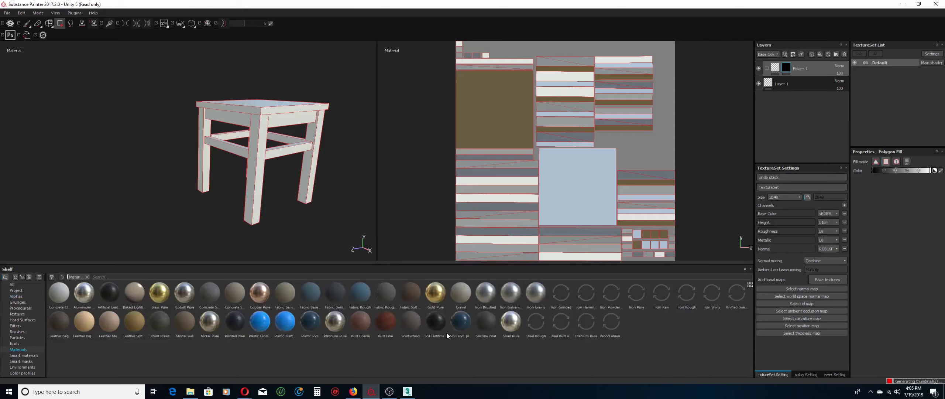
mouse_move(613, 327)
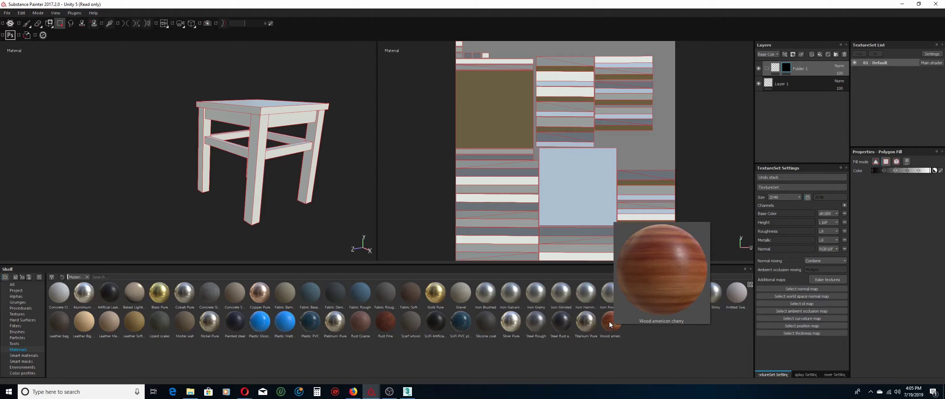
left_click_drag(609, 321, 818, 68)
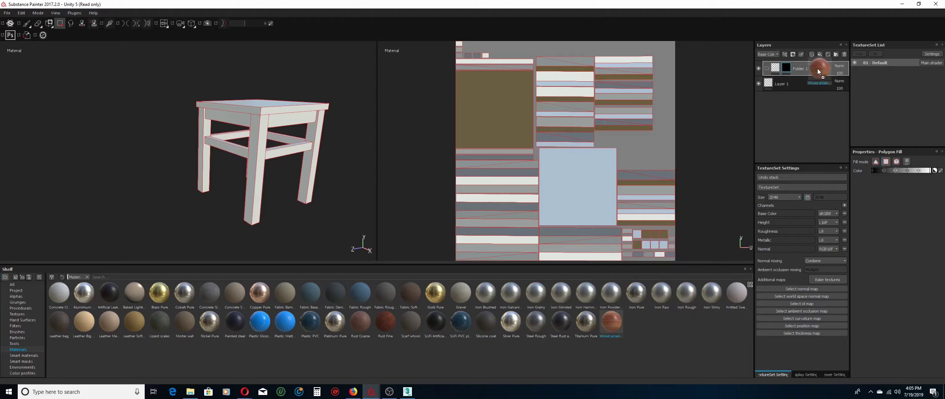
left_click_drag(817, 67, 818, 68)
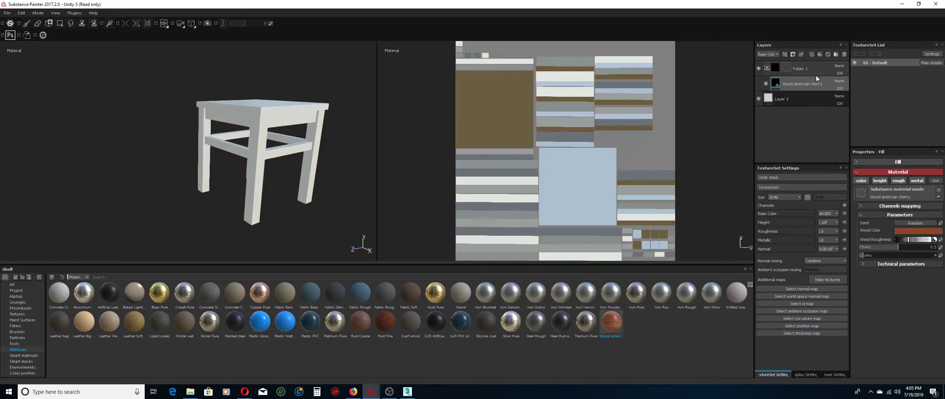
left_click(813, 73)
key("4")
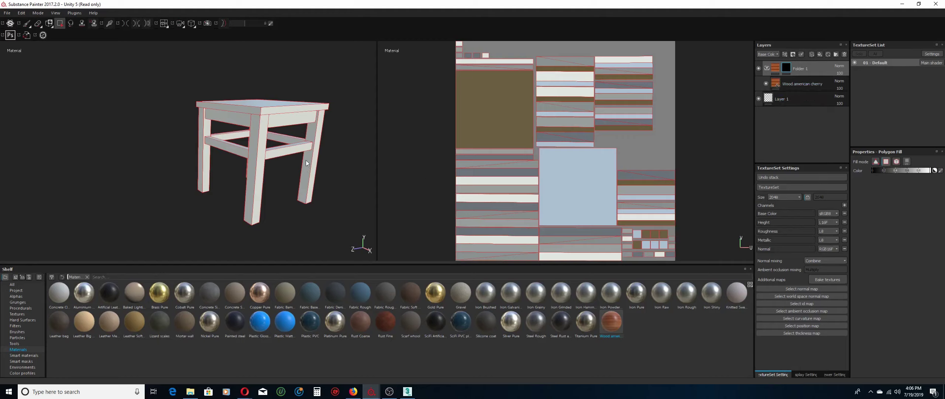
Reveal cherry wood on the right leg and front leg faces in the 3D view.
middle_click_drag(304, 178, 285, 171)
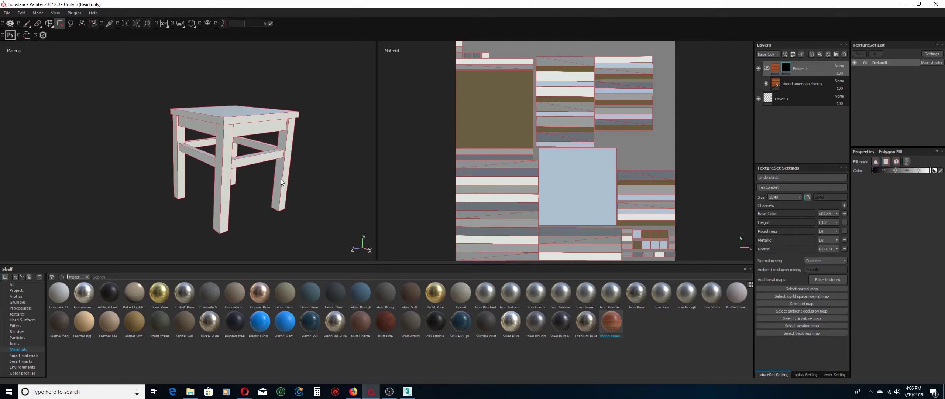
left_click(281, 179)
left_click(285, 181)
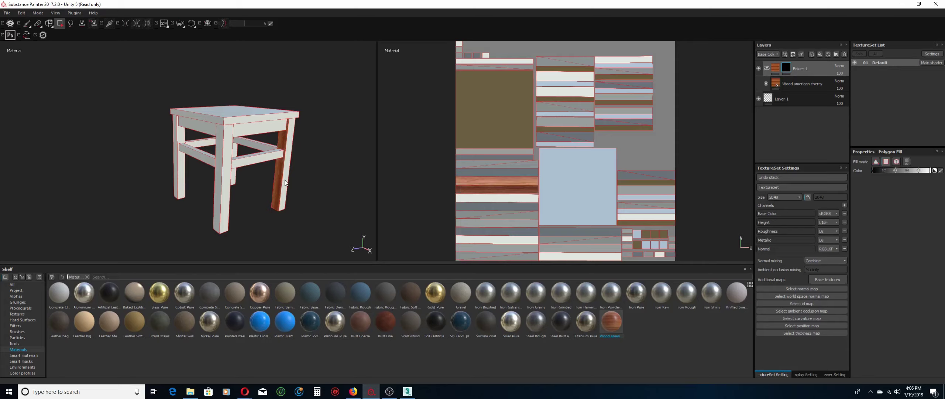
left_click_drag(322, 176, 196, 168, "alt")
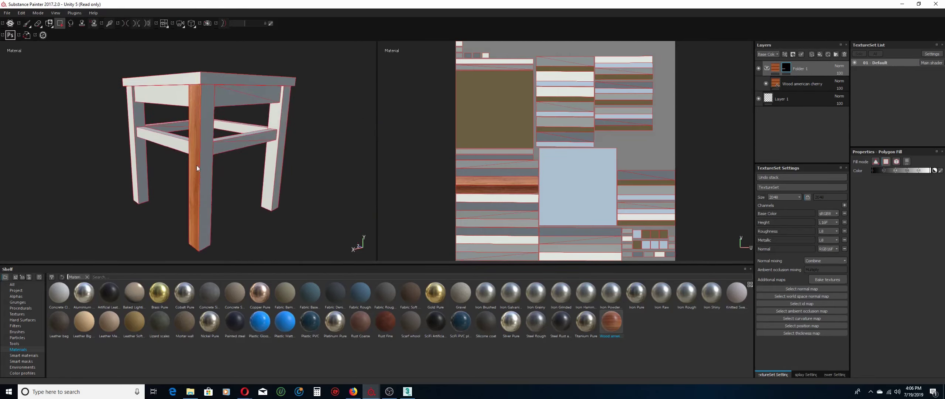
left_click(209, 182)
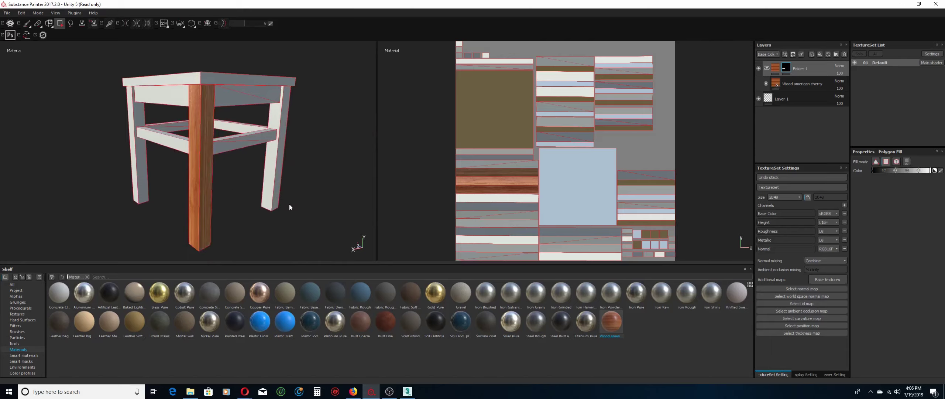
Fill the bottom-left and back leg UV strips with cherry wood.
left_click(514, 256)
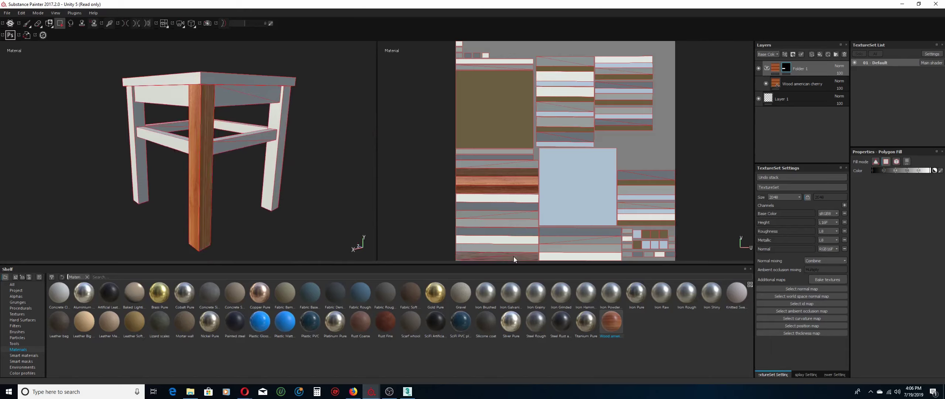
left_click(500, 240)
left_click(501, 231)
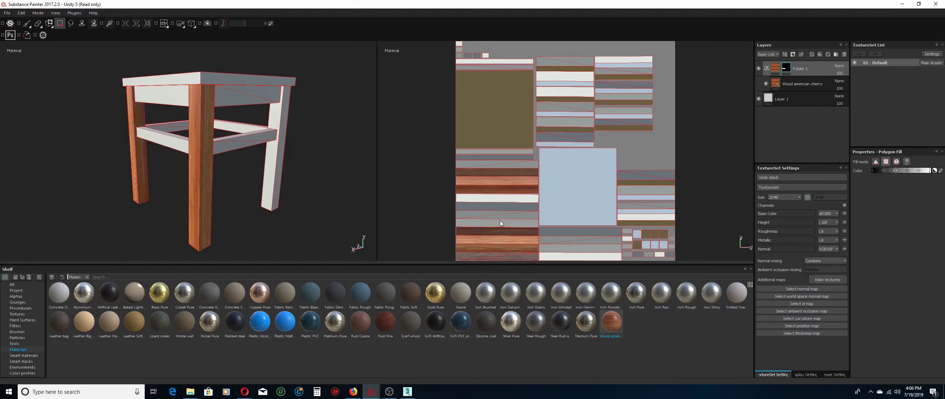
left_click(500, 221)
left_click(499, 215)
left_click(498, 204)
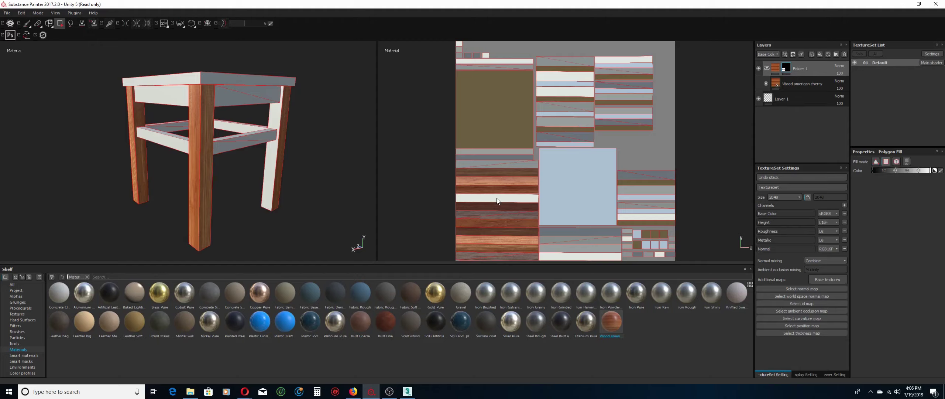
left_click(496, 199)
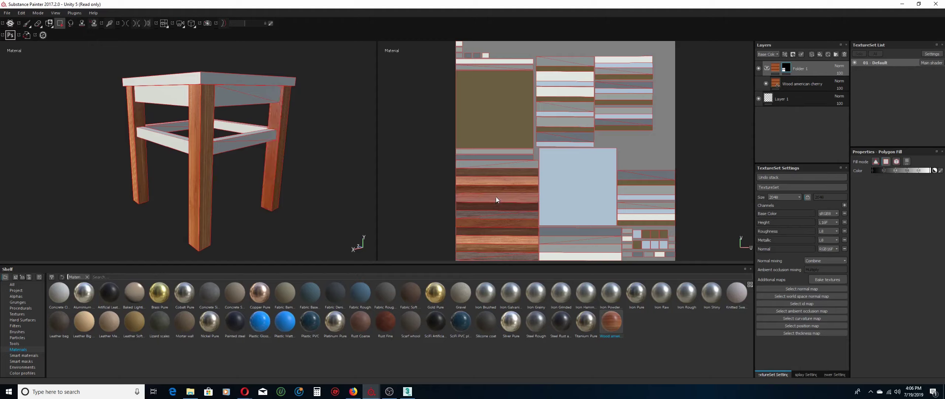
Fill the top-frame strips and the four strips below the blue block with wood.
left_click(490, 164)
left_click(489, 156)
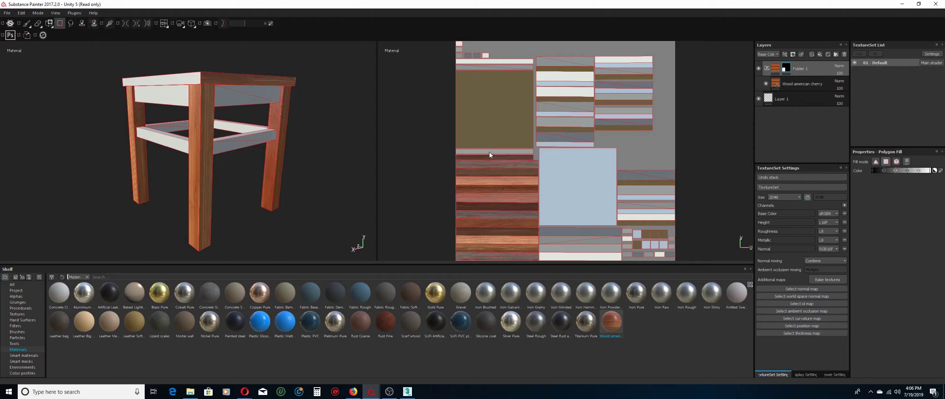
left_click(489, 152)
left_click(589, 254)
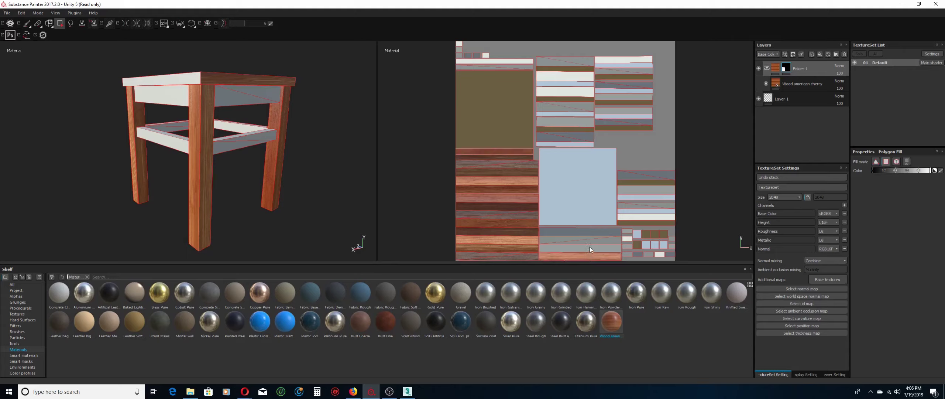
left_click(590, 247)
left_click(589, 240)
left_click(590, 235)
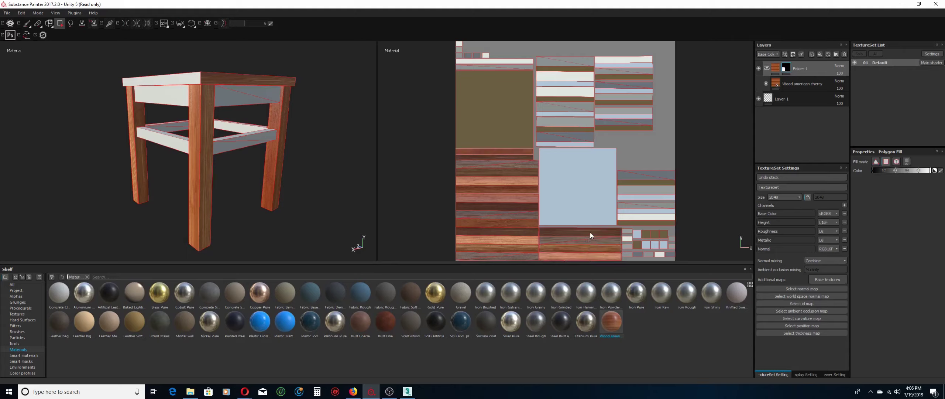
Fill the lower rail strips and bars up to the block's top with cherry wood.
left_click(639, 218)
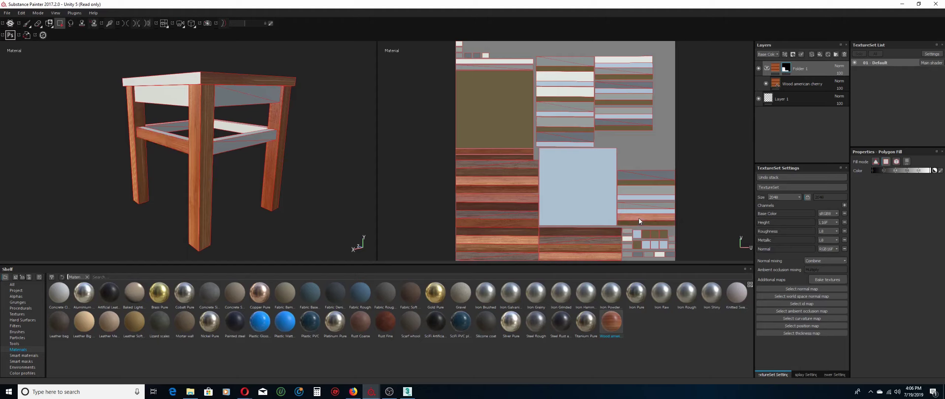
left_click(640, 209)
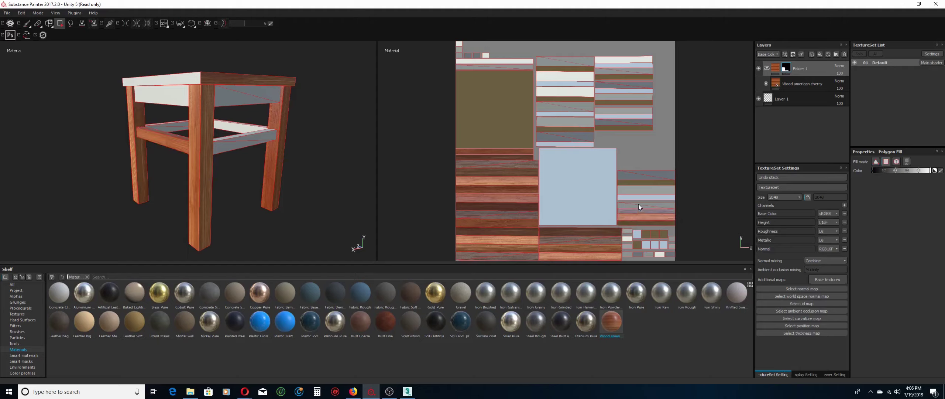
left_click(639, 206)
left_click(639, 197)
left_click(639, 189)
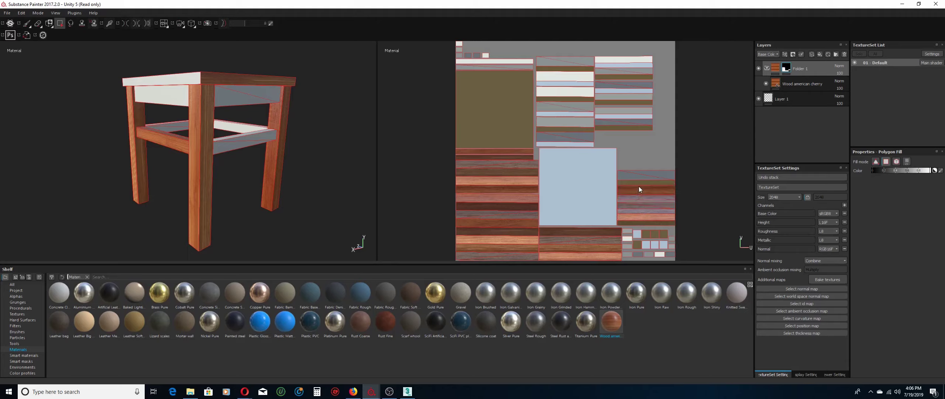
left_click(640, 183)
left_click(639, 177)
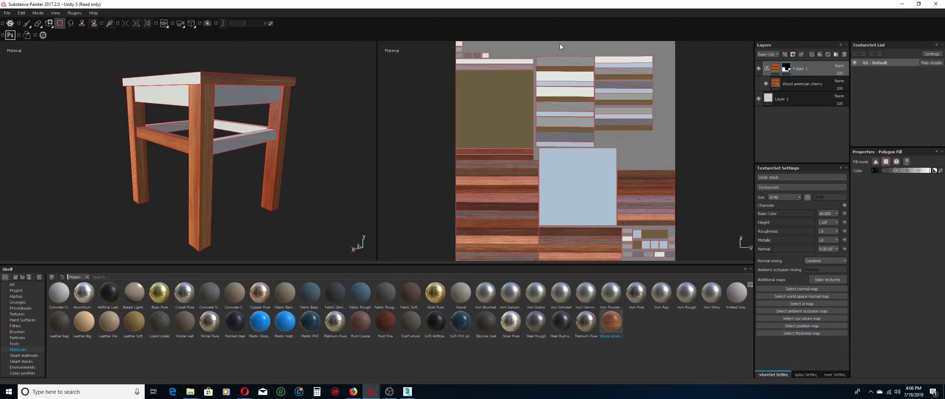
Marquee-fill the middle UV column, then fill the top slab, seat top and olive islands with wood.
left_click_drag(559, 45, 613, 143)
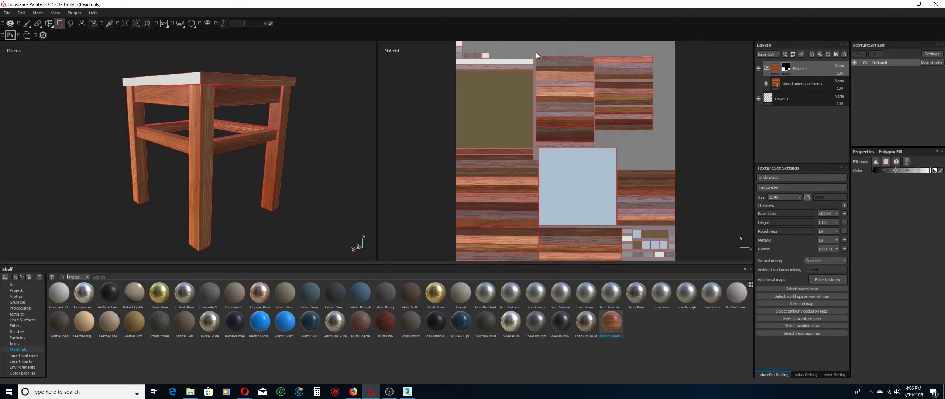
left_click(517, 60)
left_click(521, 65)
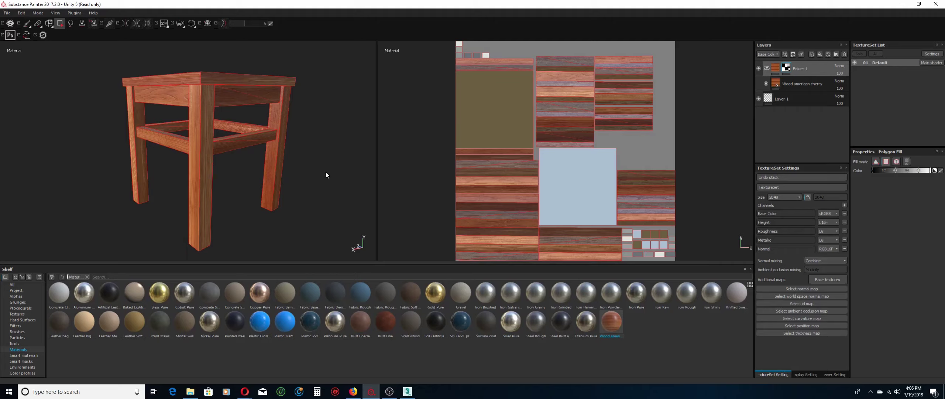
left_click_drag(321, 152, 304, 196, "alt")
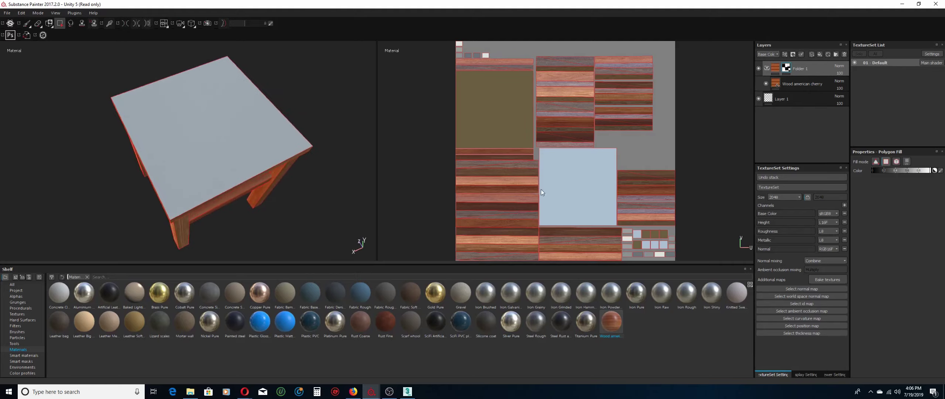
left_click(578, 188)
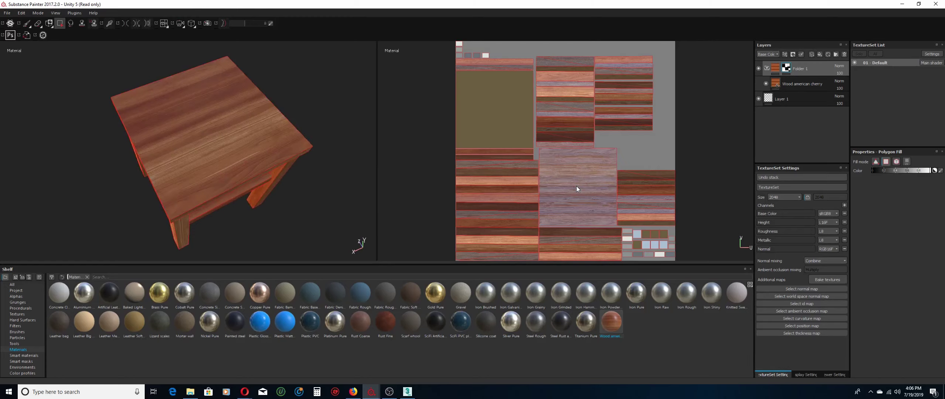
left_click(493, 124)
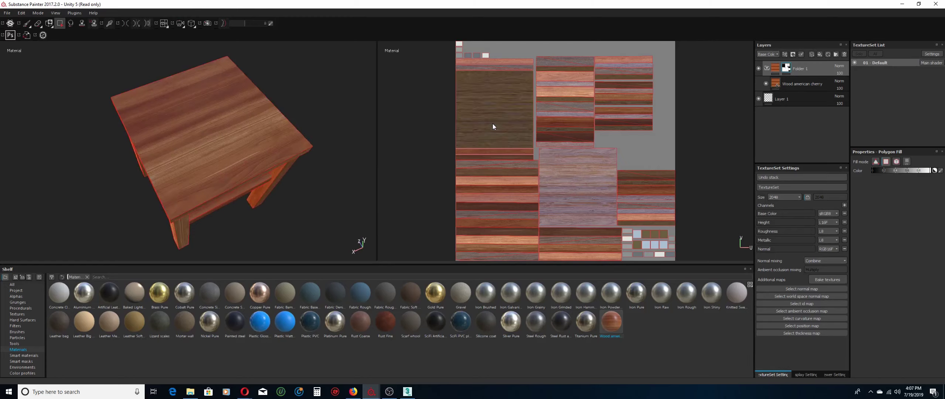
Collapse Folder 1 and add a second empty folder layer.
left_click_drag(311, 199, 318, 157, "alt")
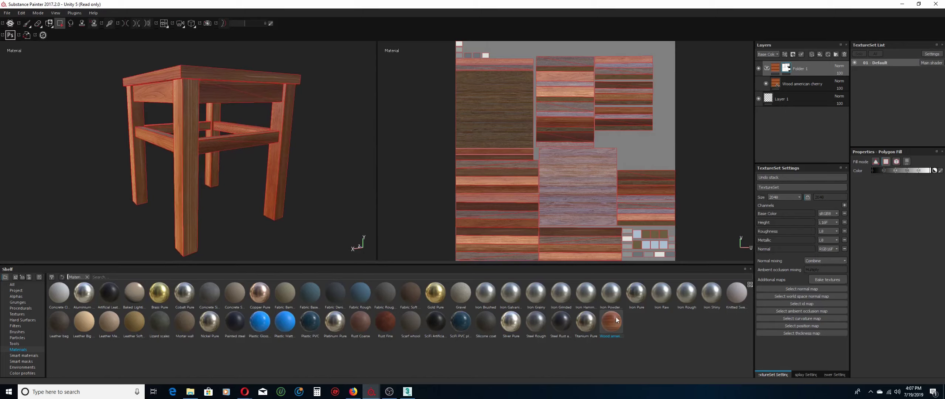
left_click(767, 68)
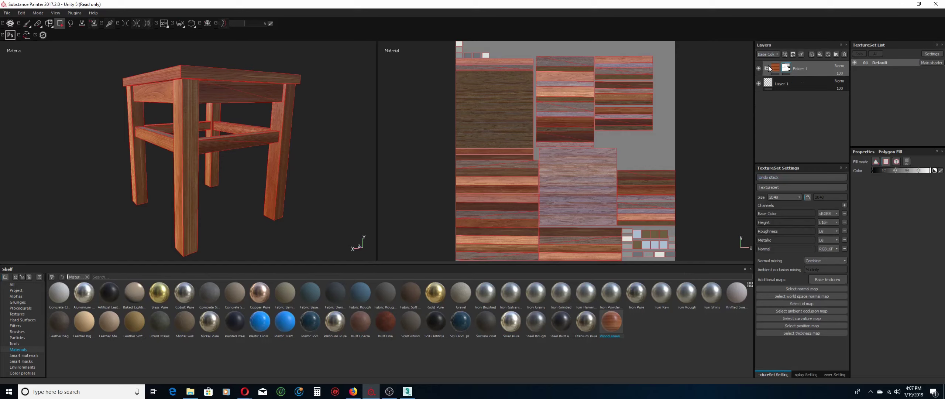
left_click(835, 54)
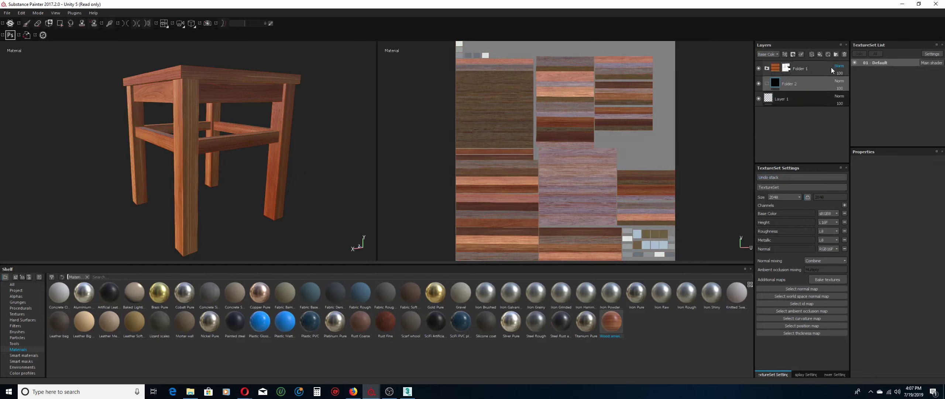
Give Folder 2 a black mask and set Polygon Fill to UV chunk mode.
right_click(793, 86)
left_click(809, 94)
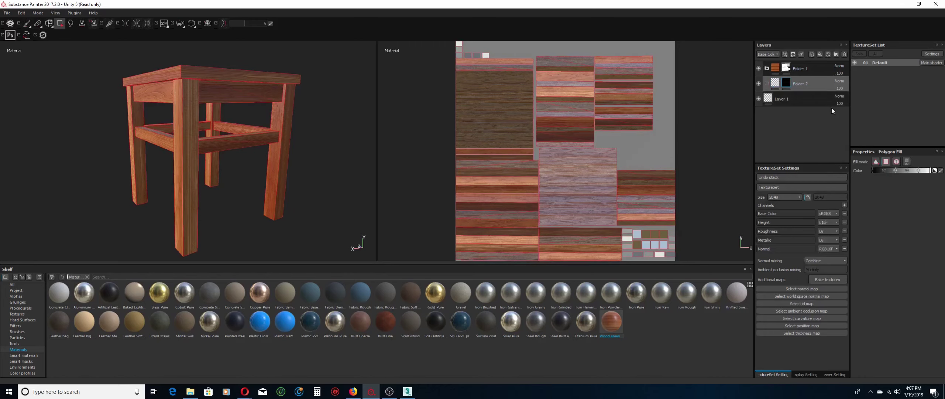
left_click(907, 162)
Put the Wood Chestnut Stylized smart material into Folder 2 and reveal it on two small UV islands.
left_click(21, 355)
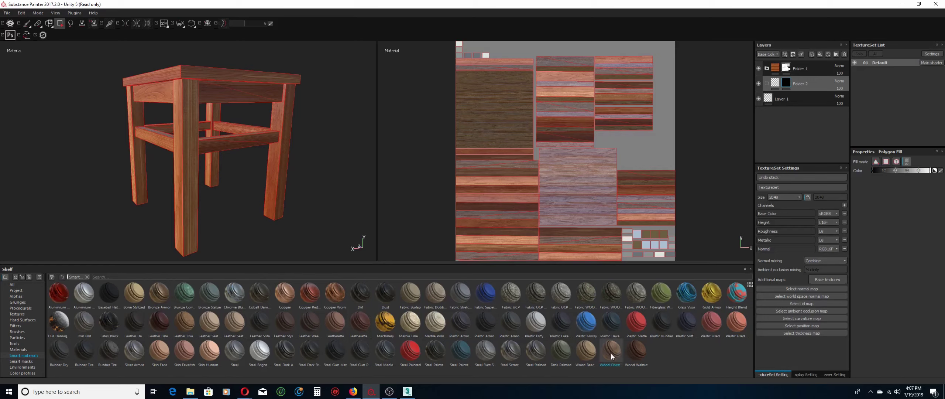
left_click_drag(612, 353, 811, 82)
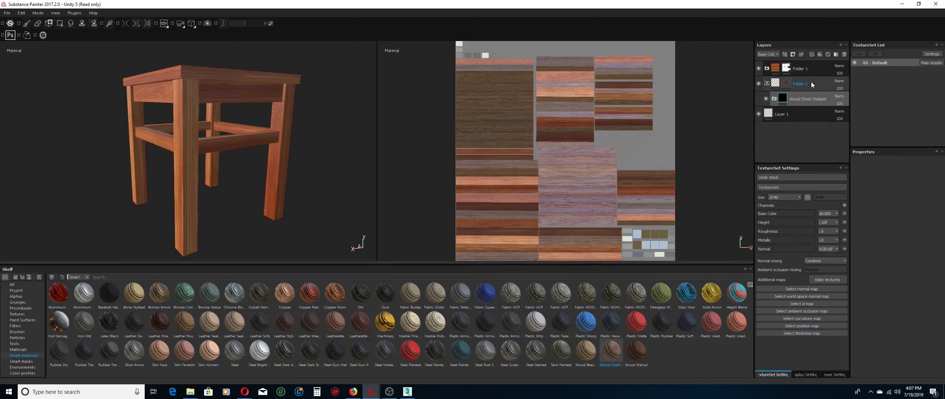
left_click(808, 86)
key("4")
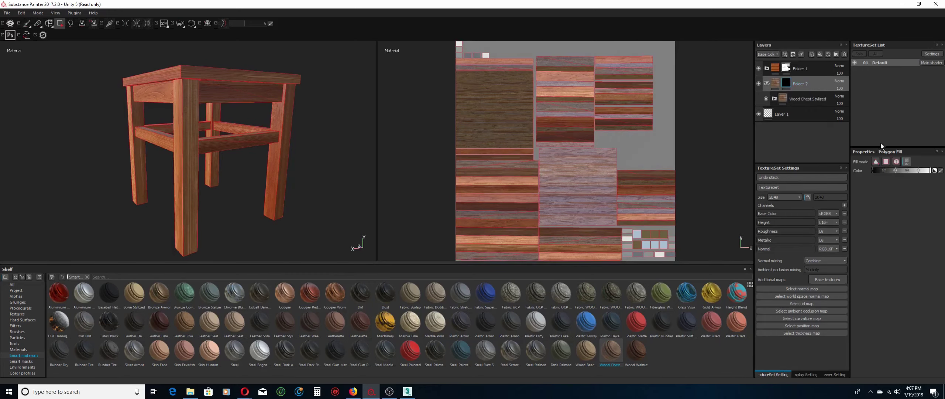
left_click(660, 254)
left_click(661, 244)
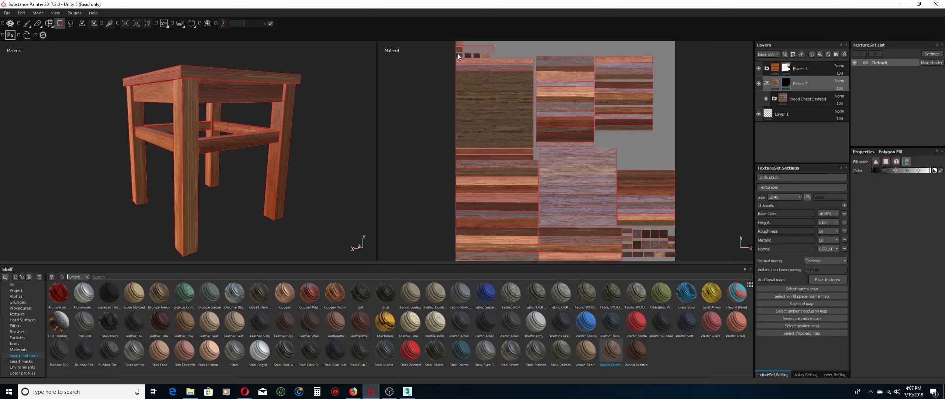
Collapse Folder 2 and select Layer 1 with the paint brush.
left_click(767, 84)
left_click(779, 99)
key("1")
Orbit and zoom around the stool to inspect the seat top and legs.
mouse_move(305, 201)
left_mouse_down("alt")
mouse_move(321, 126)
mouse_move(312, 111)
left_mouse_up("alt")
right_click_drag(320, 120, 308, 128, "shift")
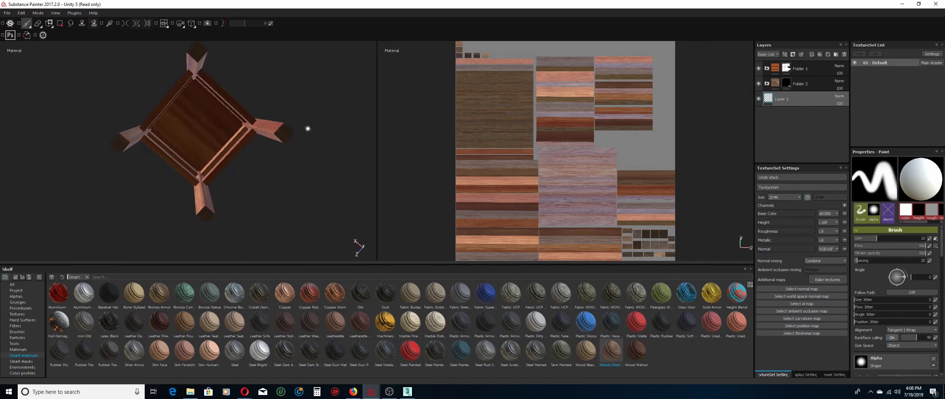
scroll(325, 127, "up", 5)
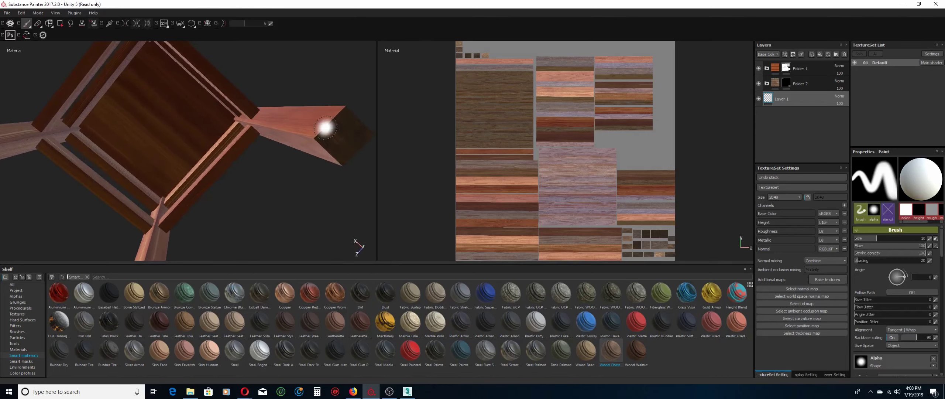
scroll(325, 127, "up", 3)
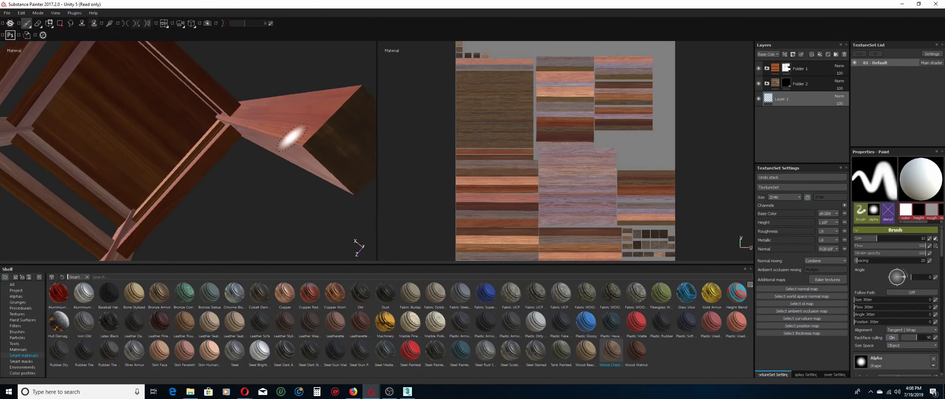
middle_click_drag(289, 198, 180, 205, "alt")
scroll(181, 205, "up", 1)
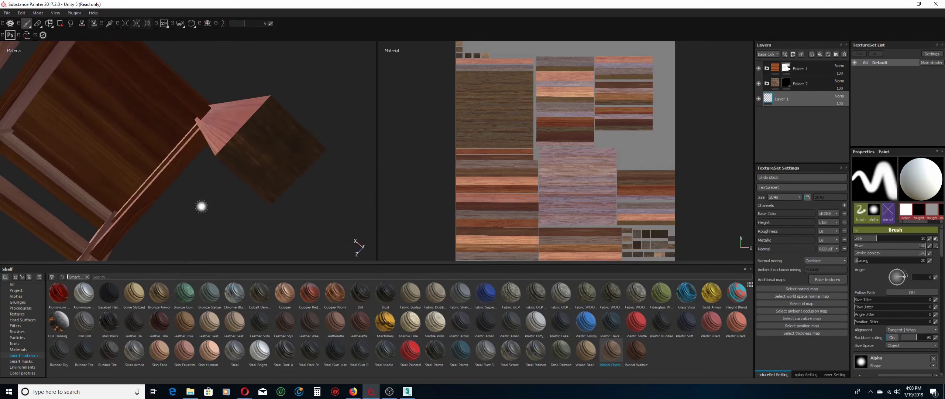
scroll(229, 201, "up", 1)
scroll(233, 199, "down", 4)
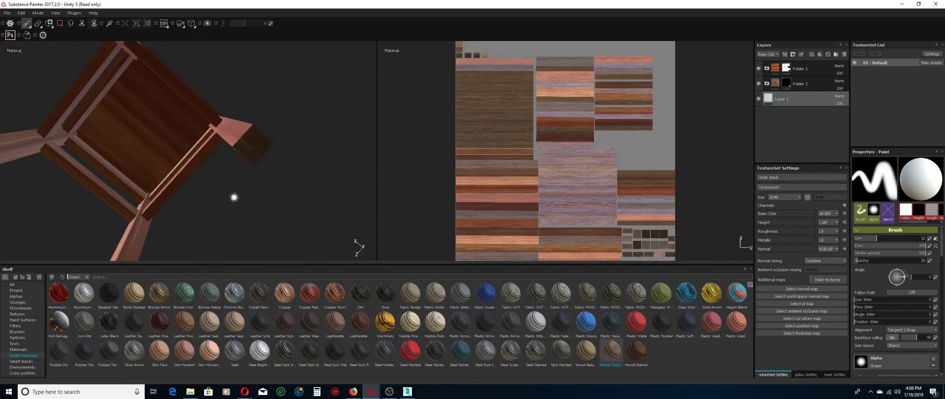
left_click_drag(264, 105, 263, 137, "alt")
left_click_drag(288, 84, 355, 238, "alt")
scroll(316, 166, "down", 5)
Rotate the environment lighting, view the chair near-front, and bring up the File menu.
left_click_drag(209, 178, 207, 178, "alt")
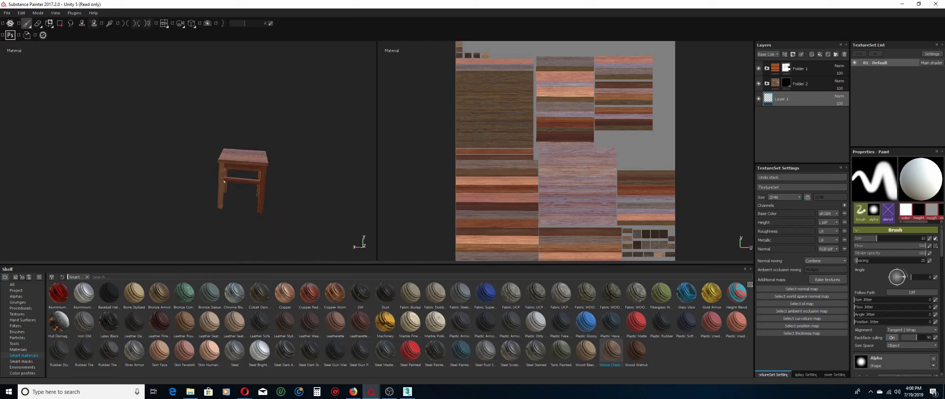
left_click_drag(274, 179, 240, 158, "alt")
scroll(240, 158, "up", 5)
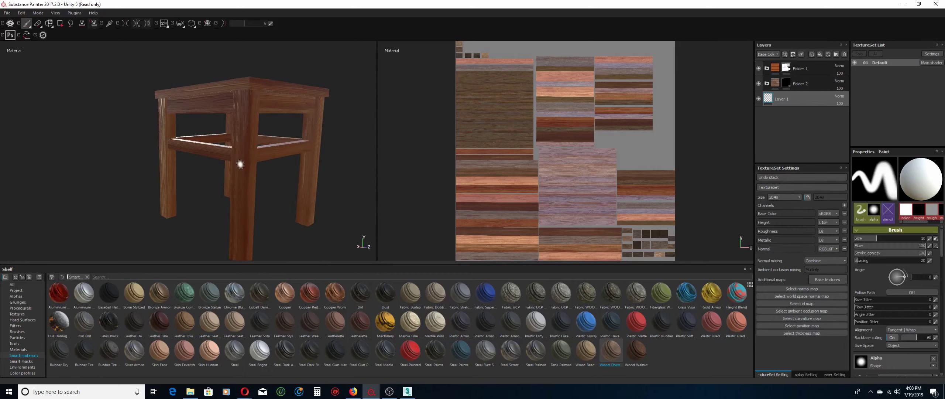
scroll(240, 165, "down", 2)
right_click_drag(240, 167, 266, 172, "shift")
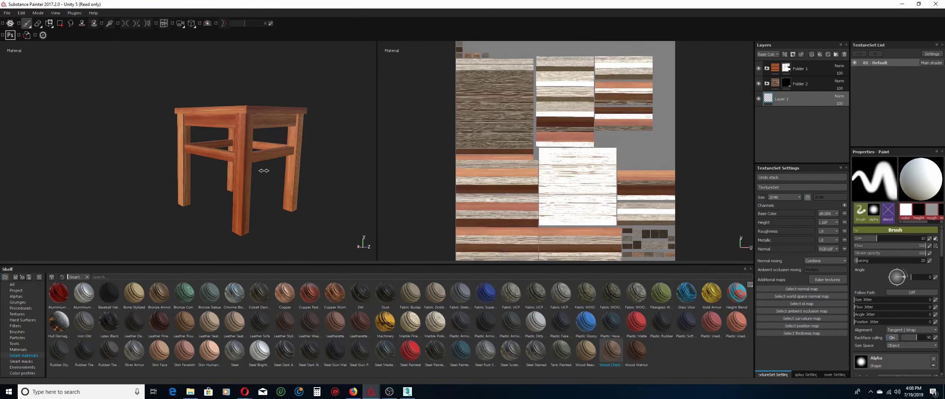
mouse_move(266, 172)
left_mouse_down("alt")
mouse_move(312, 190)
mouse_move(350, 172)
mouse_move(420, 167)
mouse_move(416, 181)
mouse_move(287, 185)
left_mouse_up("alt")
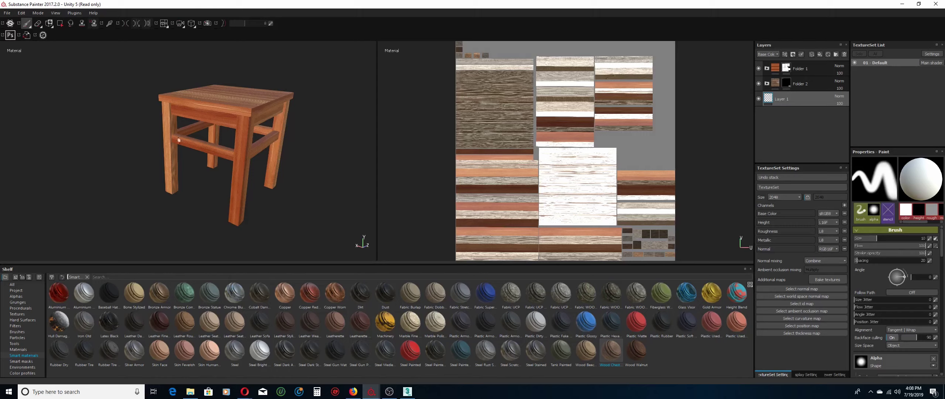
left_click(8, 13)
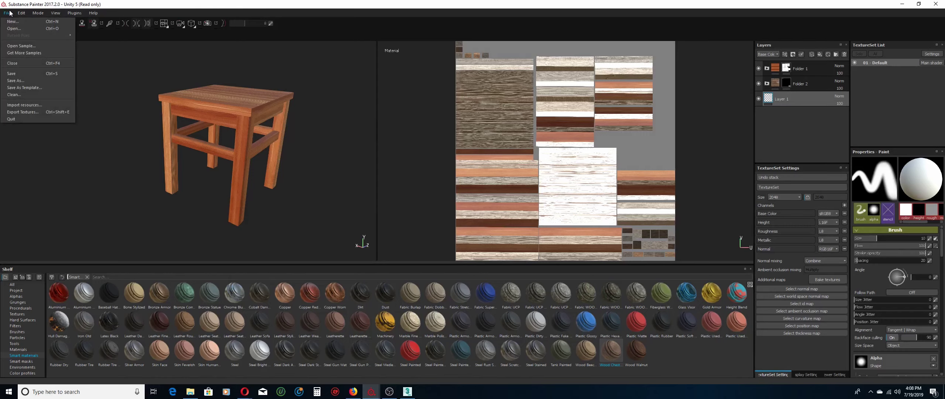
Open Export Textures with the Unity 5 (Standard Metallic) config and view the configuration presets.
left_click(44, 114)
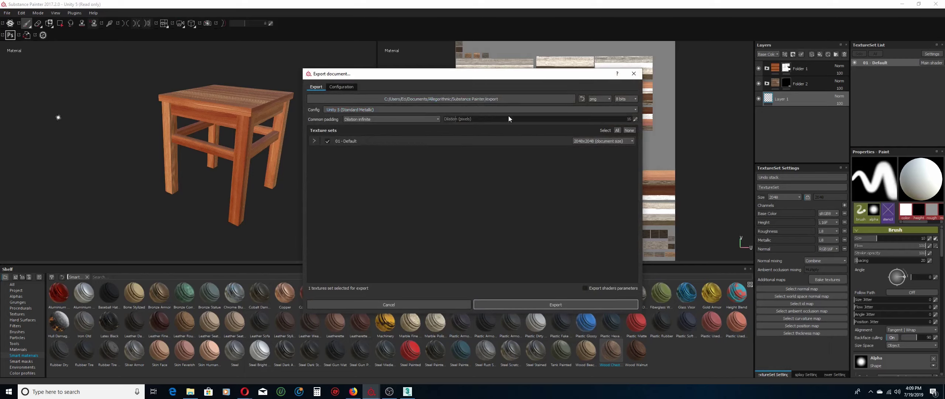
left_click(635, 109)
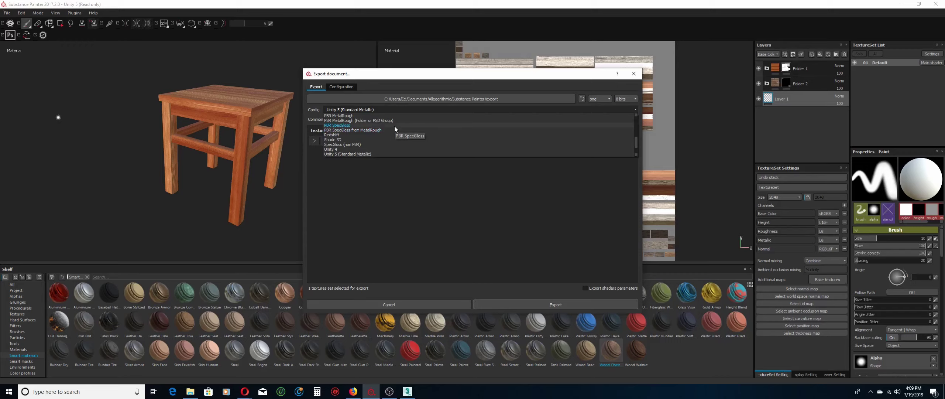
left_click(393, 154)
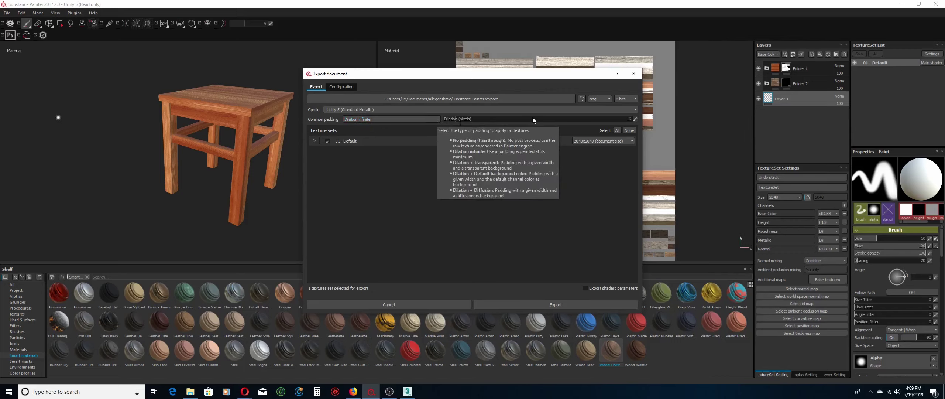
left_click(336, 88)
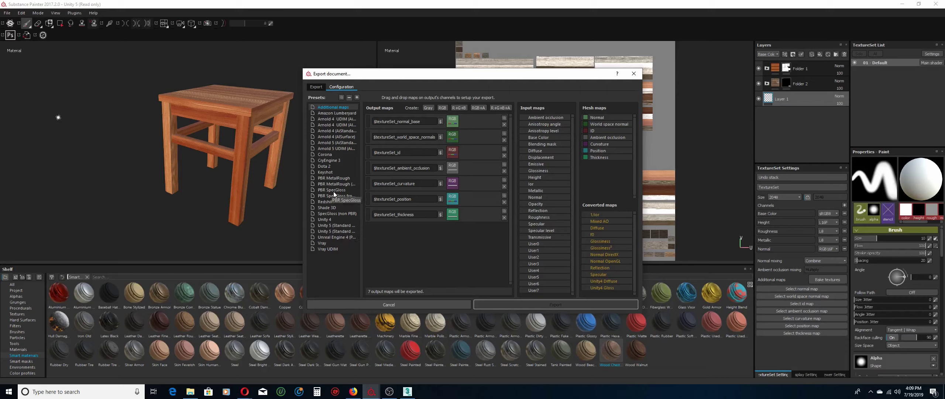
Review the PBR MetalRough presets, then return to export settings keeping Unity 5 (Standard Metallic).
left_click(333, 179)
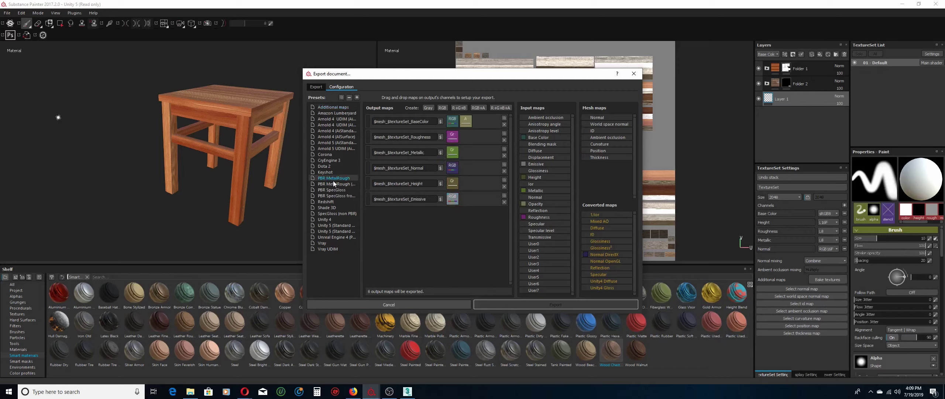
left_click(335, 184)
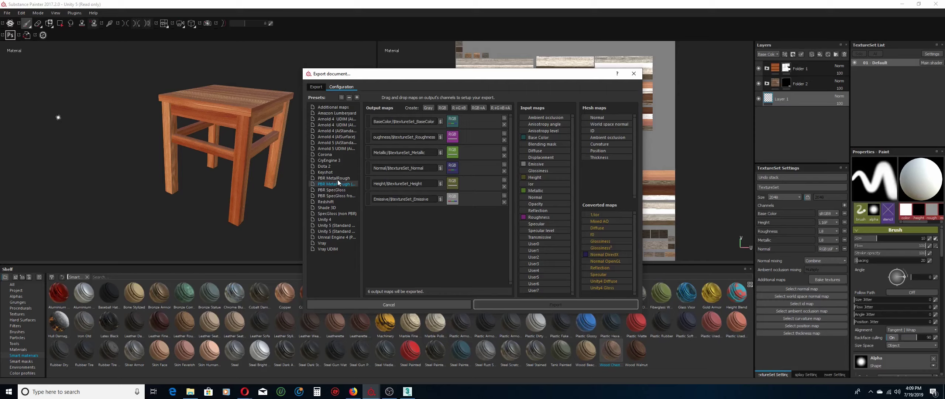
left_click(338, 180)
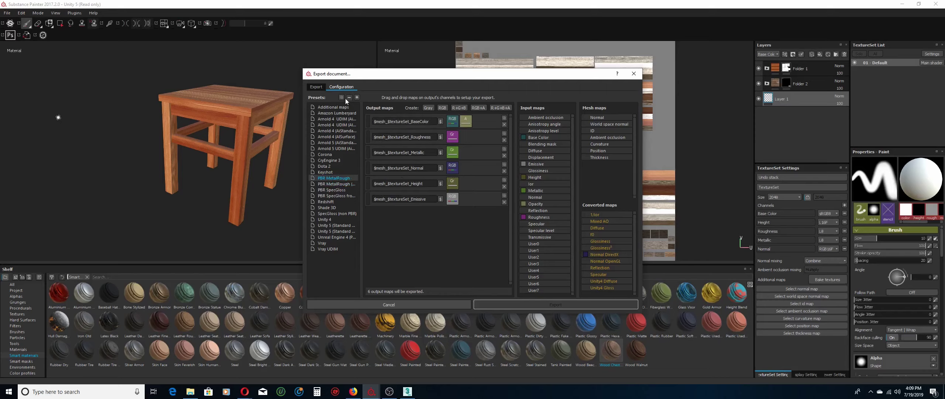
left_click(321, 87)
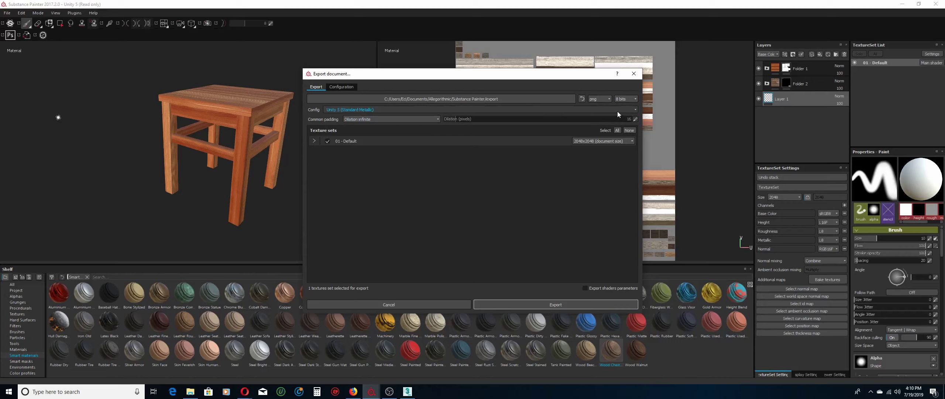
left_click(635, 109)
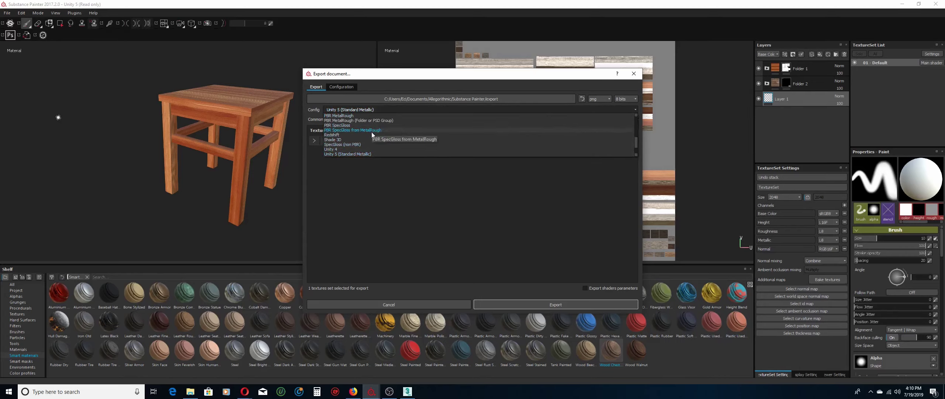
scroll(385, 152, "down", 1)
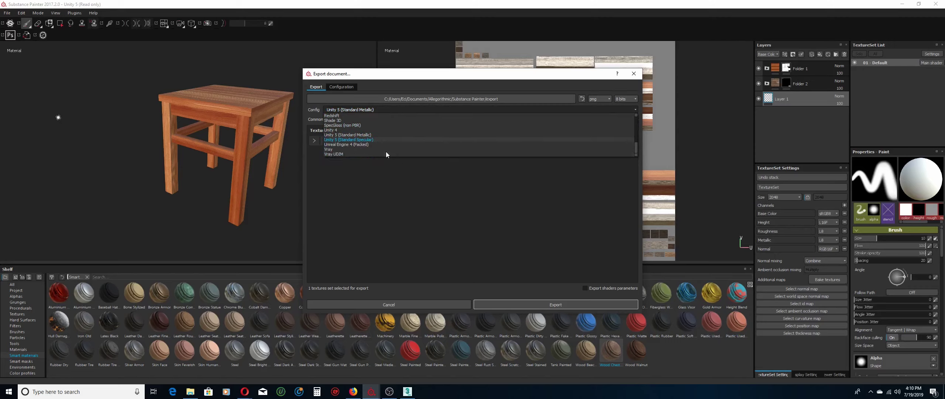
left_click(374, 136)
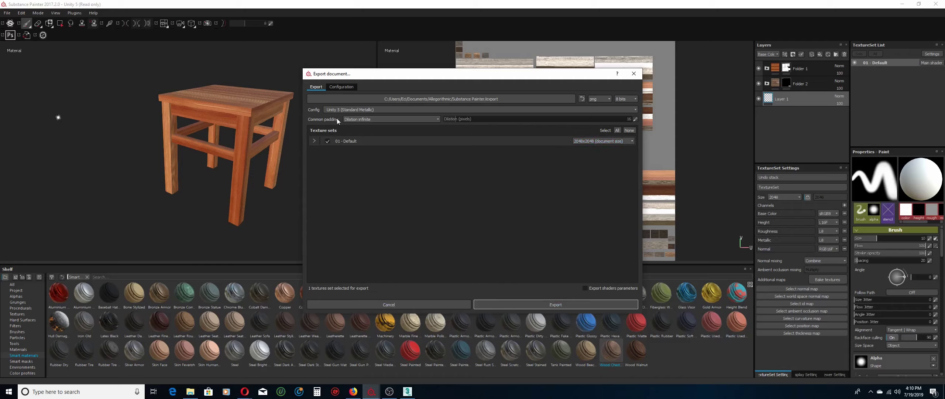
Delete all 16 old textures from Documents > Allegorithmic > Substance Painter > export.
left_click(190, 395)
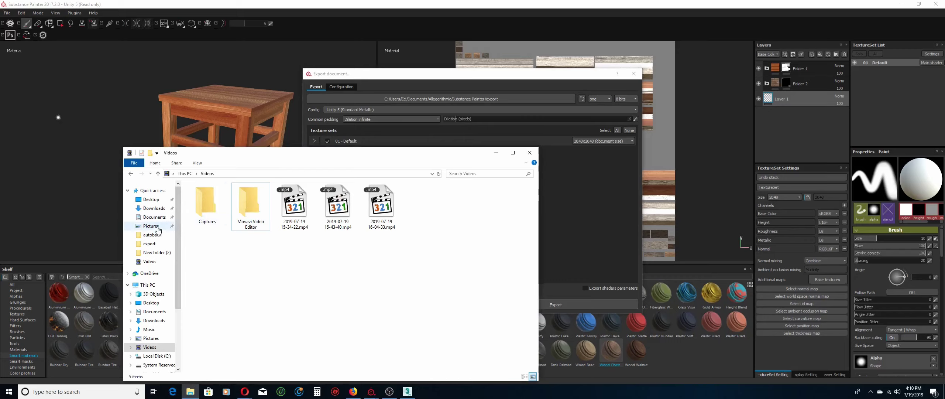
left_click(154, 216)
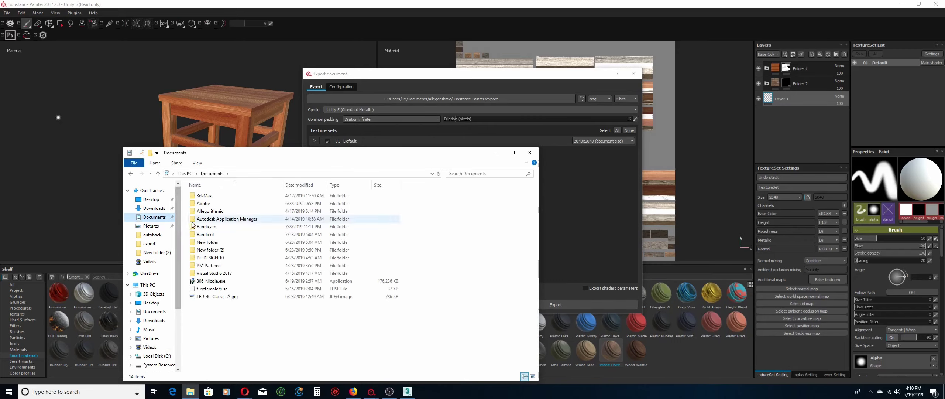
double_click(209, 211)
left_click(210, 199)
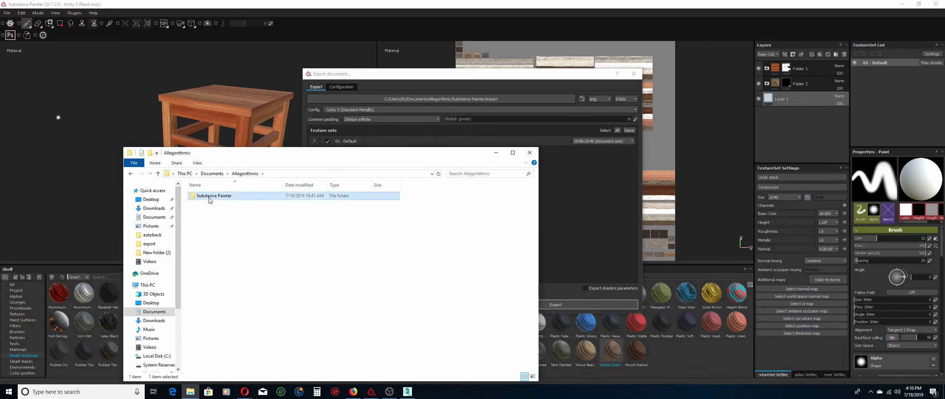
double_click(209, 198)
left_click(210, 198)
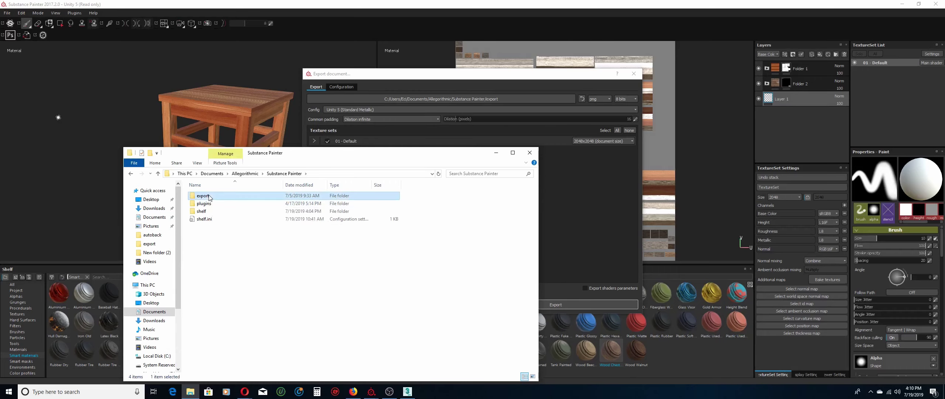
double_click(209, 198)
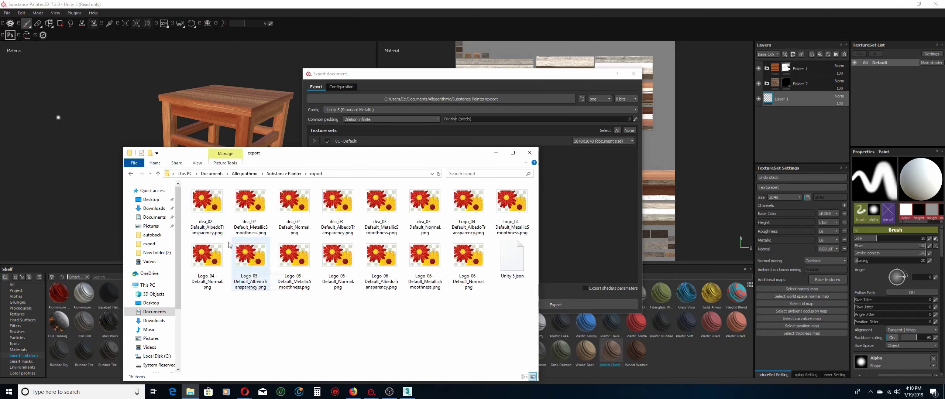
left_click(206, 207)
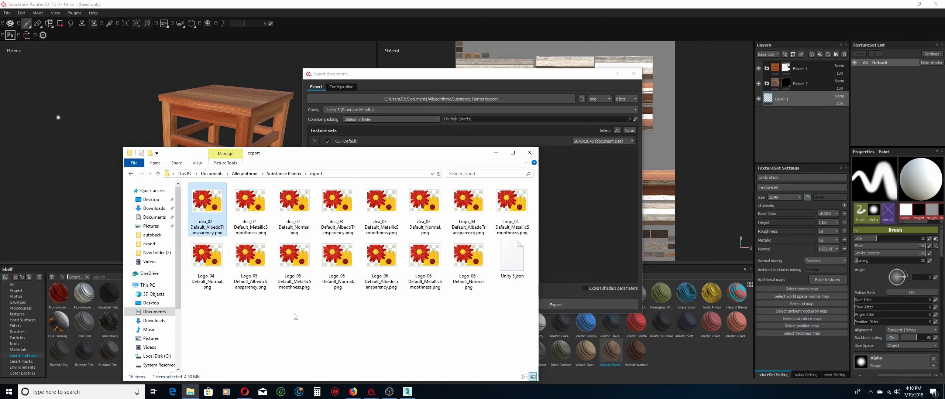
key("ctrl+a")
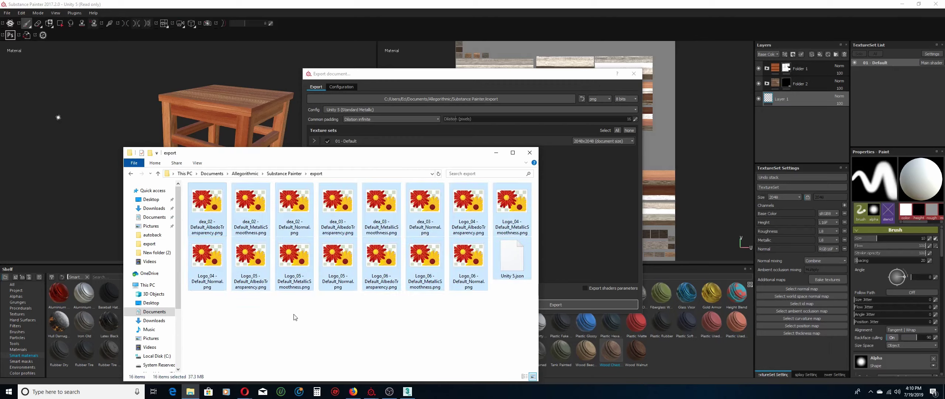
key("Delete")
Export the Wood Chair_01 textures from Substance Painter and open the export folder.
left_click(485, 81)
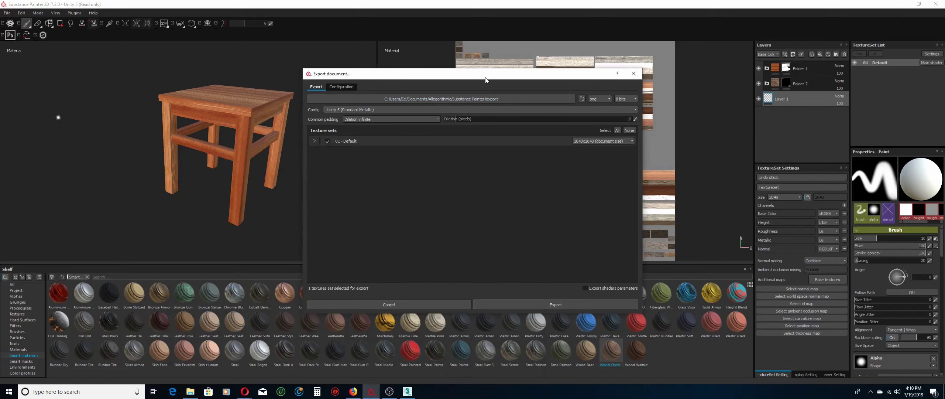
left_click(540, 306)
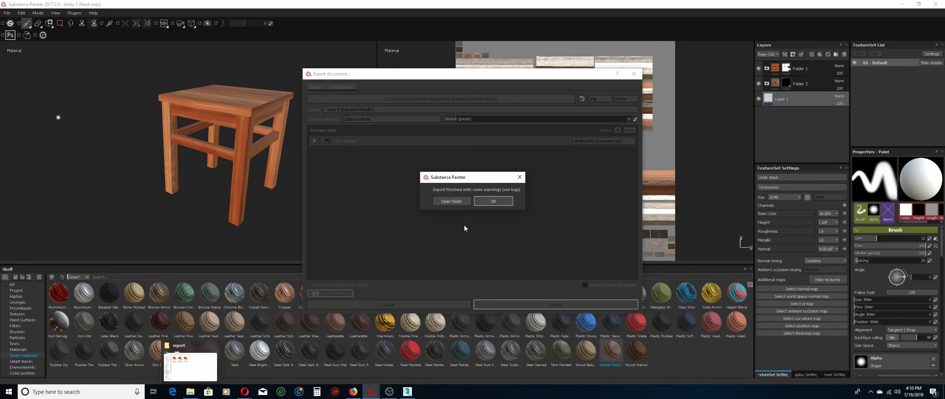
left_click(462, 202)
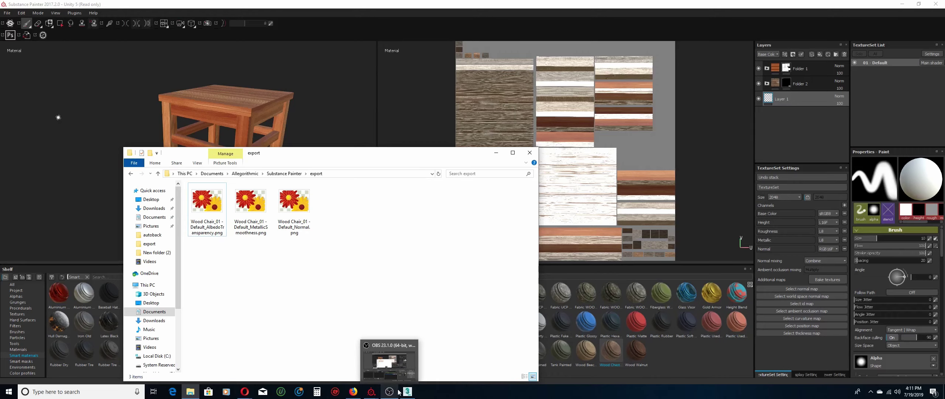
Place the texture export folder beside the 3ds Max scene and open the Material Editor.
left_click(372, 360)
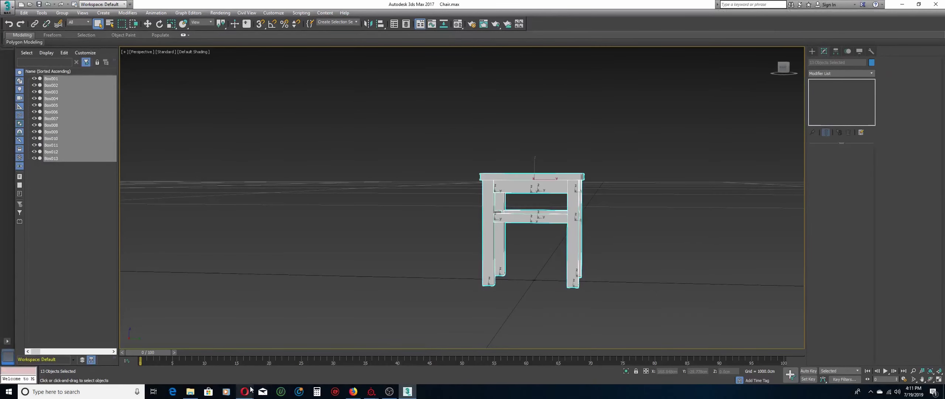
mouse_move(190, 392)
left_click(197, 366)
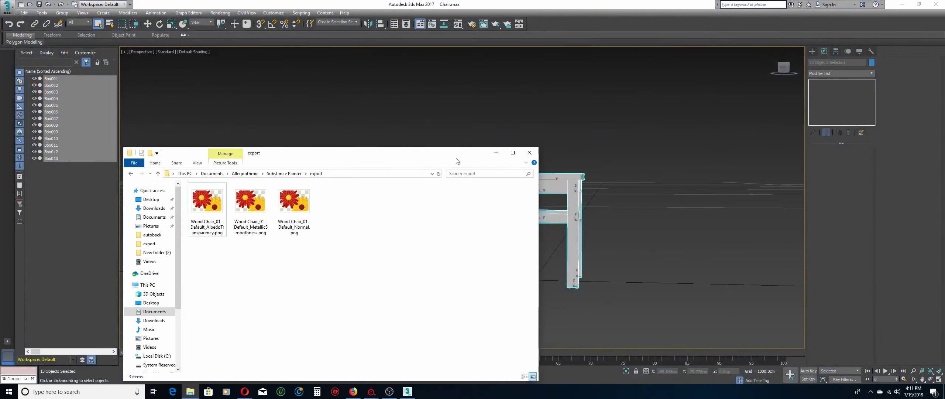
left_click_drag(419, 157, 658, 83)
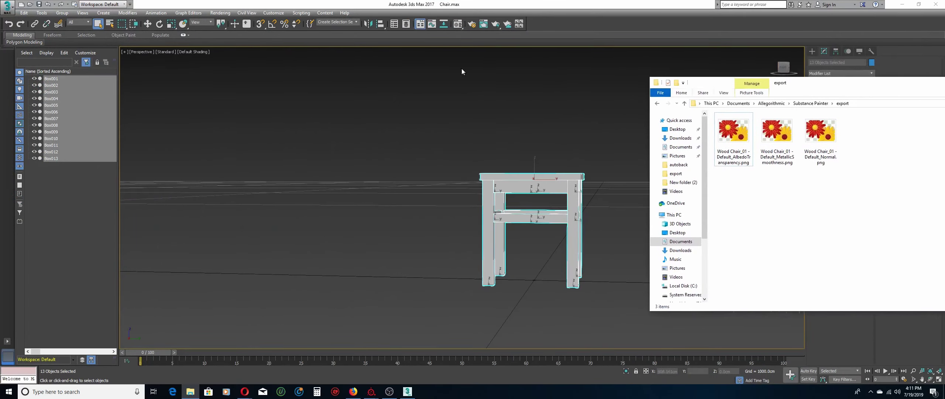
left_click(457, 24)
left_click(458, 24)
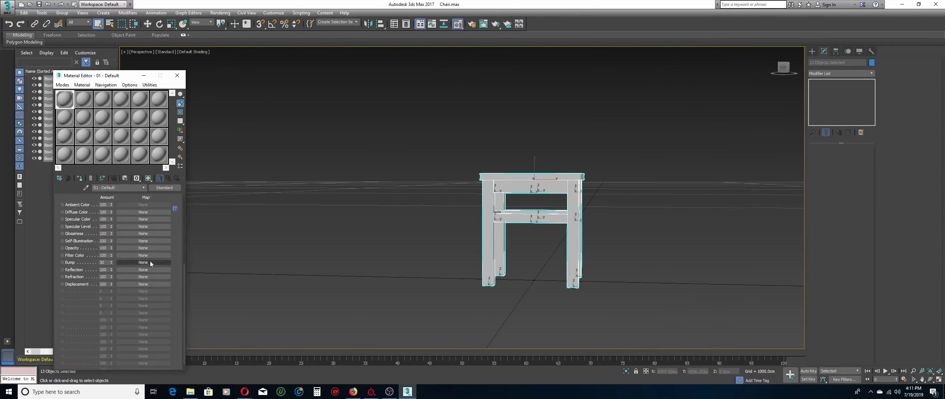
Assign AlbedoTransparency.png as the Diffuse map and Normal.png as the Bump map.
key("alt+Tab")
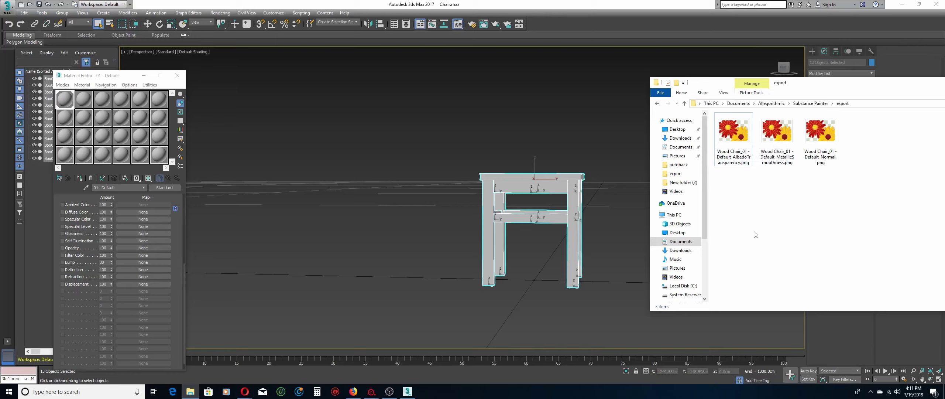
left_click_drag(736, 133, 227, 218)
left_click_drag(152, 210, 153, 211)
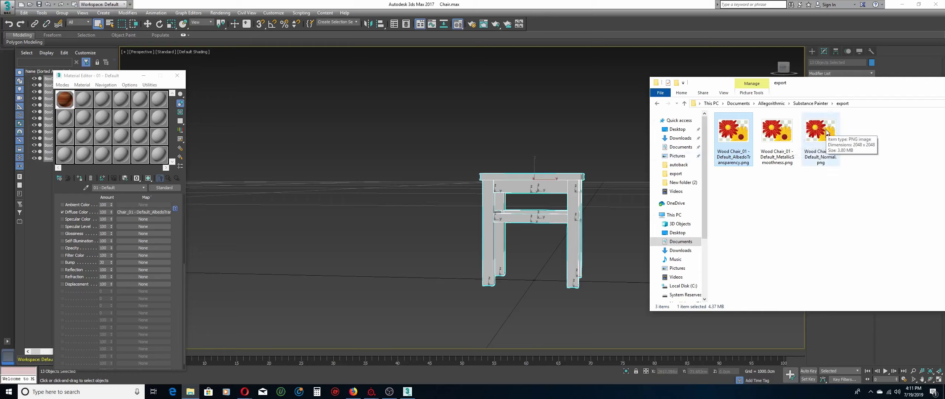
left_click_drag(826, 132, 507, 333)
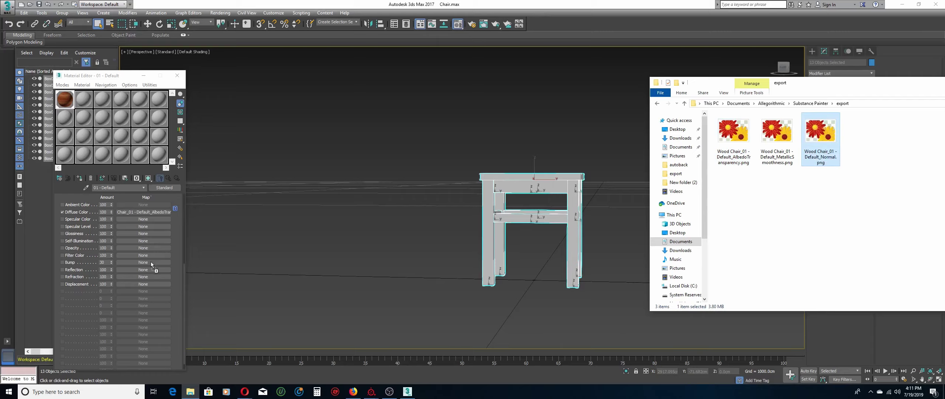
left_click_drag(150, 263, 150, 263)
Show the wood material in the viewport and orbit to view the chair from above.
left_click(79, 178)
left_click(148, 179)
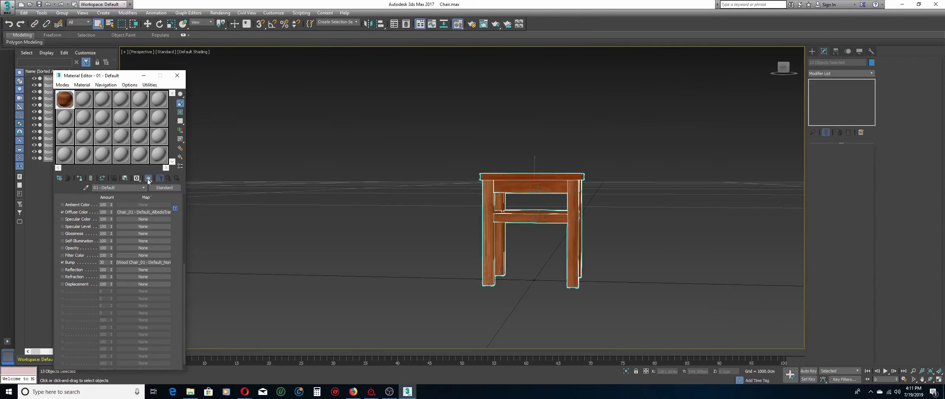
left_click(929, 379)
left_click_drag(494, 233, 427, 197)
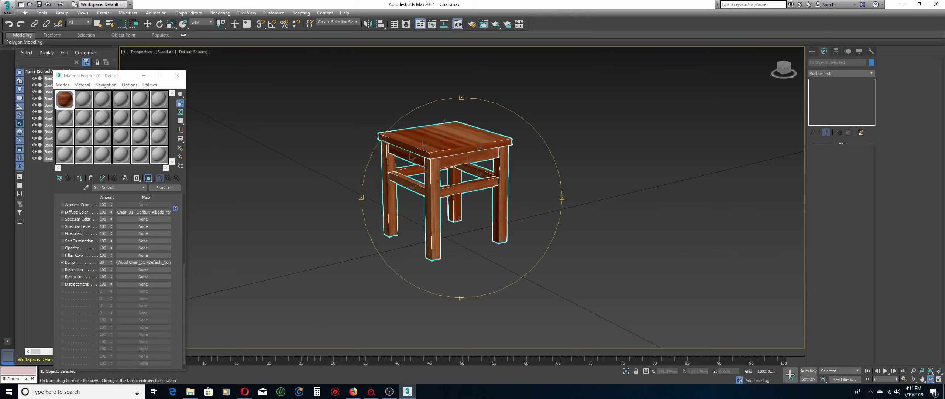
Check the Bump amount value in the material's Maps rollout.
key("alt+Tab")
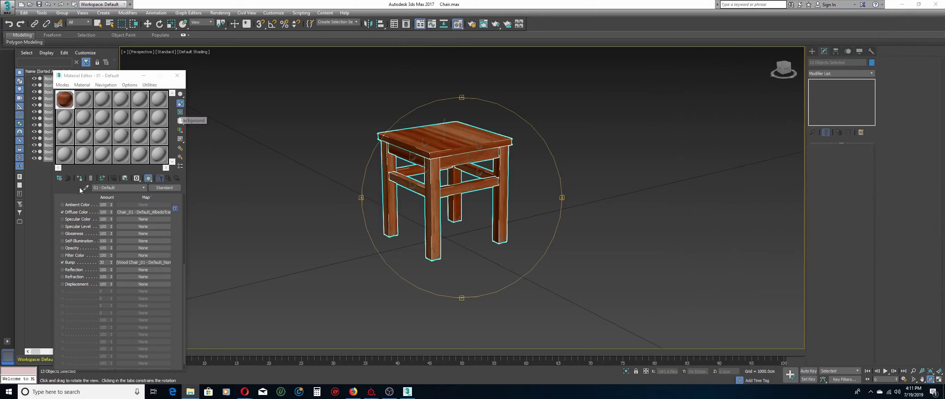
left_click_drag(106, 262, 94, 265)
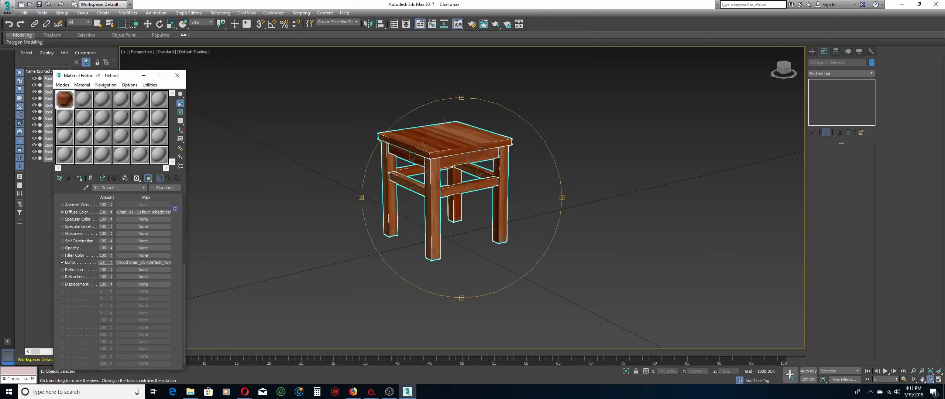
scroll(87, 228, "up", 4)
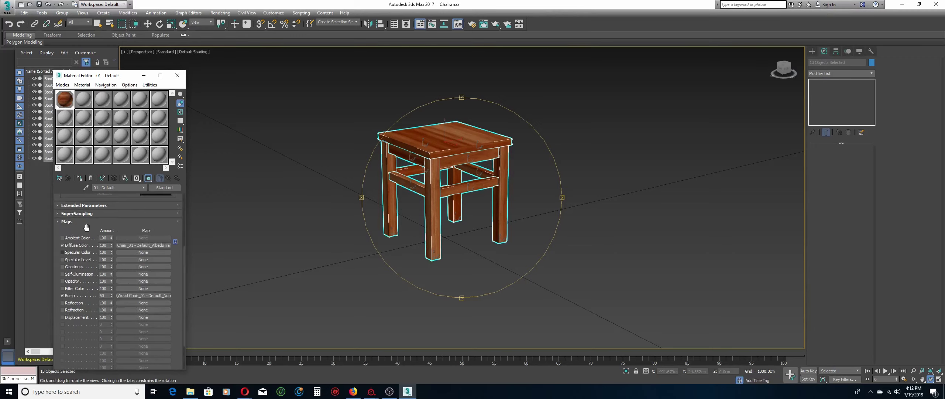
scroll(93, 255, "up", 1)
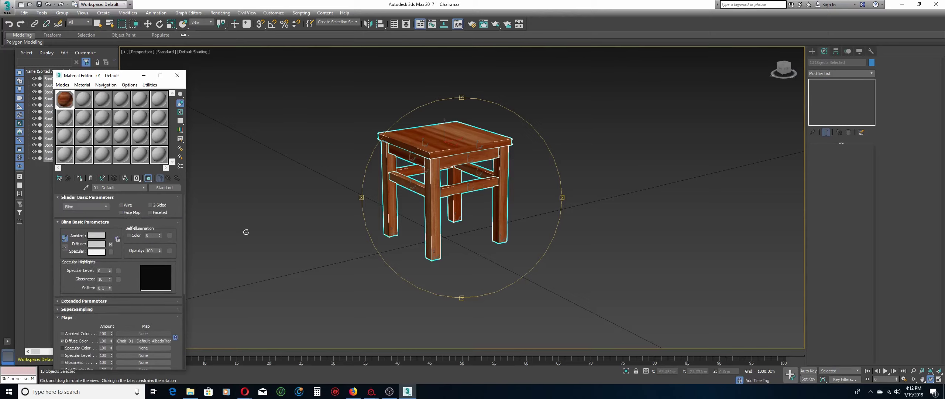
scroll(128, 303, "down", 1)
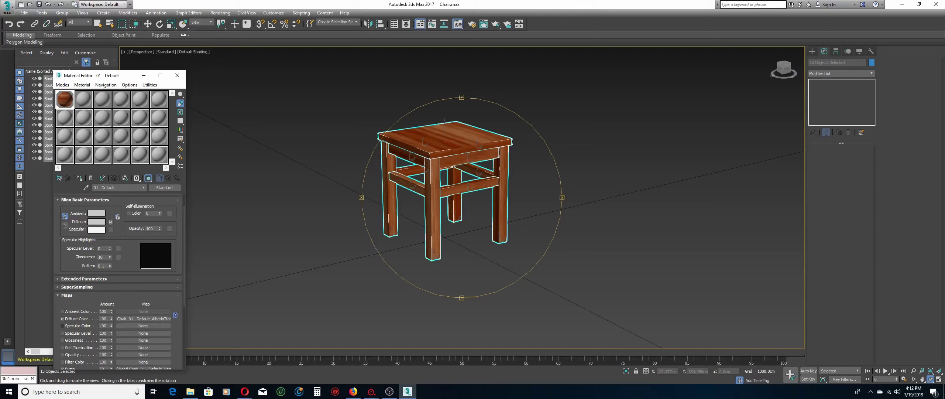
Assign MetallicSmoothness.png as the Specular Color map and close the export folder.
left_click(191, 391)
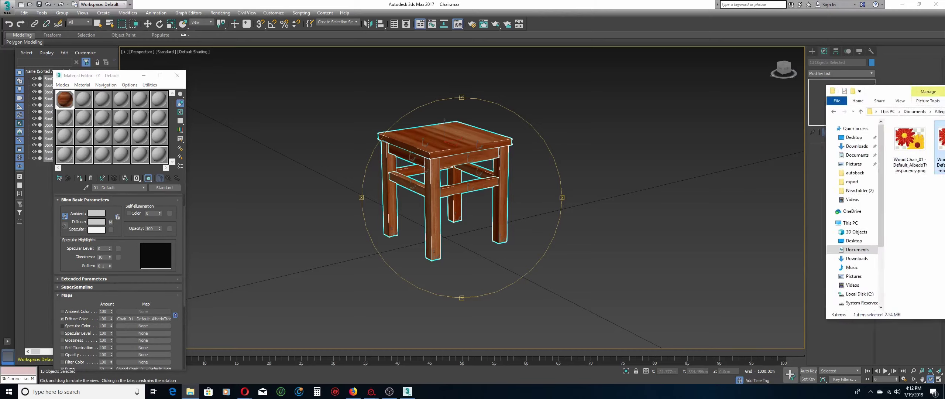
double_click(792, 152)
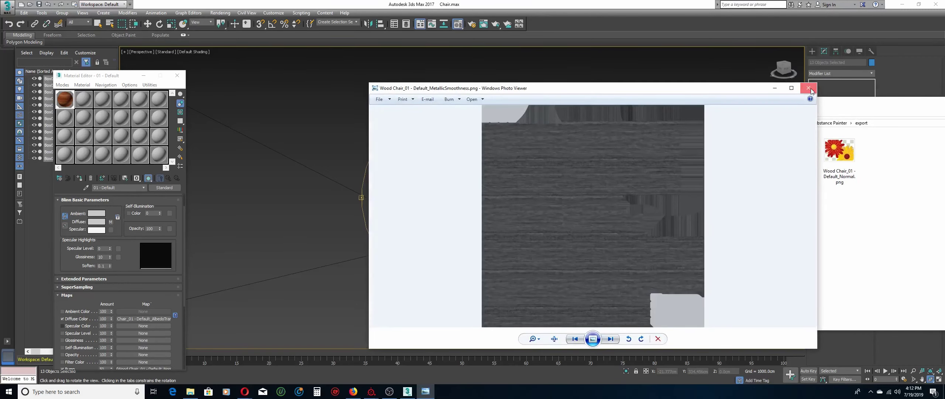
left_click(809, 88)
left_click_drag(576, 330, 137, 326)
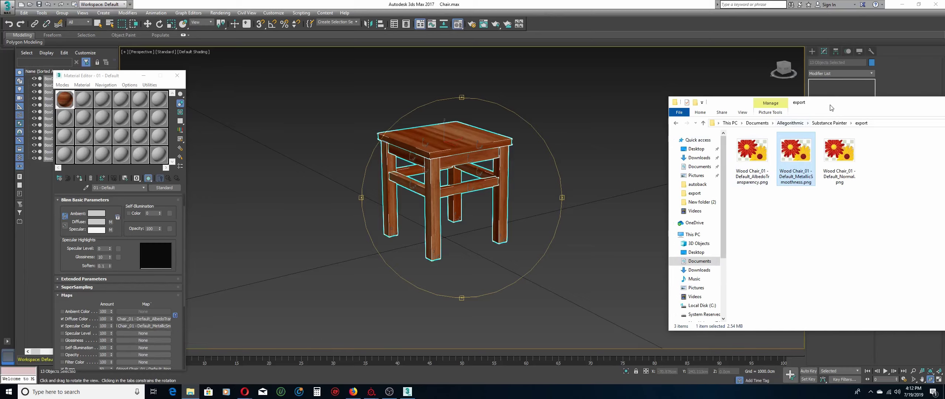
left_click_drag(830, 104, 670, 140)
left_click(913, 139)
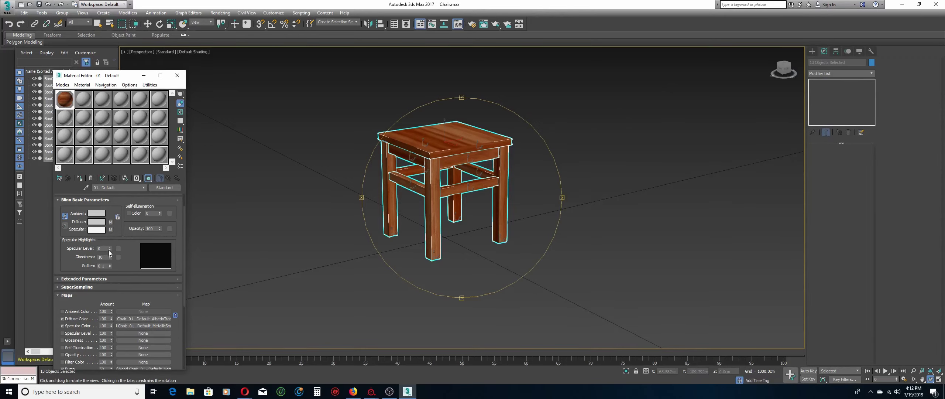
Set Specular Level to 100 and Glossiness to 50 in Blinn Basic Parameters.
left_click_drag(110, 249, 101, 212)
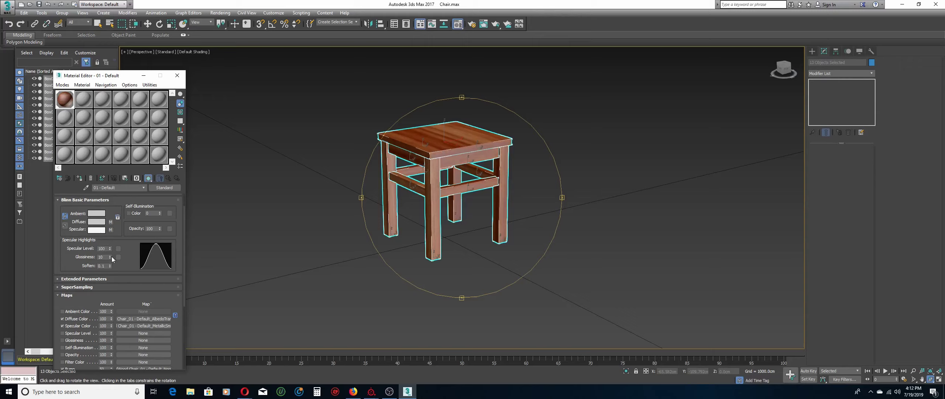
mouse_move(110, 257)
left_mouse_down()
mouse_move(108, 242)
mouse_move(110, 252)
left_mouse_up()
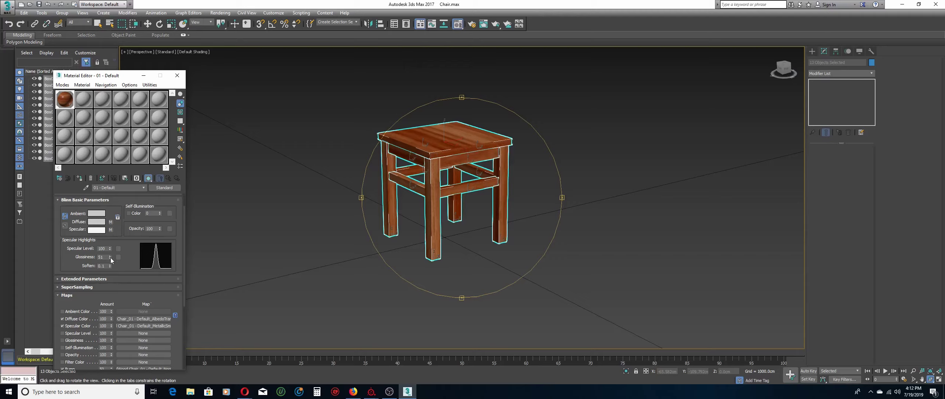
left_click(110, 257)
left_click_drag(464, 203, 477, 131)
scroll(476, 138, "up", 3)
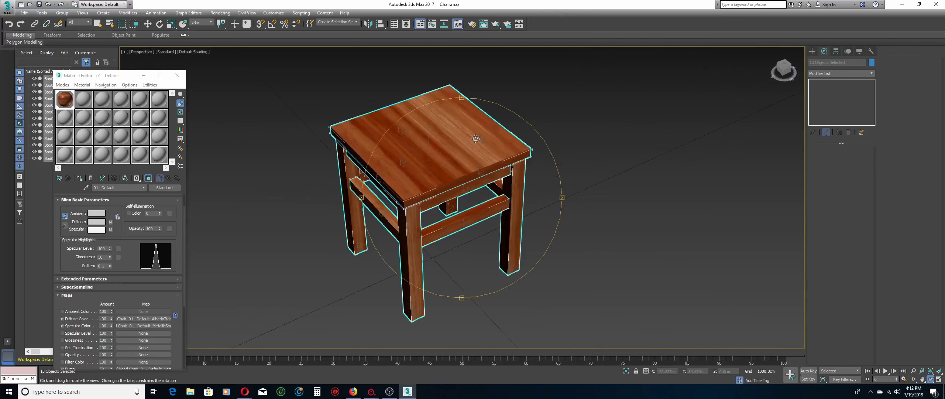
Test-render the chair and turn on Safe Frames in the Perspective viewport.
left_click(495, 24)
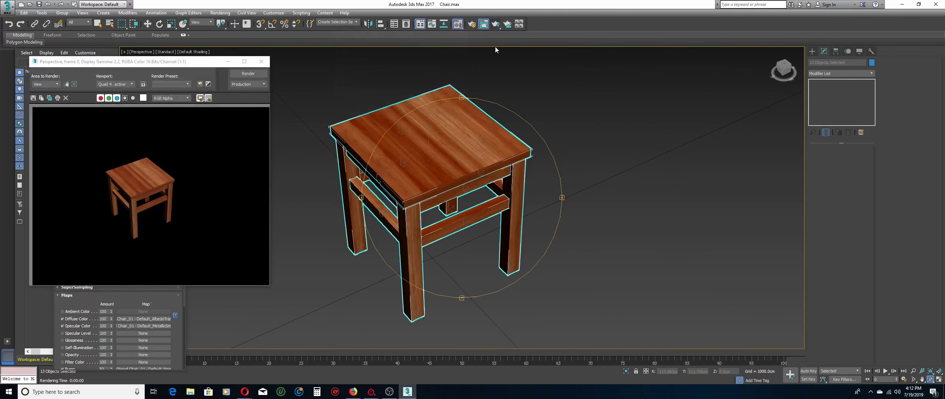
left_click(261, 62)
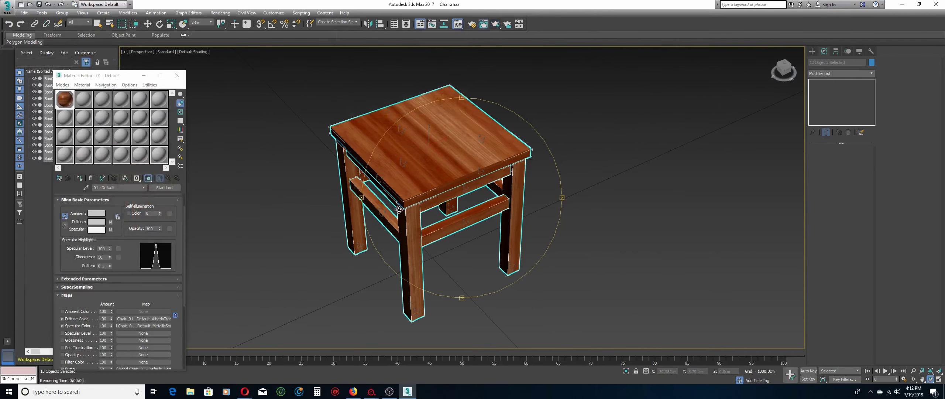
scroll(399, 209, "up", 2)
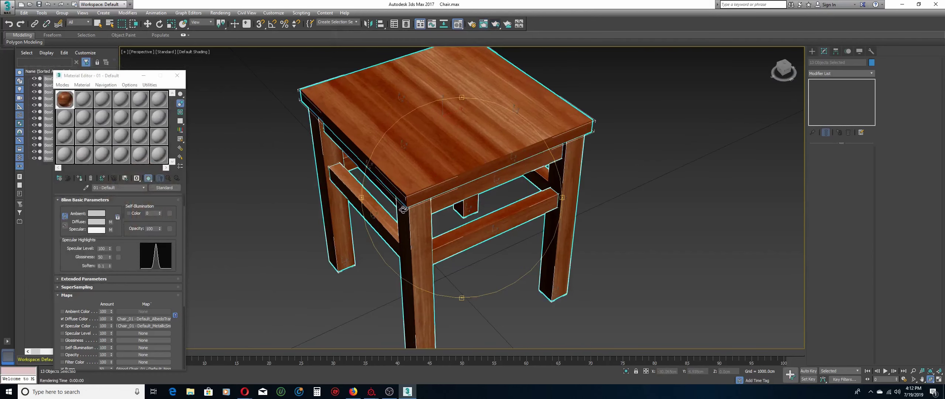
left_click(137, 52)
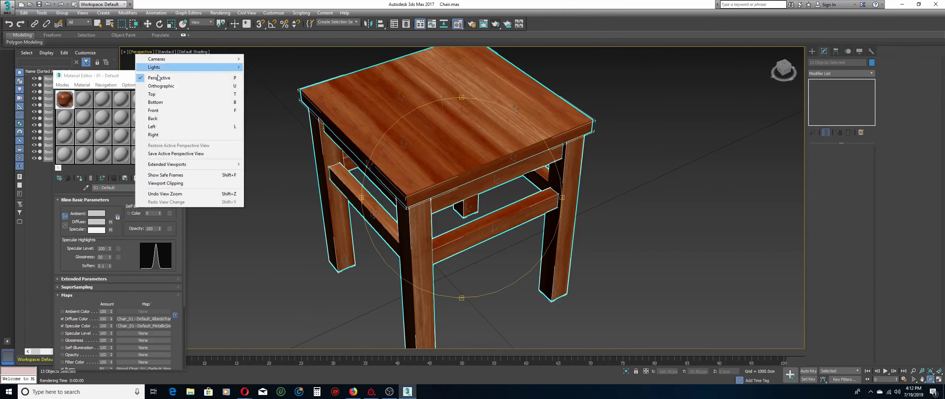
left_click(166, 175)
scroll(436, 202, "up", 2)
scroll(436, 202, "up", 3)
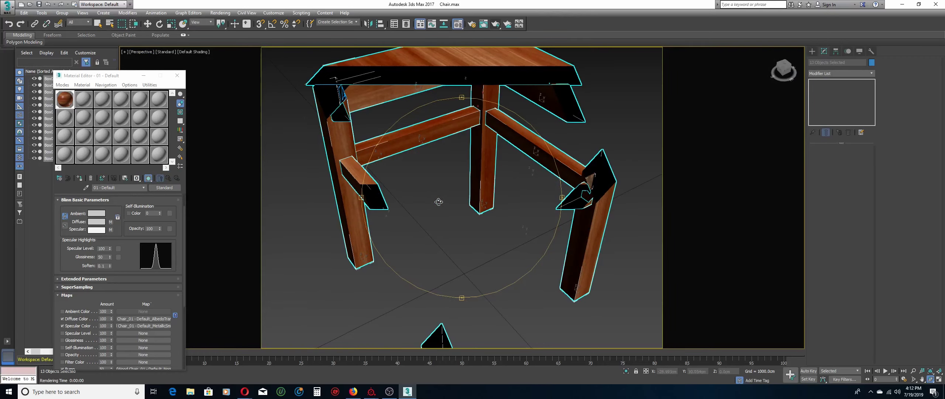
scroll(438, 203, "down", 4)
Reframe the chair more frontally and render it again.
left_click_drag(441, 205, 454, 194)
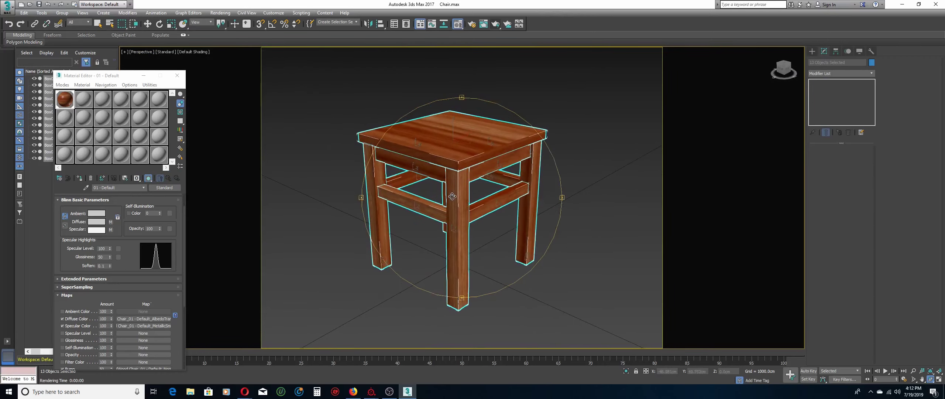
left_click(913, 379)
scroll(518, 279, "up", 3)
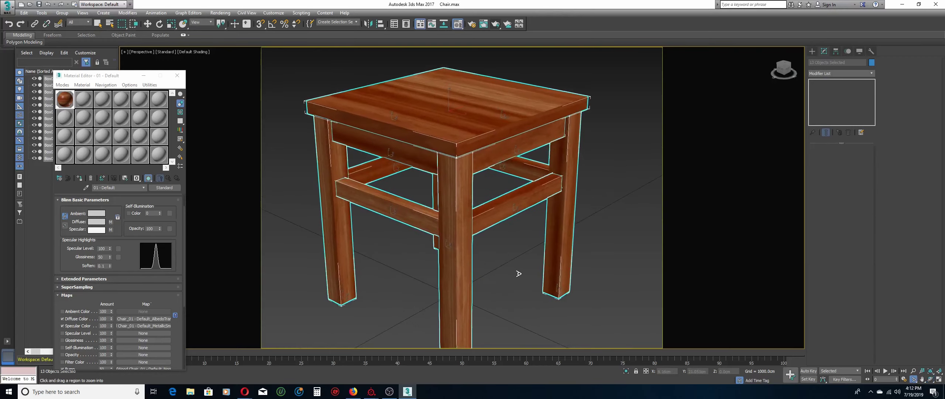
scroll(518, 274, "up", 1)
scroll(510, 237, "down", 2)
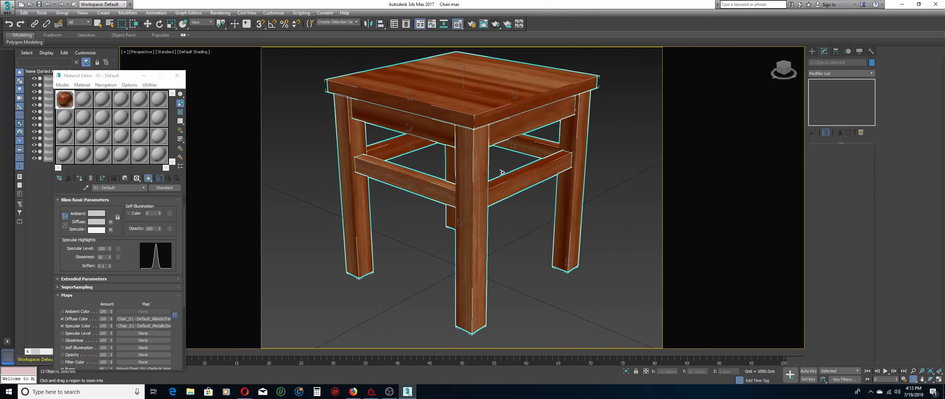
left_click(495, 28)
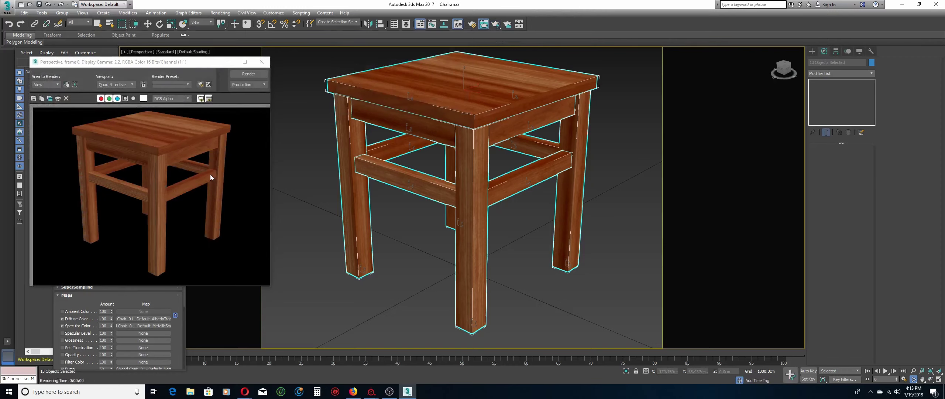
left_click(262, 61)
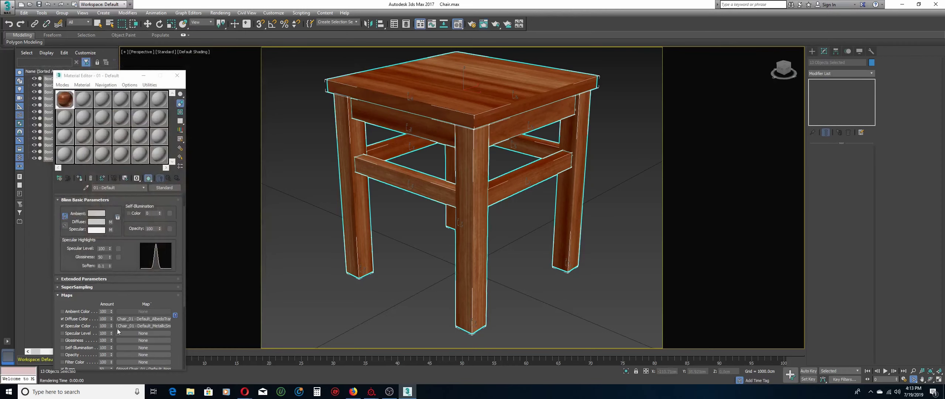
Set the Bump amount to 70 and re-render the chair.
scroll(116, 327, "down", 2)
left_click(107, 325)
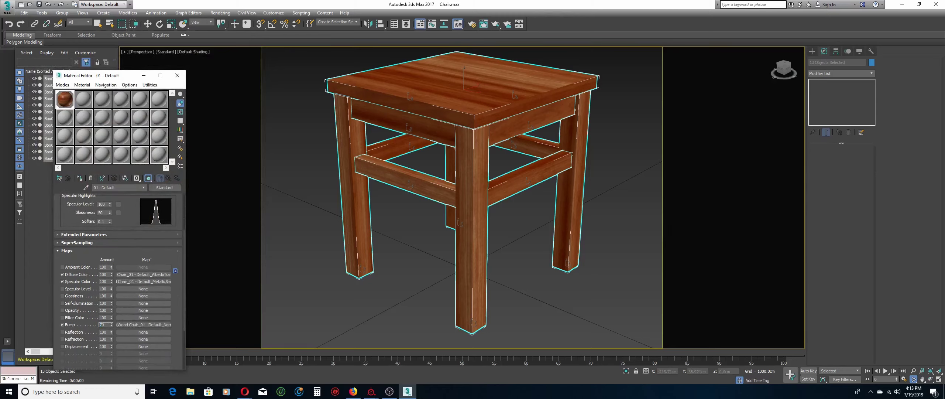
left_click(105, 316)
left_click(495, 24)
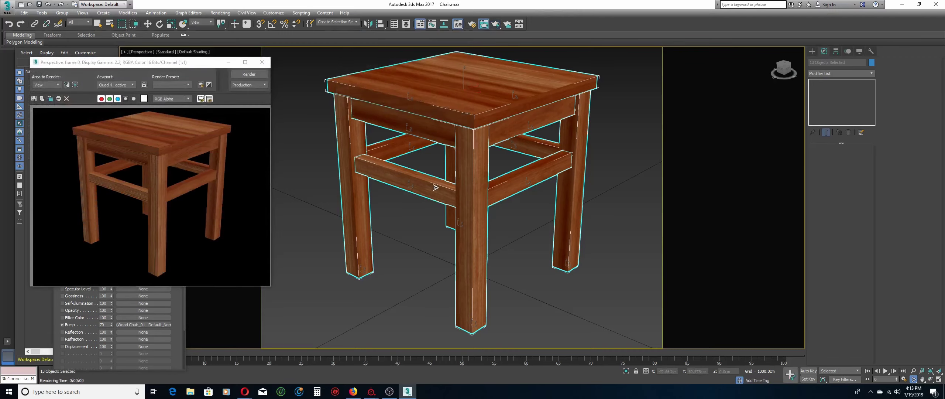
Orbit to a more frontal view of the chair and render it again.
left_click(931, 380)
left_click_drag(479, 251, 538, 229)
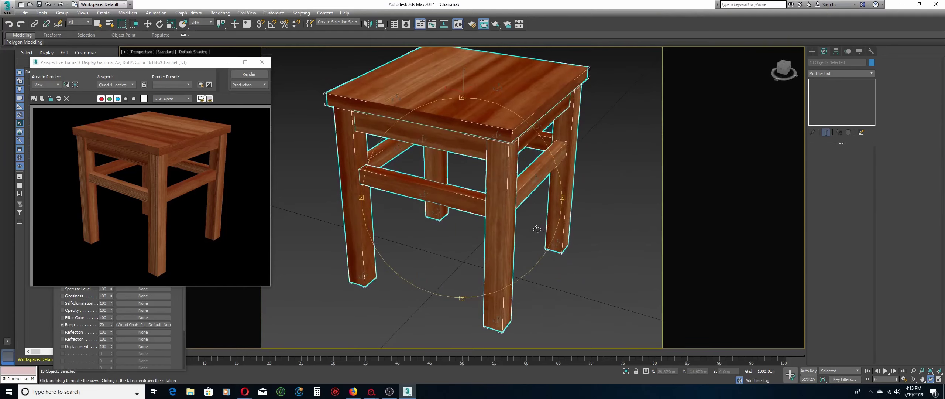
left_click(497, 25)
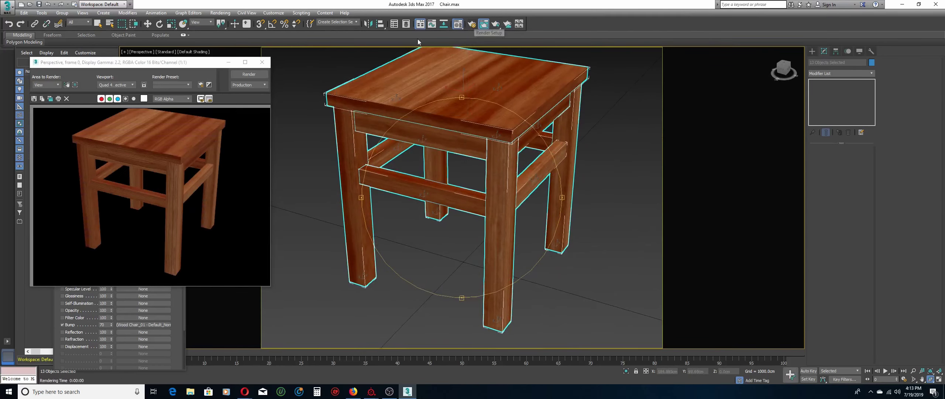
left_click(262, 62)
left_click(177, 75)
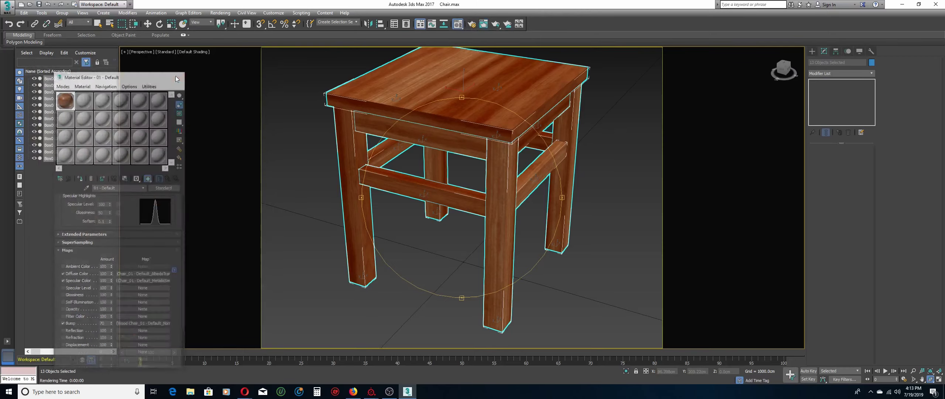
left_click(457, 25)
Set the Render Setup output size to 2048 × 2048.
left_click(458, 25)
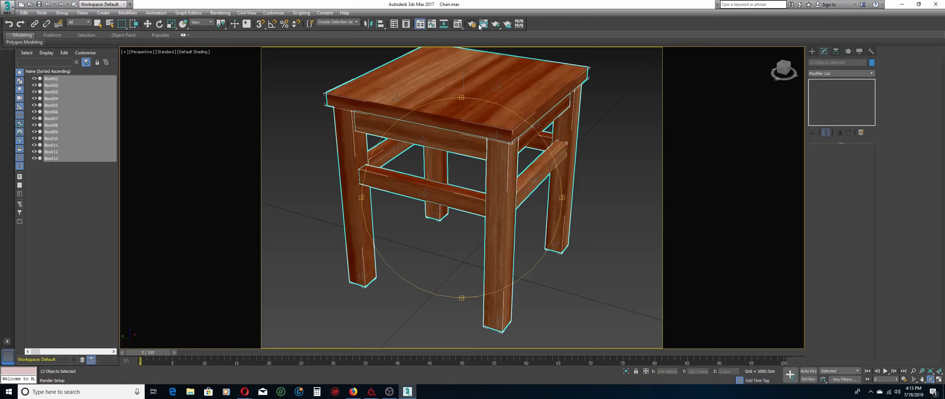
left_click(472, 25)
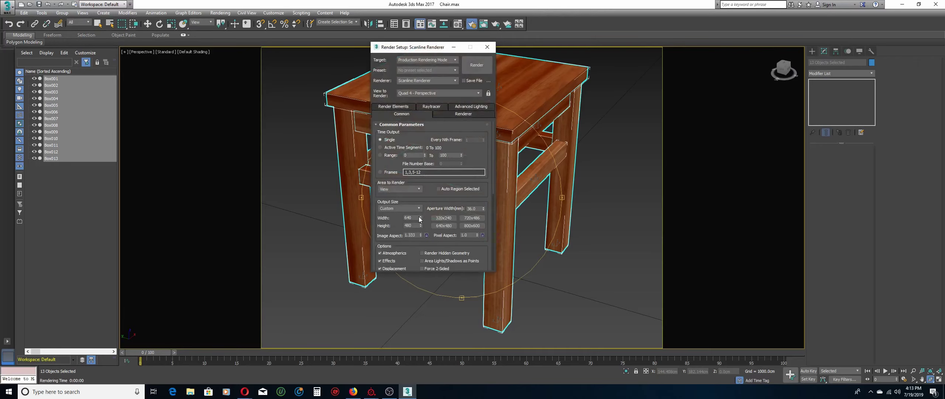
left_click(407, 217)
left_click_drag(384, 218, 387, 216)
type("2048")
key("Tab")
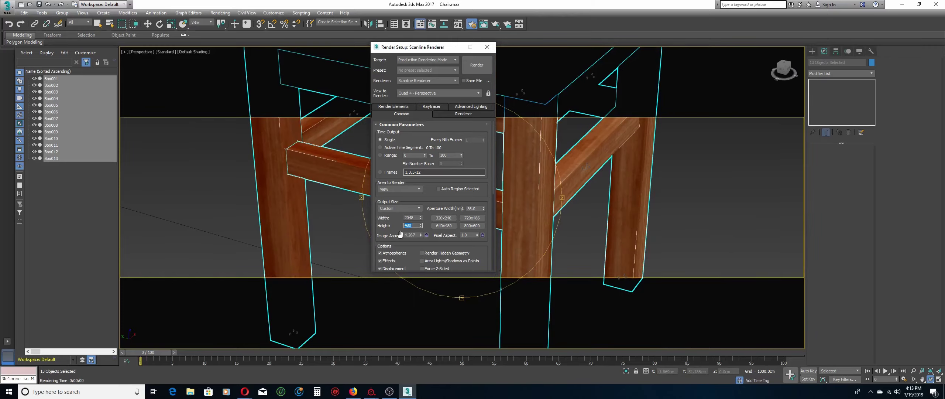
type("20")
left_click(414, 217)
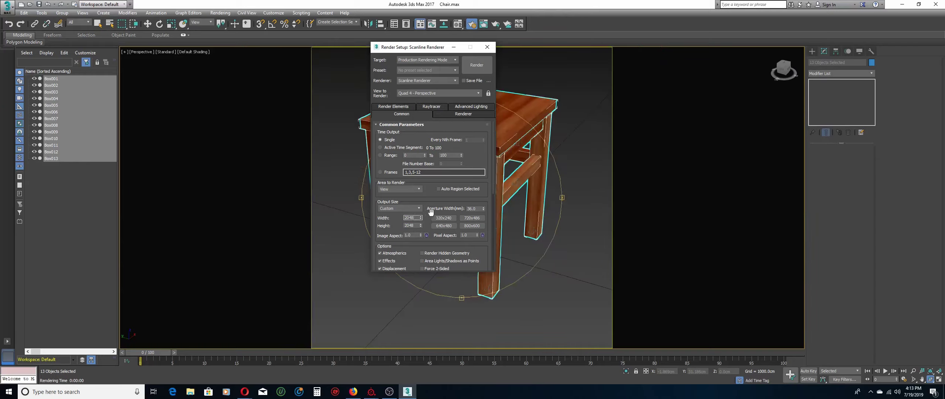
Render the chair at 2048 × 2048 and close Render Setup.
left_click(480, 63)
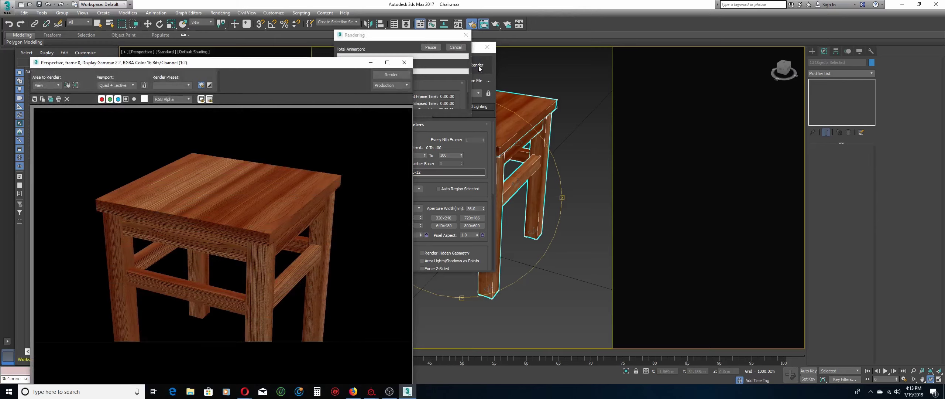
left_click(404, 63)
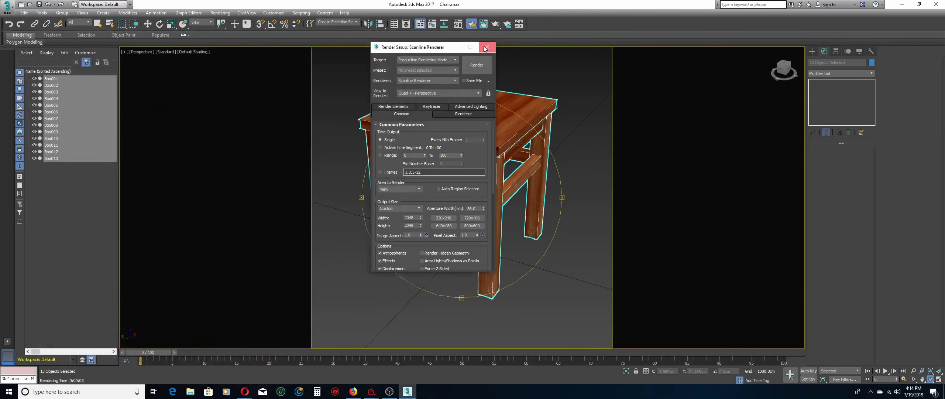
key("F10")
middle_click_drag(486, 185, 478, 165, "alt")
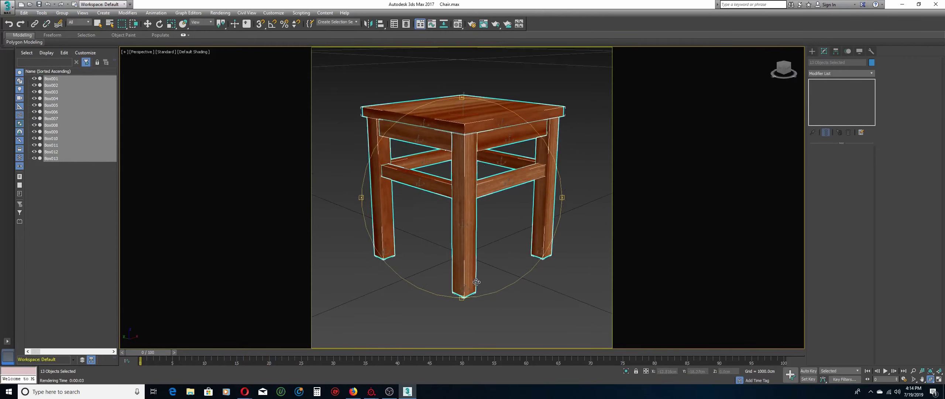
Orbit and zoom to a closer raised three-quarter view of the stool.
middle_click_drag(477, 282, 486, 225, "alt")
key("shift+z")
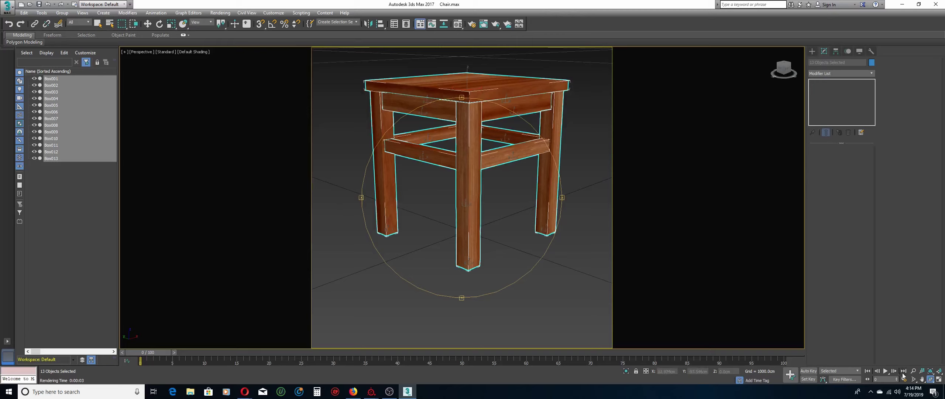
left_click(914, 379)
left_click_drag(561, 274, 553, 262)
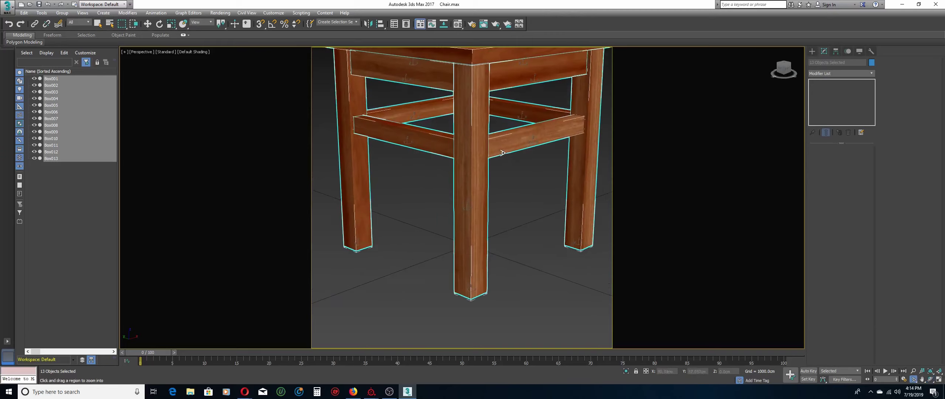
scroll(500, 184, "down", 5)
scroll(491, 202, "up", 1)
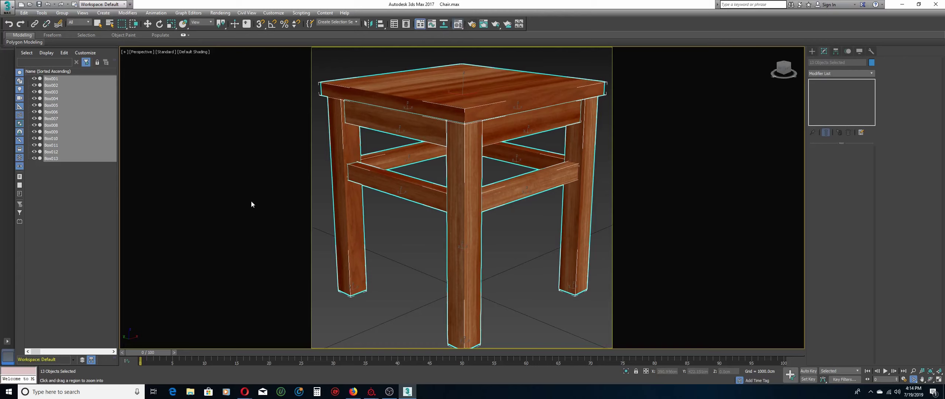
Check the Bump amount in the Material Editor, then render the stool.
key("m")
scroll(129, 306, "down", 3)
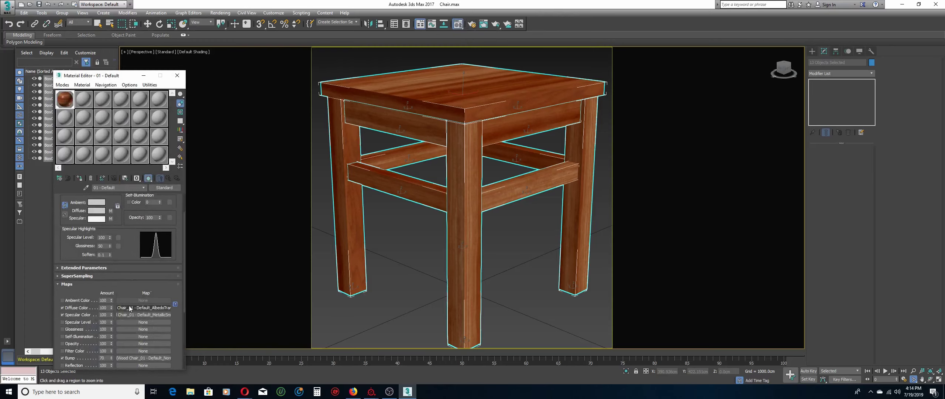
double_click(107, 323)
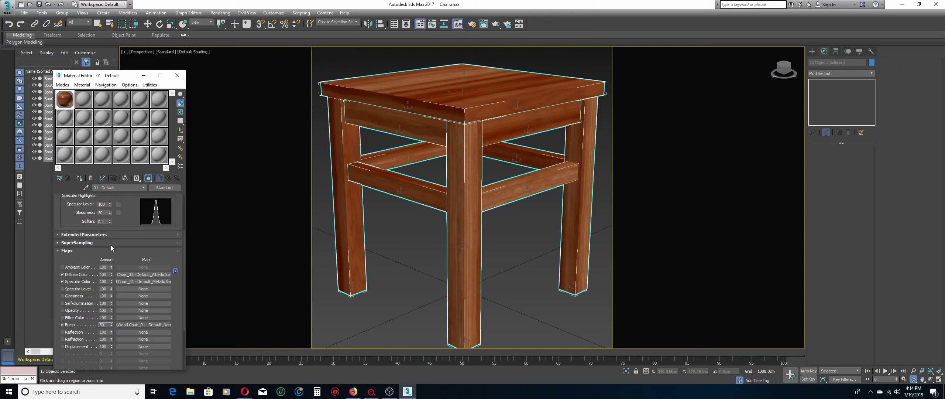
left_click(177, 76)
left_click(495, 24)
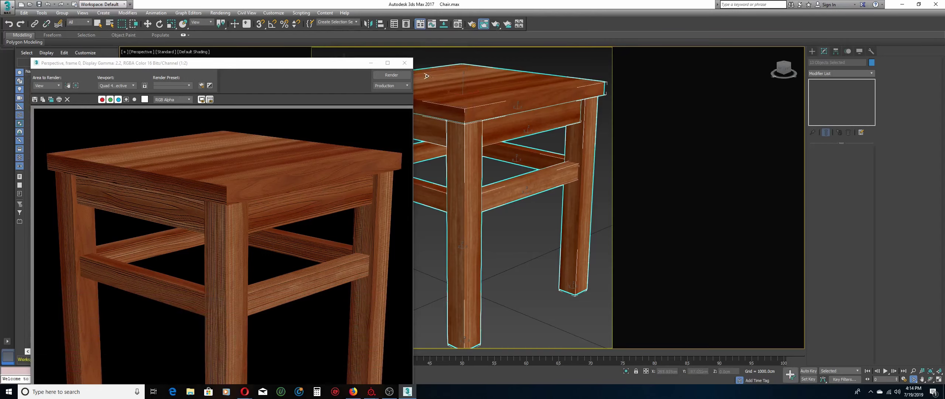
Orbit to a steep angle and render the stool.
left_click(405, 63)
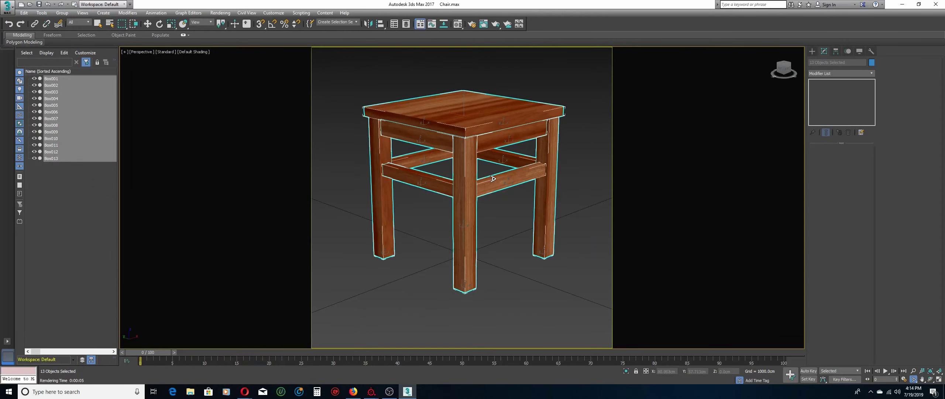
left_click(932, 379)
left_click_drag(459, 122, 463, 208)
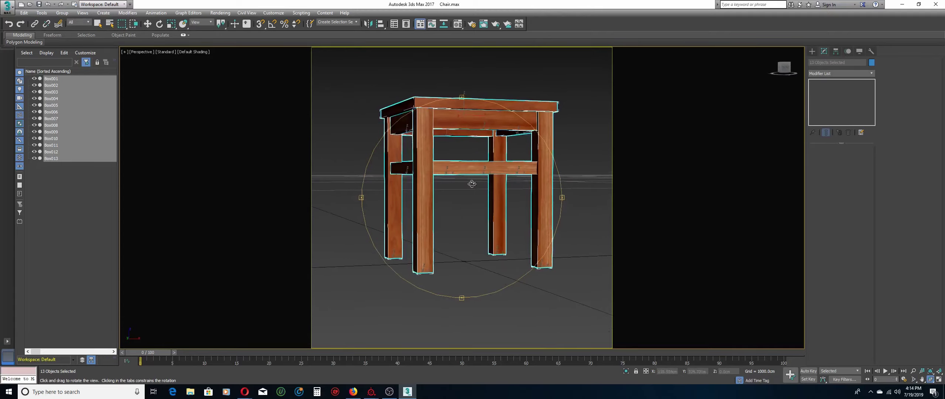
left_click(495, 24)
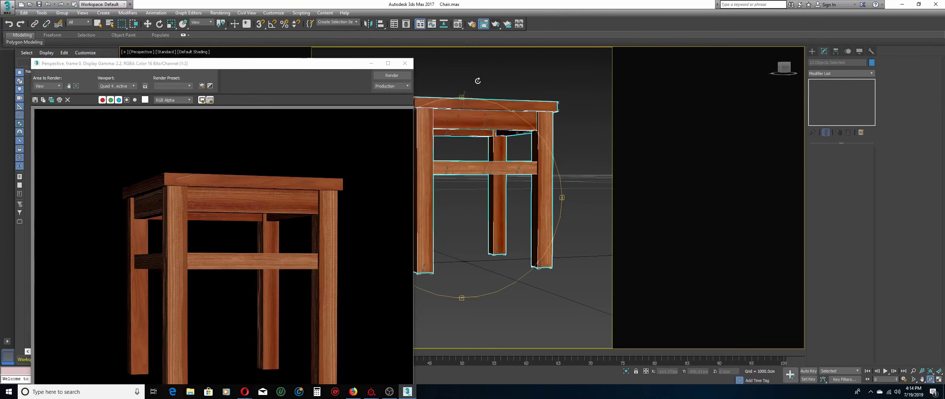
left_click_drag(289, 65, 251, 15)
Render the stool from a high top-down view, then from a low side view.
left_click_drag(433, 168, 380, 144)
left_click(349, 27)
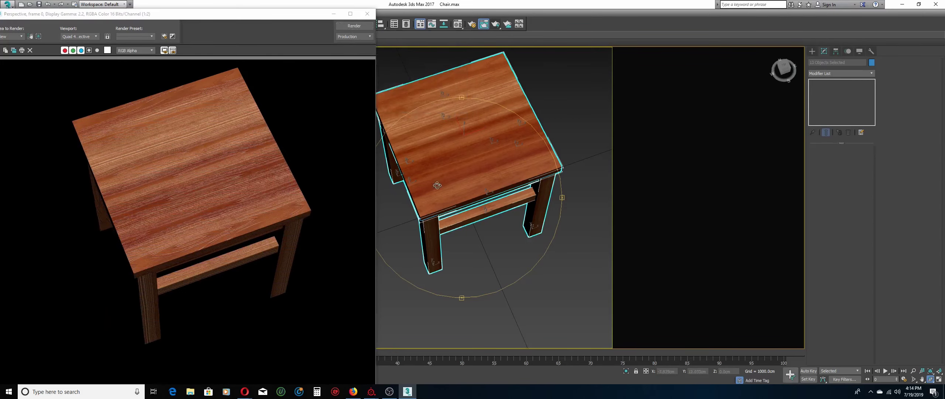
left_click_drag(391, 125, 405, 149)
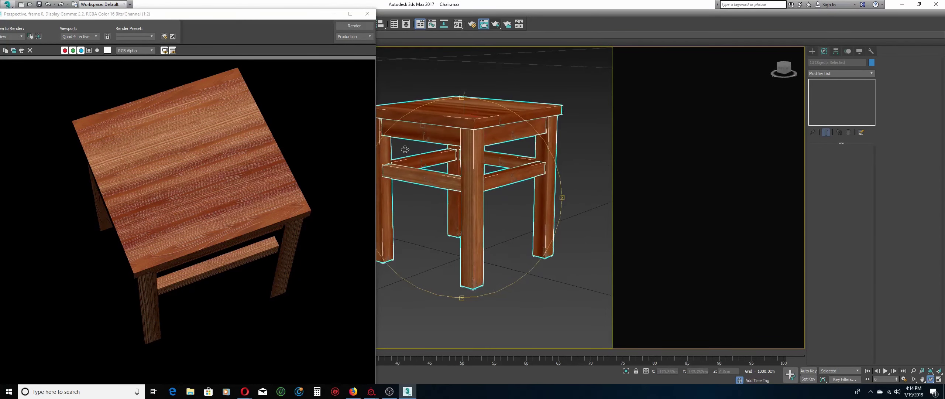
left_click(350, 26)
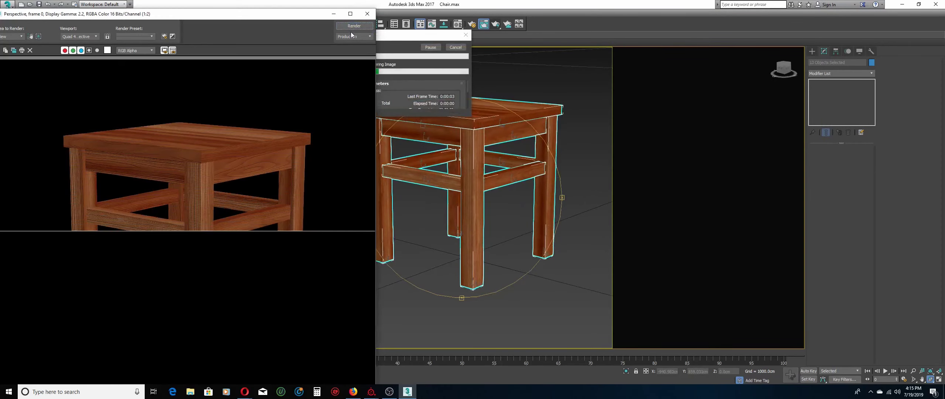